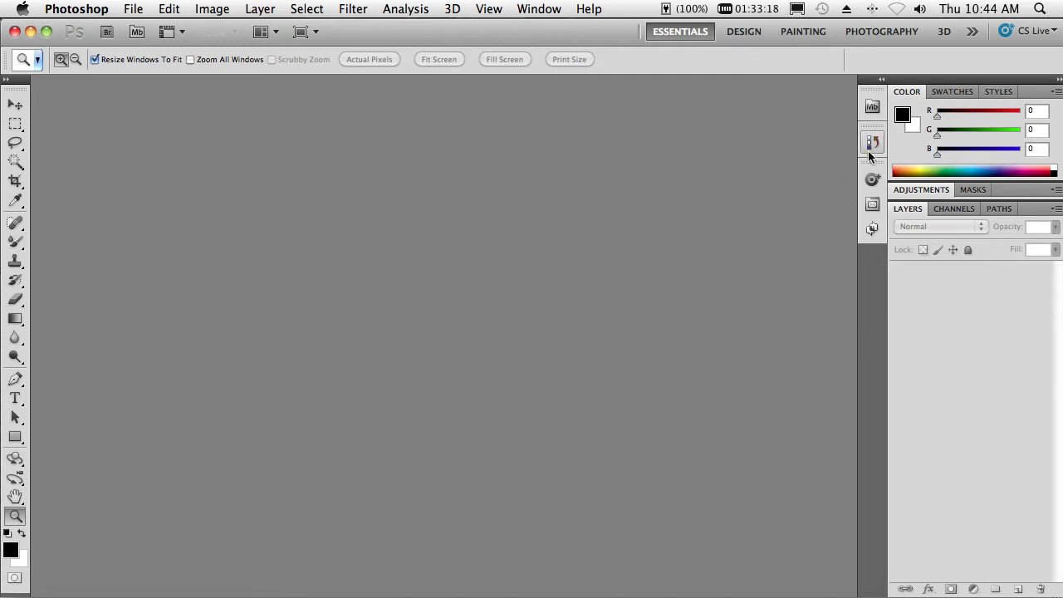
- Open Mini Bridge and go back to the demo assets folder listing 1_complex selections and 2_content-aware
left_click(871, 108)
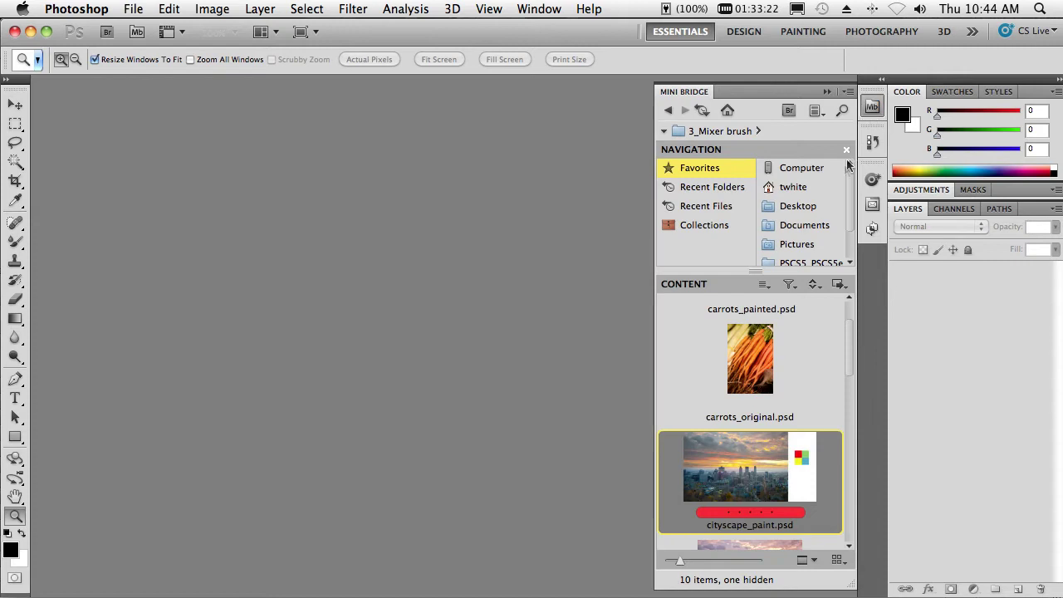
left_click(668, 110)
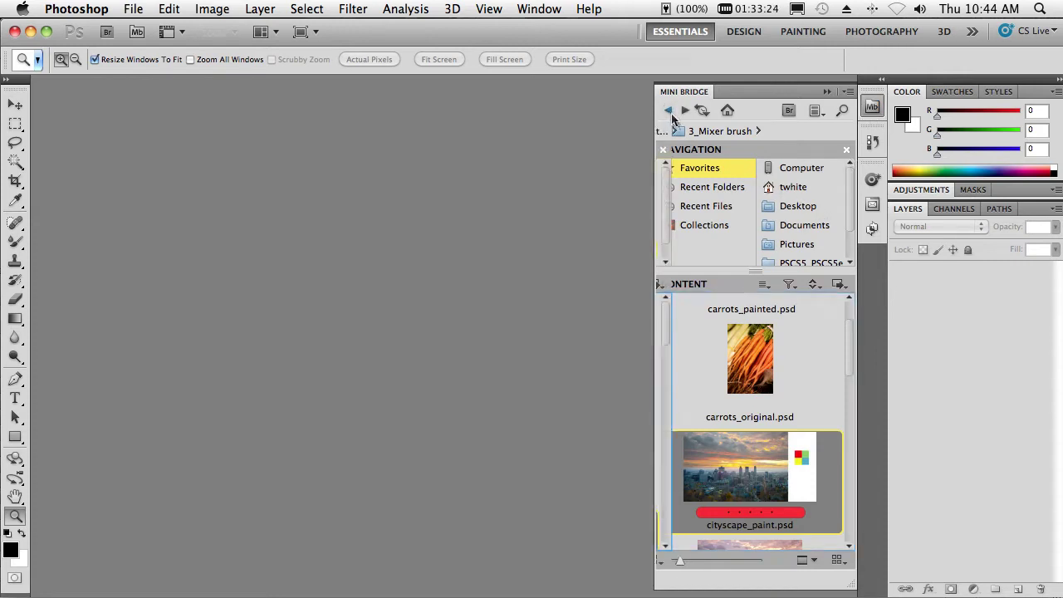
left_click_drag(845, 349, 844, 338)
double_click(769, 336)
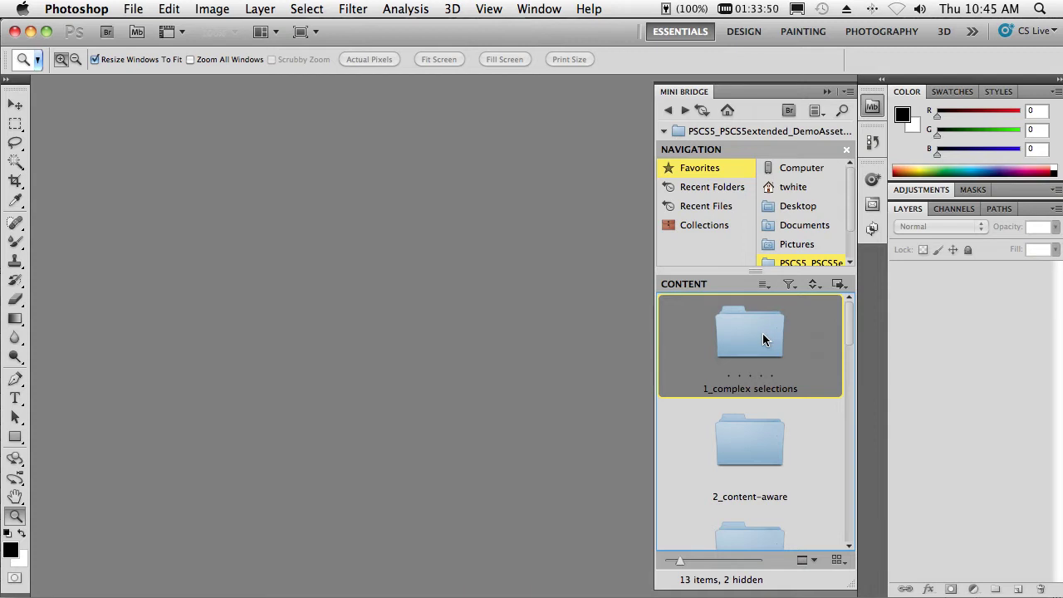
- Open the 1_complex selections folder, browse its 8 items, and dismiss the Content filter menu
double_click(762, 333)
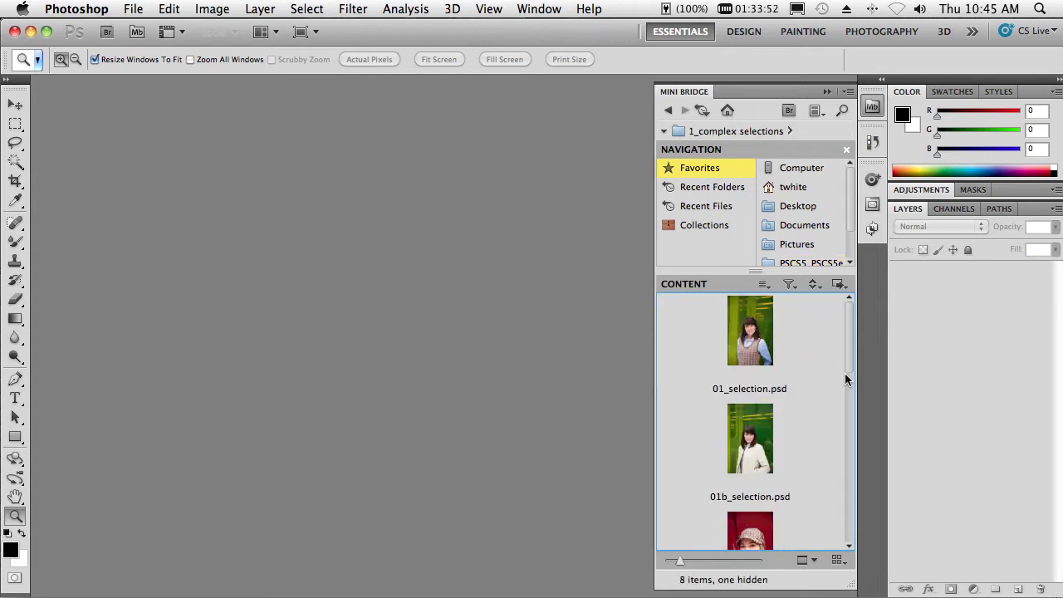
left_click_drag(847, 365, 850, 405)
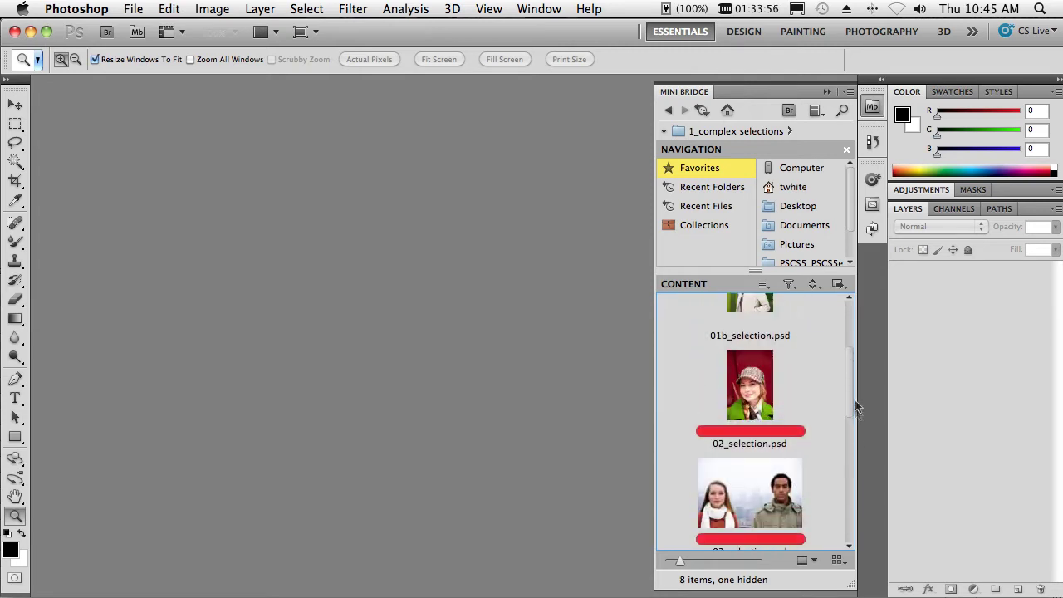
left_click(849, 332)
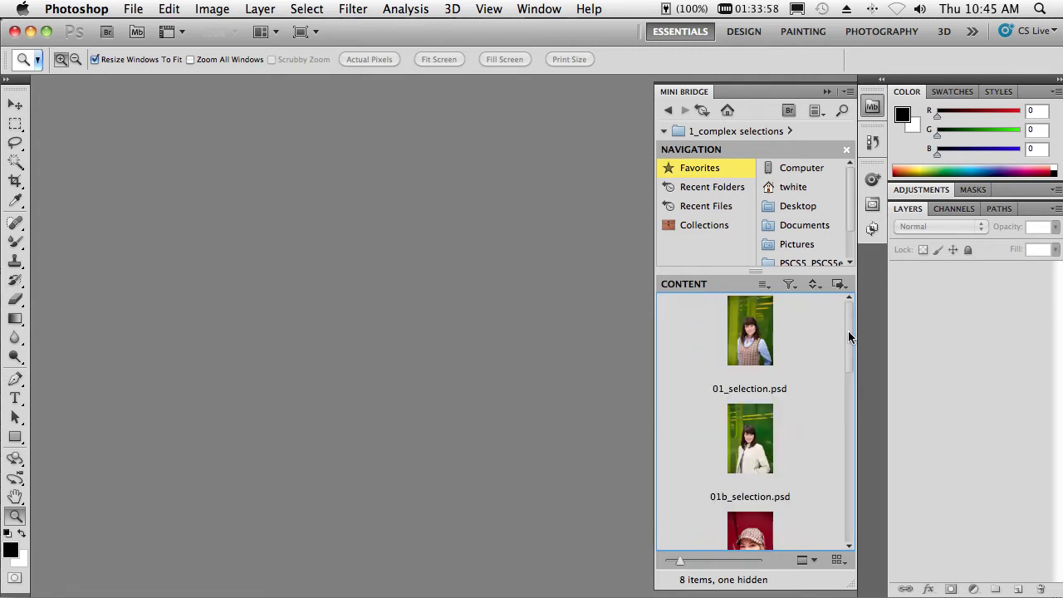
left_click(790, 285)
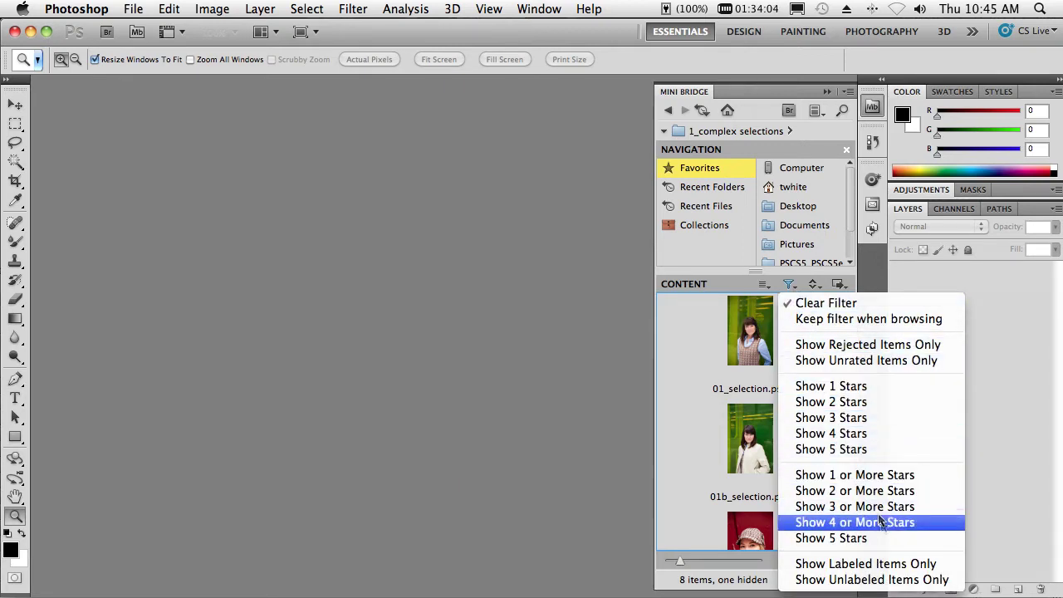
left_click(684, 410)
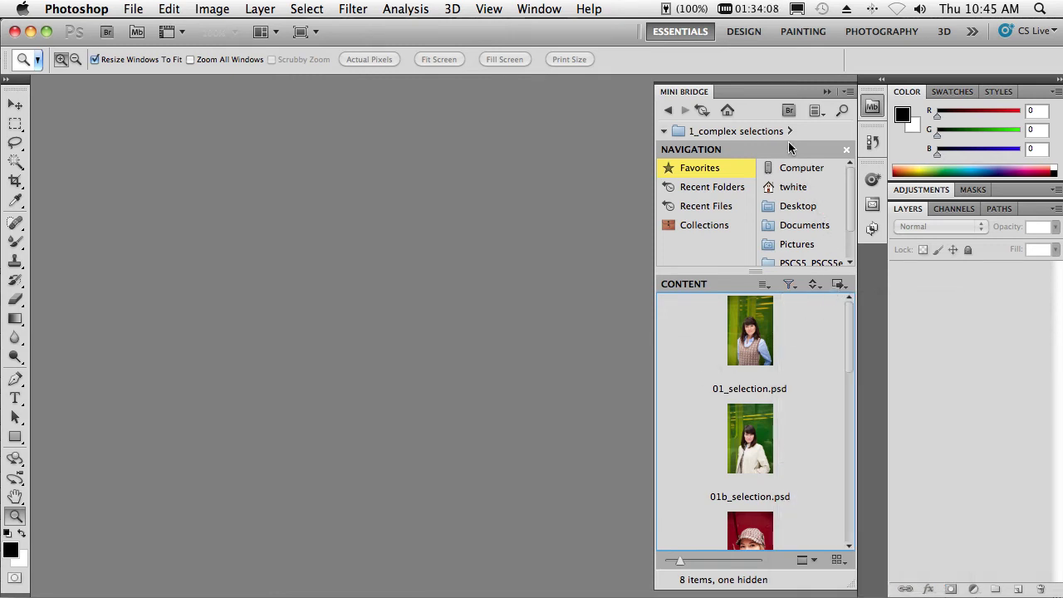
- Search Mini Bridge for 'example', then clear the search
left_click(842, 111)
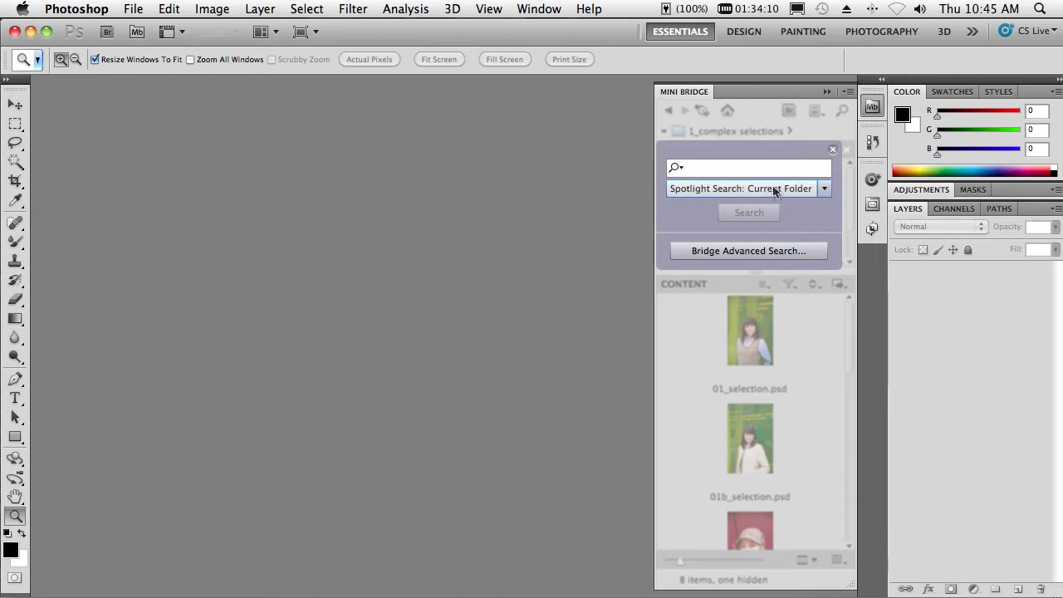
type("ex")
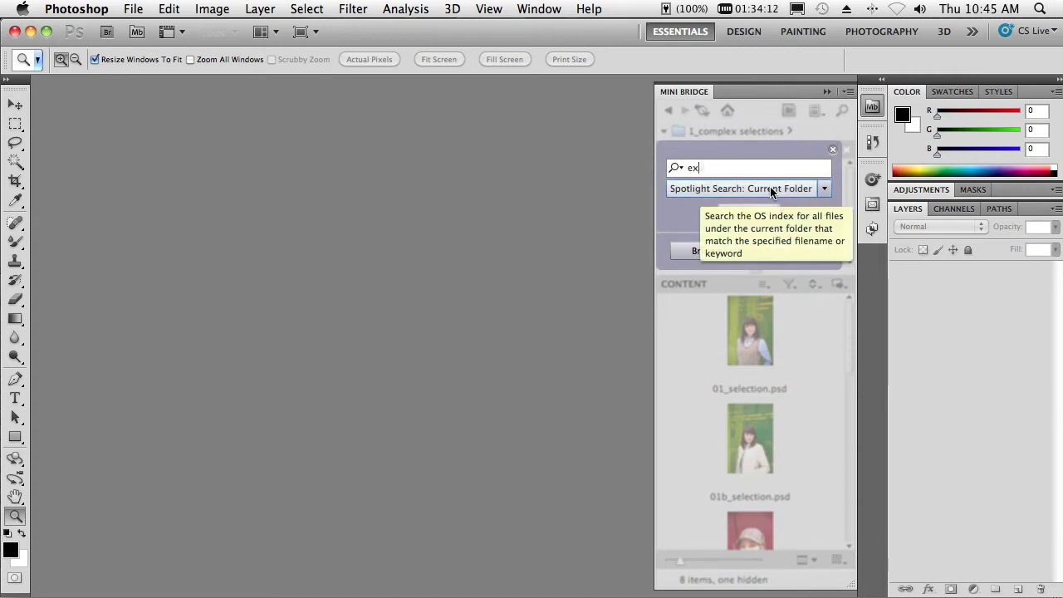
type("ample")
key("Return")
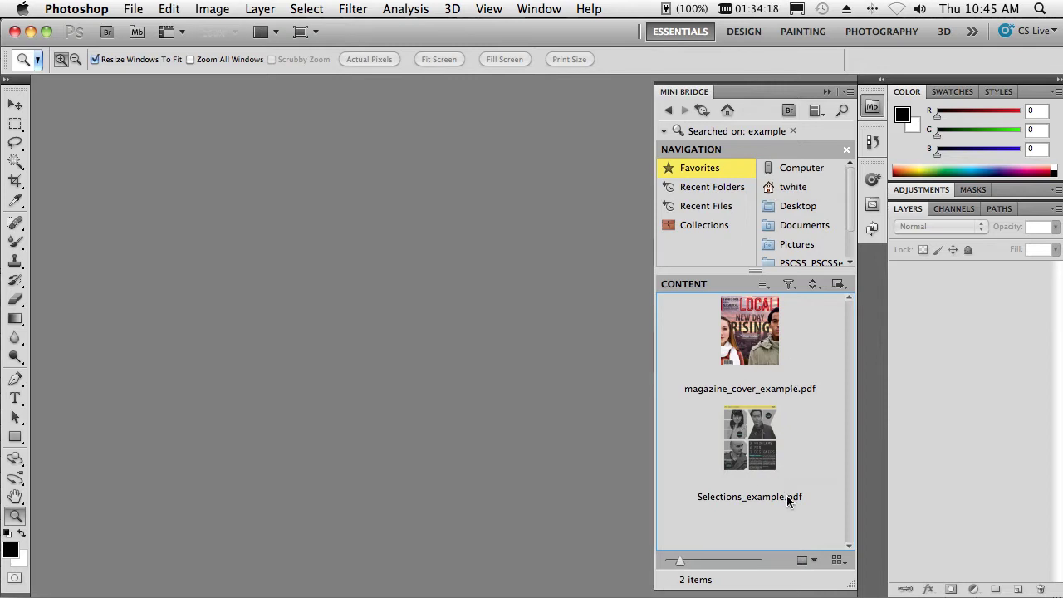
left_click(793, 133)
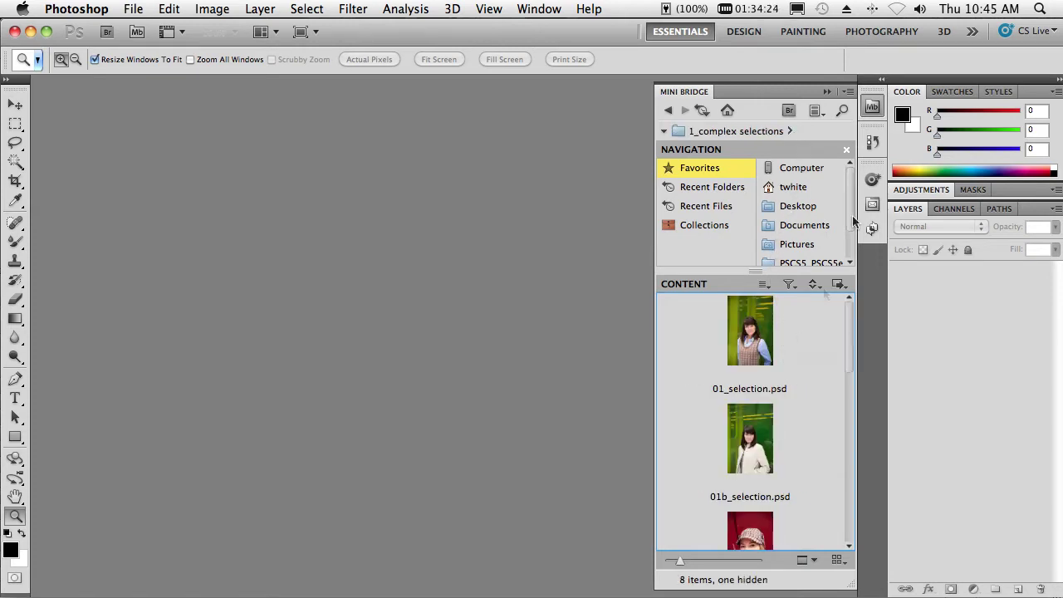
- Search Mini Bridge for '03' to find 03_selection.psd
left_click(842, 112)
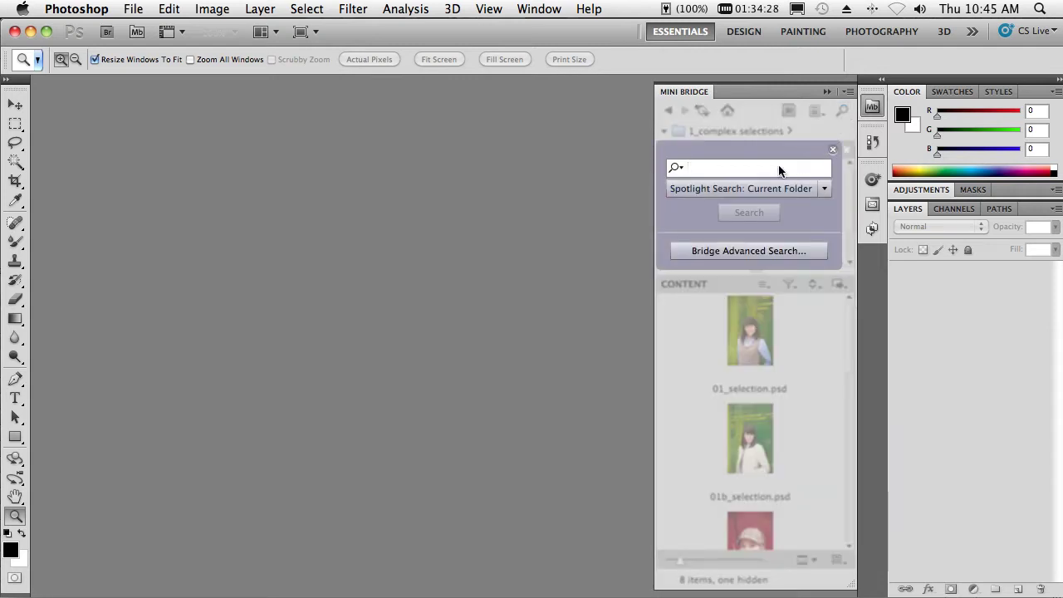
type("03")
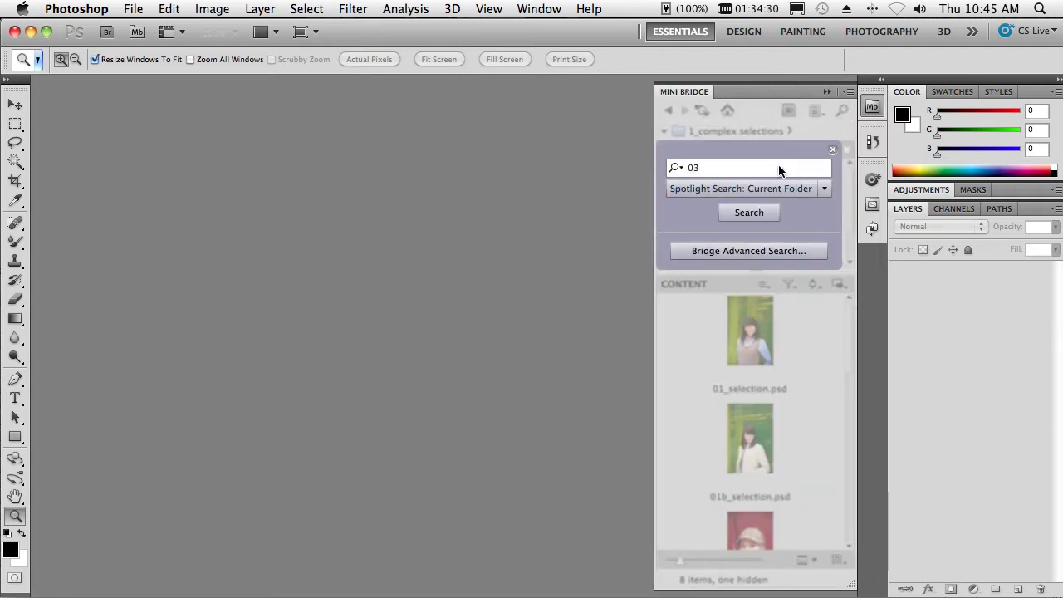
left_click(747, 214)
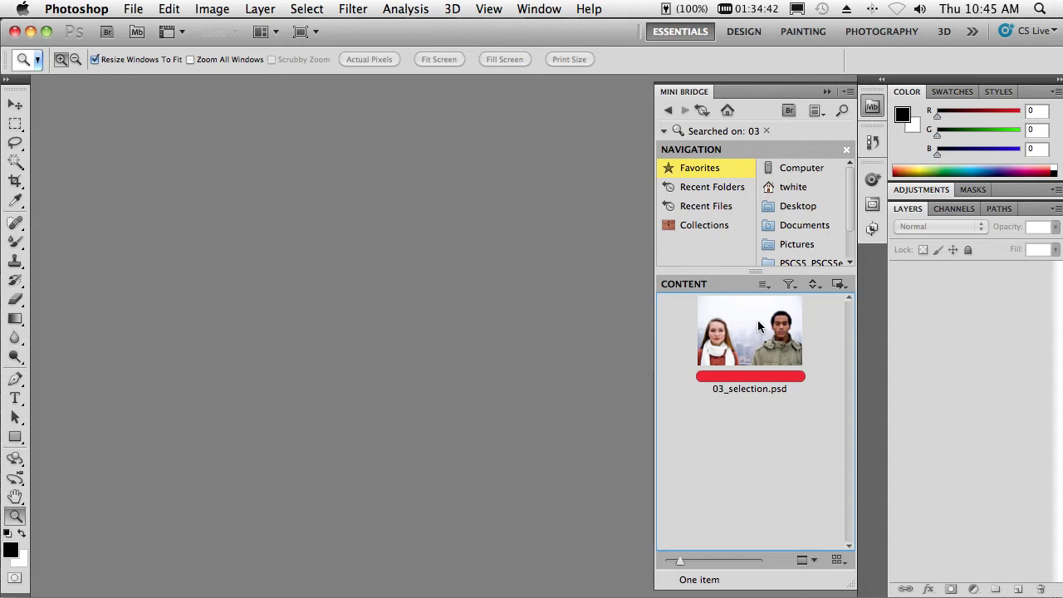
- Switch to Adobe Bridge and select 03_selection.psd together with magazine_cover_example.pdf
left_click(786, 115)
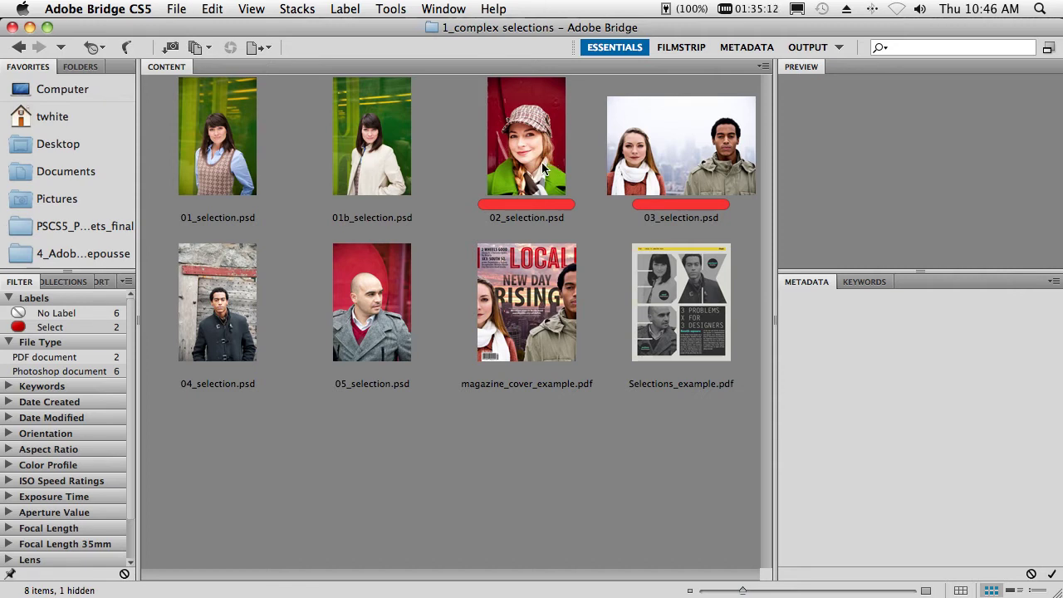
left_click(653, 183)
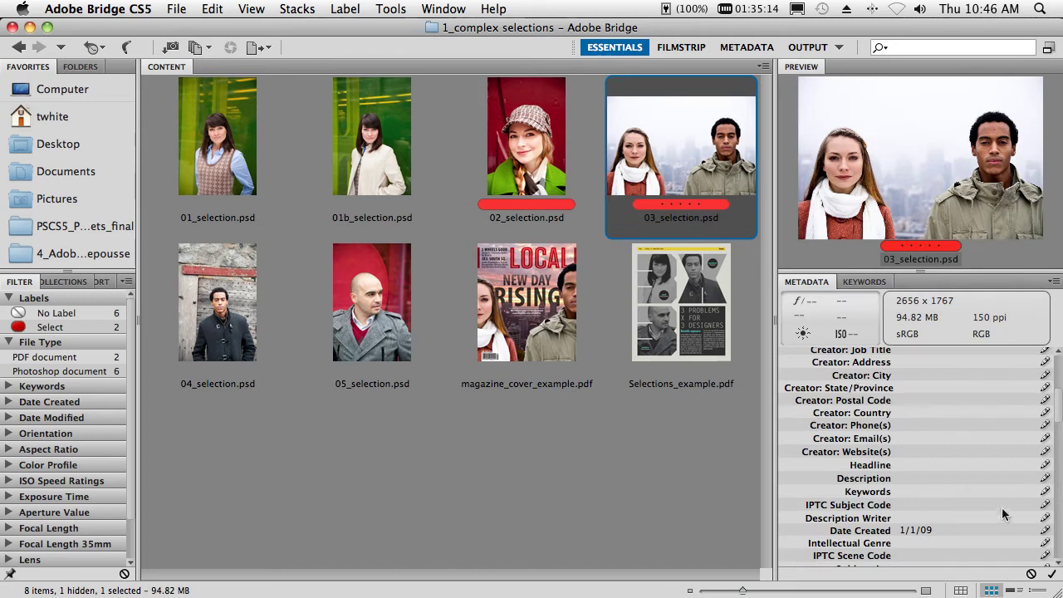
scroll(1004, 510, "up", 3)
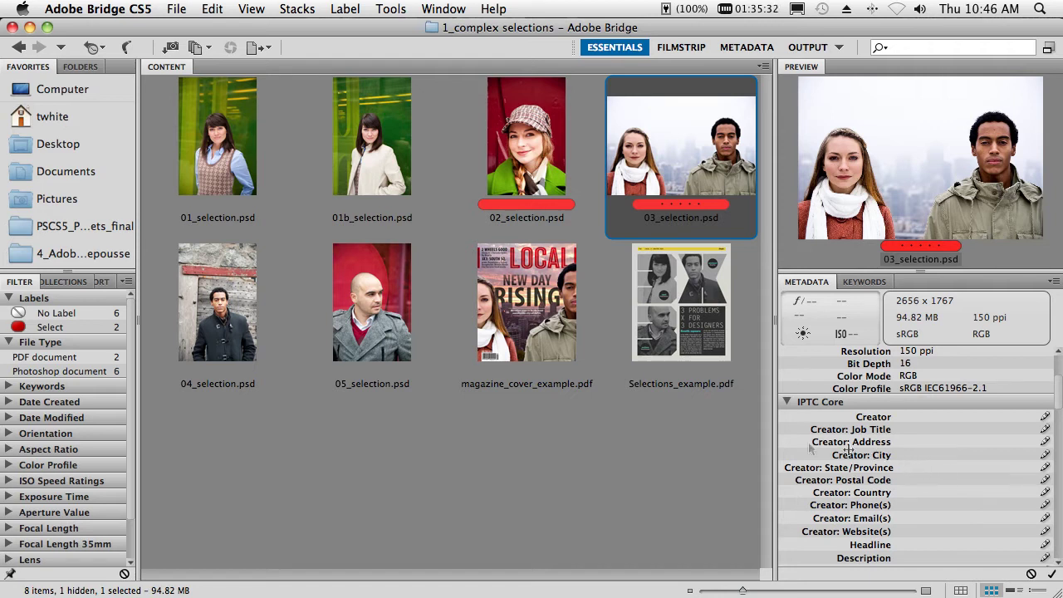
left_click(543, 347, "super")
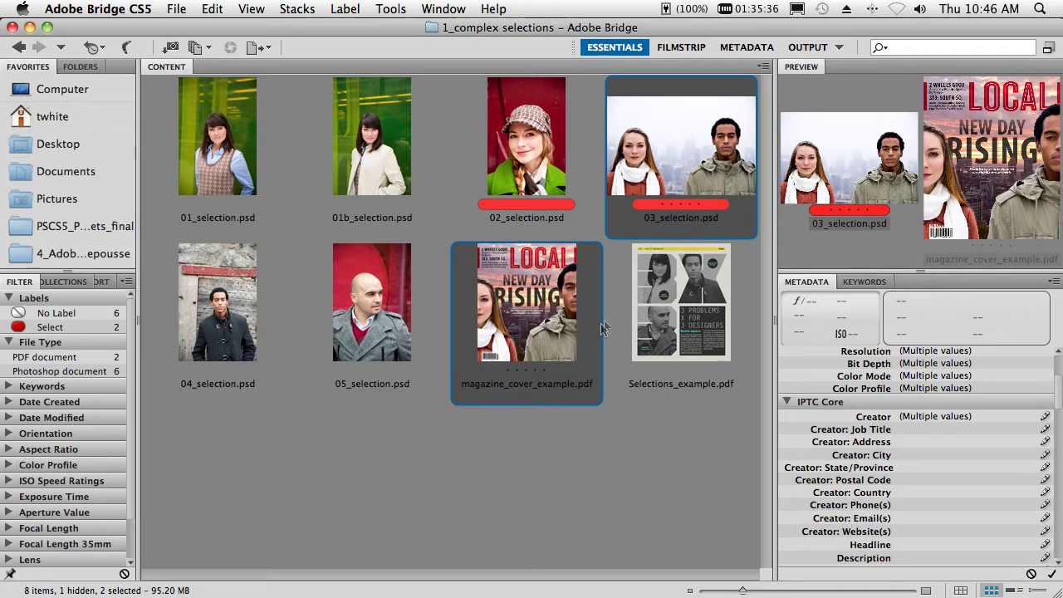
- Compare the two selected files full screen in Review Mode, then exit it
left_click(252, 9)
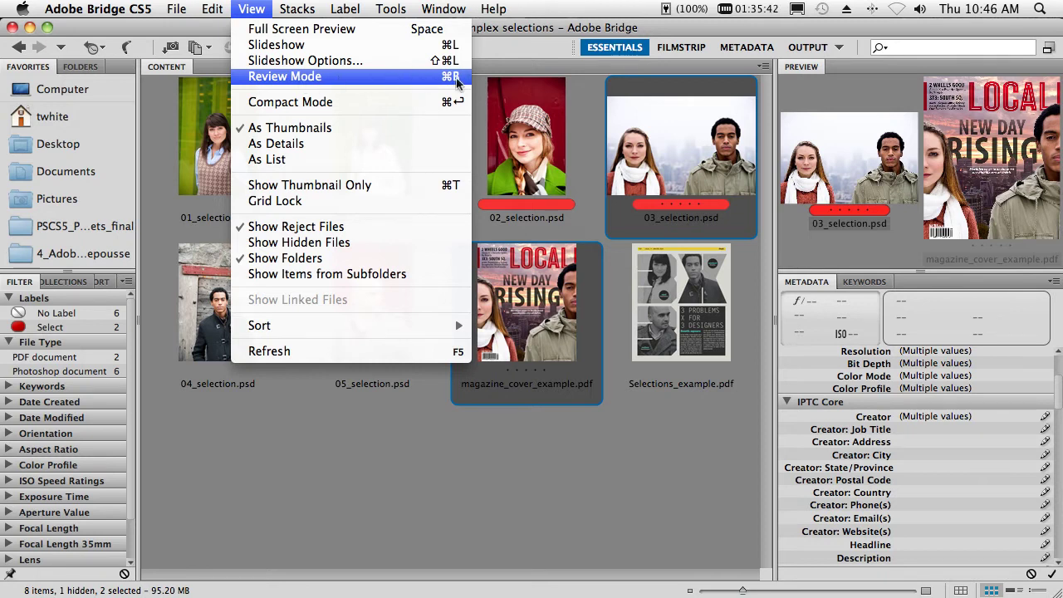
left_click(421, 79)
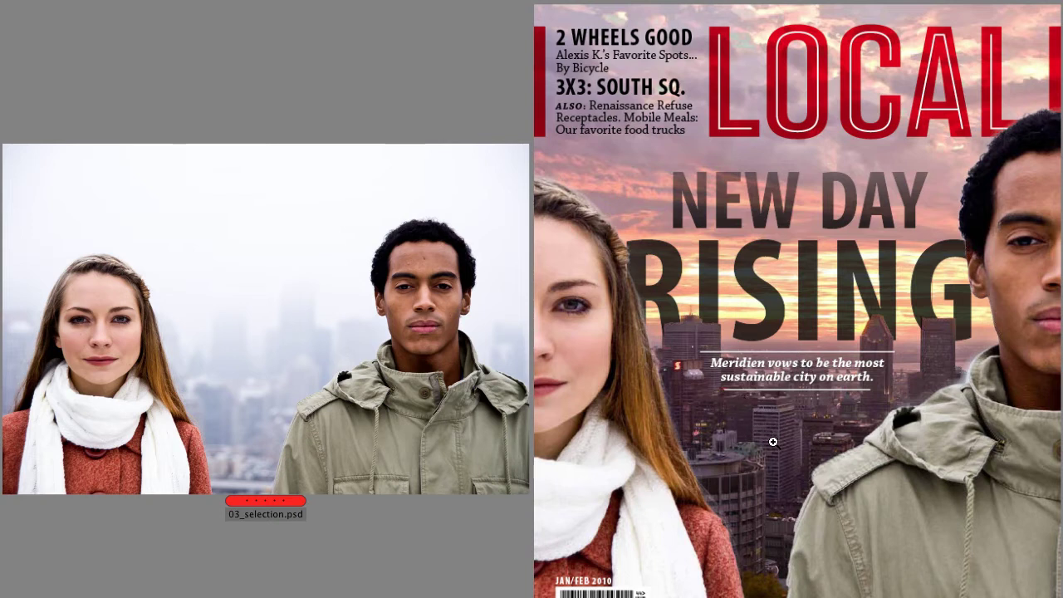
key("Escape")
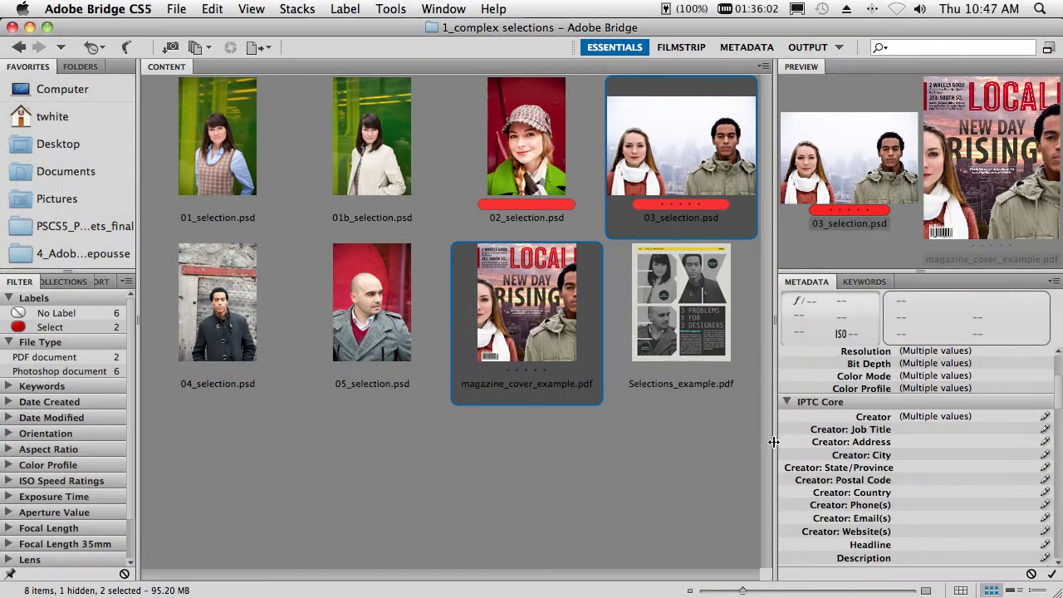
- Select only 03_selection.psd and return to Photoshop
left_click(683, 455)
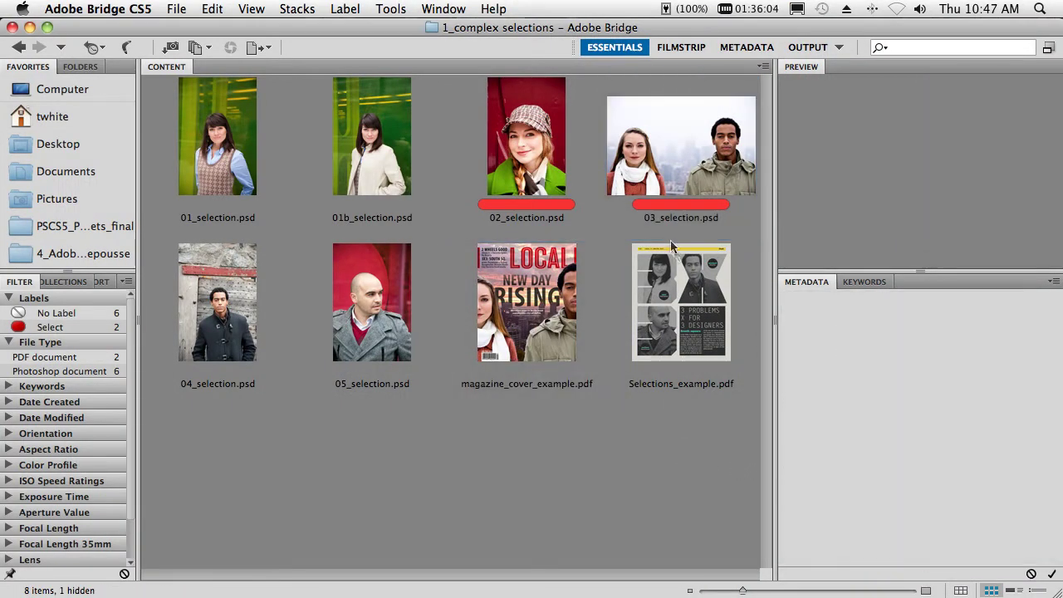
left_click(656, 191)
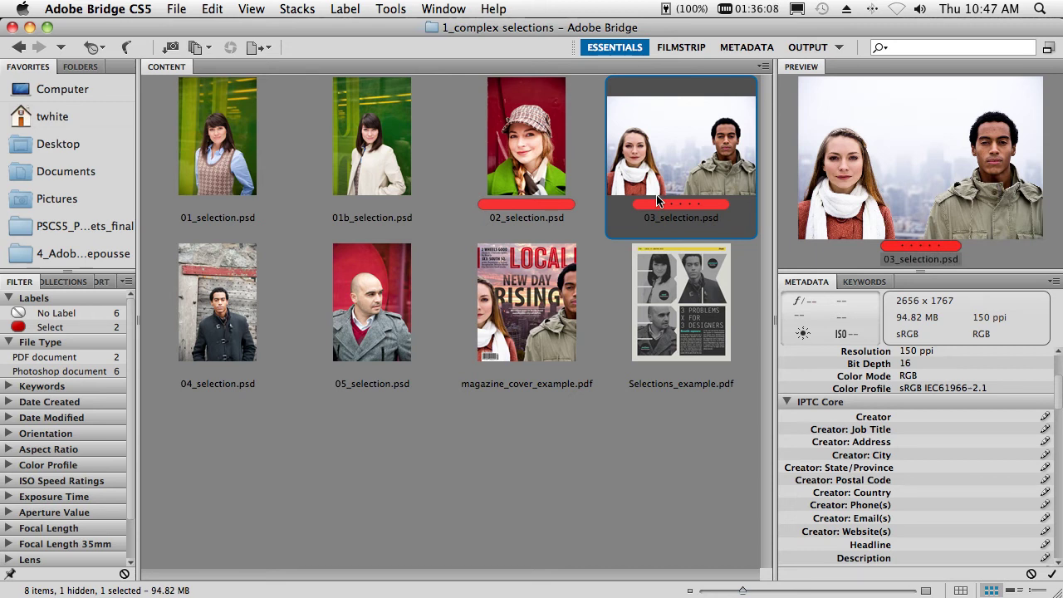
key("super+Tab")
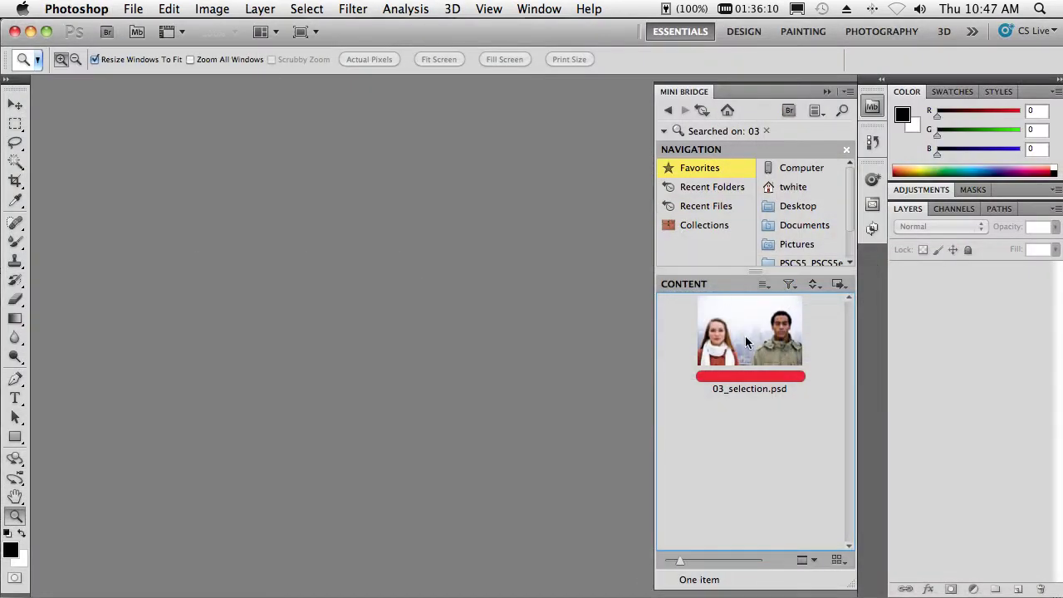
- Open 03_selection.psd from Mini Bridge, collapse Mini Bridge, and make Original the working layer
left_click(745, 335)
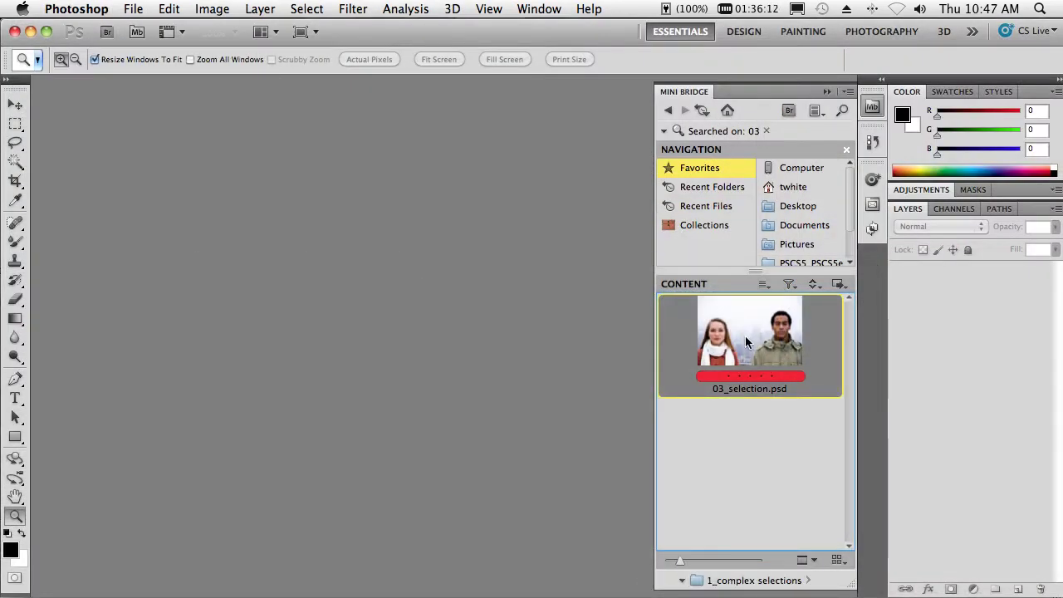
double_click(744, 336)
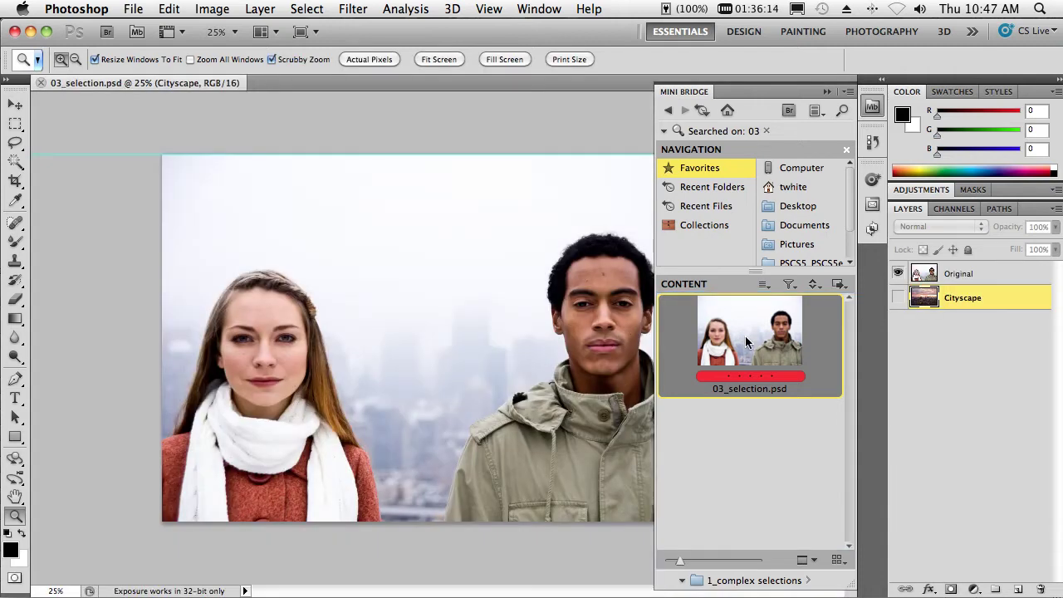
left_click(827, 91)
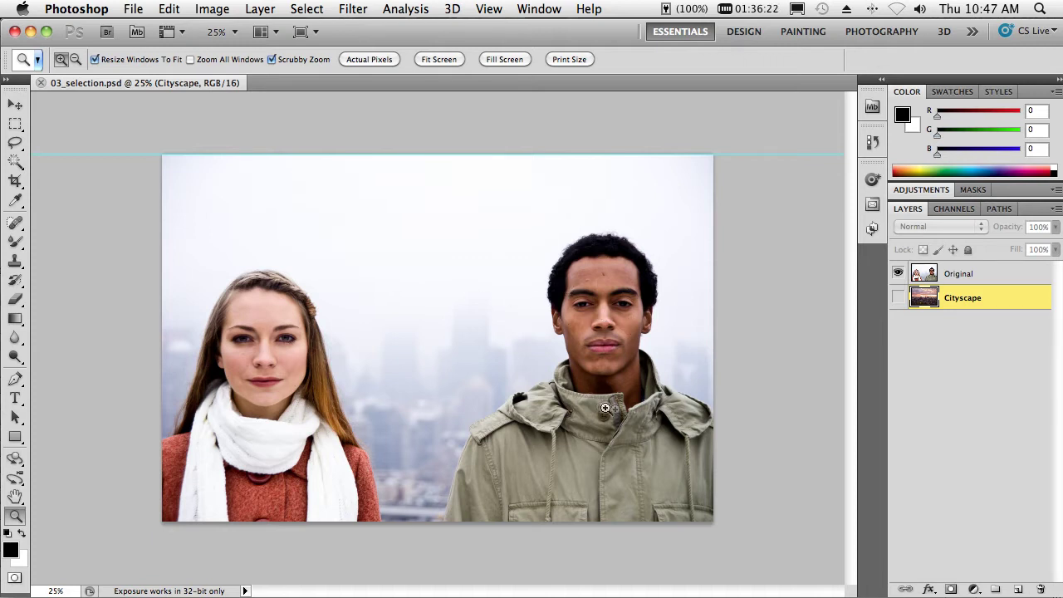
left_click(959, 278)
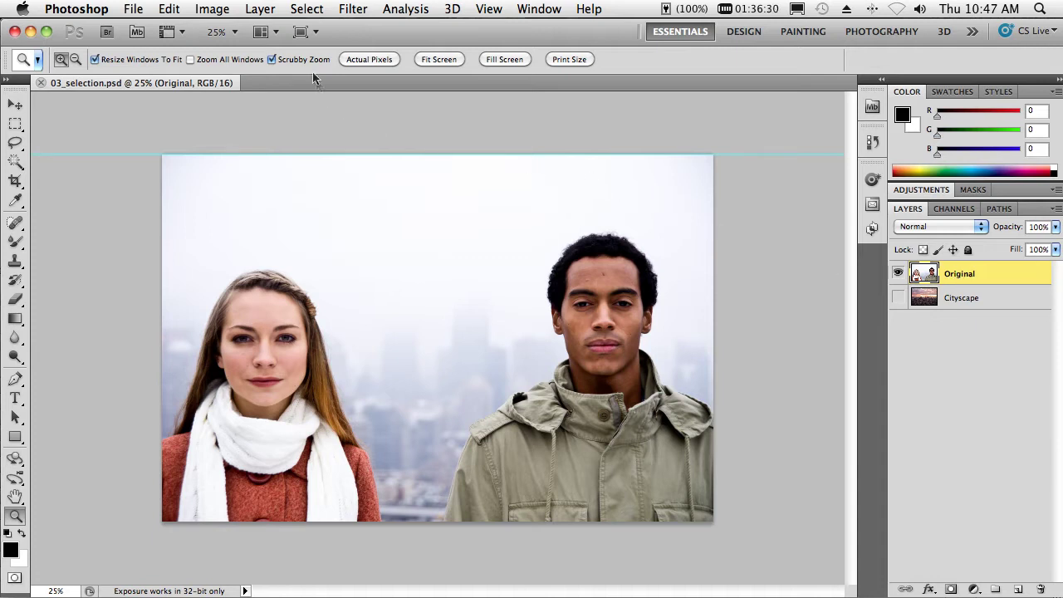
- Load the saved model channel as a selection of both people, then choose the Rectangular Marquee tool
left_click(308, 10)
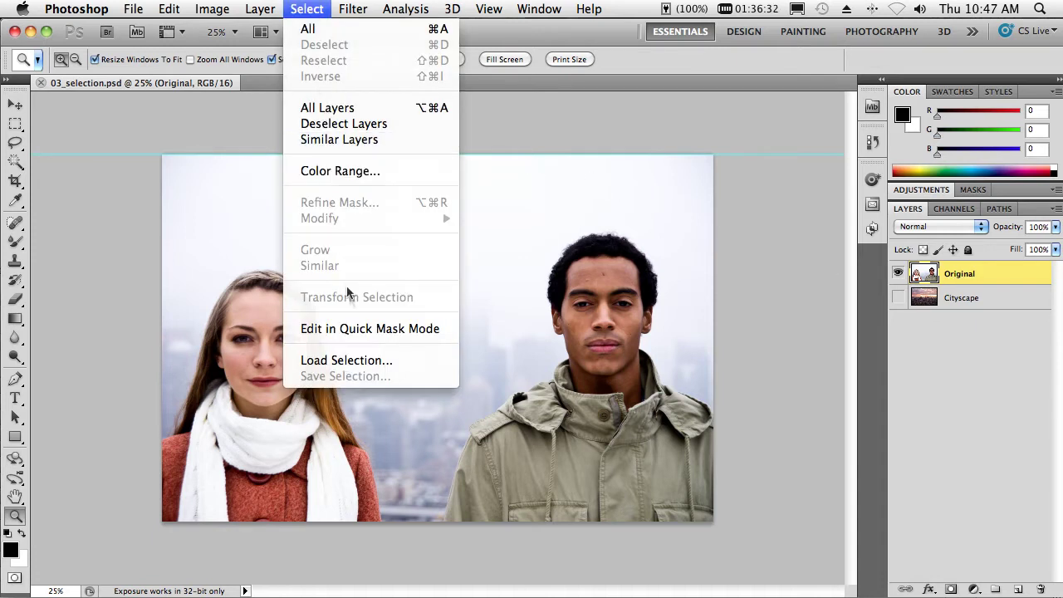
left_click(337, 360)
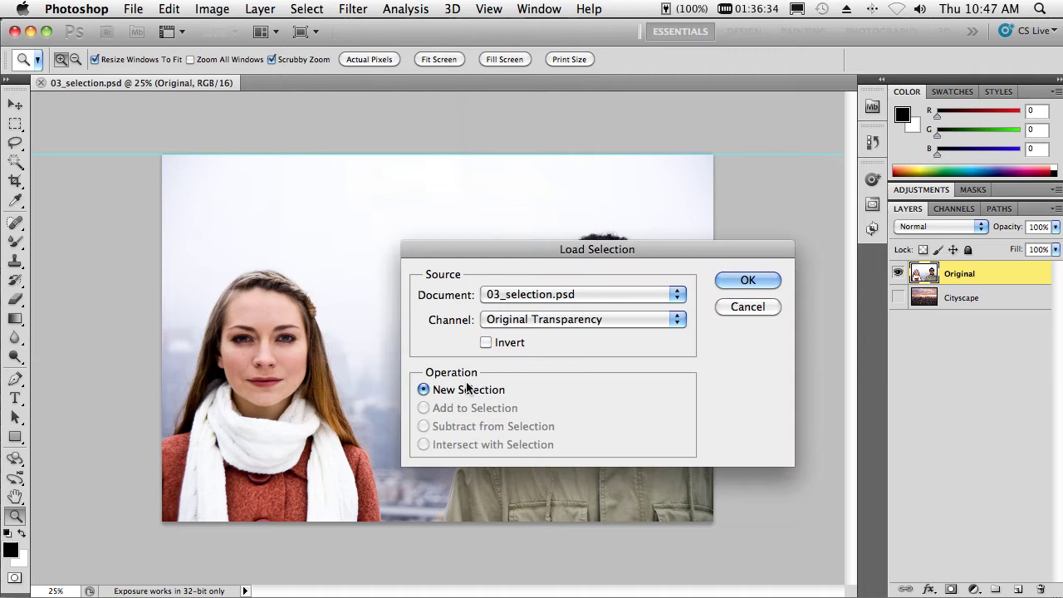
left_click(570, 334)
left_click(570, 345)
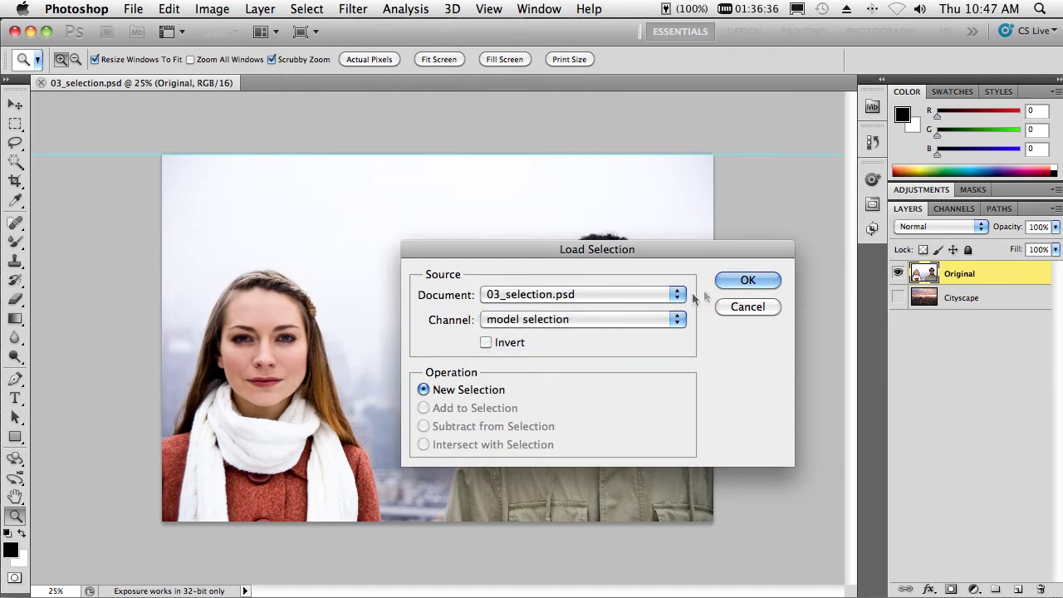
left_click(747, 279)
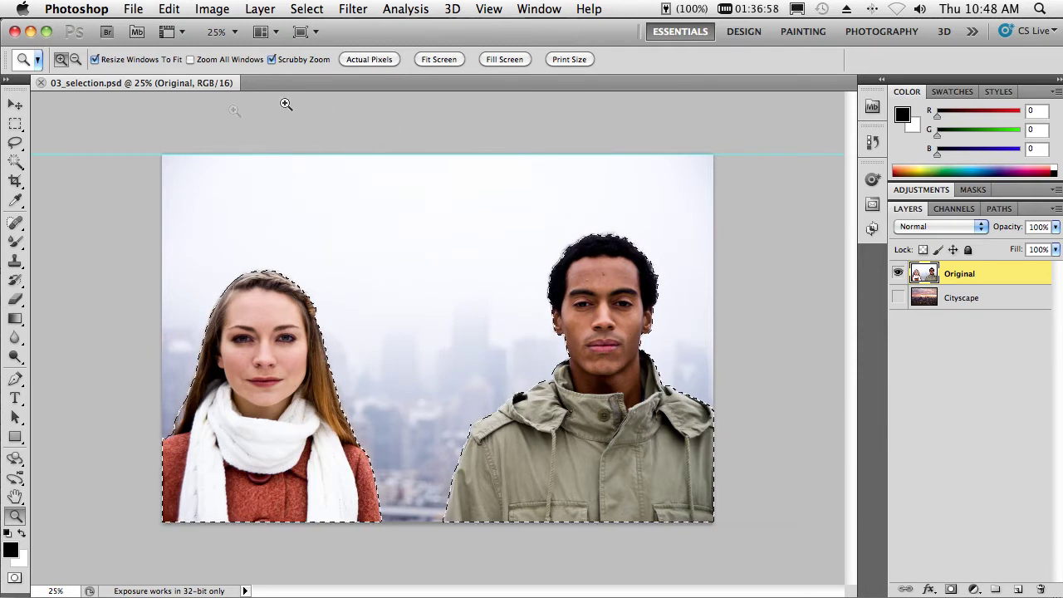
left_click(15, 123)
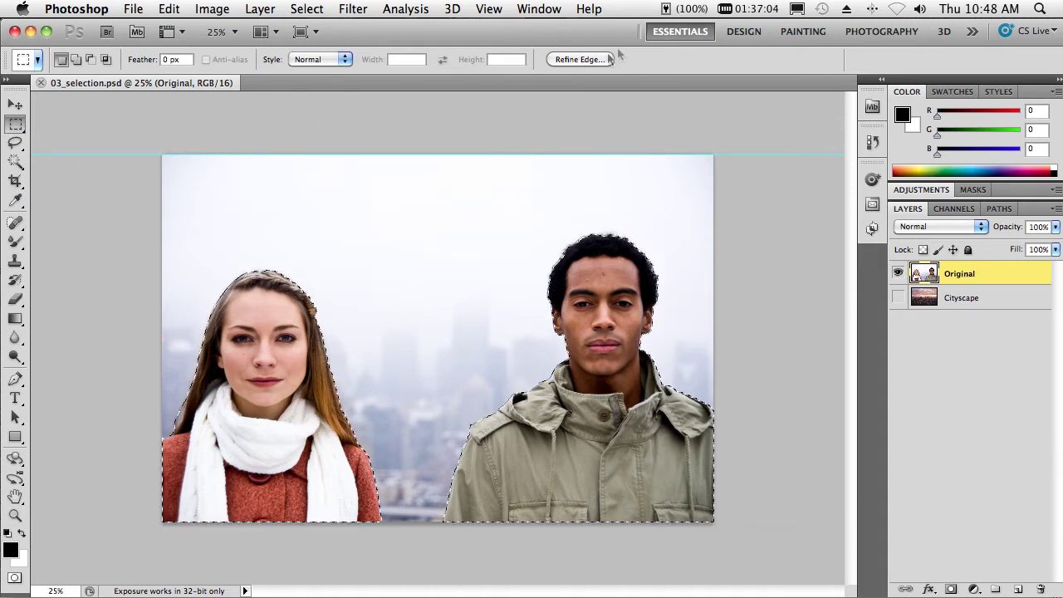
- In Refine Edge, preview On Black with Smart Radius on and a 30 px radius, then zoom
left_click(578, 60)
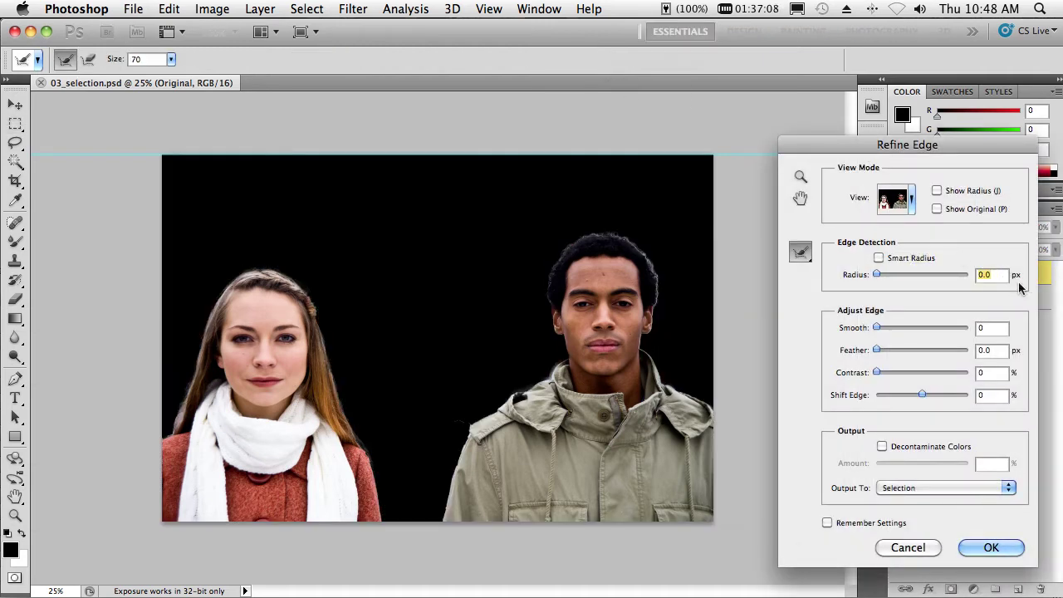
left_click(912, 208)
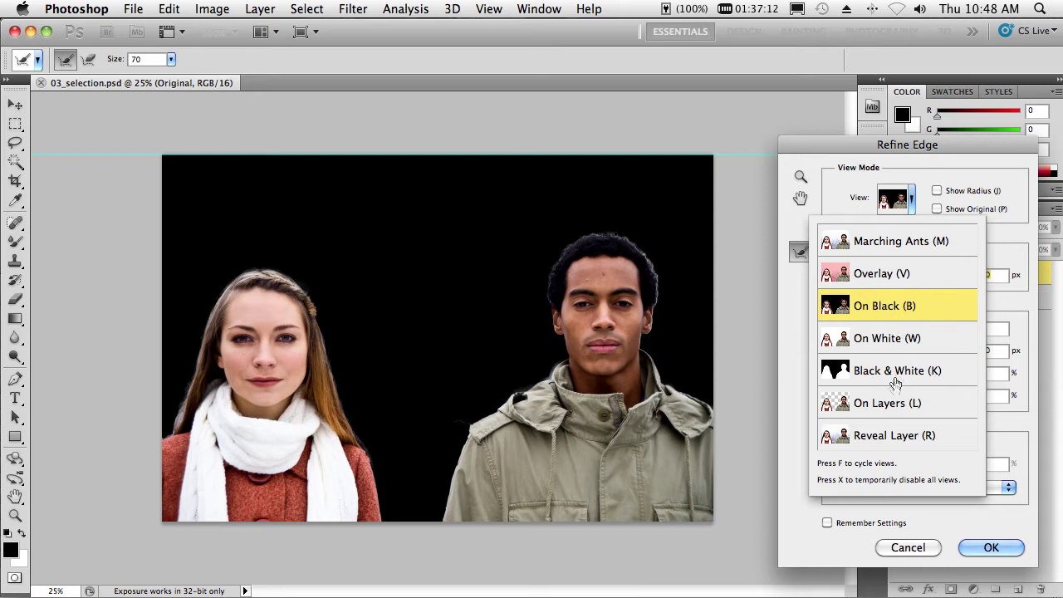
left_click(896, 404)
left_click(834, 192)
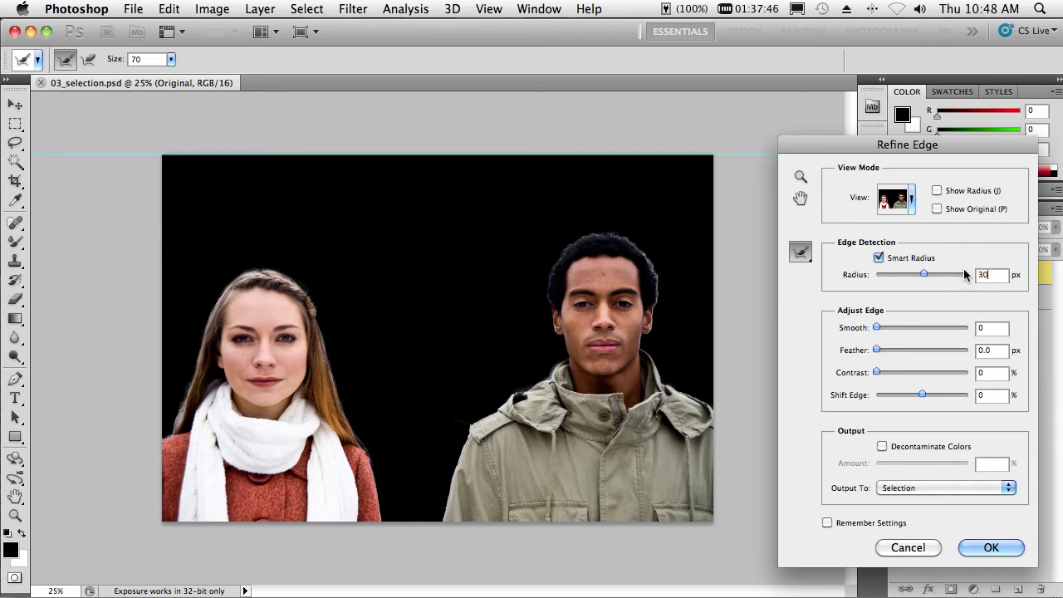
key("Tab")
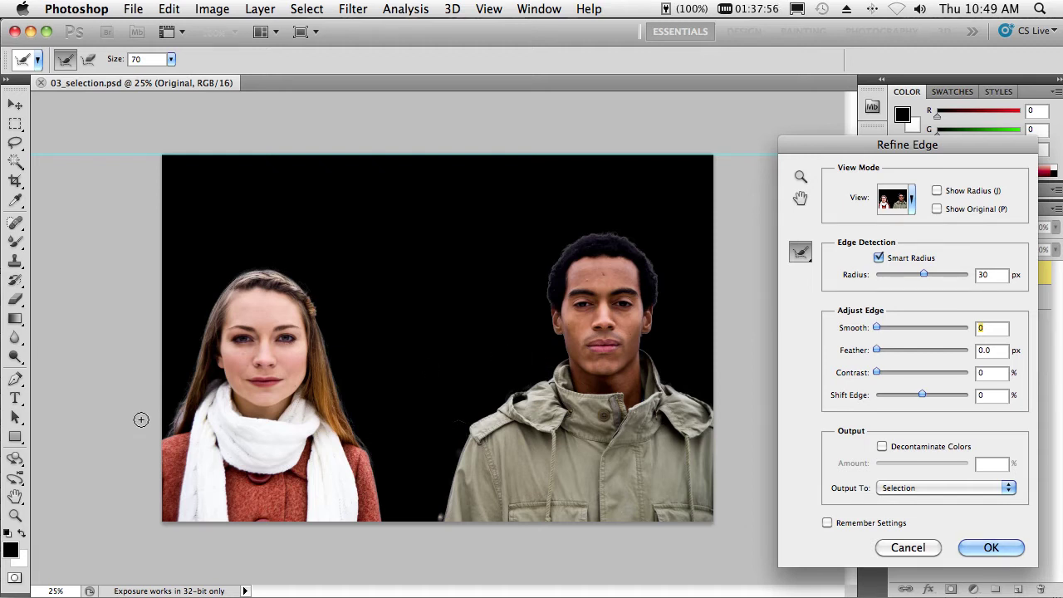
key("z")
left_click_drag(171, 392, 184, 447)
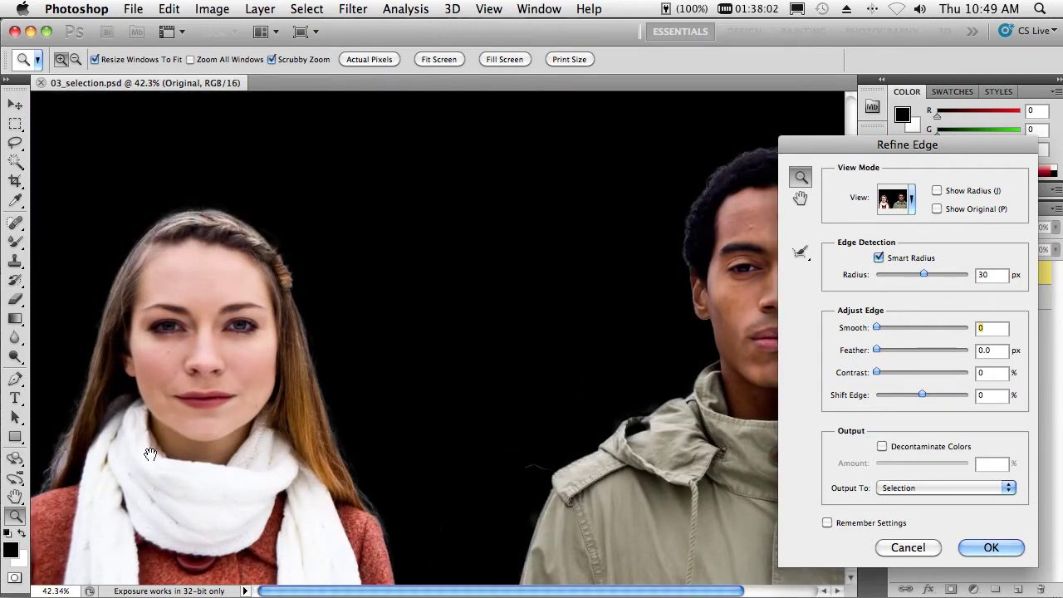
- Zoom to 100% on the woman's hair and set the Refine Radius brush to size 50
left_click(64, 444)
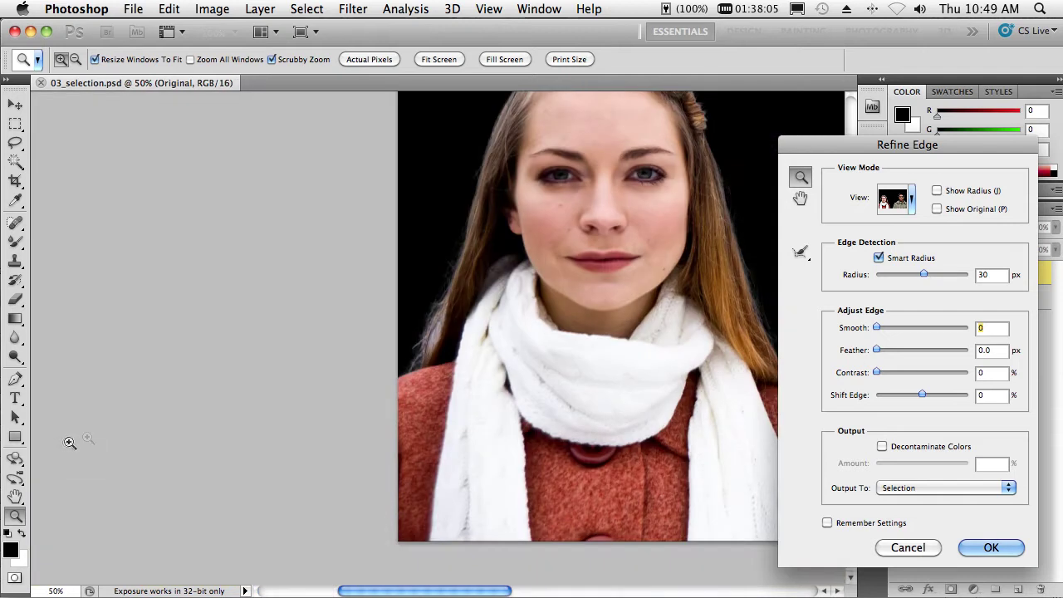
left_click(433, 323)
left_click(438, 322)
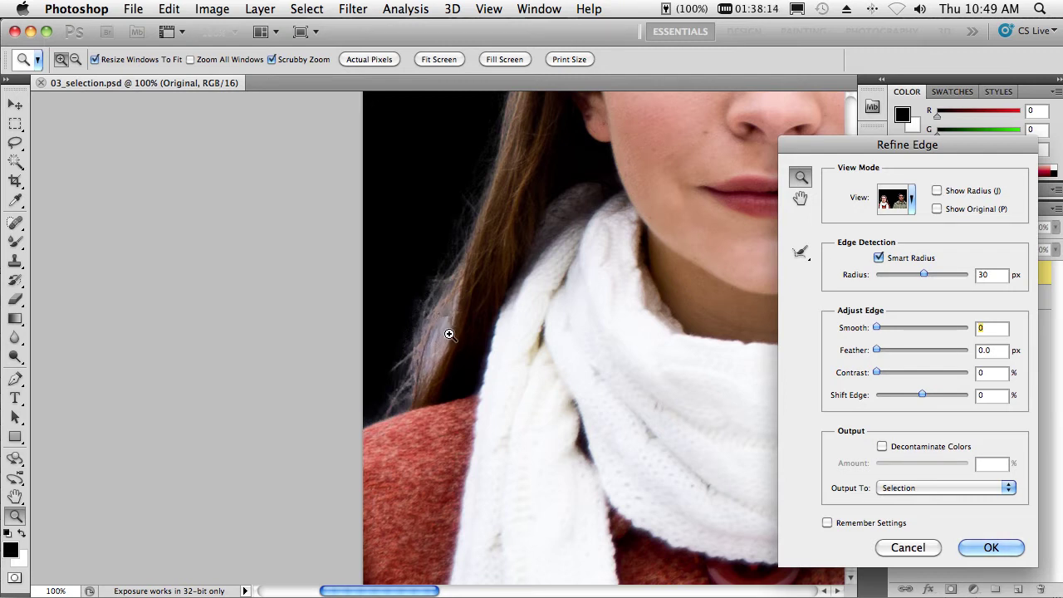
left_click(802, 254)
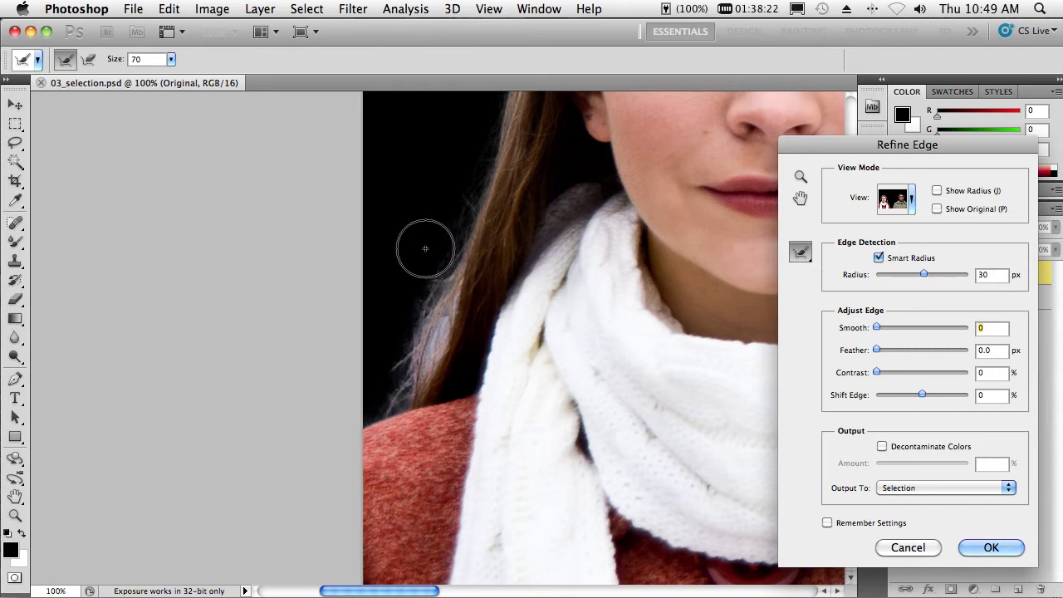
key("bracketleft")
key("bracketleft")
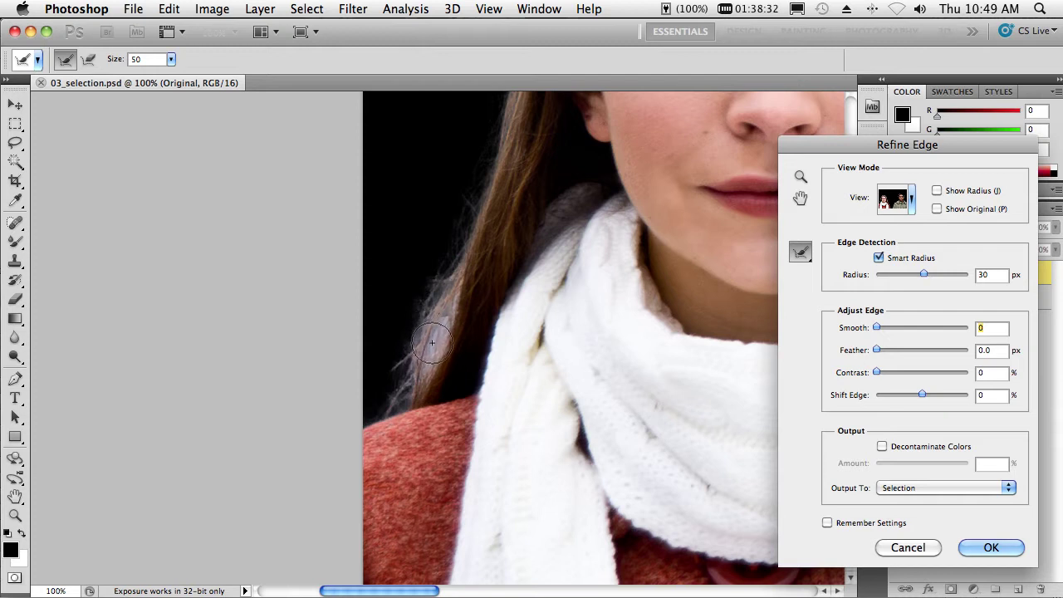
- Brush along the woman's left and top-right hair edges, then zoom out to 50%
mouse_move(399, 334)
left_mouse_down()
mouse_move(386, 405)
mouse_move(449, 287)
mouse_move(460, 245)
mouse_move(452, 264)
mouse_move(449, 223)
mouse_move(470, 193)
mouse_move(467, 201)
mouse_move(465, 176)
mouse_move(419, 332)
mouse_move(386, 318)
left_mouse_up()
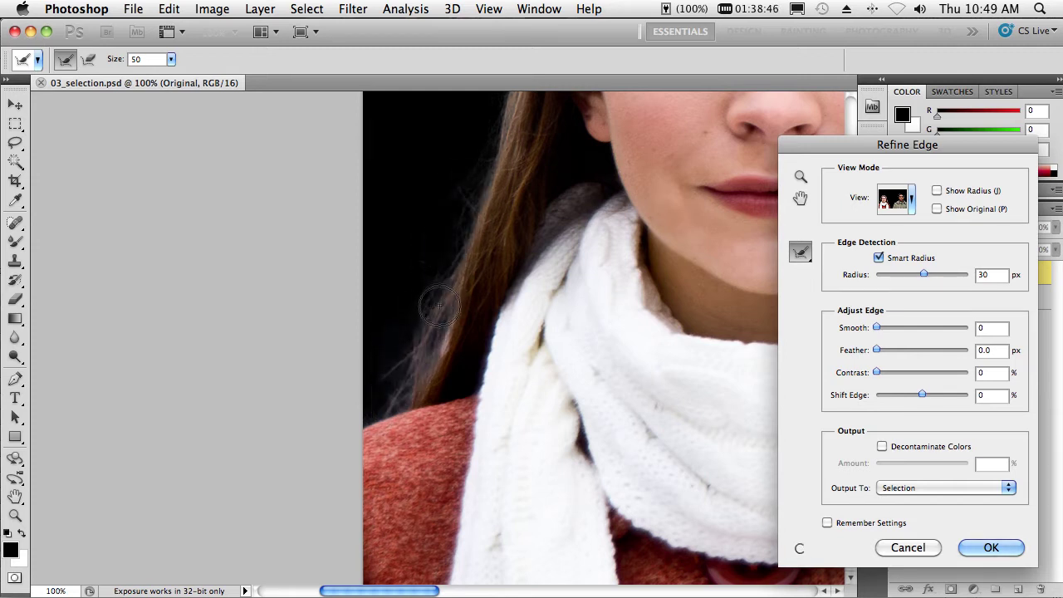
mouse_move(448, 344)
left_mouse_down()
mouse_move(433, 359)
mouse_move(458, 279)
mouse_move(394, 218)
left_mouse_up()
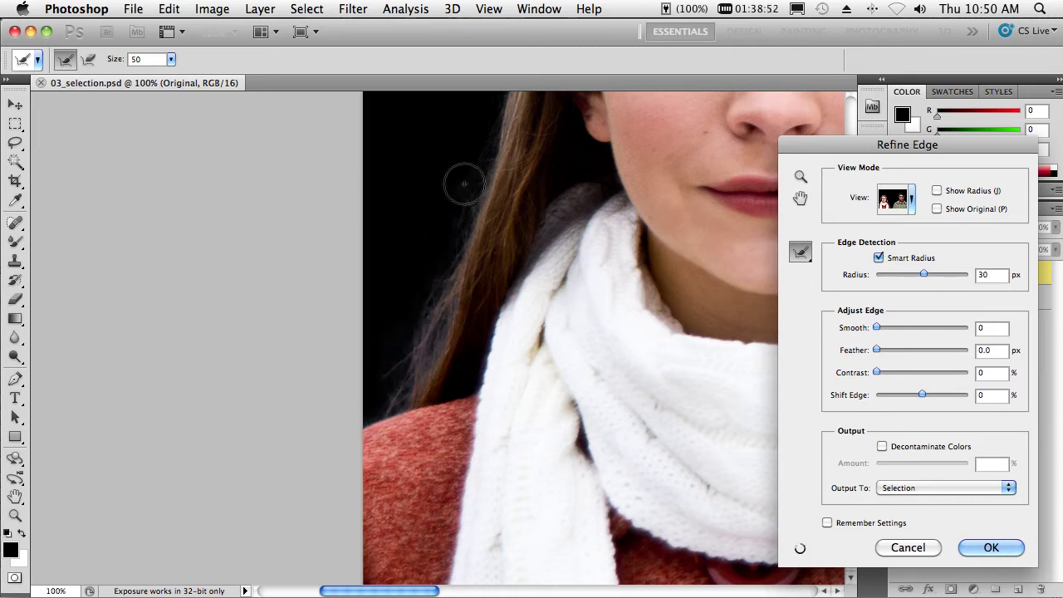
mouse_move(491, 149)
left_mouse_down()
mouse_move(263, 505)
mouse_move(253, 490)
mouse_move(239, 552)
mouse_move(301, 301)
mouse_move(332, 242)
mouse_move(425, 129)
mouse_move(479, 104)
mouse_move(558, 108)
left_mouse_up()
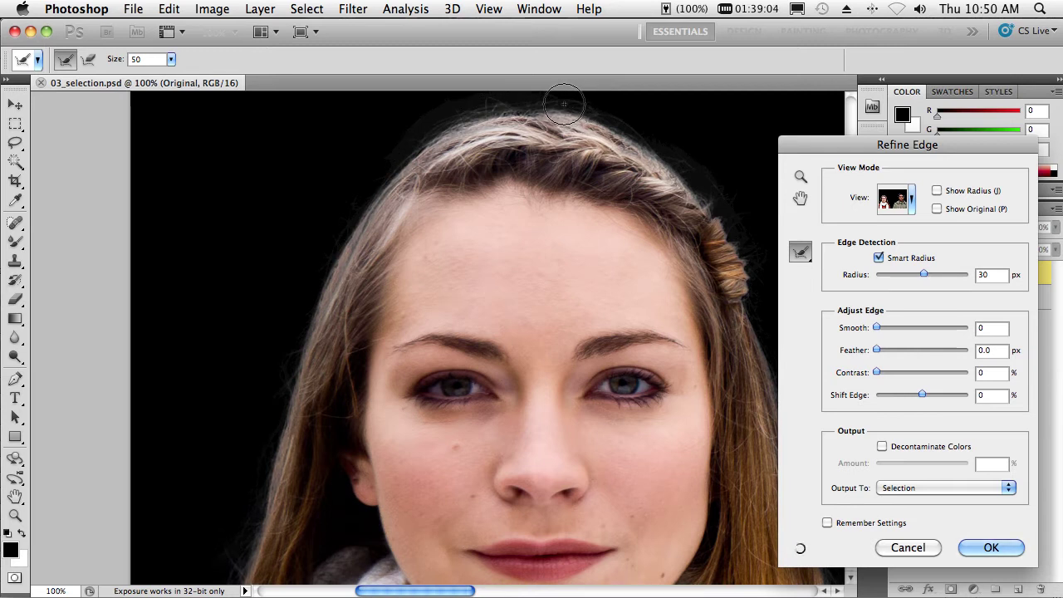
mouse_move(565, 103)
left_mouse_down()
mouse_move(672, 157)
mouse_move(708, 201)
mouse_move(739, 256)
mouse_move(747, 314)
mouse_move(780, 383)
left_mouse_up()
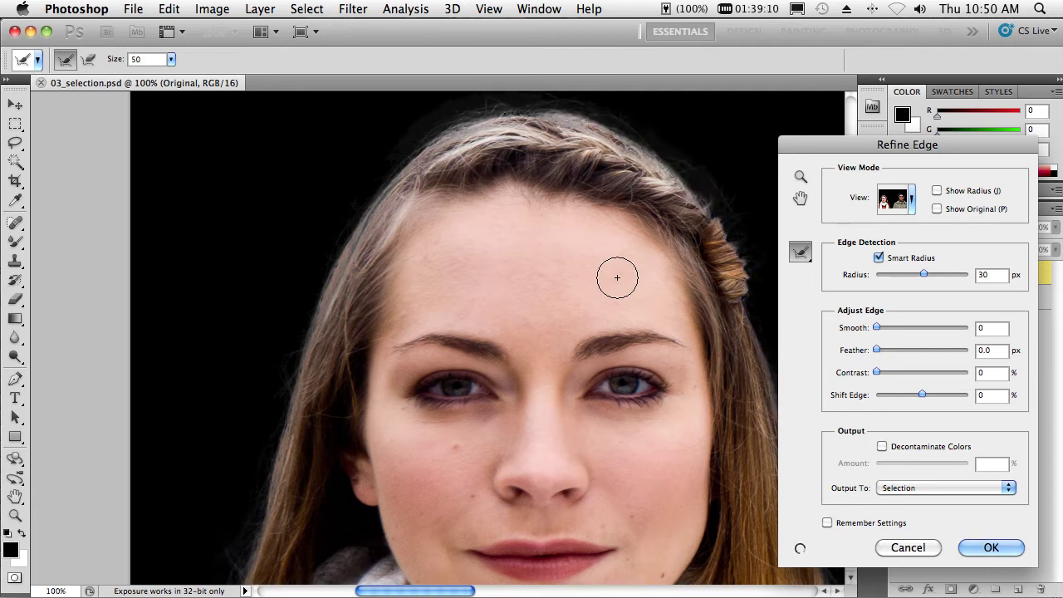
key("super+minus")
key("super+minus")
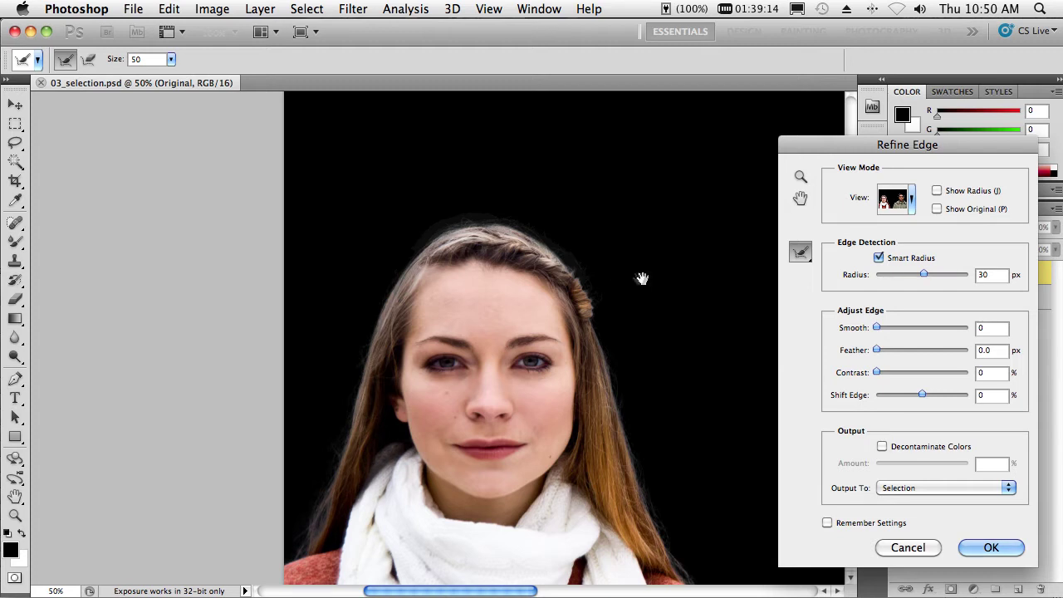
- Brush the man's left, top and right hair edges, then zoom out to see both people
left_click_drag(642, 278, 157, 237)
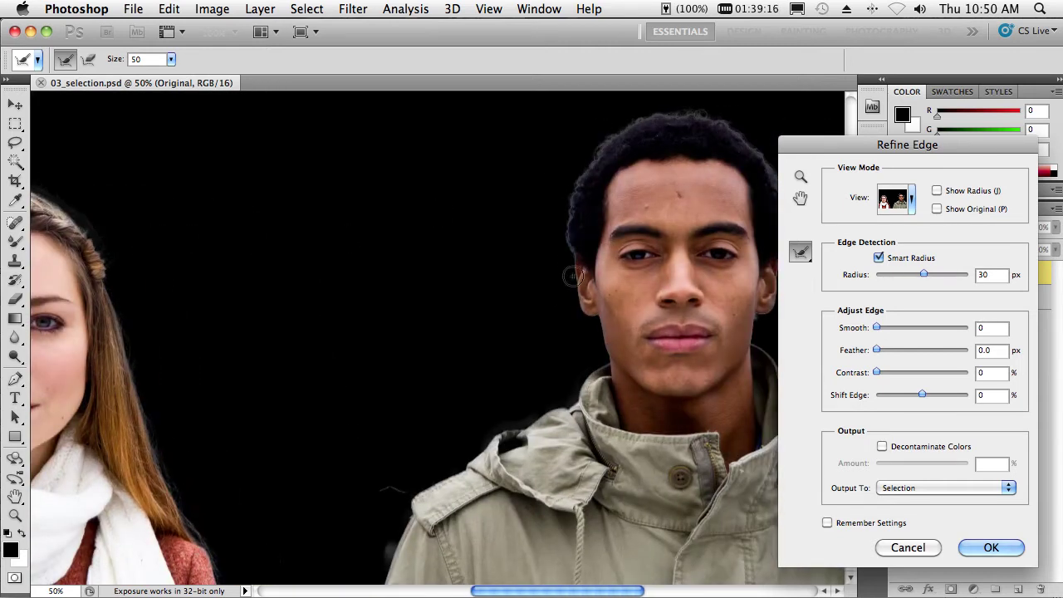
mouse_move(572, 276)
left_mouse_down()
mouse_move(571, 179)
mouse_move(618, 120)
mouse_move(652, 107)
mouse_move(693, 109)
mouse_move(739, 125)
mouse_move(780, 170)
left_mouse_up()
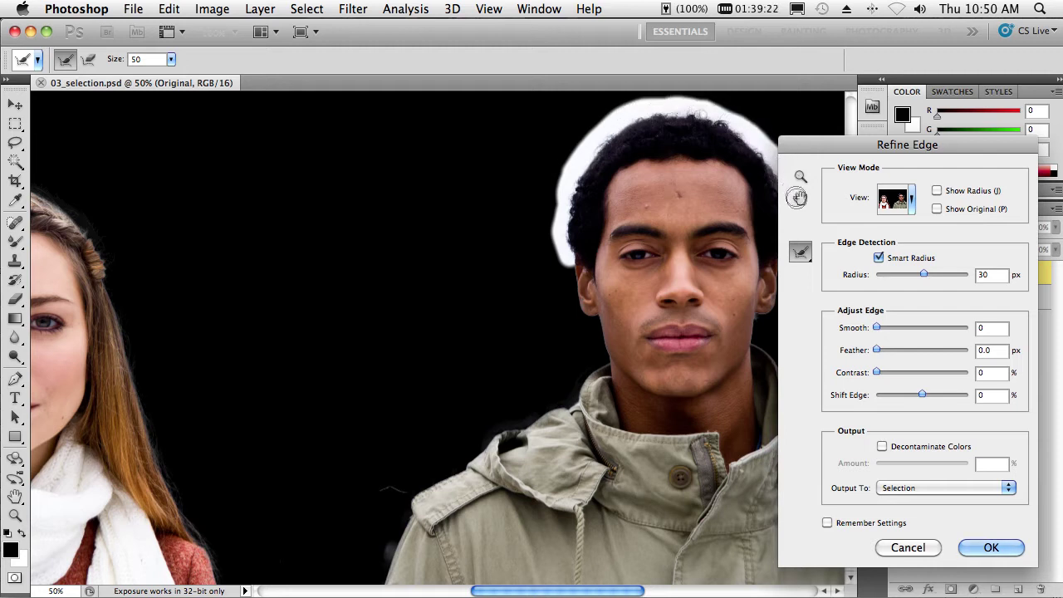
left_click_drag(802, 216, 802, 216)
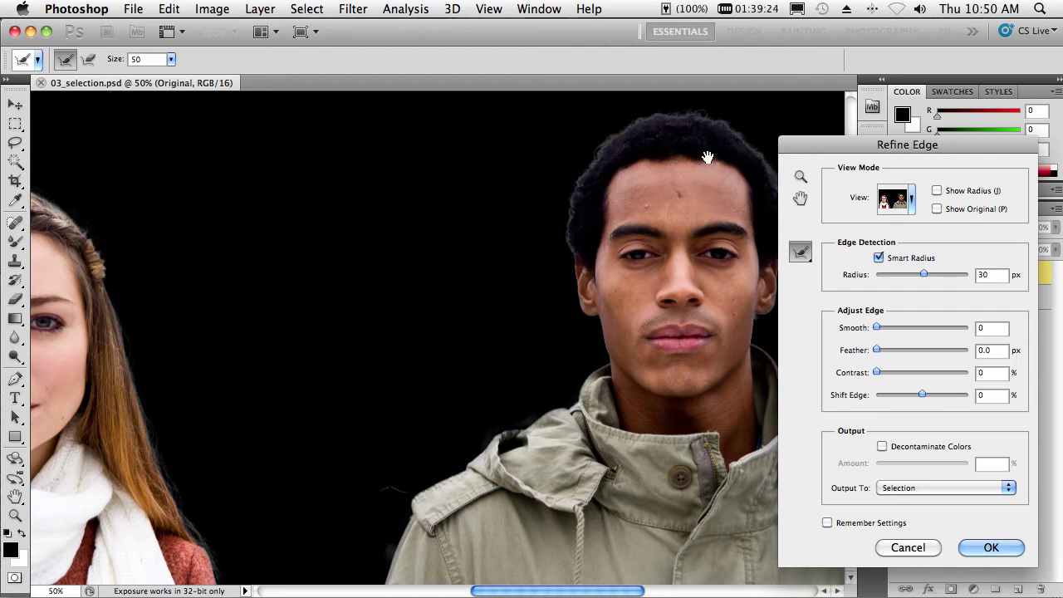
left_click_drag(706, 158, 615, 173)
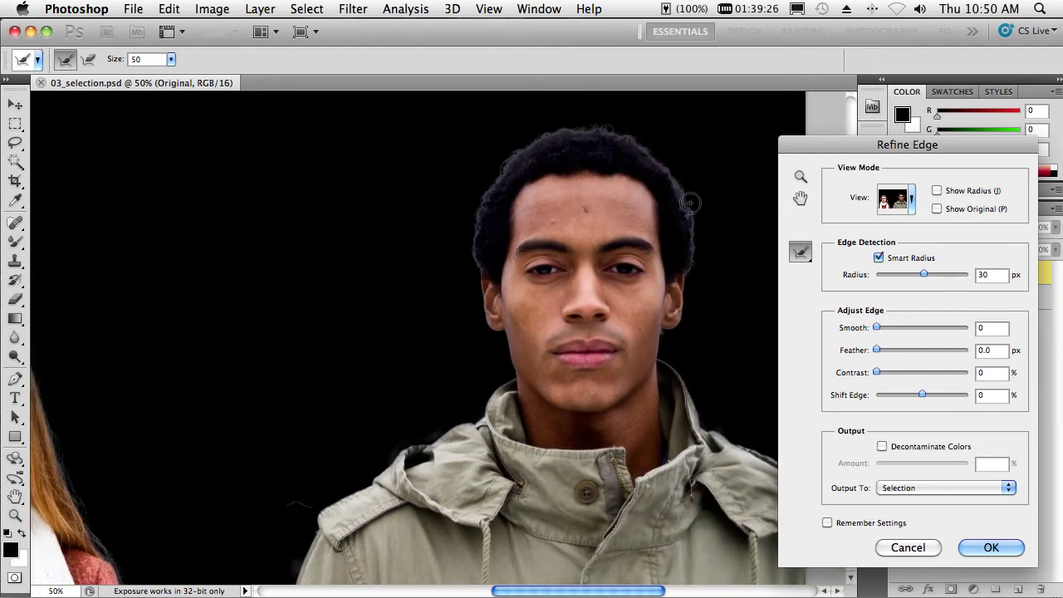
mouse_move(689, 203)
left_mouse_down()
mouse_move(694, 284)
mouse_move(677, 332)
mouse_move(664, 336)
left_mouse_up()
key("super+minus")
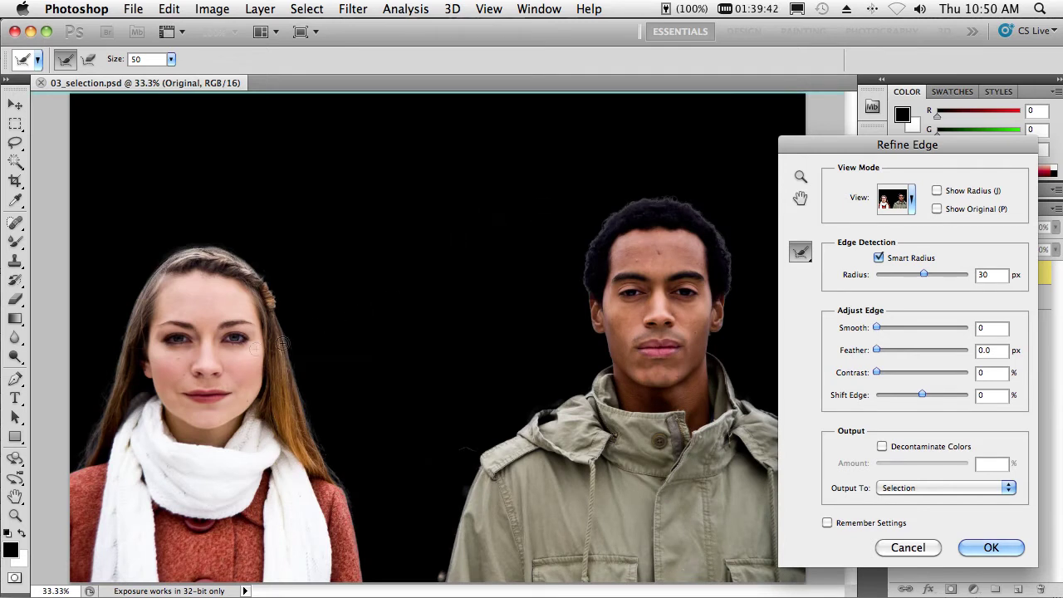
- Refine the woman's hair edge, decontaminate colours at 81%, and output to a new layer with mask
left_click_drag(280, 317, 302, 392)
mouse_move(312, 419)
left_mouse_down()
mouse_move(342, 485)
mouse_move(374, 485)
left_mouse_up()
left_click(881, 447)
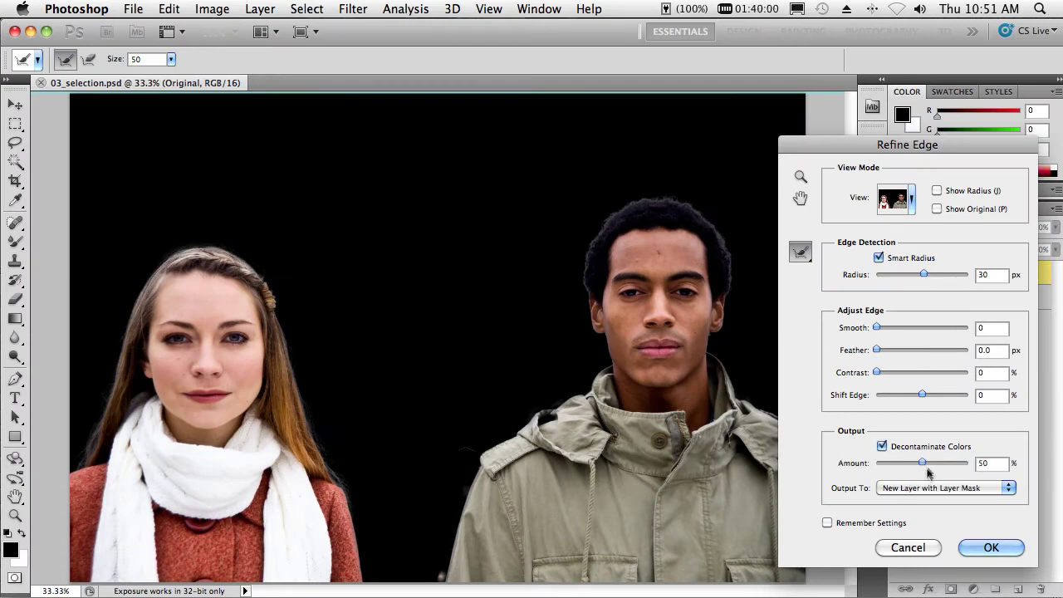
left_click_drag(922, 466, 950, 469)
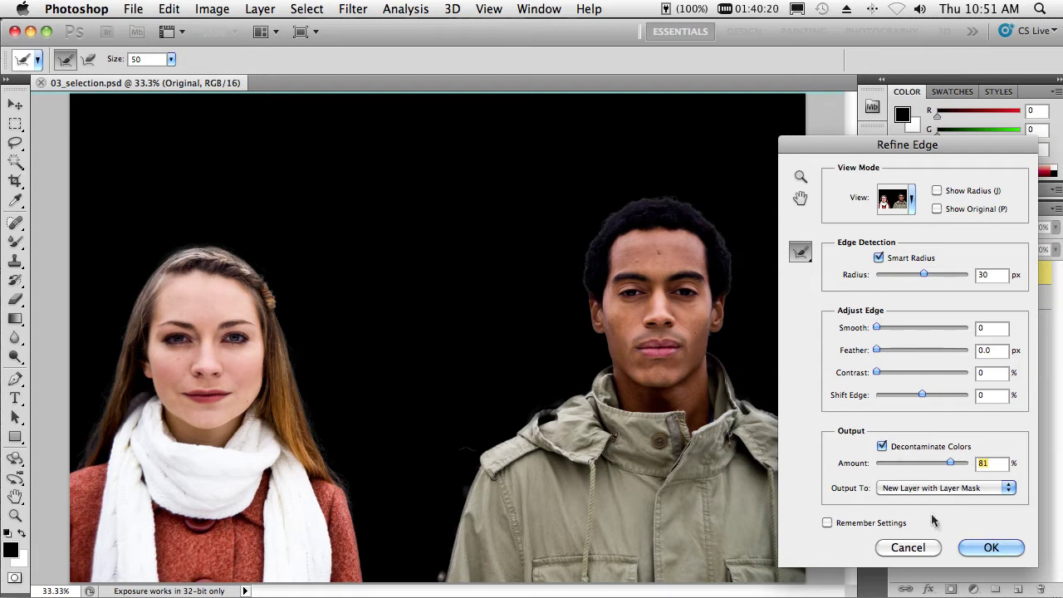
left_click(985, 548)
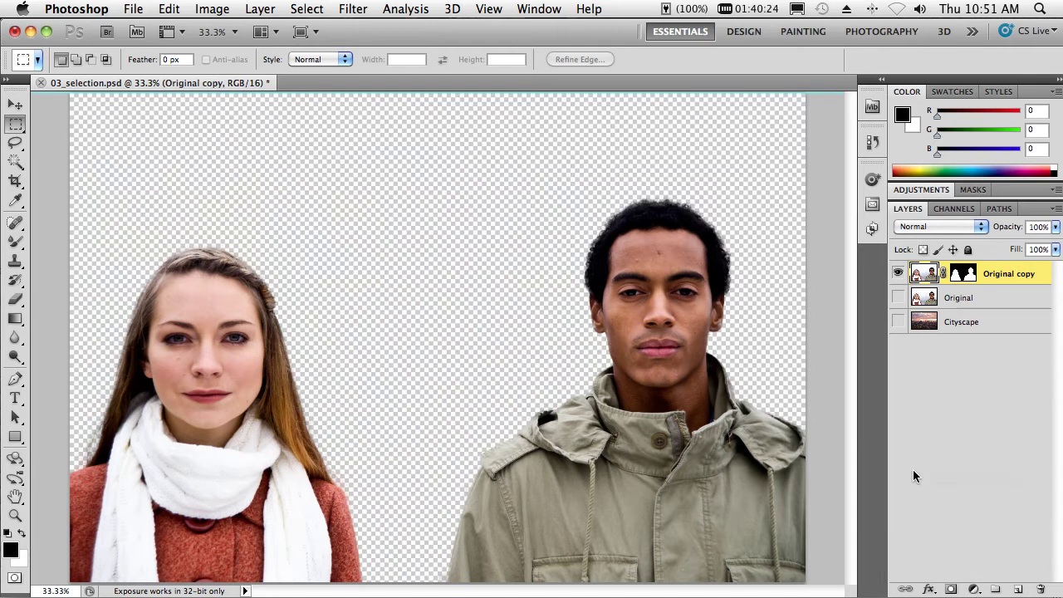
- Make the Cityscape layer visible so the sunset skyline appears behind both people
left_click(897, 321)
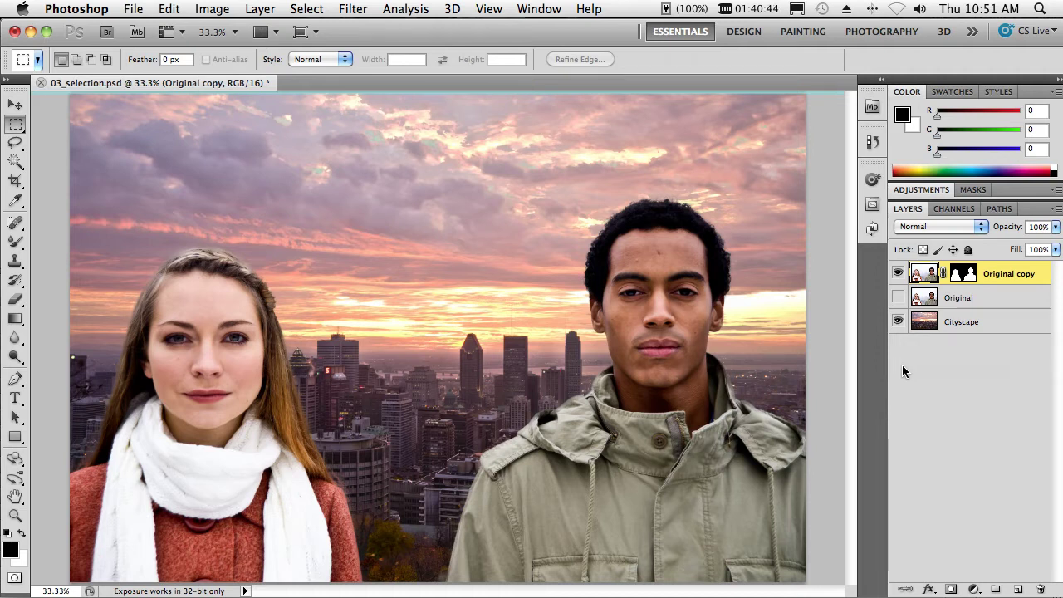
- Close 03_selection.psd without saving and open 03_content-aware.psd from the 2_content-aware folder
key("super+w")
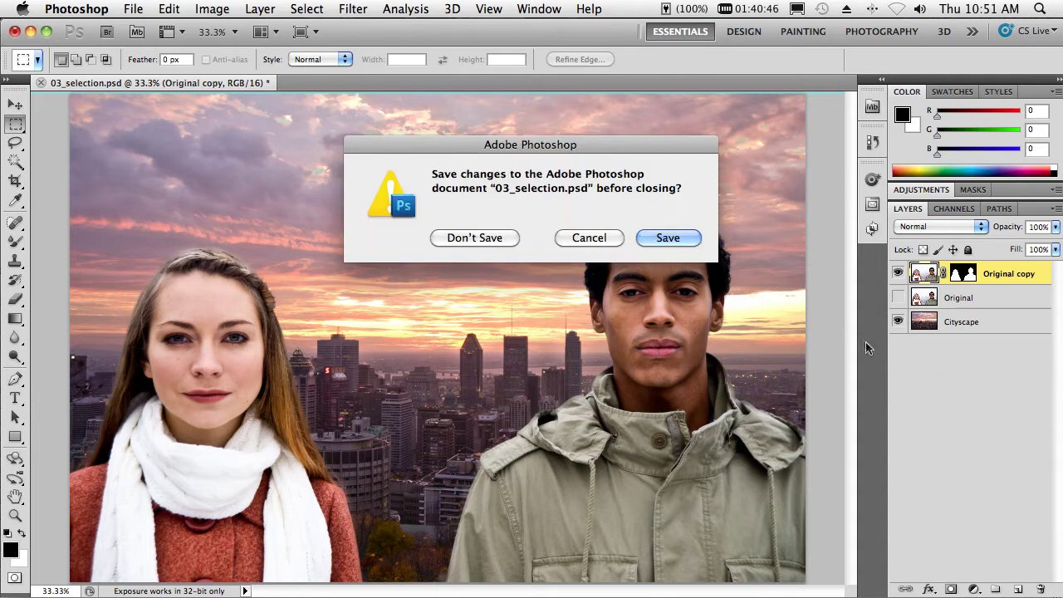
left_click(502, 239)
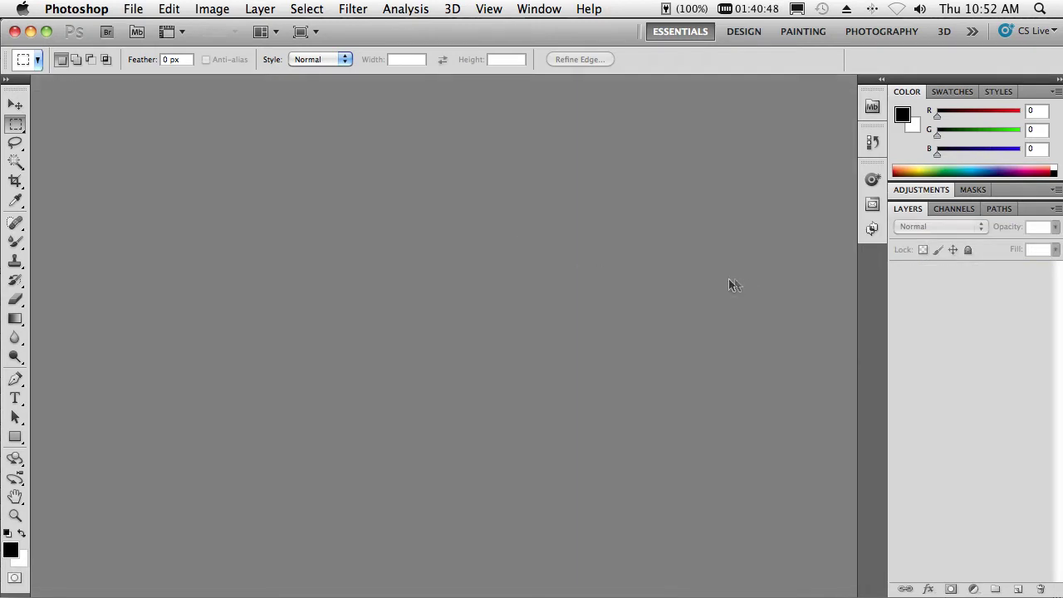
left_click(872, 107)
left_click(669, 111)
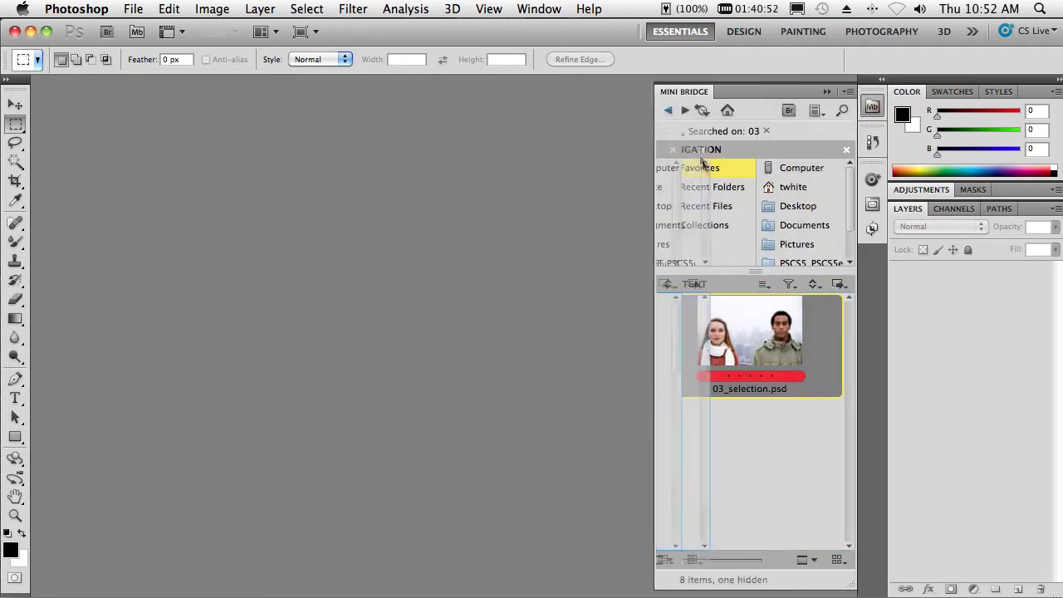
left_click(668, 111)
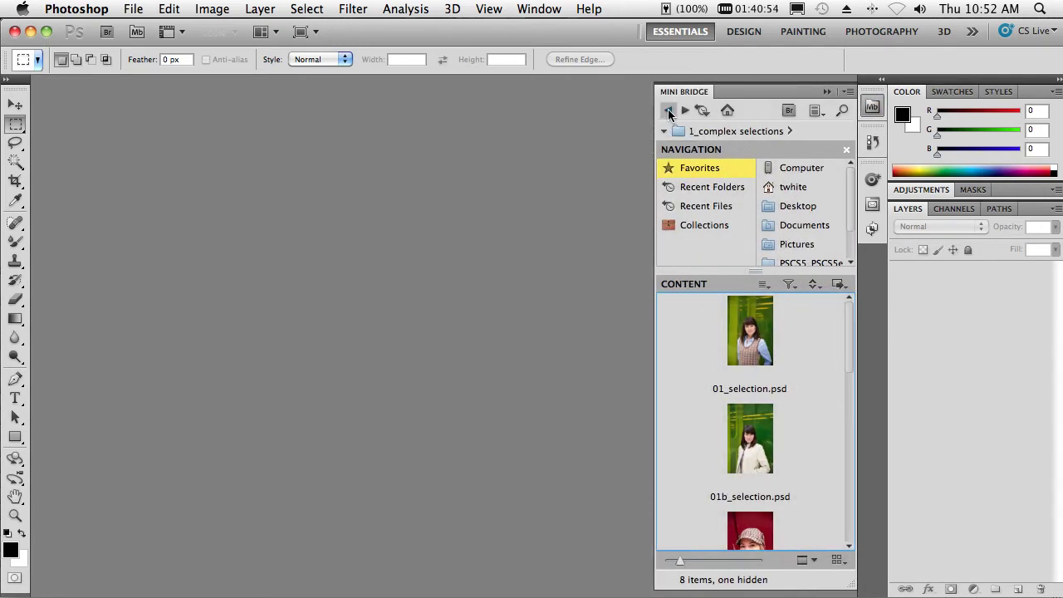
left_click(771, 261)
double_click(744, 422)
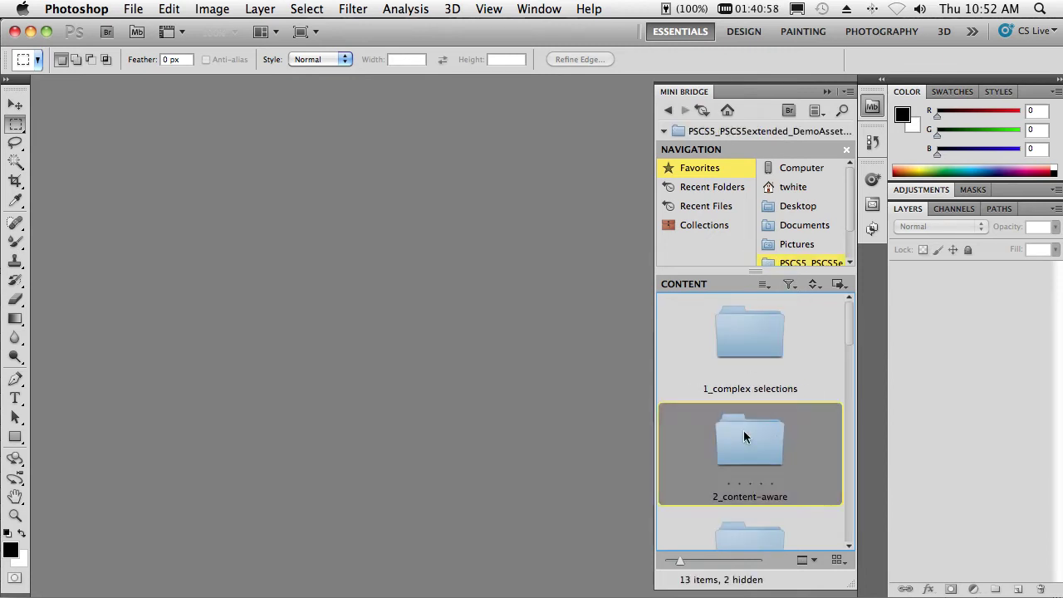
scroll(853, 410, "down", 4)
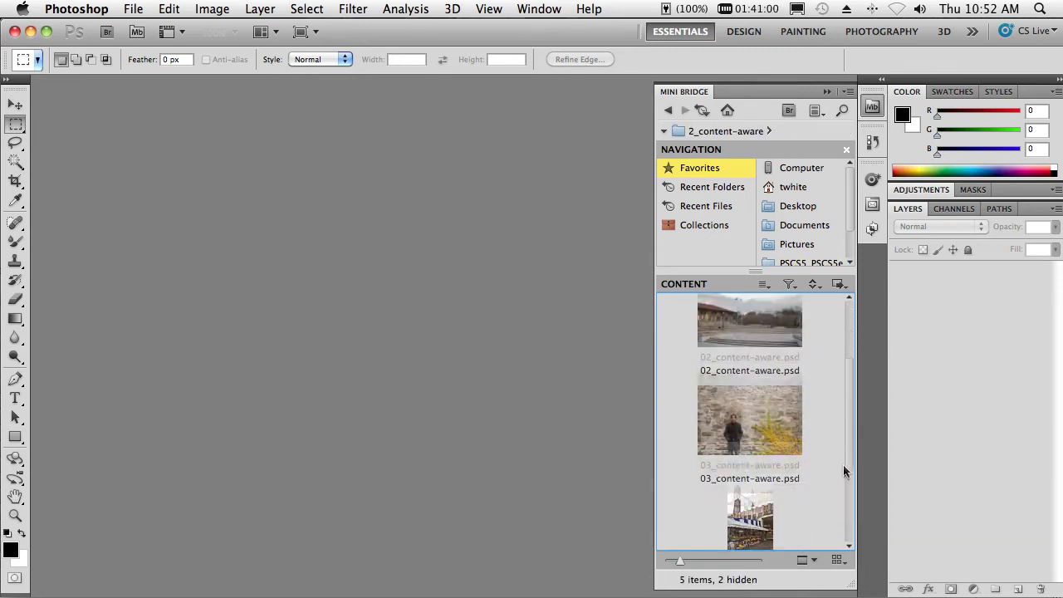
left_click(765, 407)
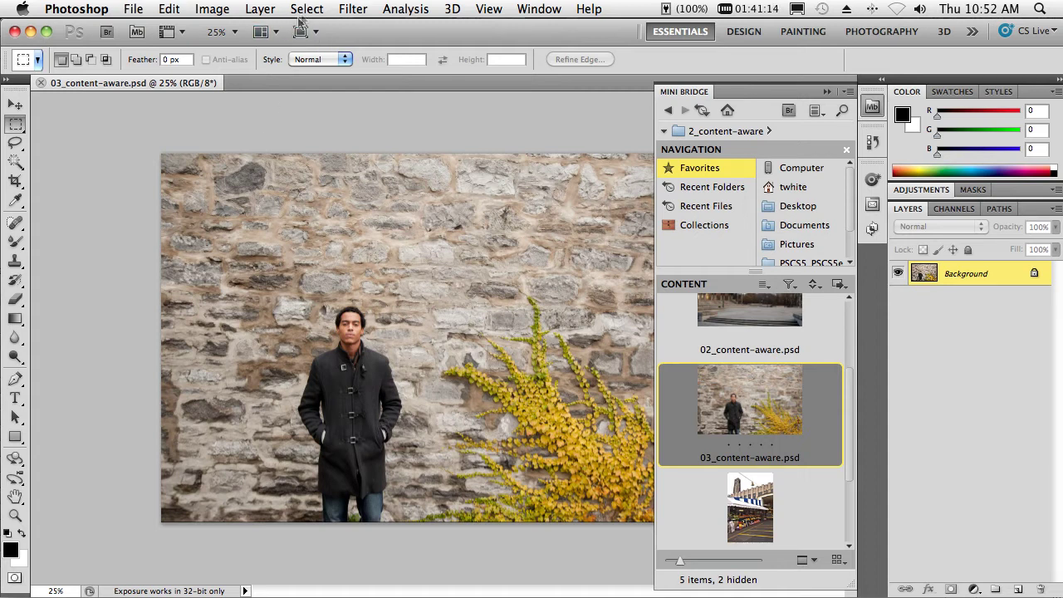
- Load the saved 'model selection' channel as the active selection
left_click(828, 93)
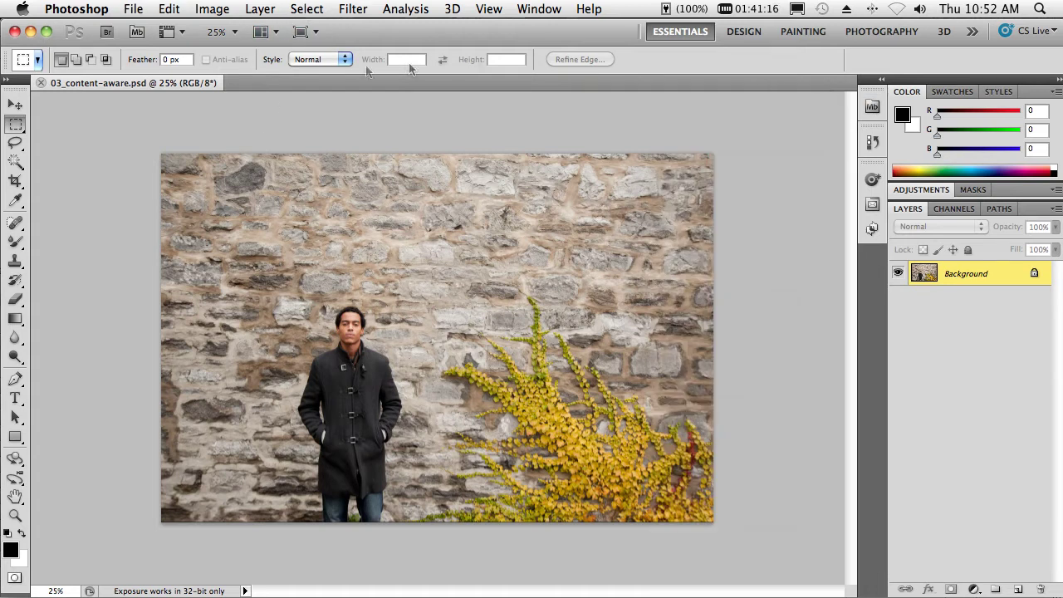
left_click(287, 9)
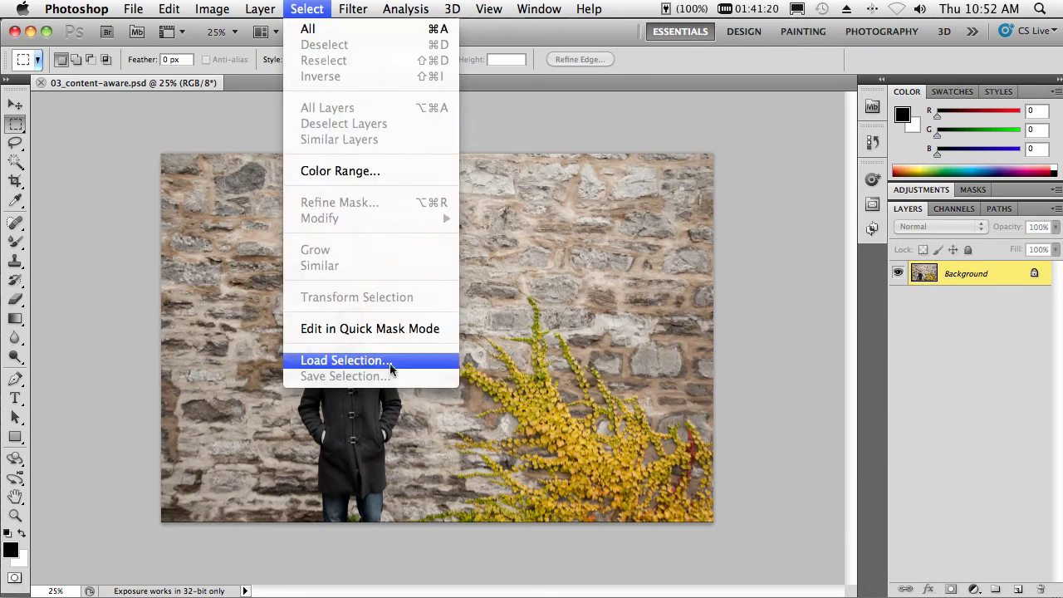
left_click(390, 363)
left_click(530, 320)
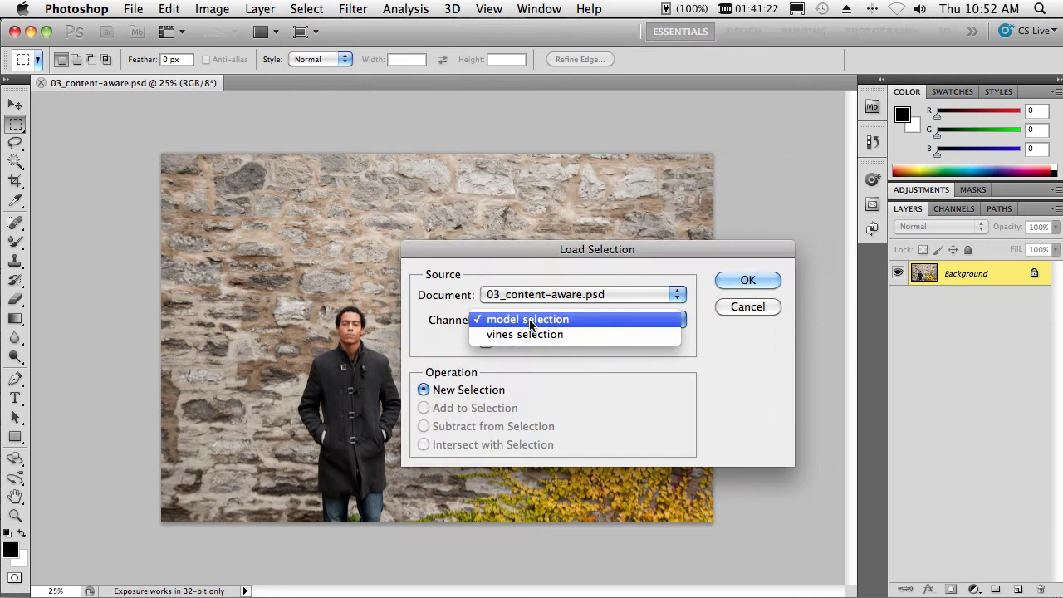
left_click(533, 321)
left_click(747, 280)
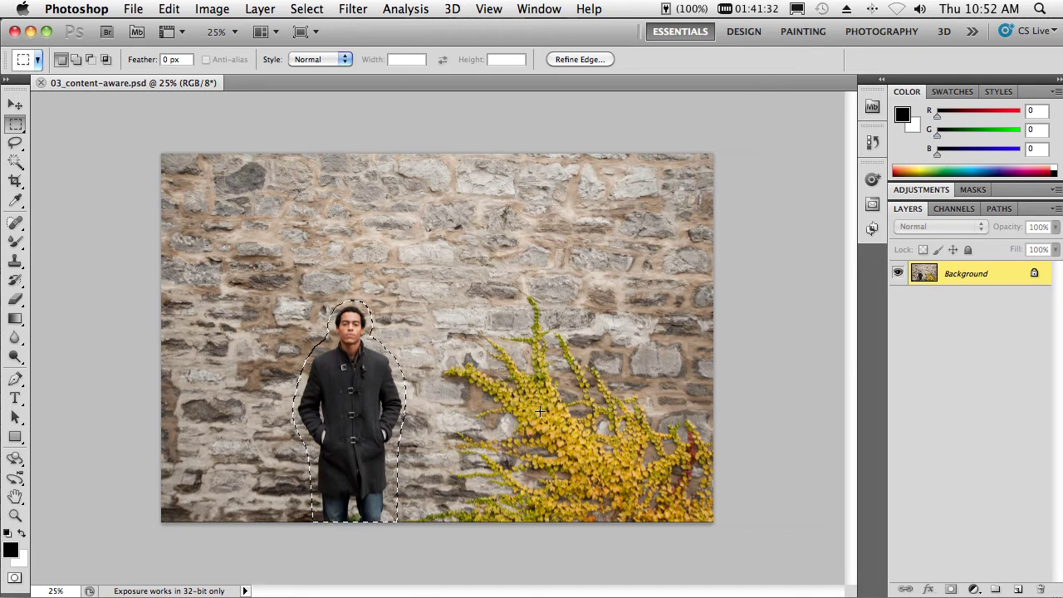
- Content-aware fill the selected man and deselect
key("BackSpace")
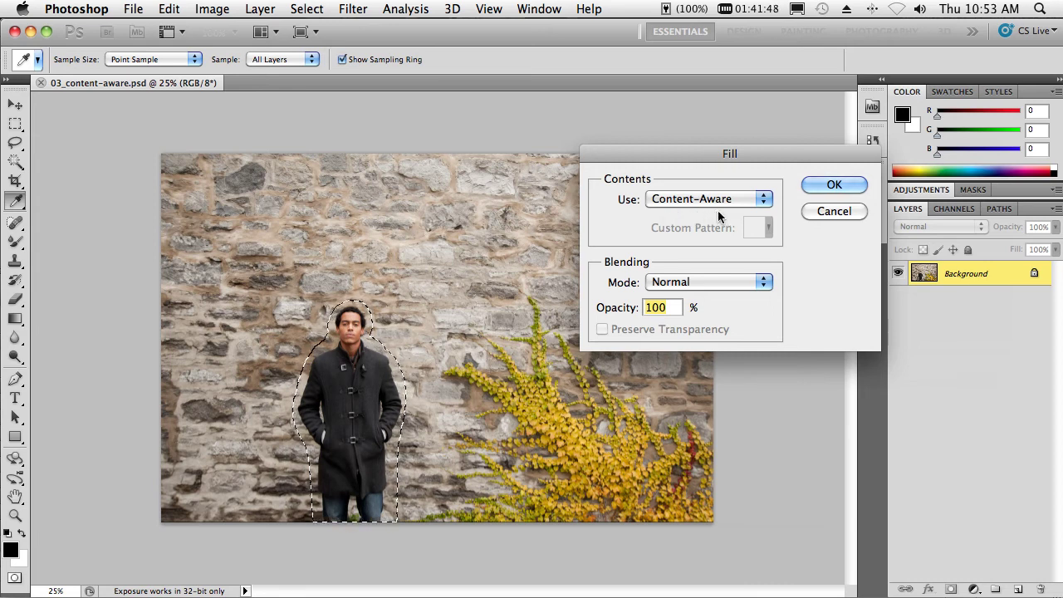
left_click(815, 185)
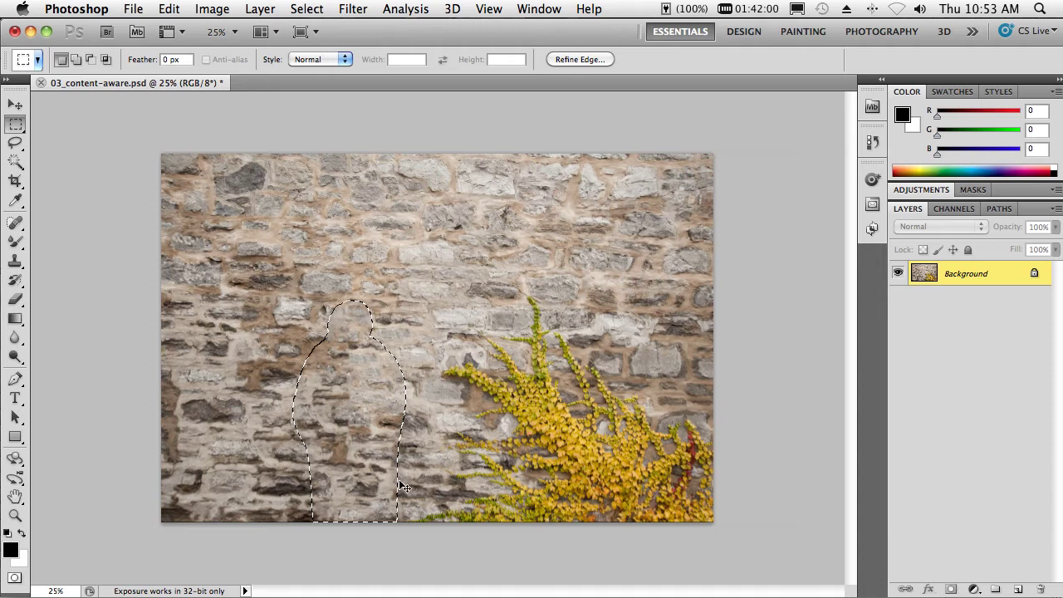
key("super+d")
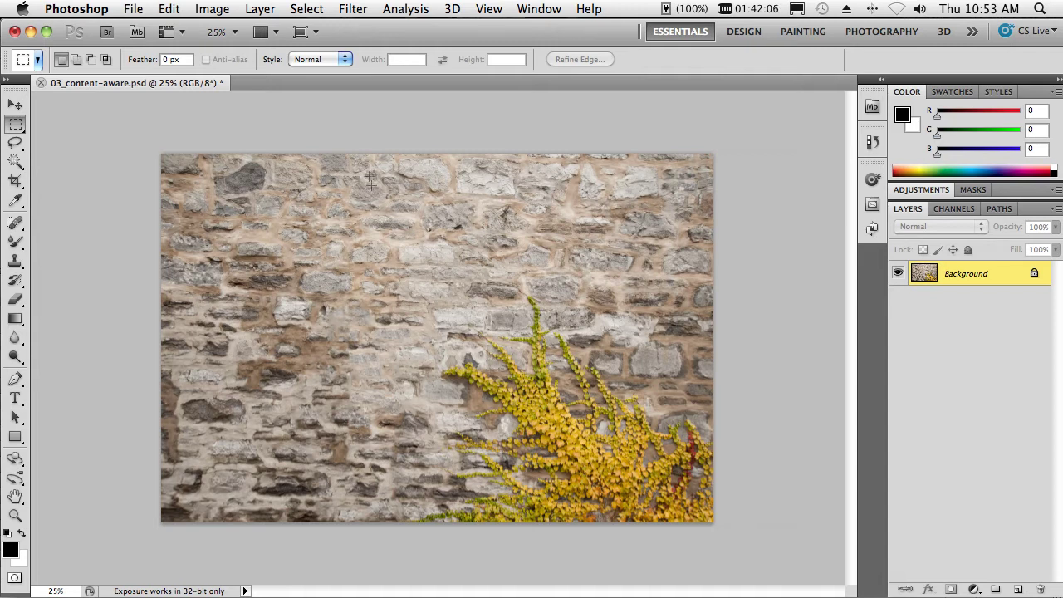
- Load the saved 'vines selection' channel as the active selection
left_click(306, 8)
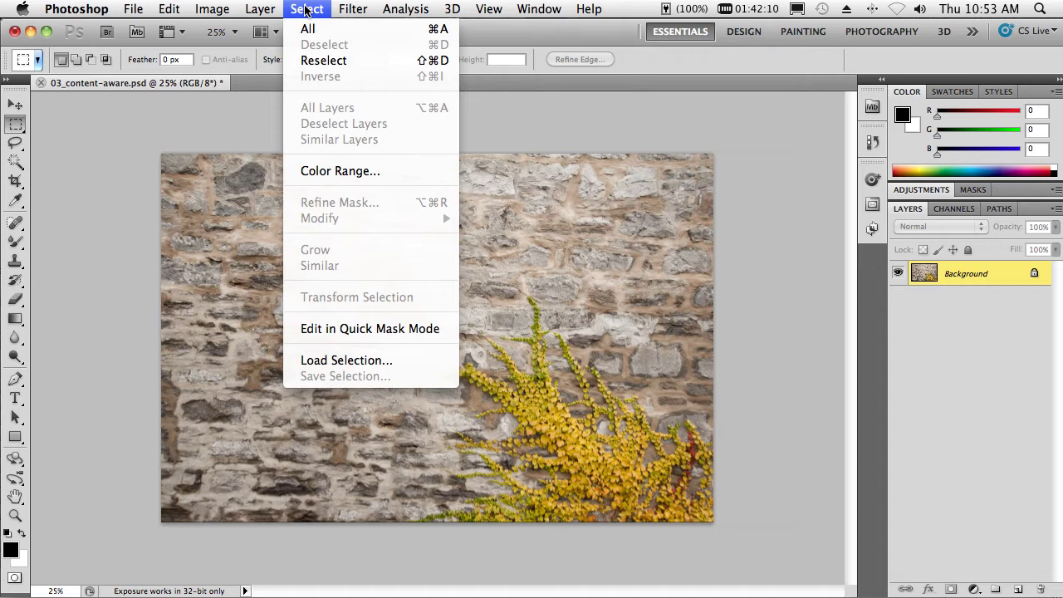
left_click(366, 360)
left_click(548, 320)
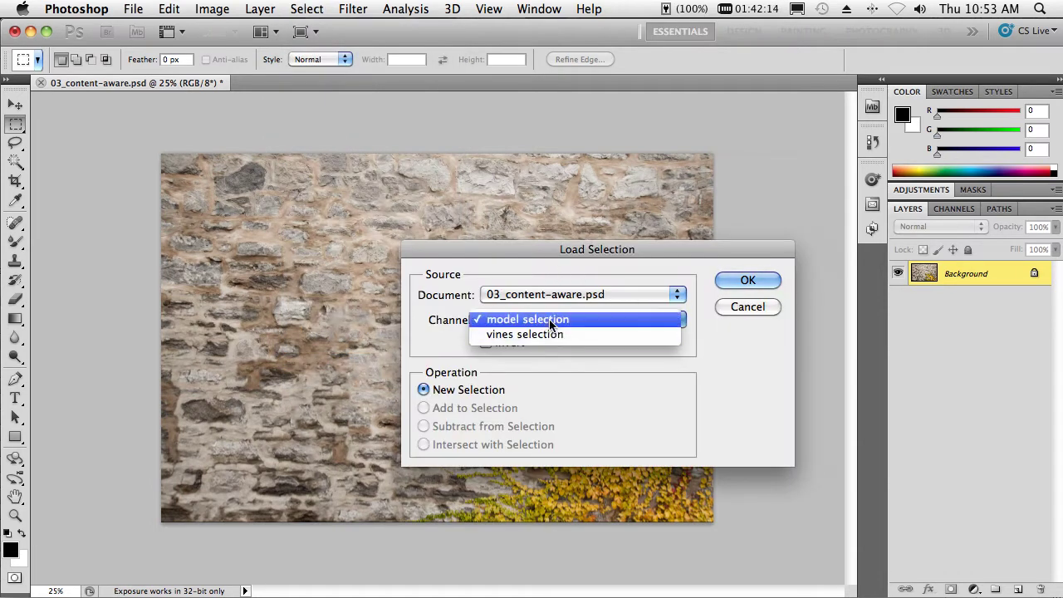
left_click(553, 334)
left_click(750, 281)
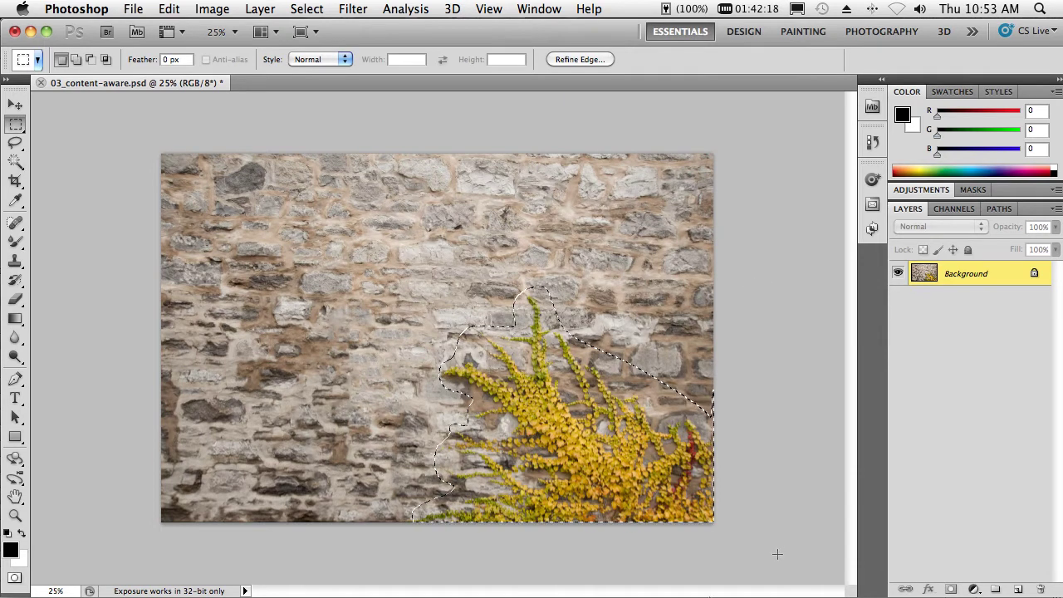
- Content-aware fill the yellow vines and deselect
key("BackSpace")
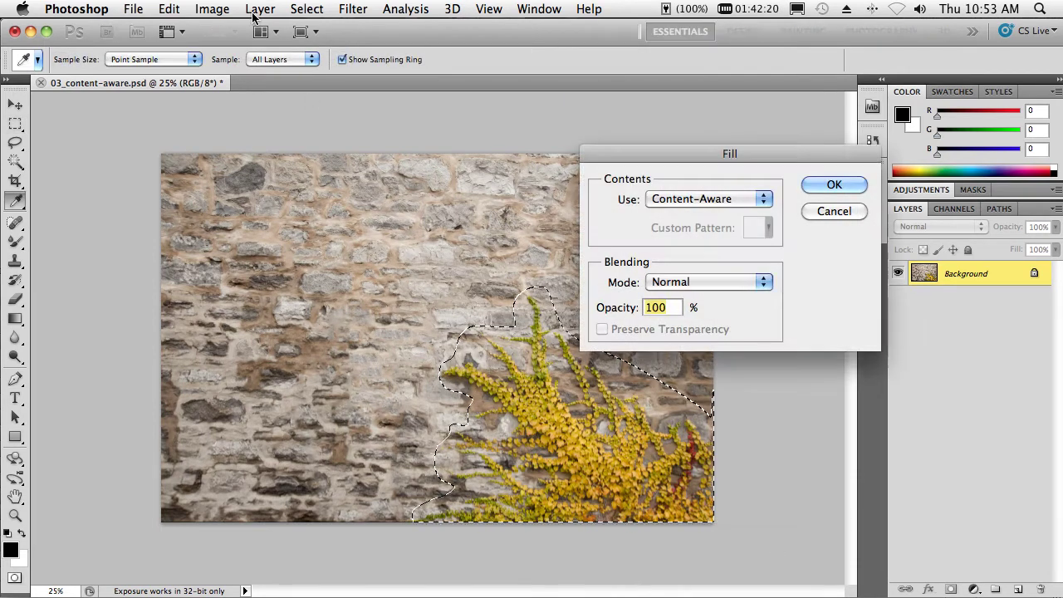
left_click(833, 184)
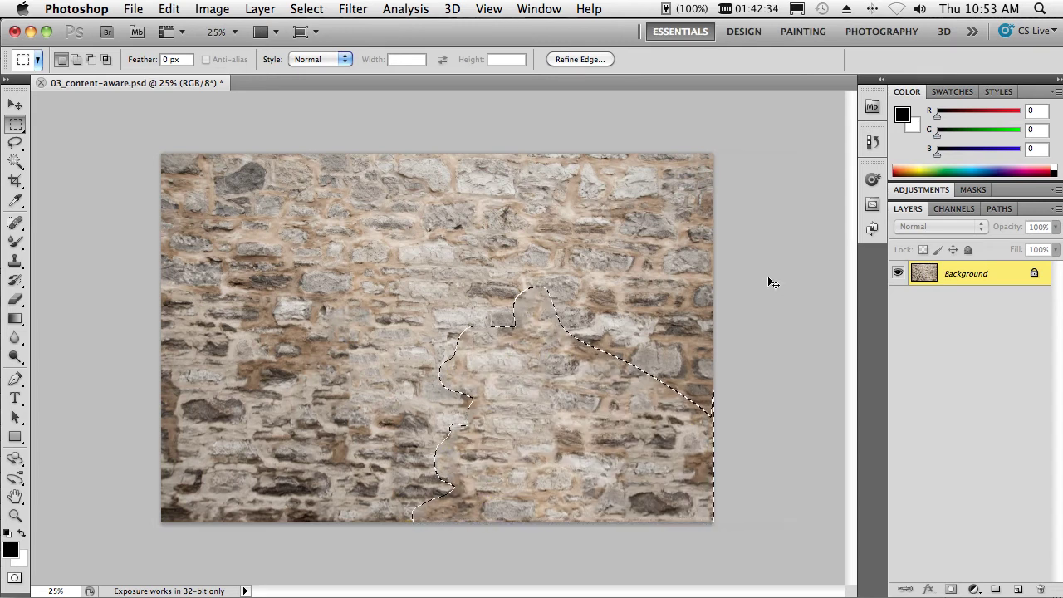
key("super+d")
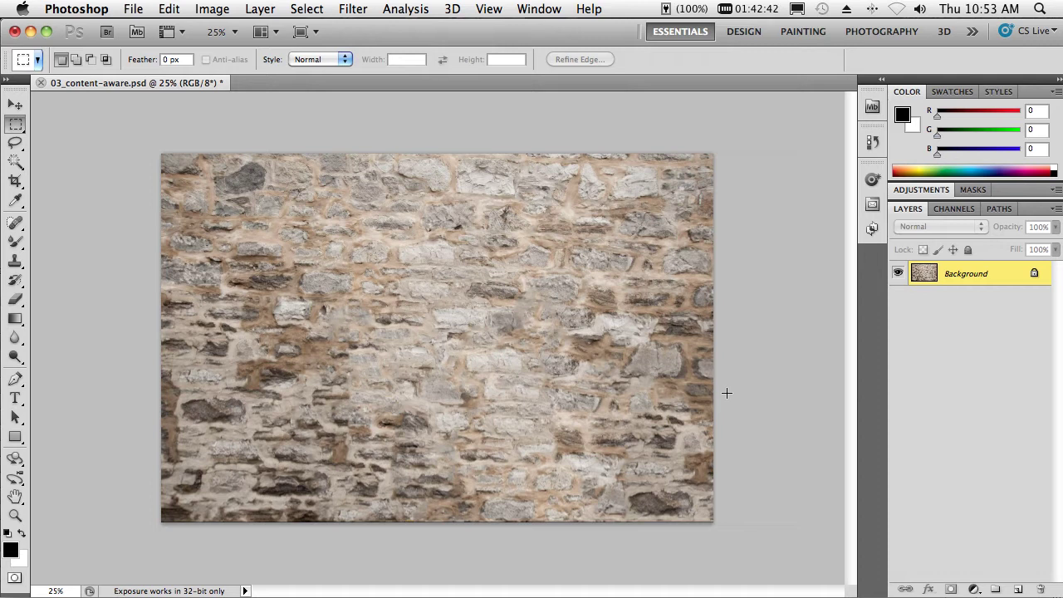
- Close 03_content-aware.psd without saving and return to Photoshop
key("super+w")
left_click(486, 248)
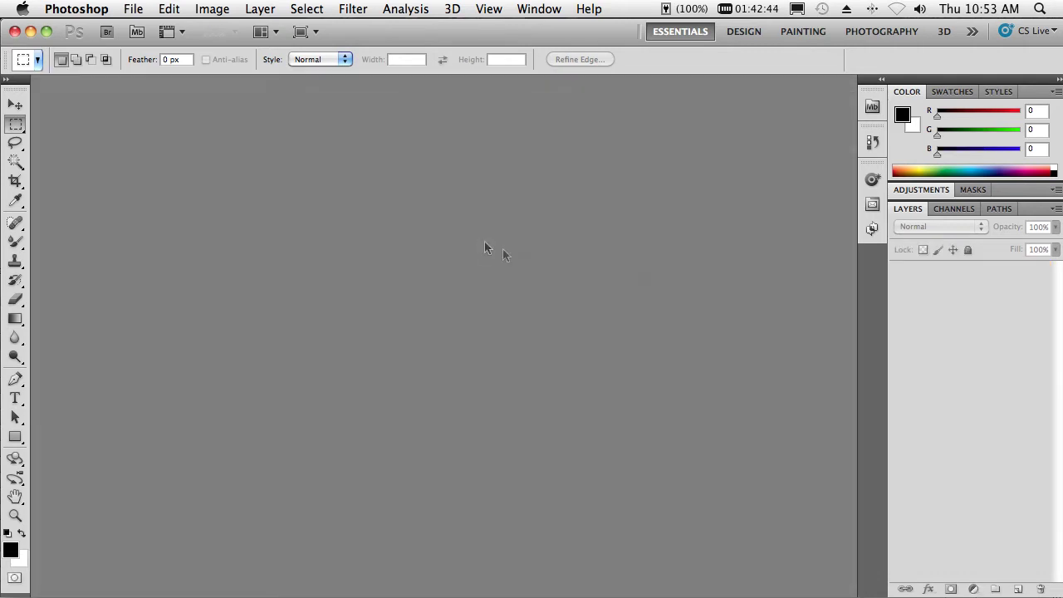
key("super+Tab")
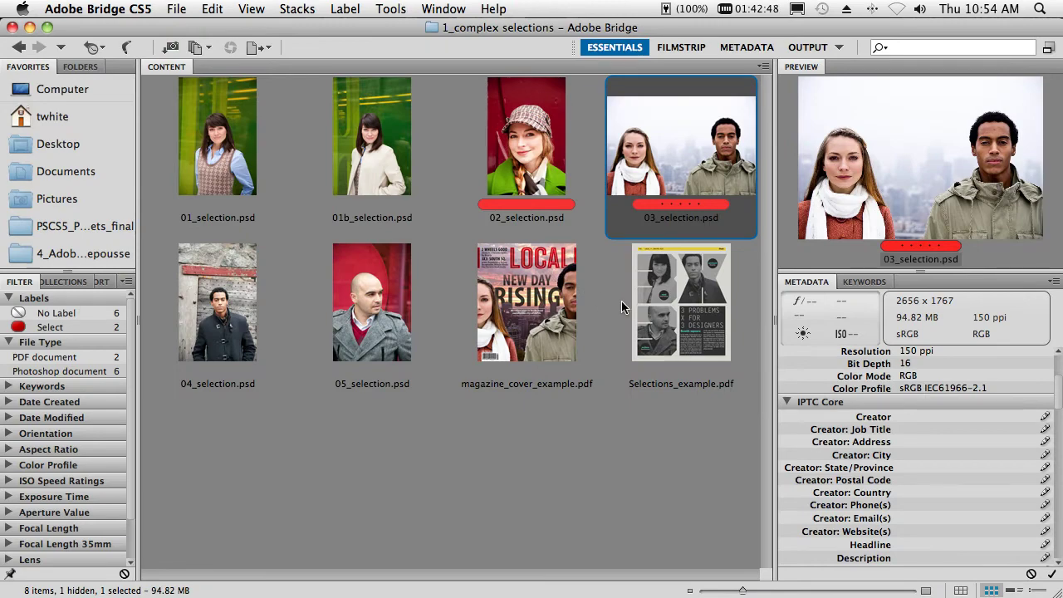
key("super+Tab")
- Open 01_content-aware.psd from Mini Bridge
left_click(872, 108)
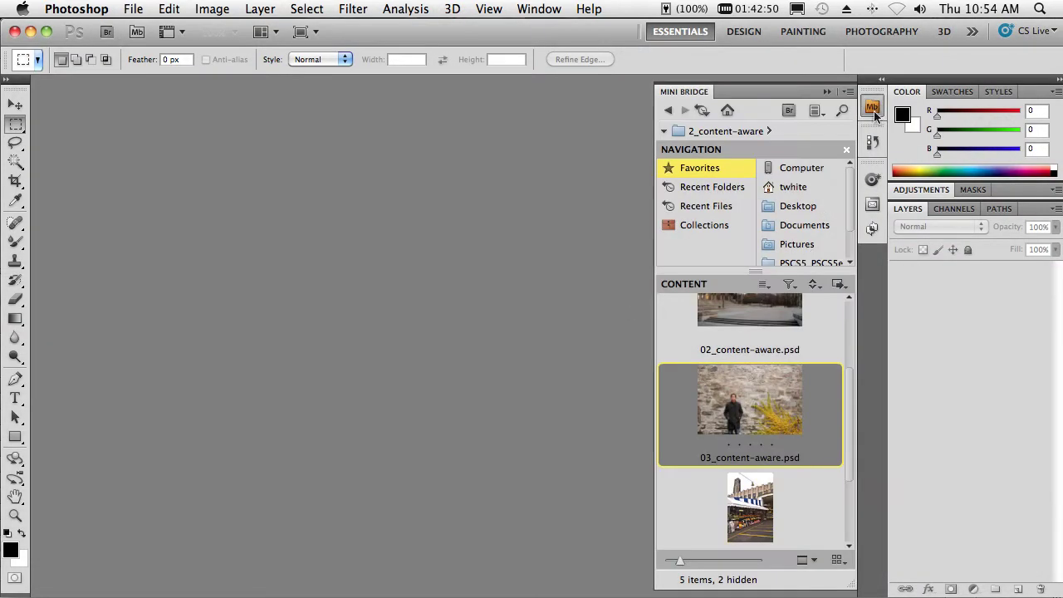
scroll(748, 419, "up", 4)
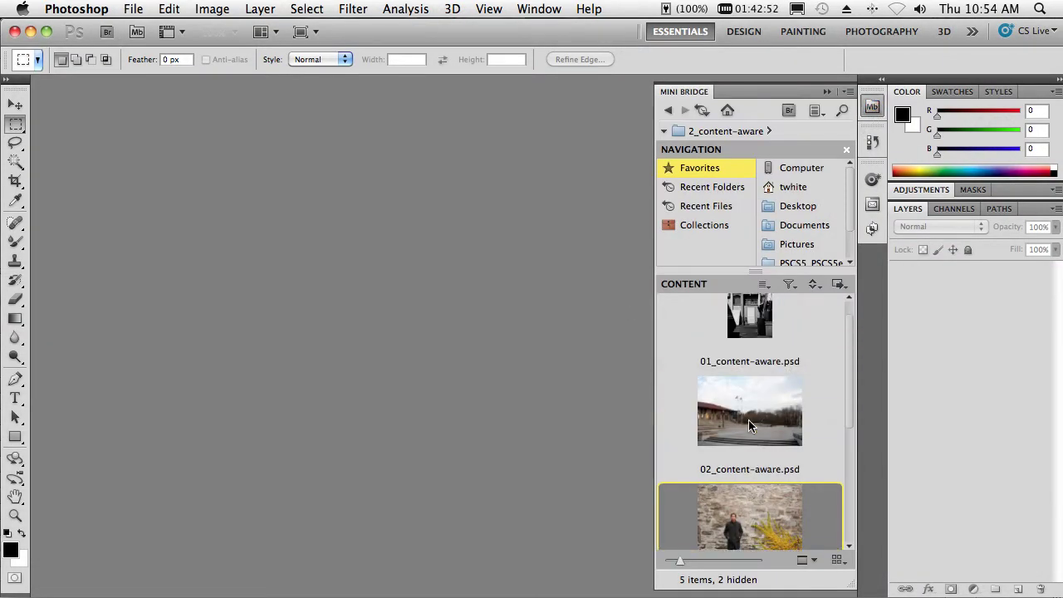
left_click(744, 352)
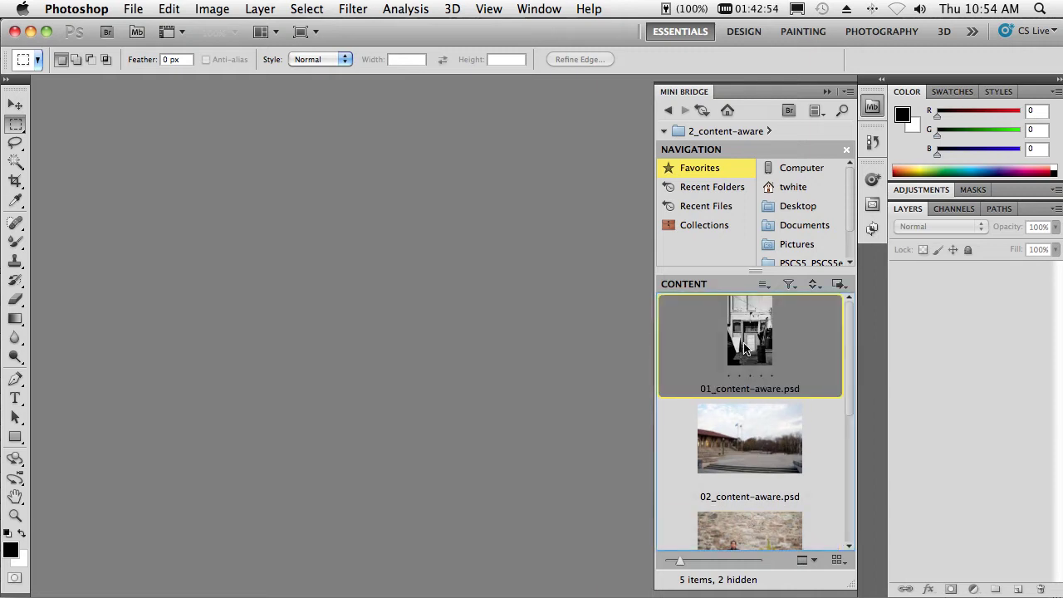
double_click(745, 350)
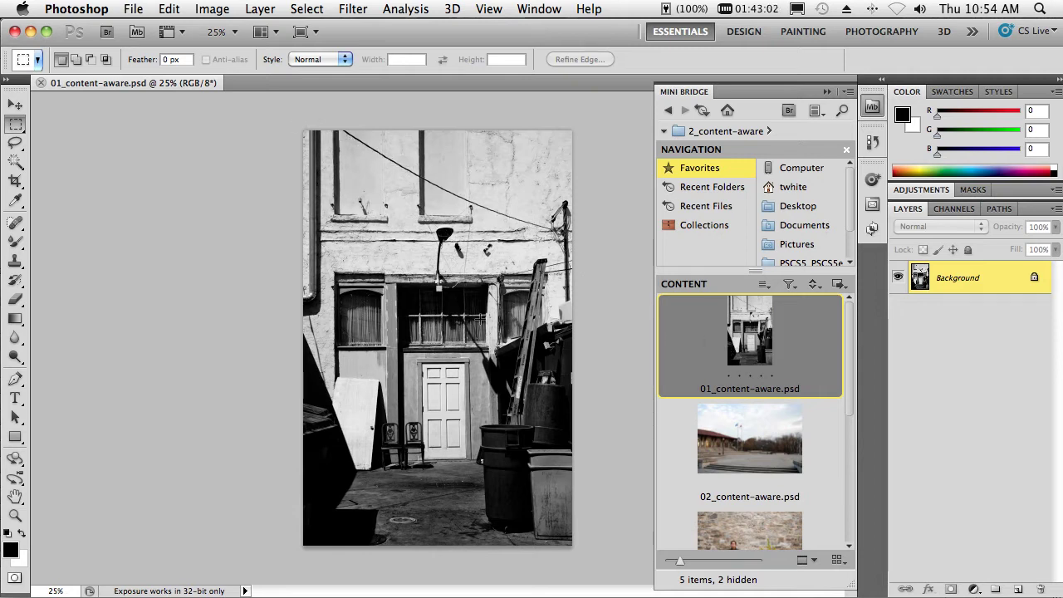
- Try Proximity Match spot healing on the overhead wire and pole, then undo it
left_click(25, 222)
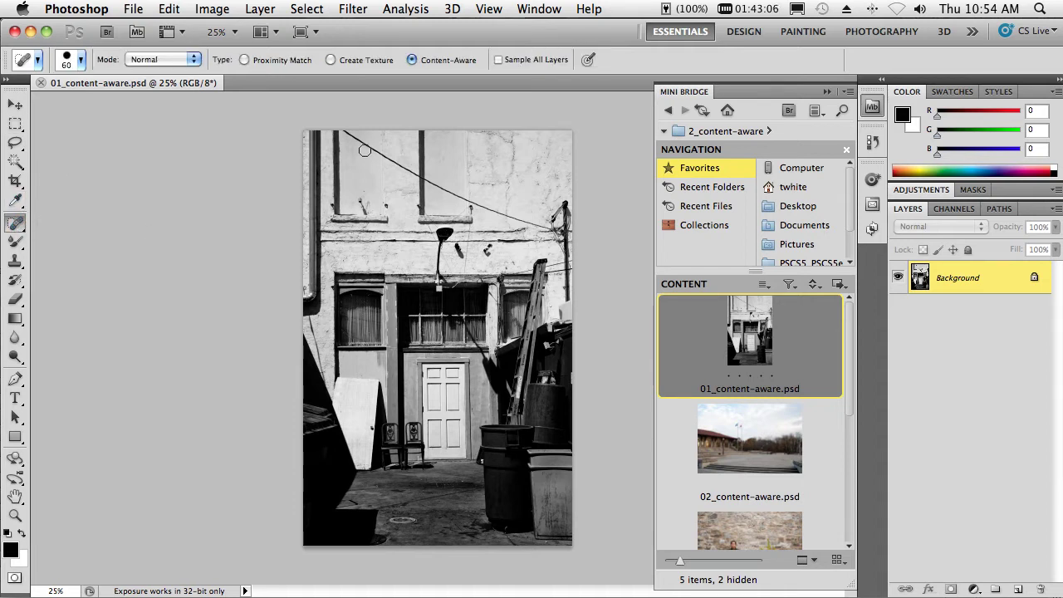
left_click(244, 59)
mouse_move(344, 131)
left_mouse_down()
mouse_move(438, 189)
mouse_move(540, 224)
left_mouse_up()
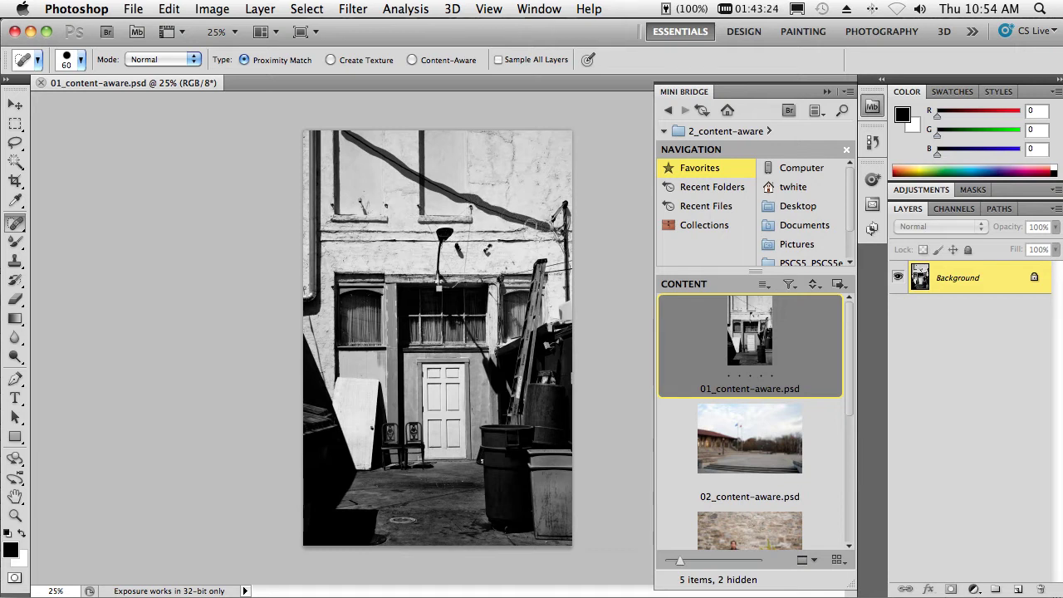
left_click_drag(538, 224, 530, 225)
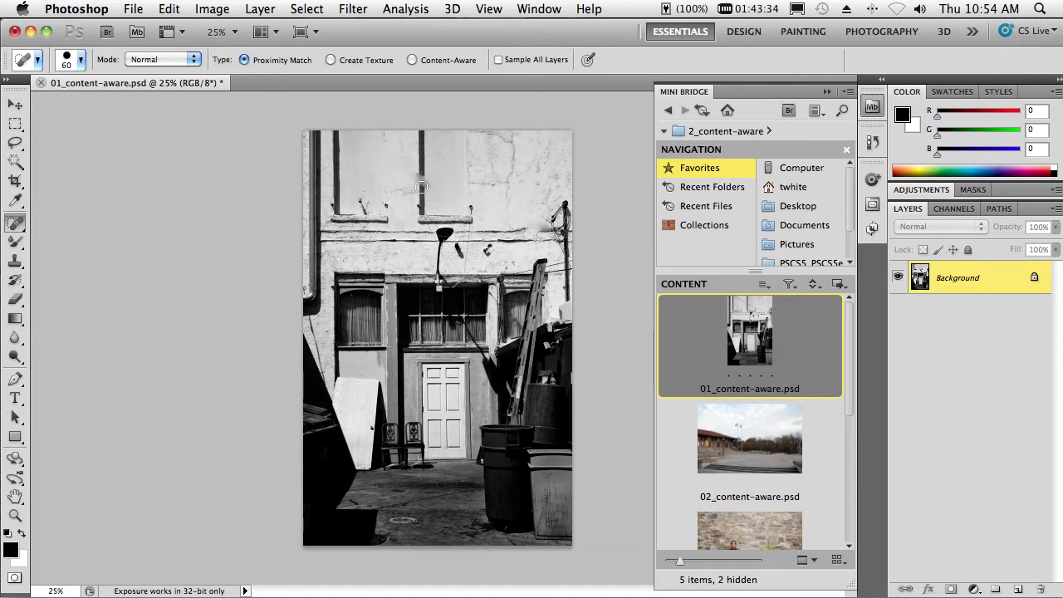
left_click_drag(421, 187, 421, 176)
key("super+z")
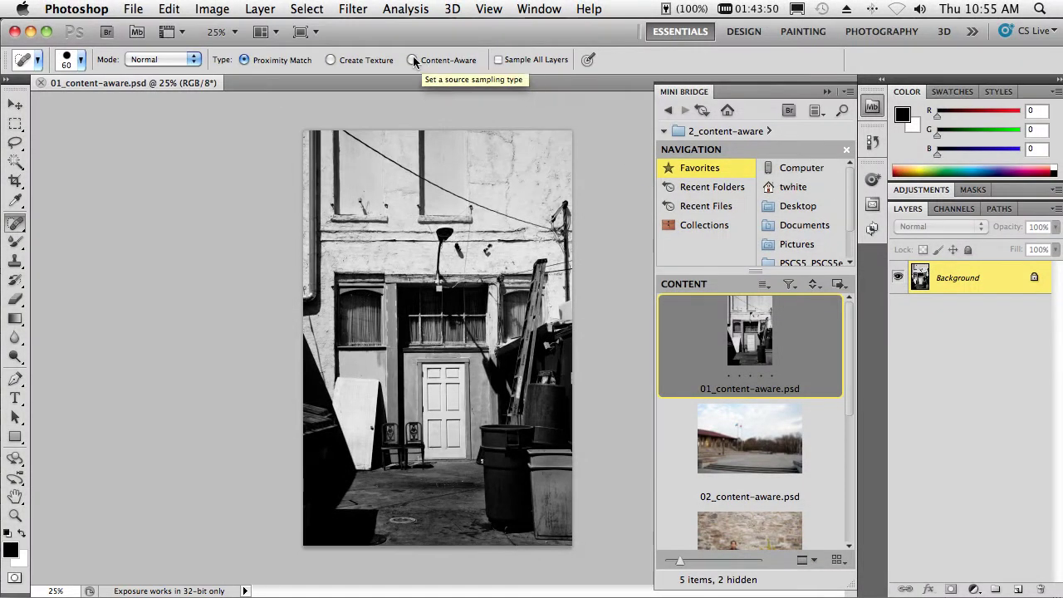
- Heal away the overhead wire, street lamp and wall fixture using Content-Aware spot healing, then close
left_click(413, 61)
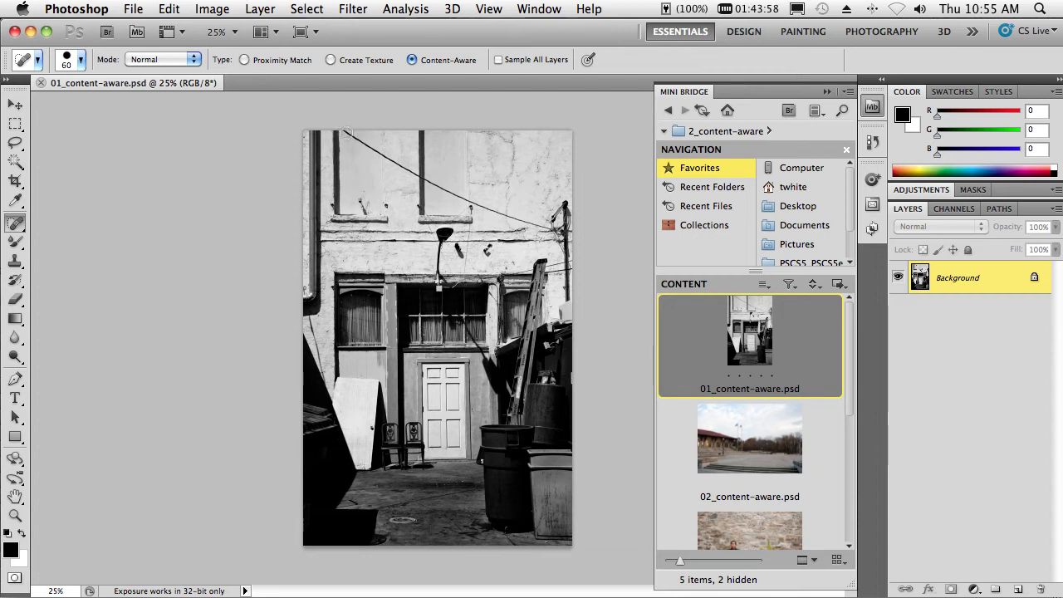
mouse_move(349, 133)
left_mouse_down()
mouse_move(491, 211)
mouse_move(548, 222)
left_mouse_up()
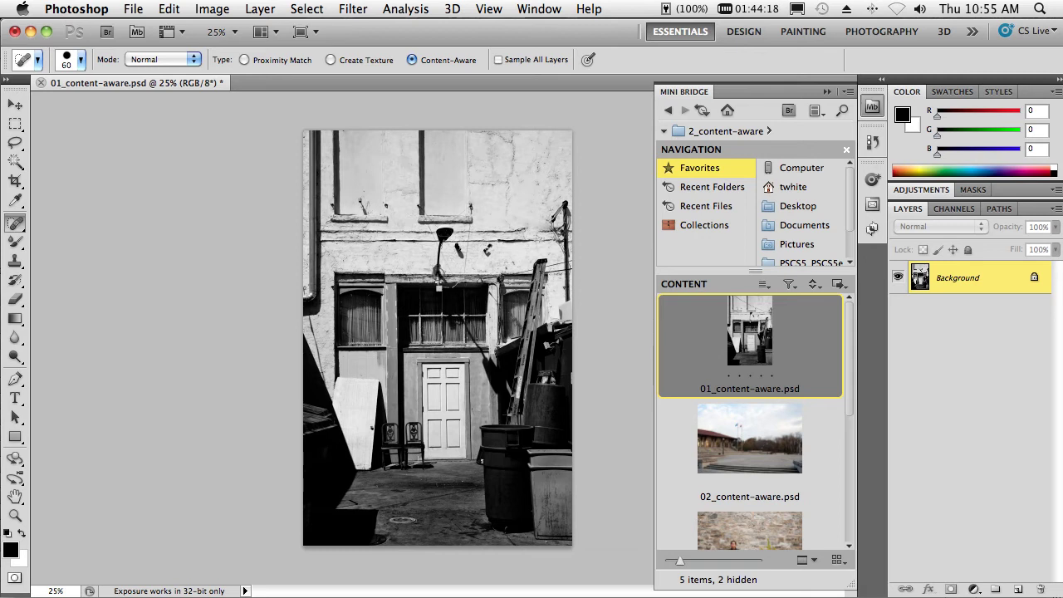
mouse_move(439, 269)
left_mouse_down()
mouse_move(444, 230)
mouse_move(438, 267)
left_mouse_up()
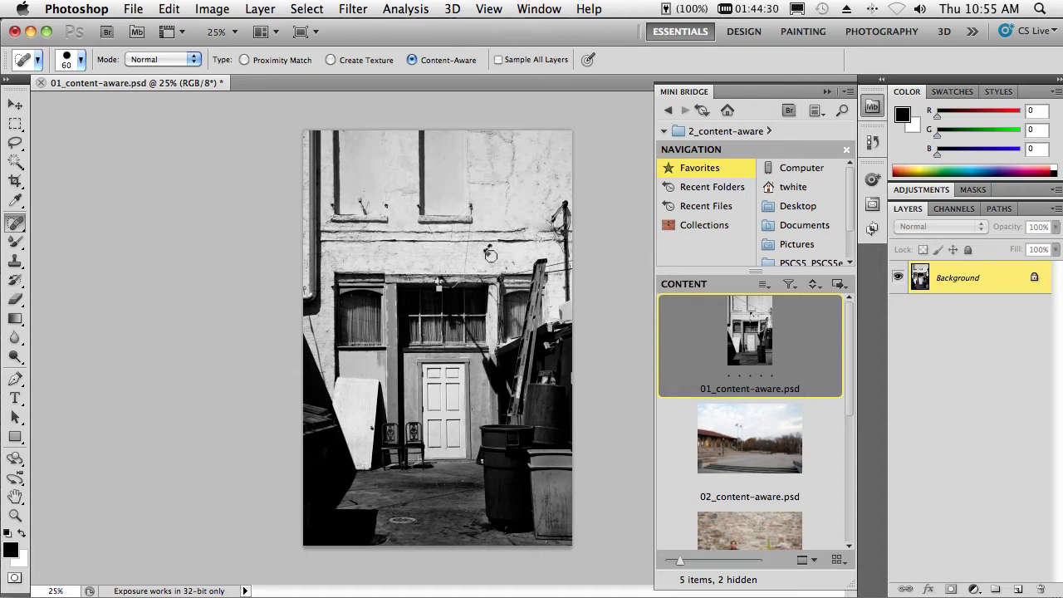
left_click_drag(489, 252, 487, 250)
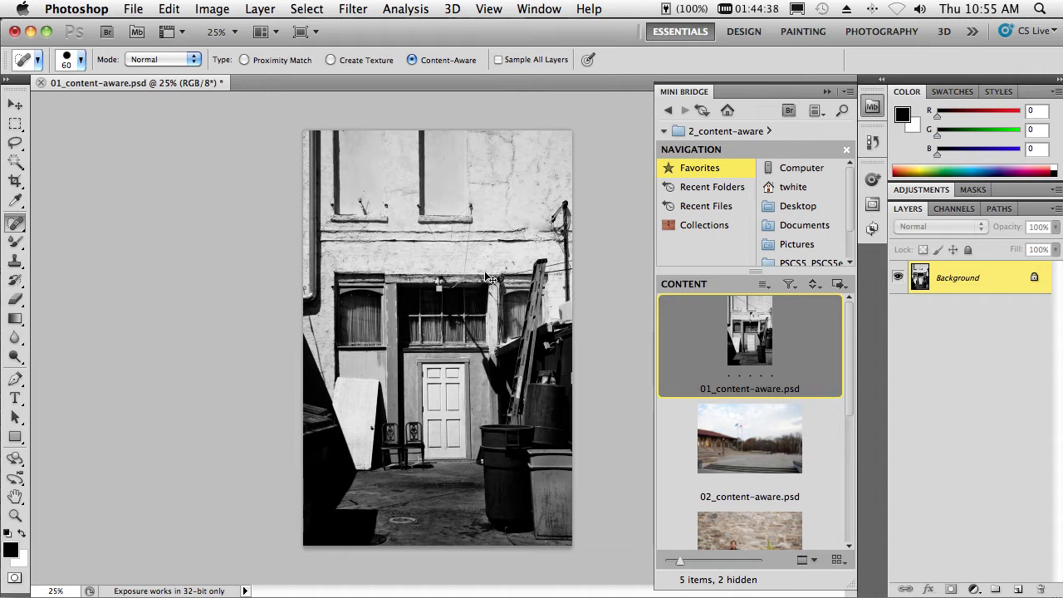
key("super+w")
- Discard changes, open cityscape_paint.psd from the 3_Mixer brush folder, and select the Mixer Brush
left_click(476, 244)
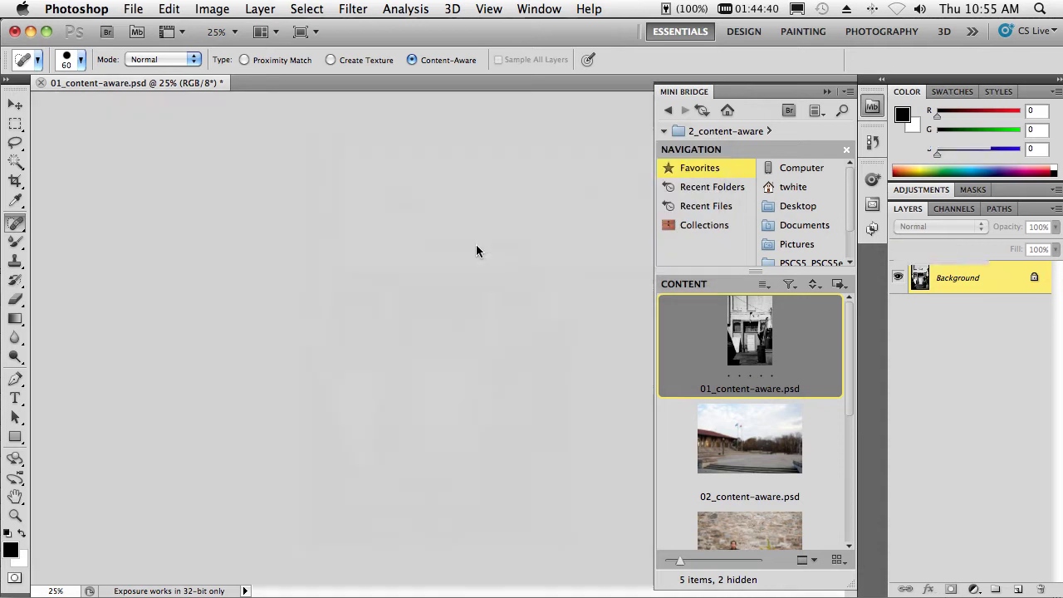
left_click(667, 109)
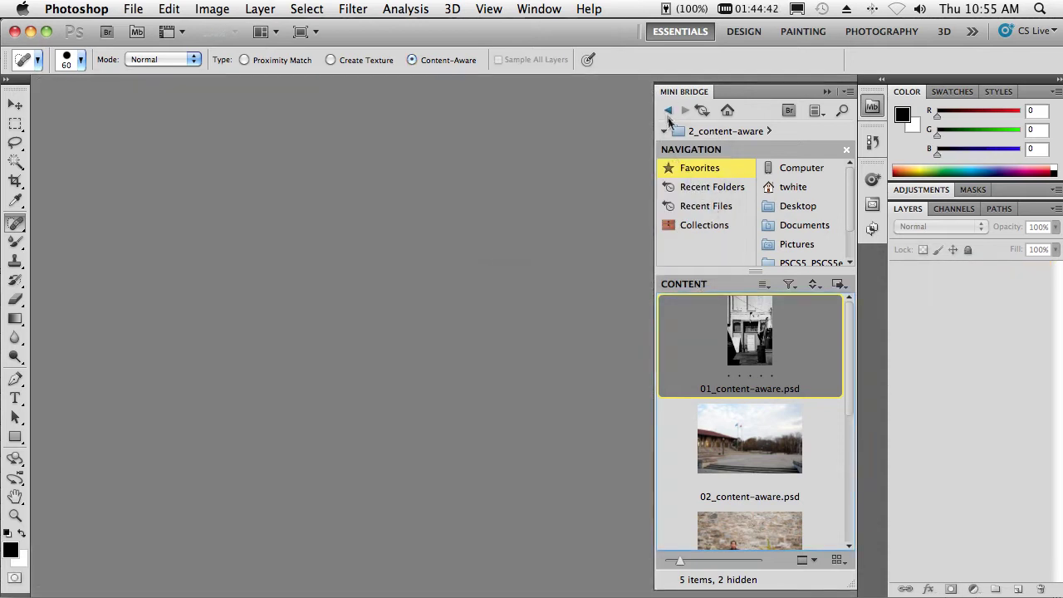
scroll(761, 435, "down", 3)
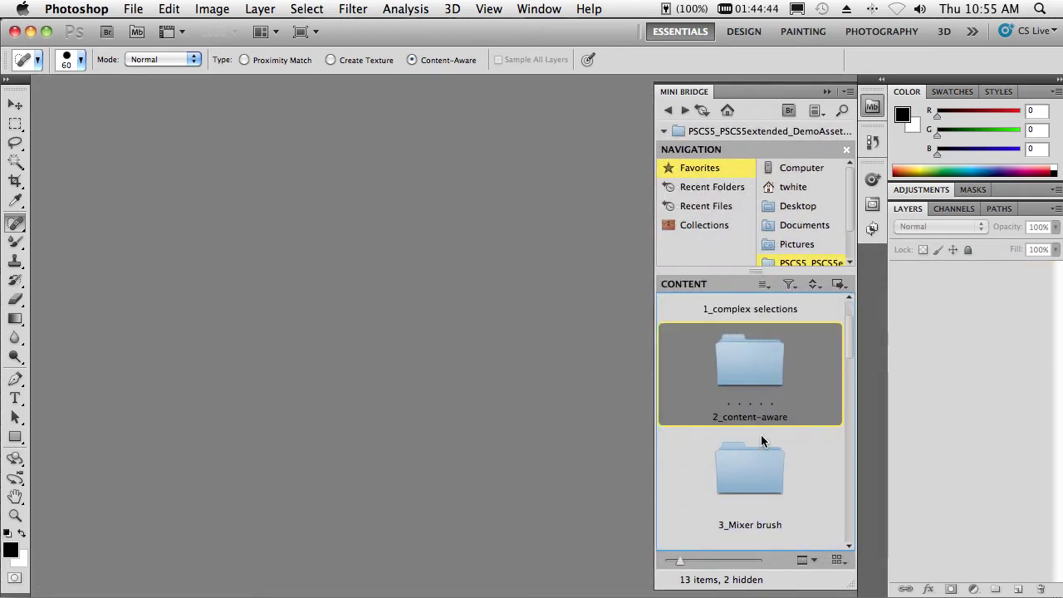
left_click(757, 440)
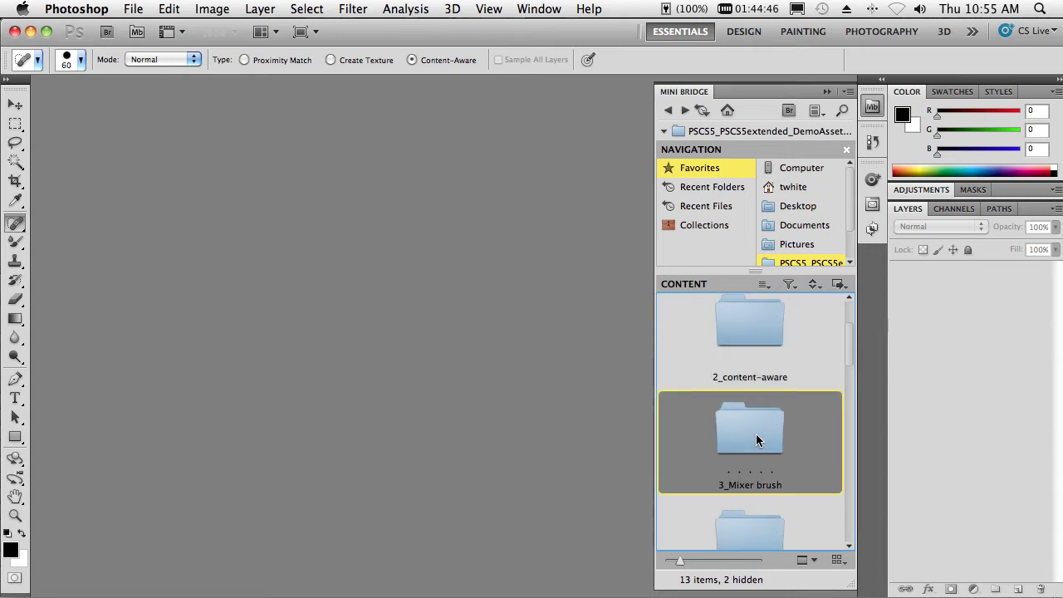
double_click(755, 440)
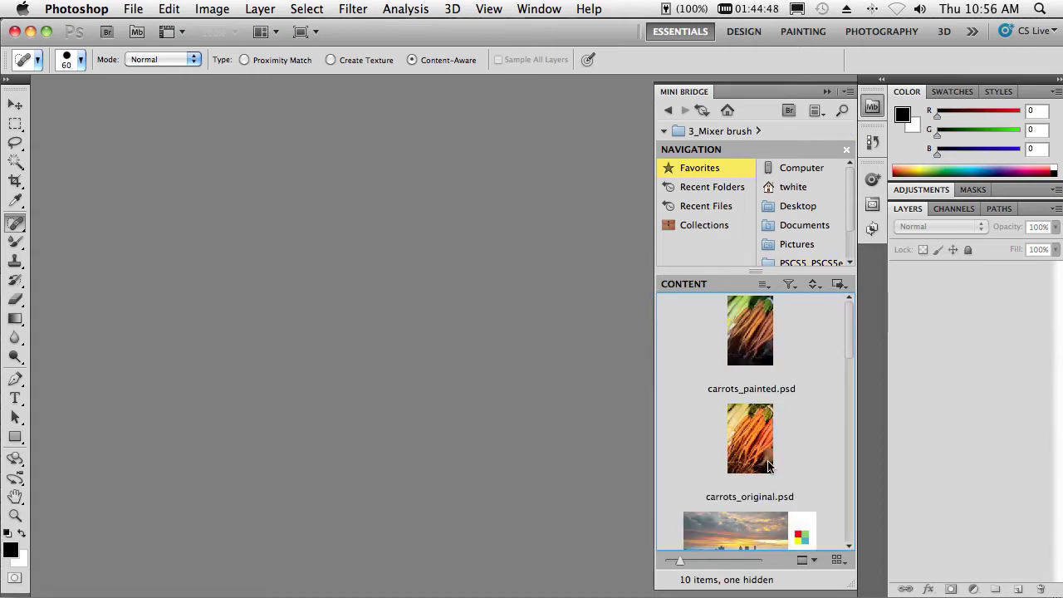
scroll(768, 467, "down", 2)
left_click(759, 473)
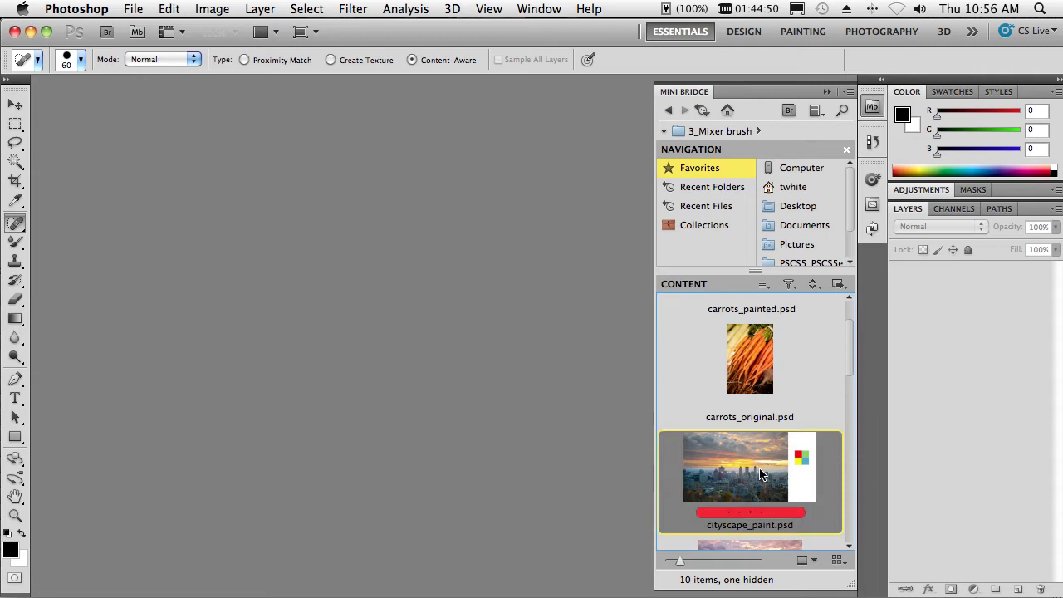
double_click(759, 474)
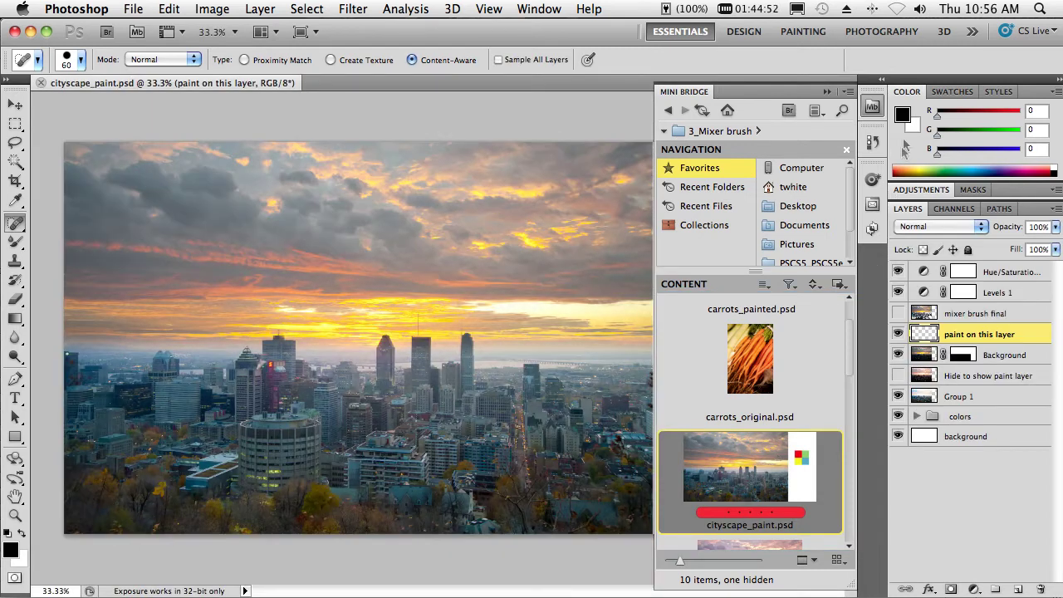
left_click(826, 91)
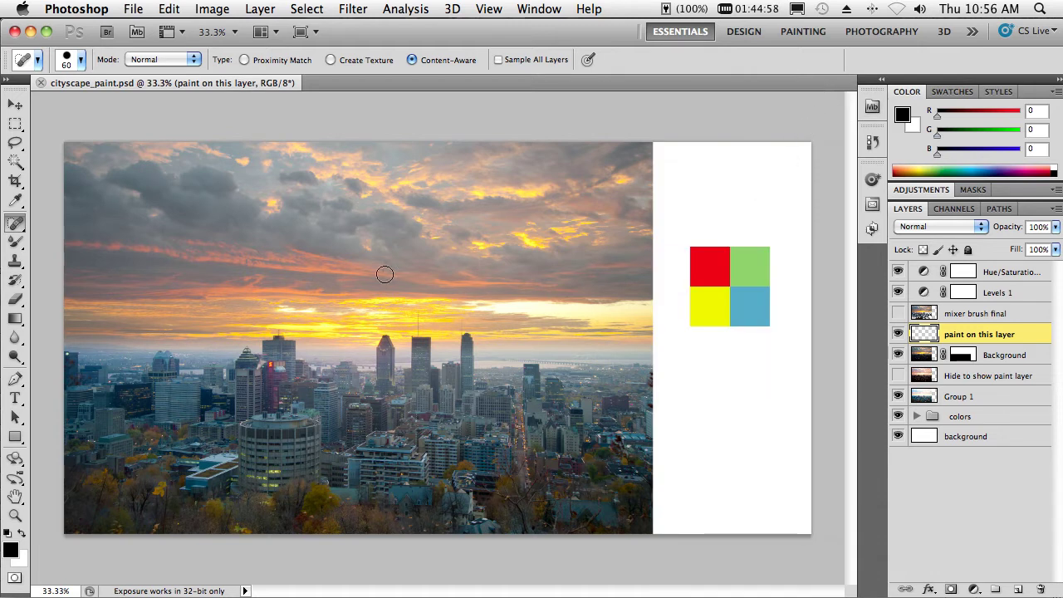
left_click(19, 243)
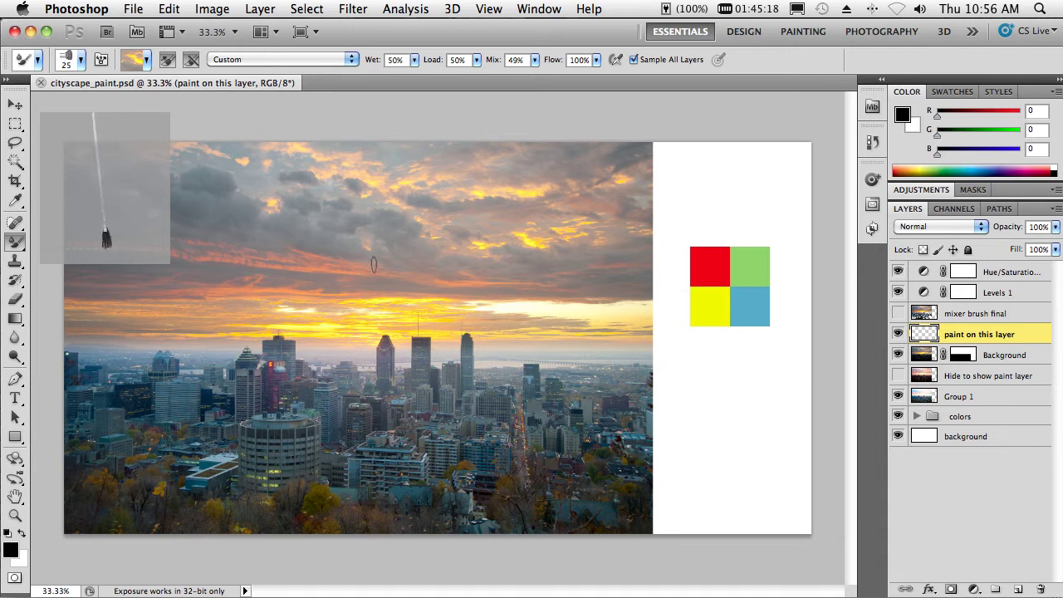
left_click(299, 60)
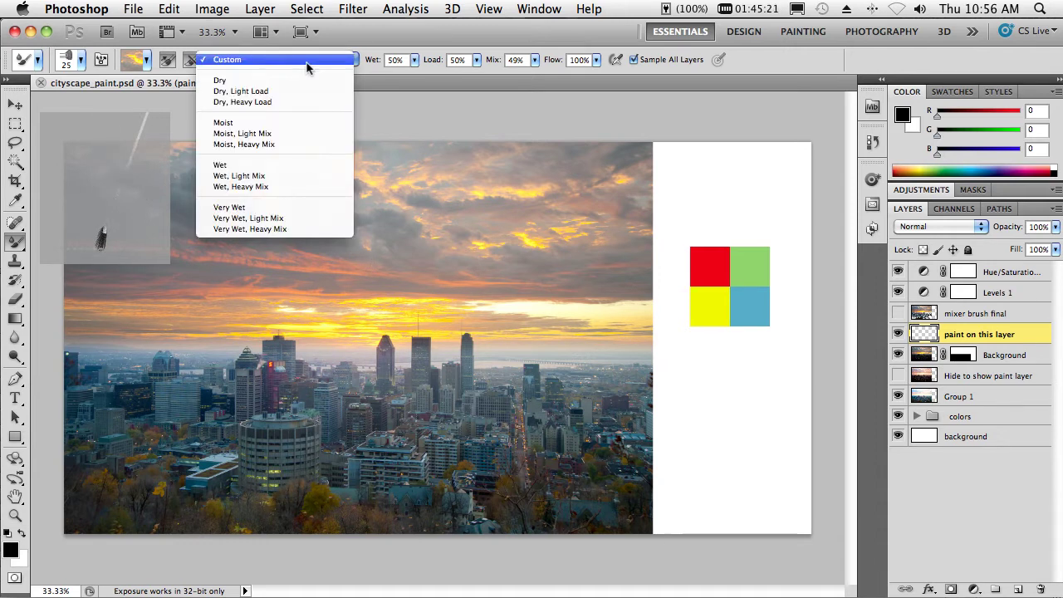
left_click(281, 187)
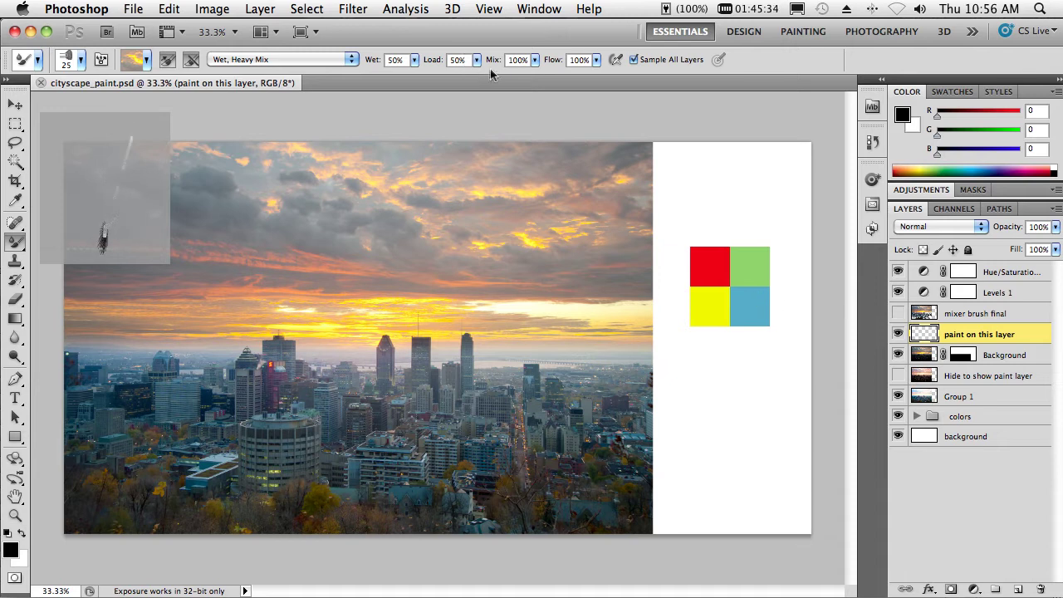
left_click(535, 60)
left_click_drag(537, 77, 496, 79)
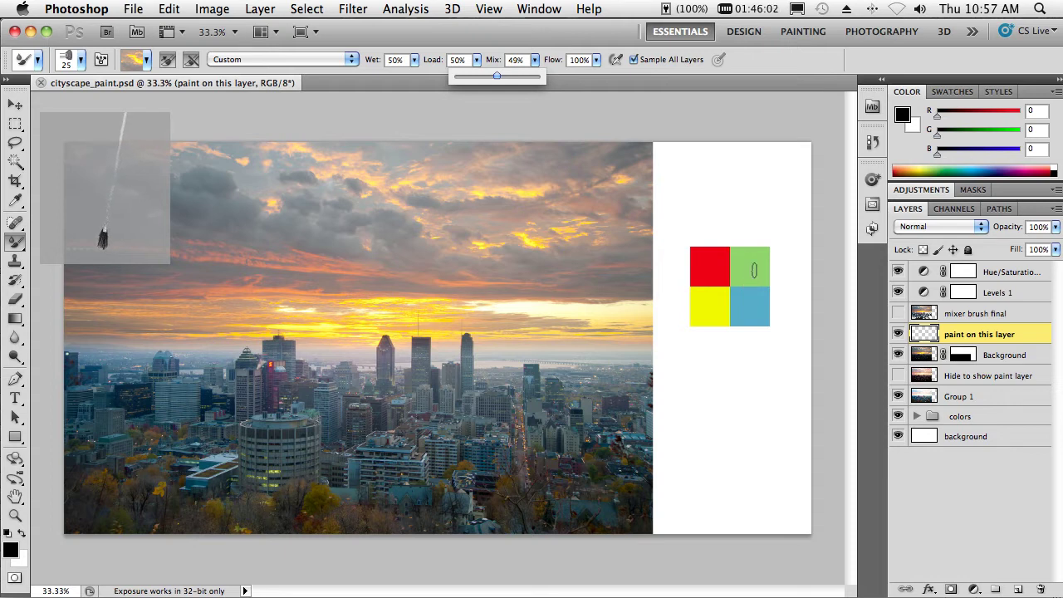
left_click(751, 271)
- Smear mixer-brush paint across the colour squares and sky, then show the mixer brush final layer
mouse_move(750, 268)
left_mouse_down()
mouse_move(707, 268)
mouse_move(699, 287)
mouse_move(736, 307)
mouse_move(753, 301)
mouse_move(720, 296)
left_mouse_up()
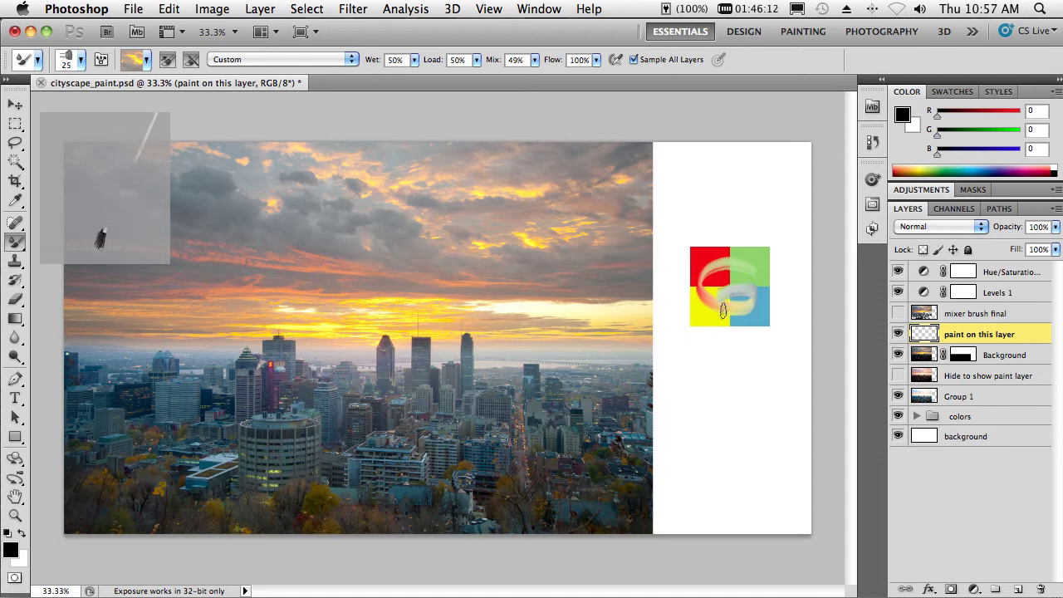
mouse_move(723, 310)
left_mouse_down()
mouse_move(747, 300)
mouse_move(739, 284)
mouse_move(722, 282)
mouse_move(742, 285)
mouse_move(715, 276)
left_mouse_up()
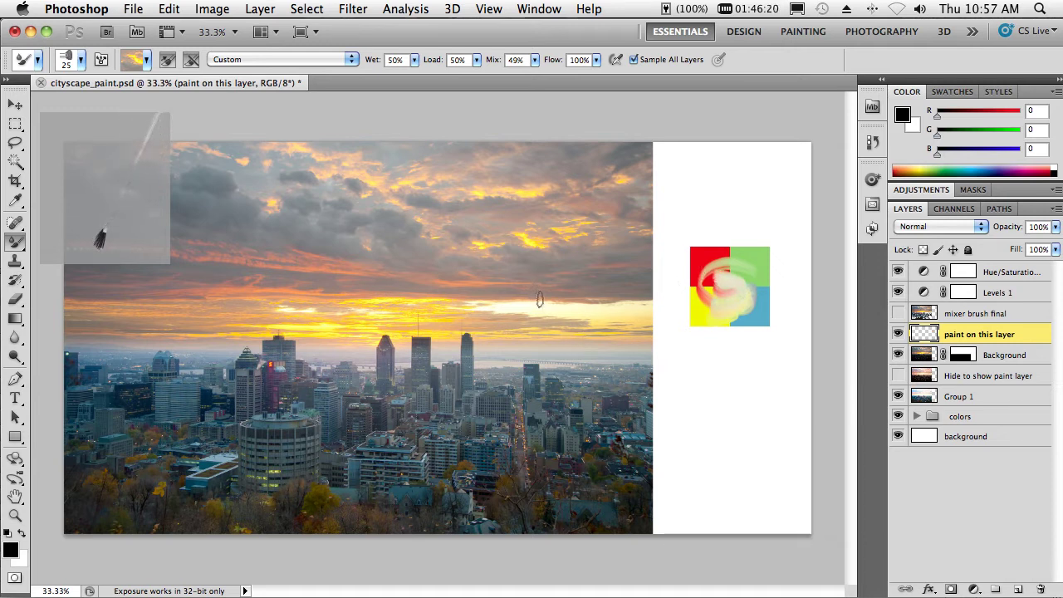
left_click_drag(534, 300, 432, 299)
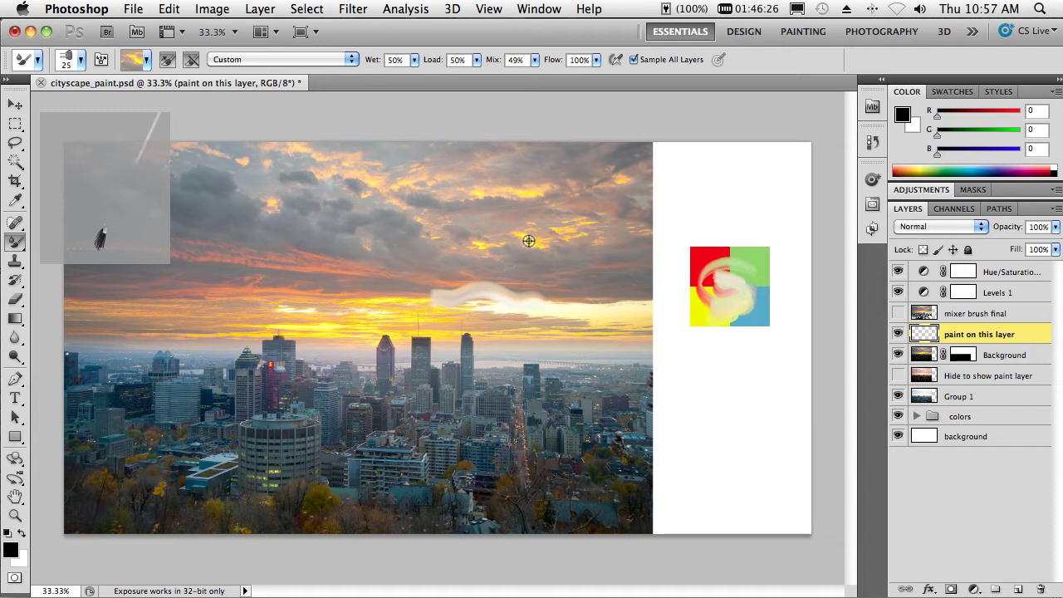
mouse_move(519, 237)
left_mouse_down()
mouse_move(515, 244)
mouse_move(535, 251)
left_mouse_up()
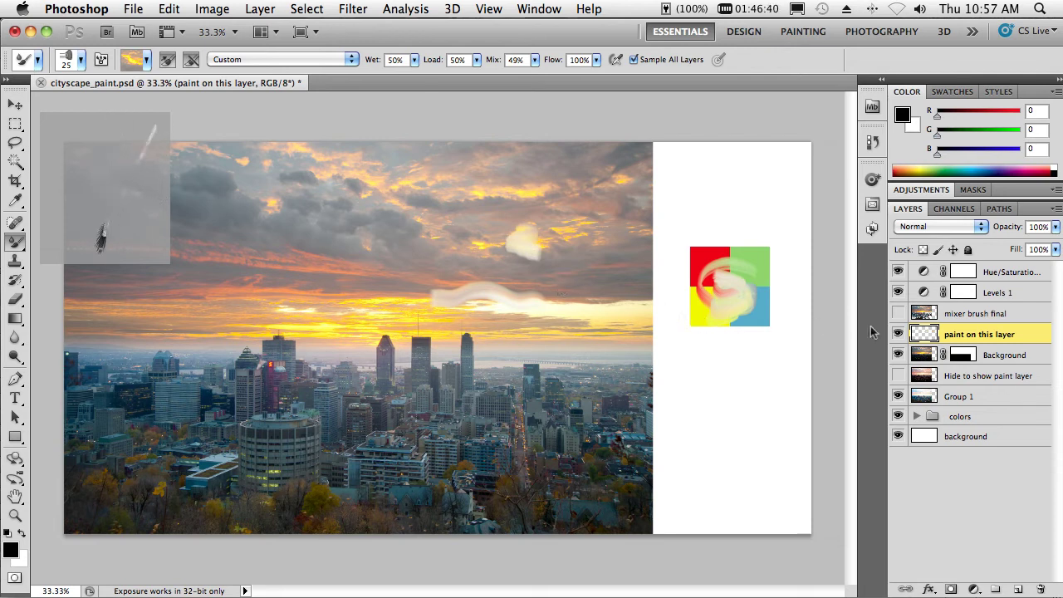
left_click(897, 314)
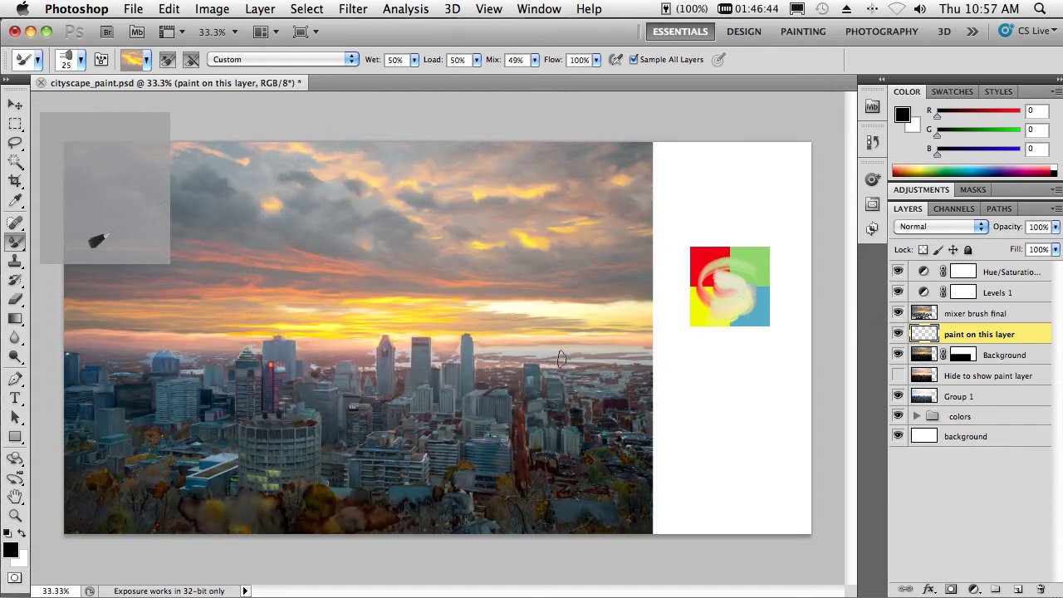
key("z")
mouse_move(403, 310)
left_mouse_down()
mouse_move(484, 379)
mouse_move(486, 396)
left_mouse_up()
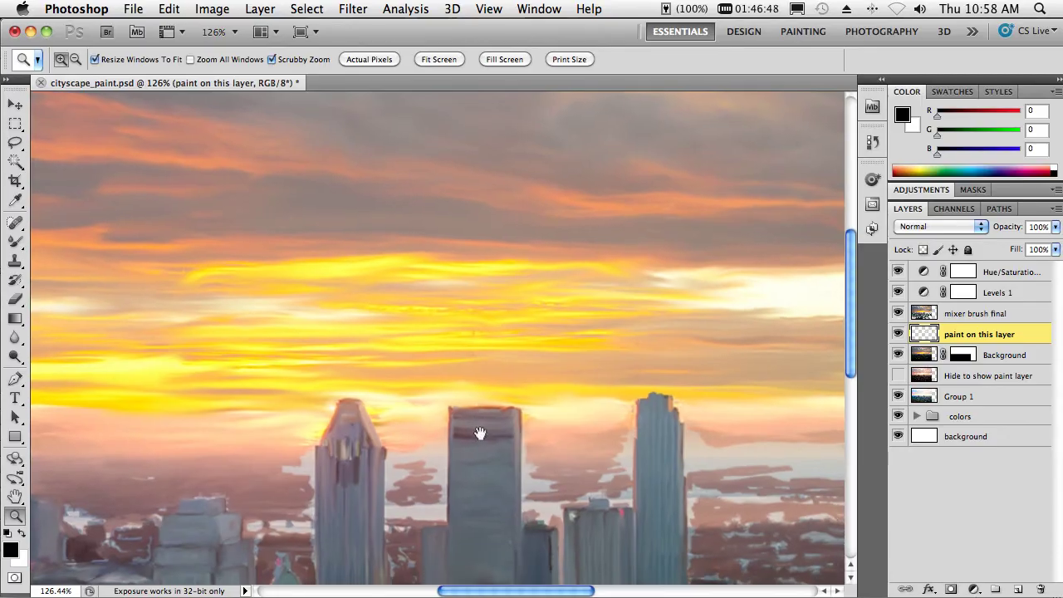
left_click_drag(480, 433, 380, 280)
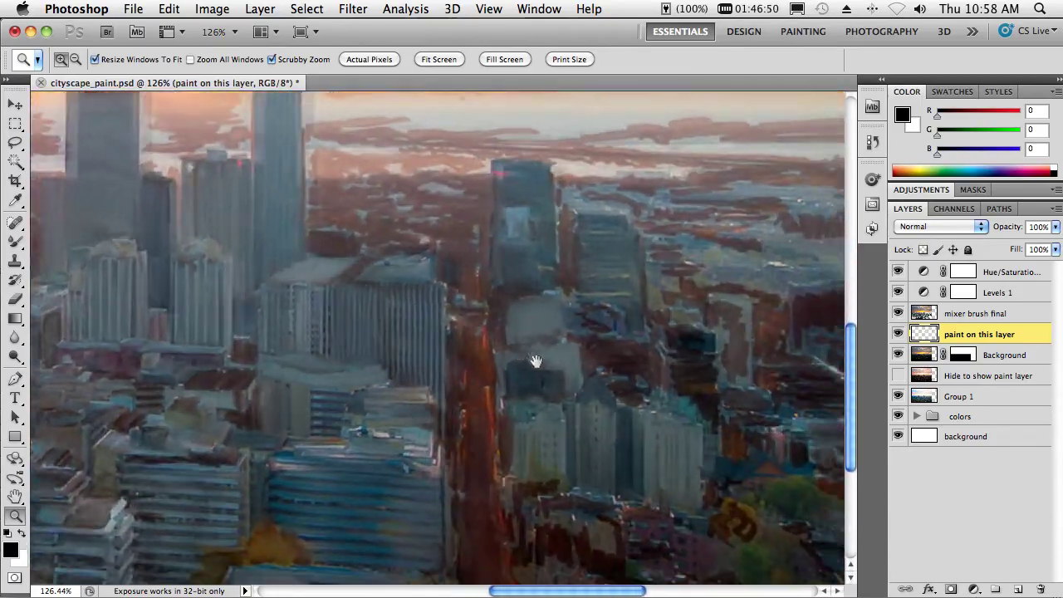
left_click_drag(535, 361, 436, 360)
mouse_move(572, 335)
left_mouse_down()
mouse_move(389, 358)
mouse_move(572, 337)
left_mouse_up()
left_click_drag(512, 308, 532, 378)
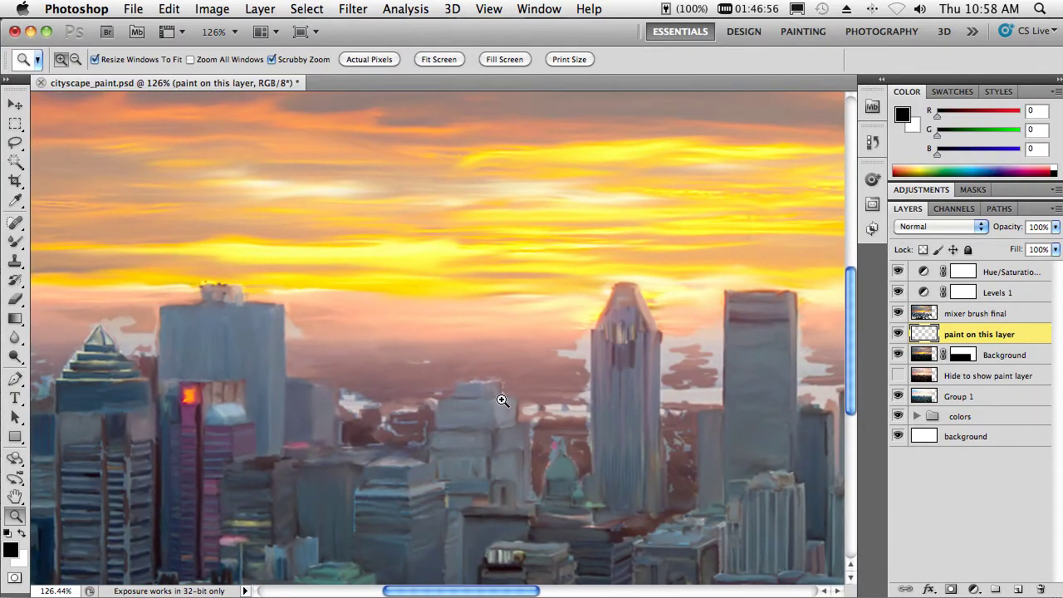
key("super+minus")
key("super+minus")
key("super+minus")
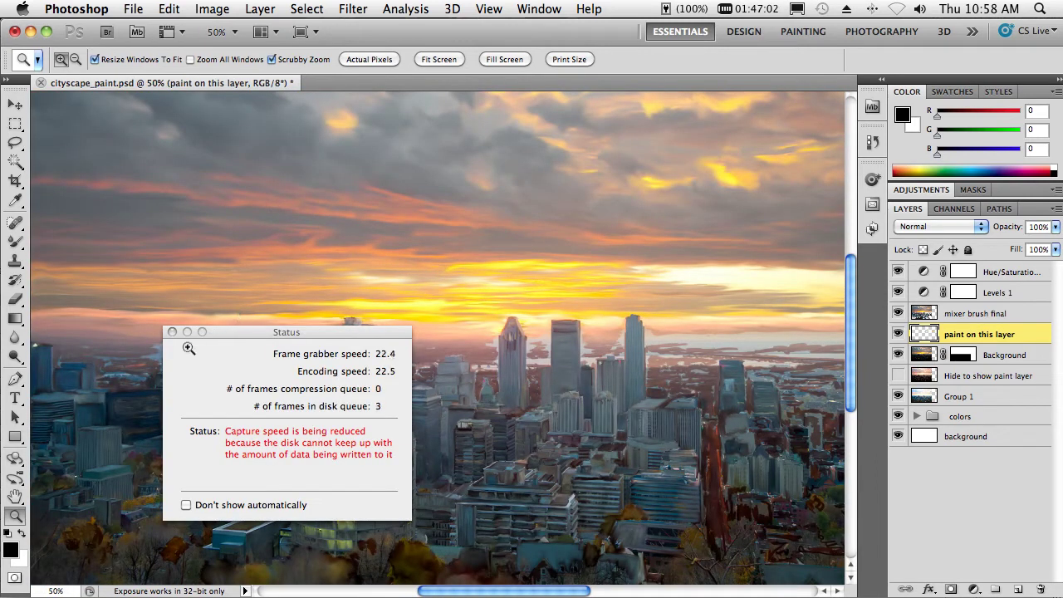
left_click(186, 505)
left_click(187, 506)
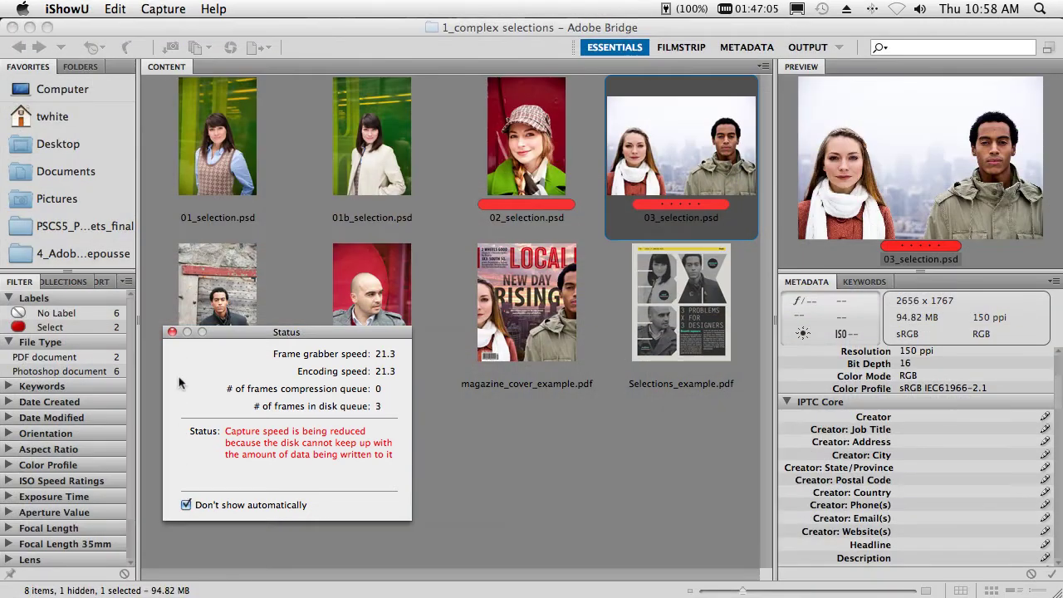
left_click(173, 332)
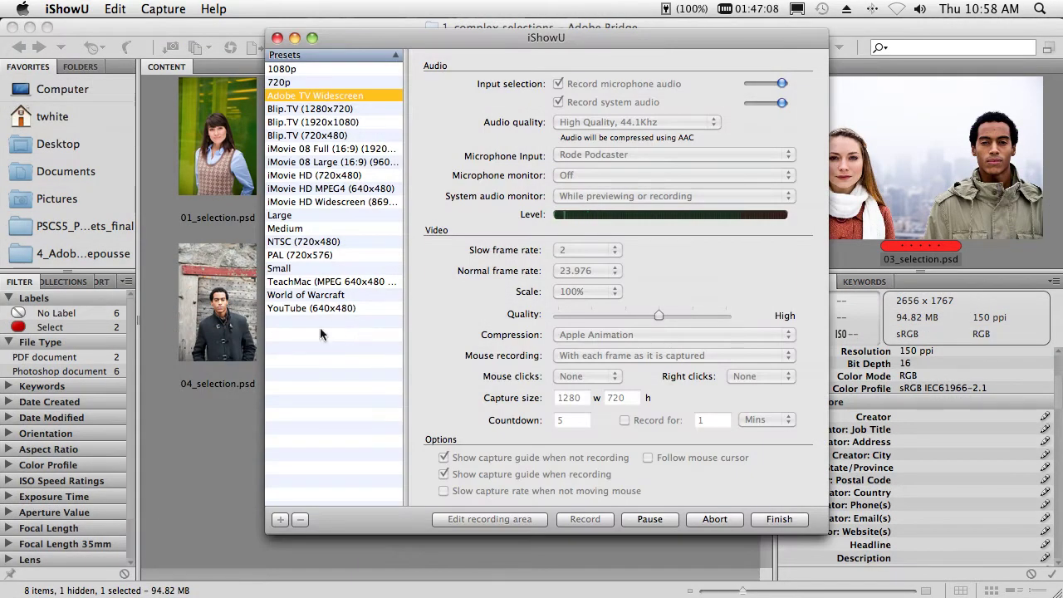
left_click(229, 402)
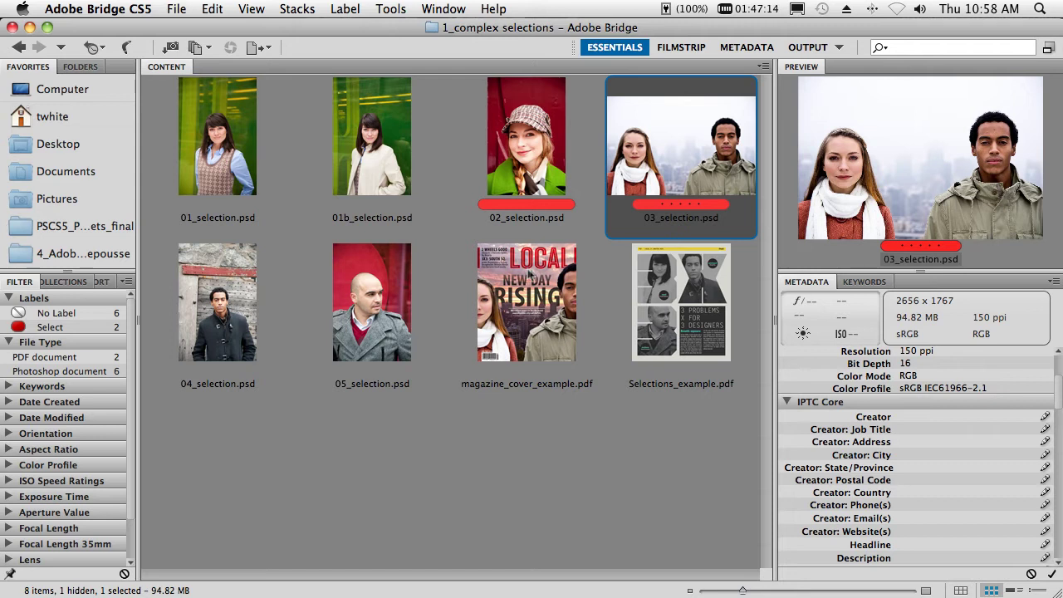
key("super+Tab")
key("super+Tab")
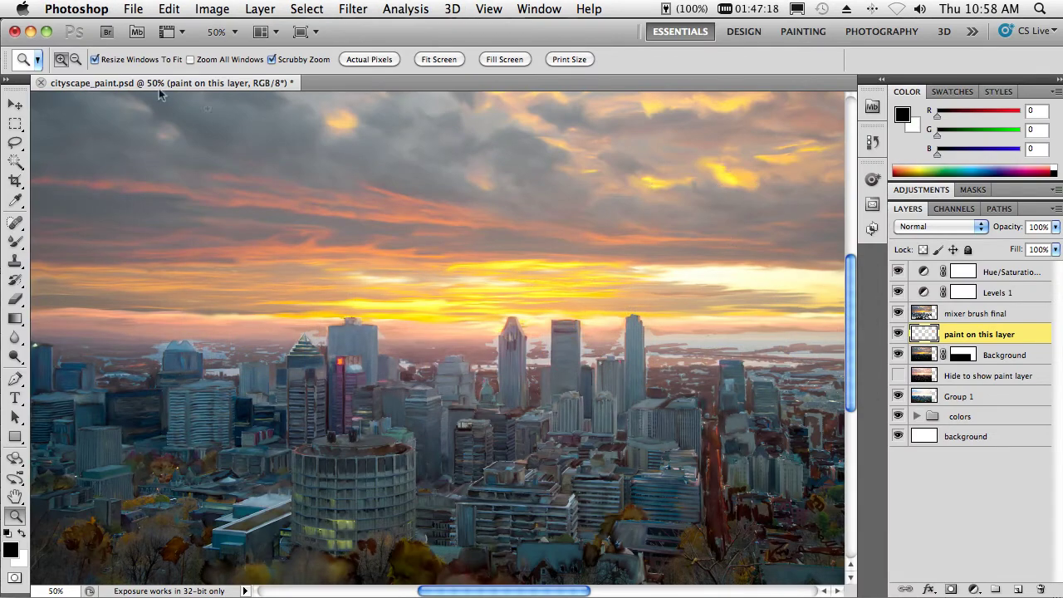
- Close cityscape_paint.psd without saving and open text_animation.psd from the 4_Adobe Repousse folder
left_click(40, 83)
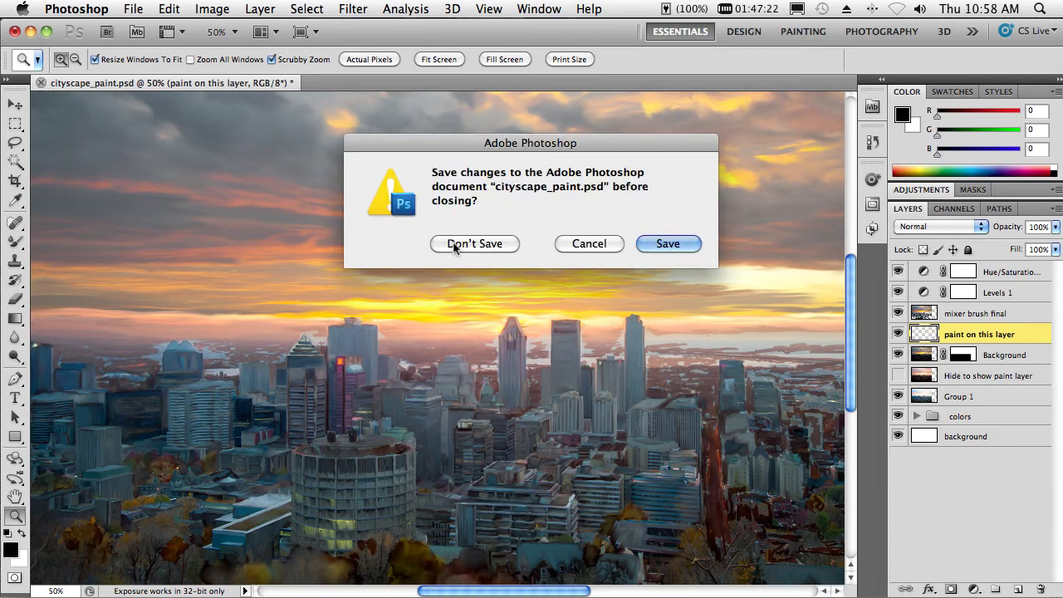
left_click(474, 244)
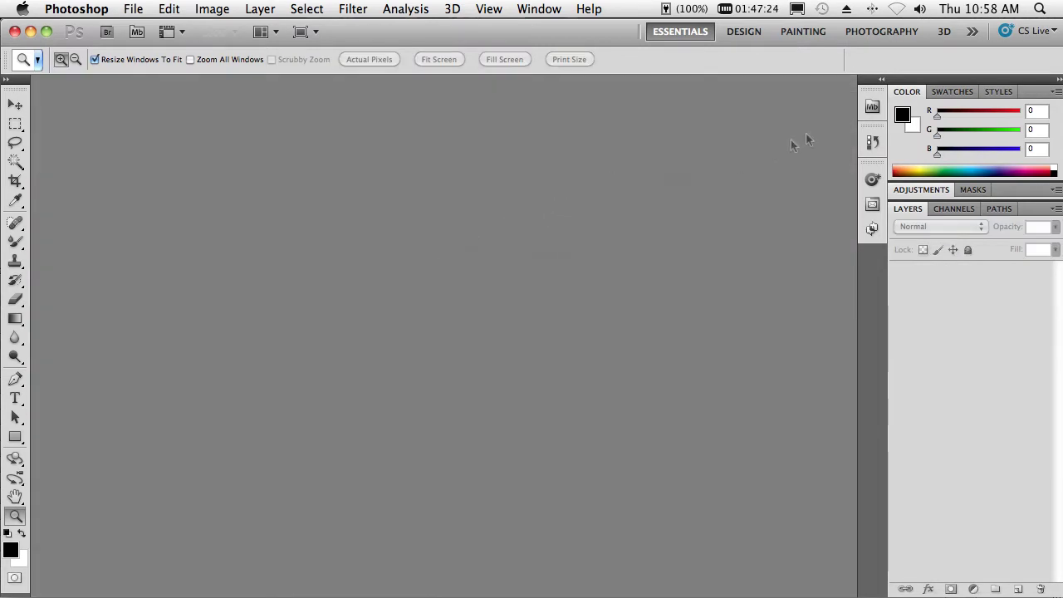
left_click(872, 107)
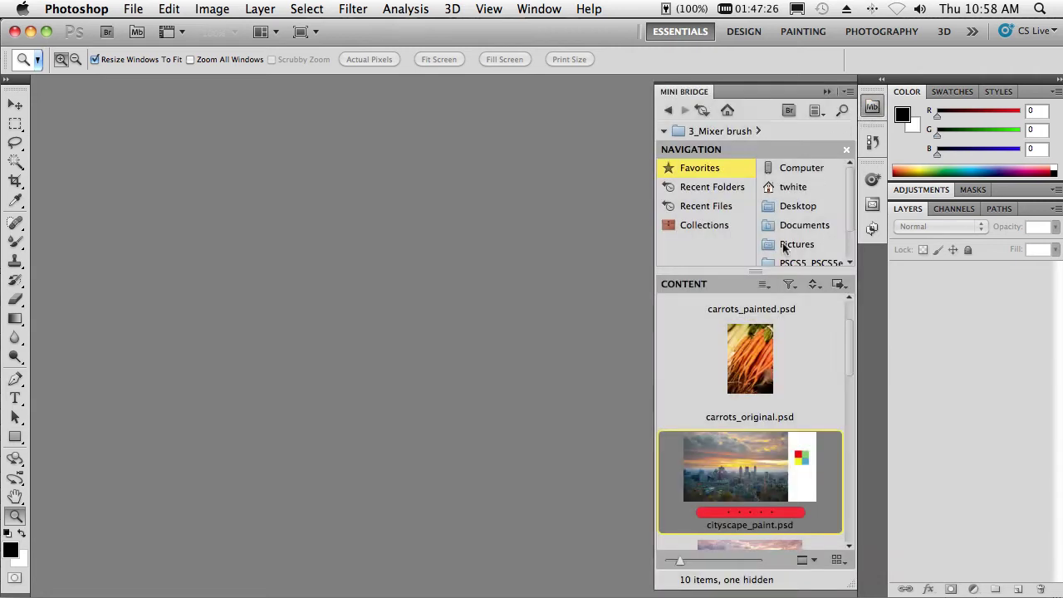
left_click(671, 112)
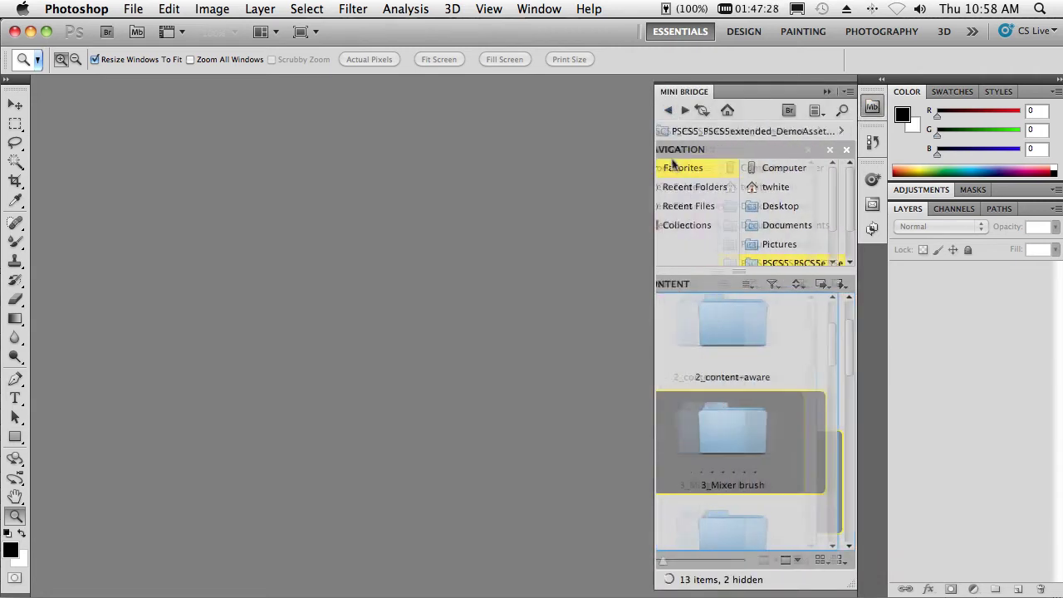
scroll(797, 398, "down", 3)
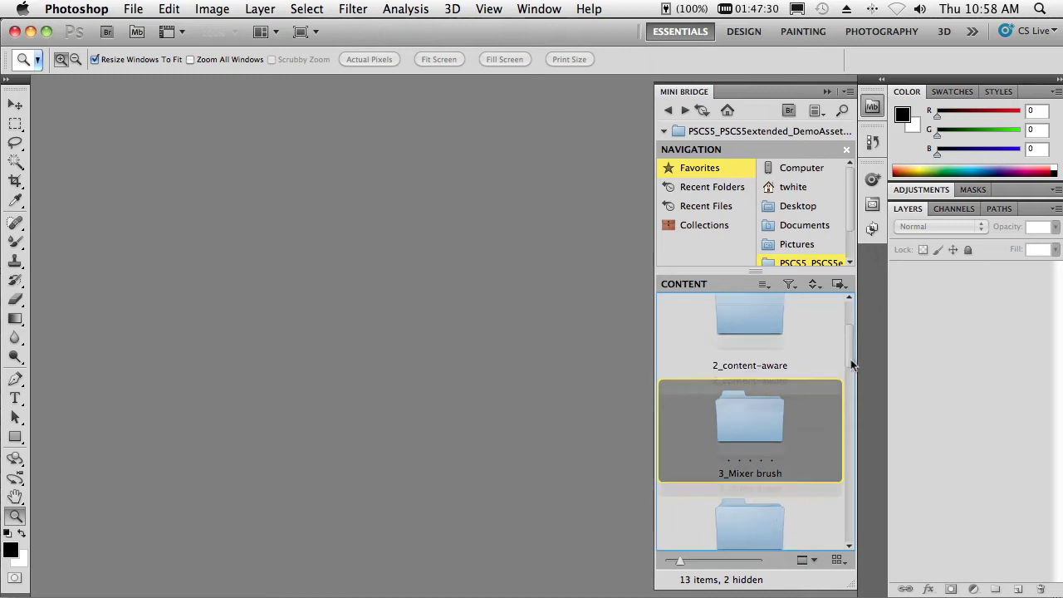
left_click(760, 409)
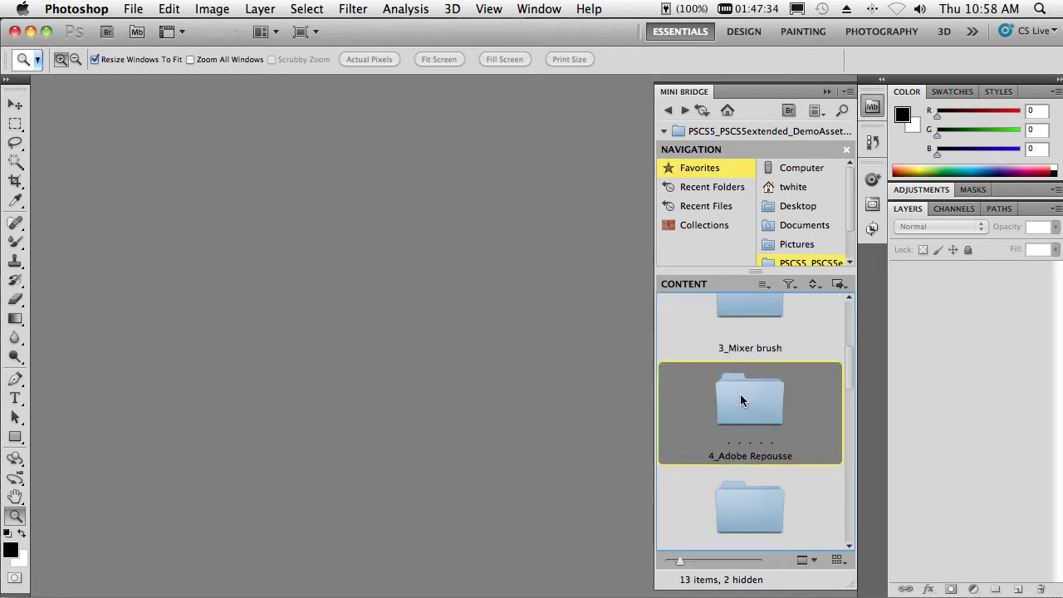
double_click(740, 397)
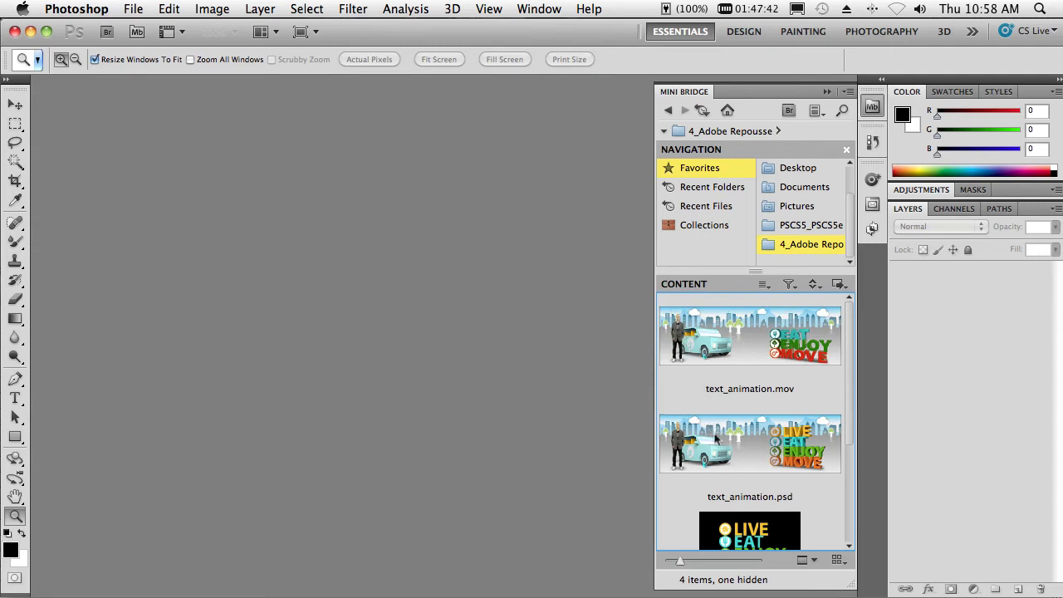
left_click(711, 444)
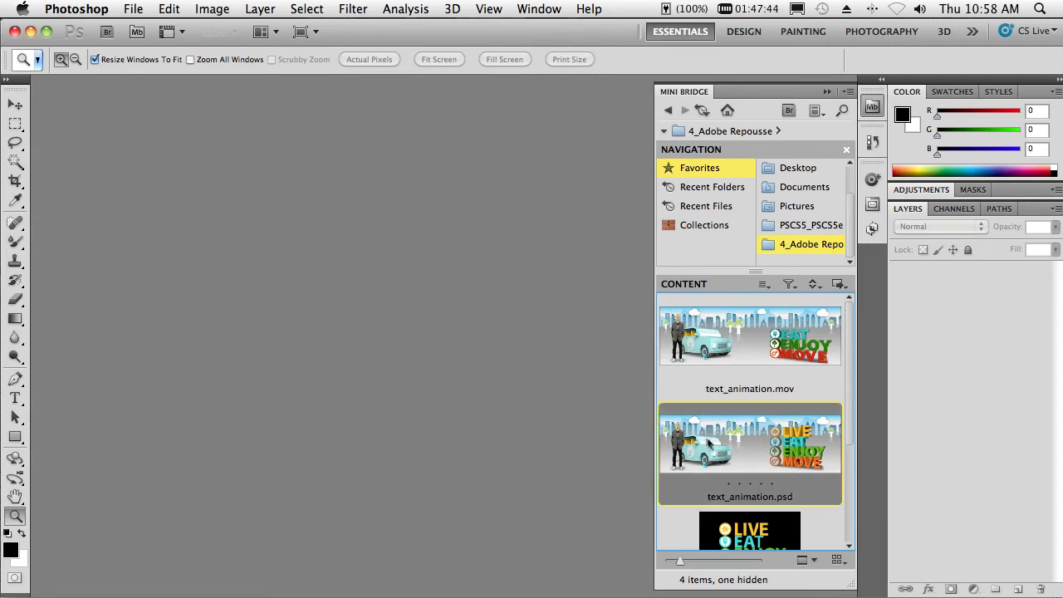
double_click(700, 422)
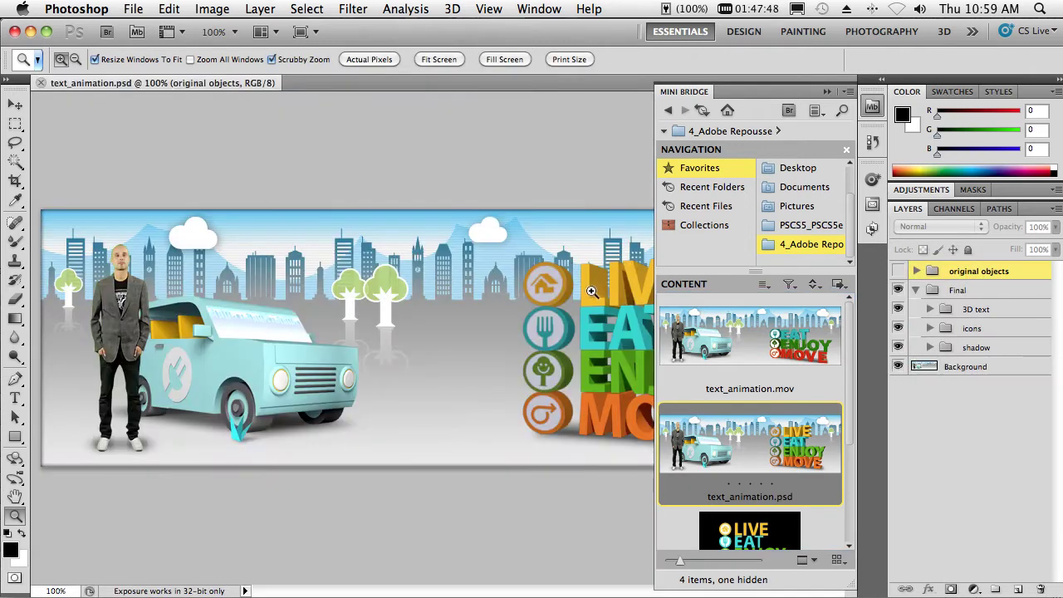
- Collapse Mini Bridge and expand the original objects group to list the LIVE, EAT, ENJOY and MOVE layers
left_click(826, 92)
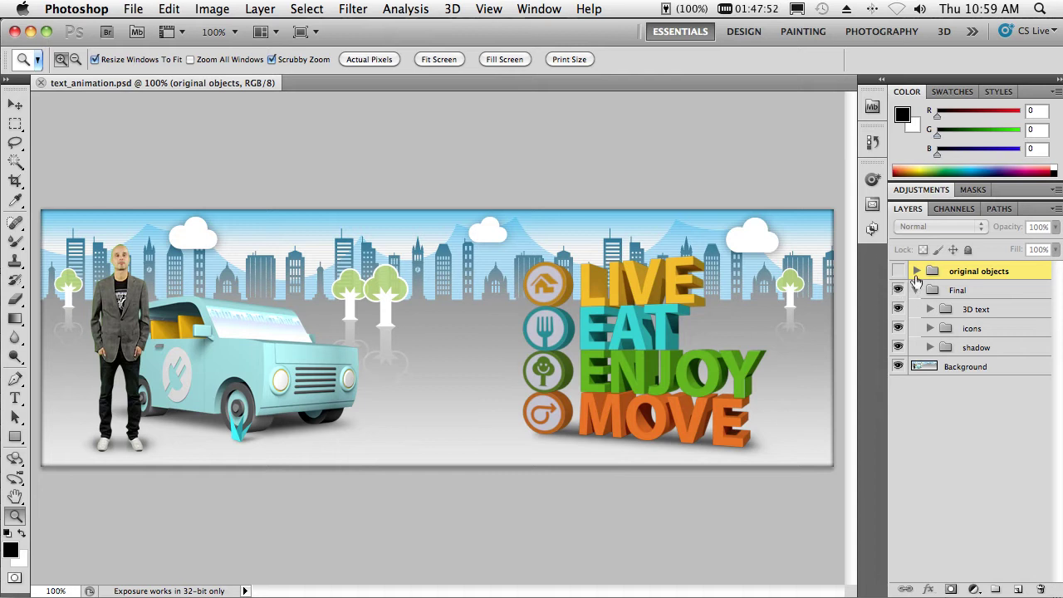
left_click(917, 272)
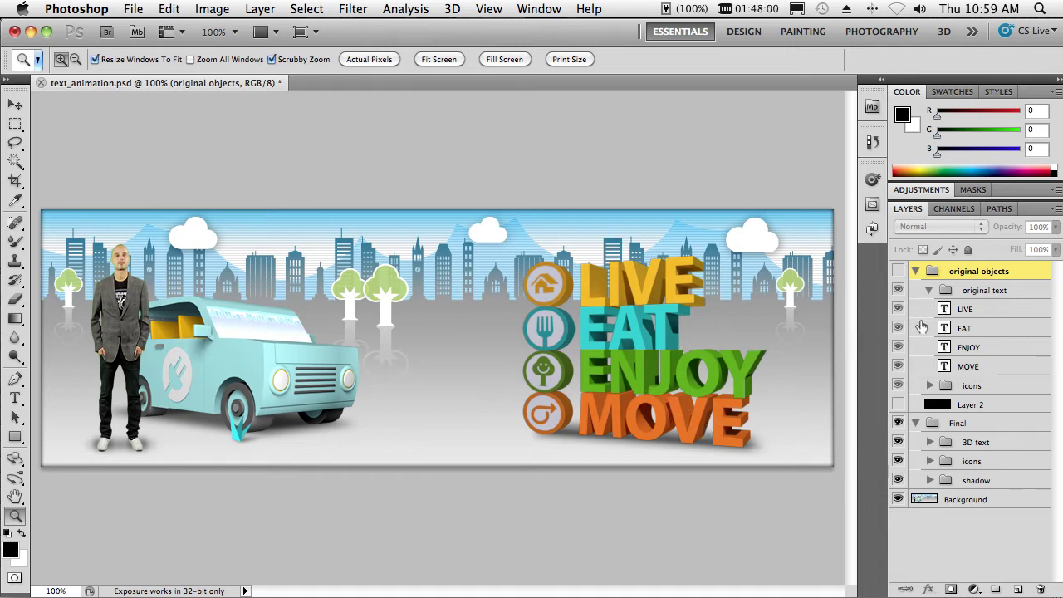
- Solo the MOVE text layer's visibility and turn the city Background layer back on
left_click(897, 271)
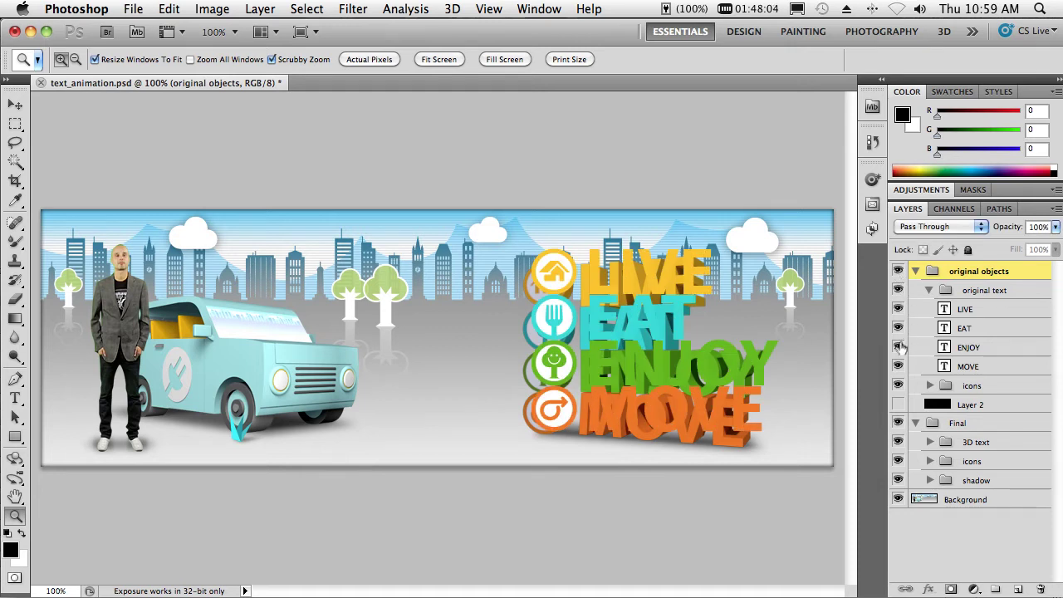
key("alt")
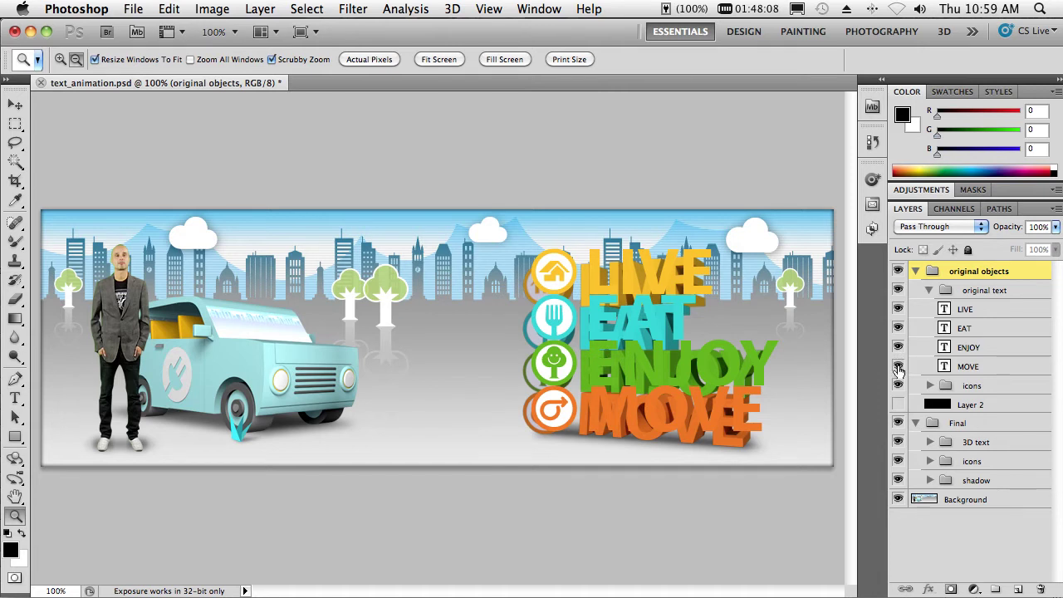
left_click(897, 367, "alt")
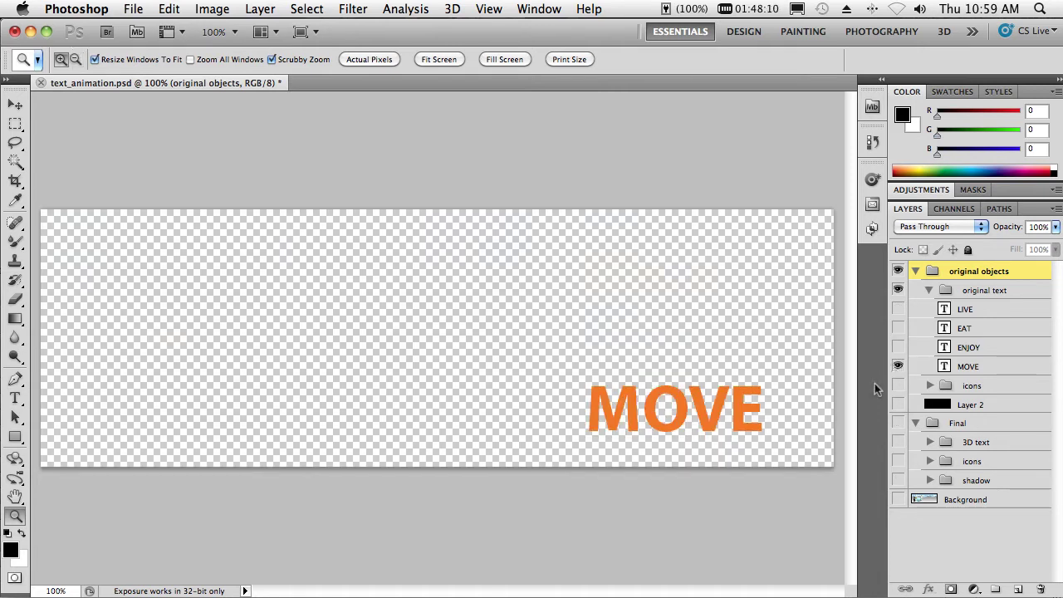
left_click(897, 499)
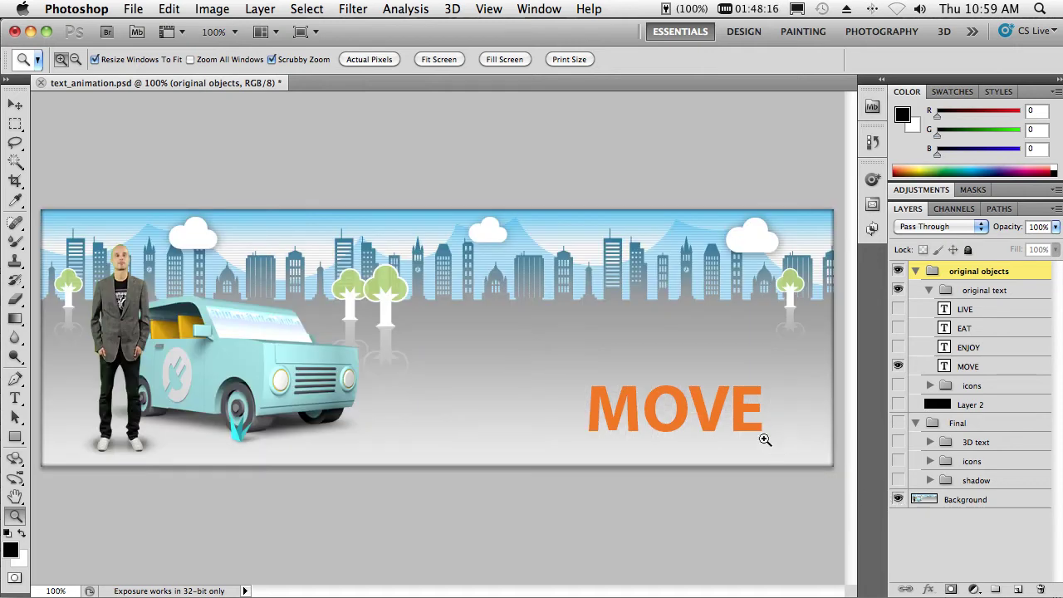
- Drag the MOVE text toward the canvas centre and enter the 3D workspace with MOVE selected
key("v")
left_click_drag(750, 430, 624, 388)
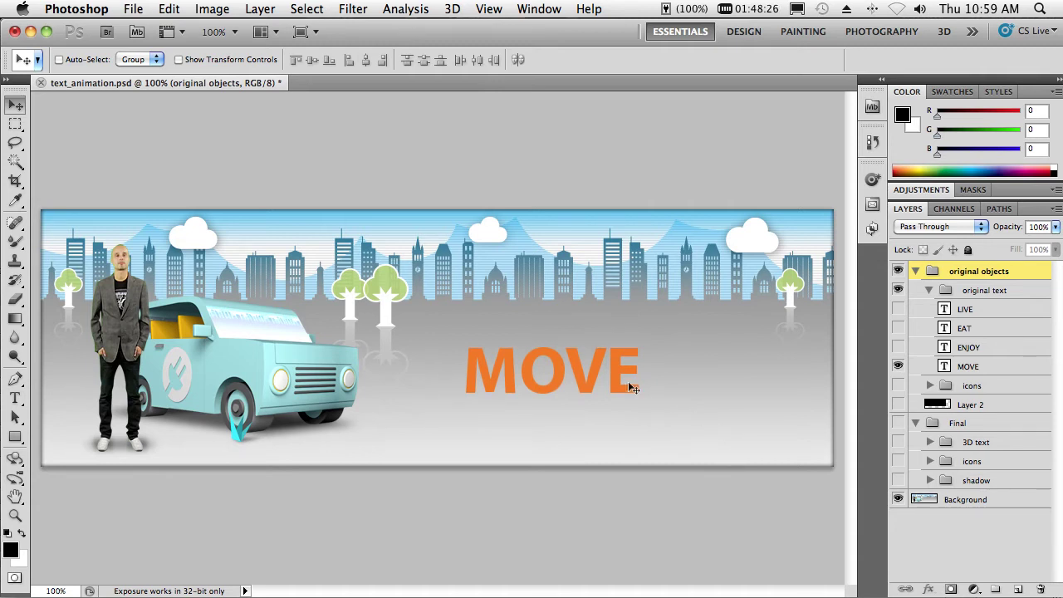
left_click_drag(629, 391, 585, 384)
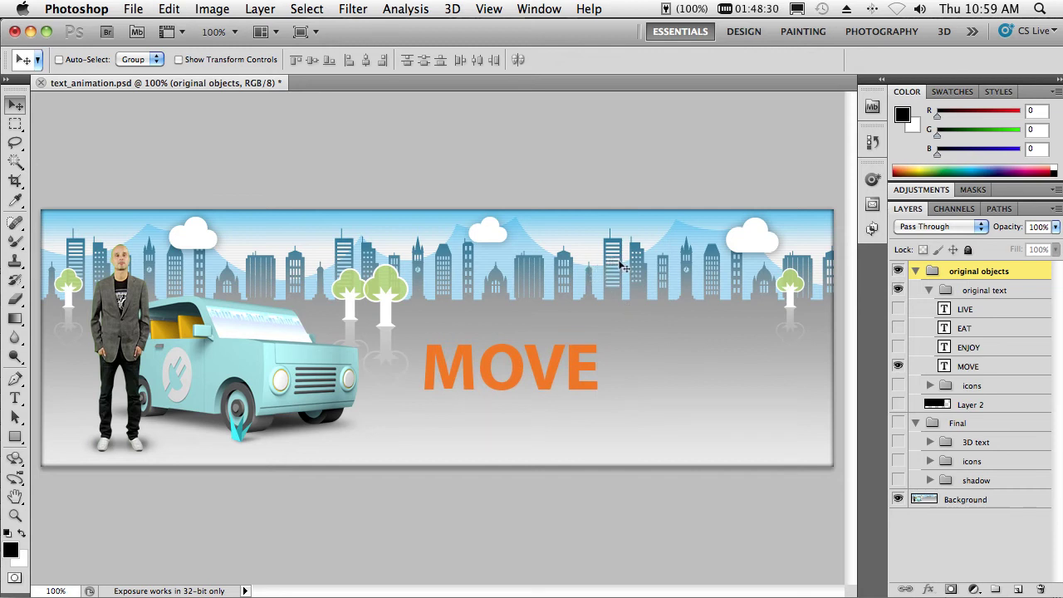
left_click(967, 369)
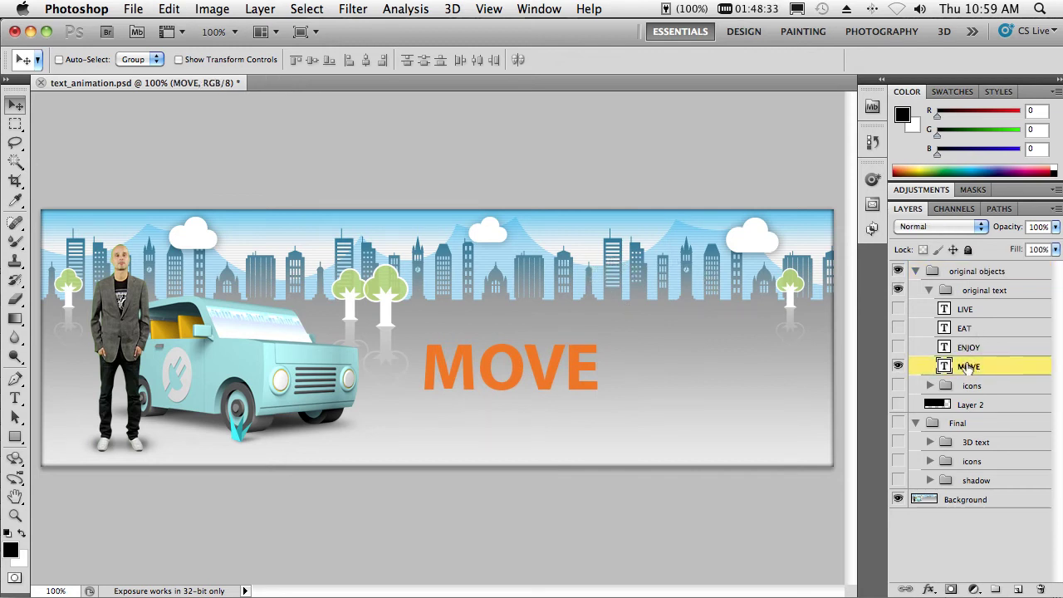
left_click(943, 34)
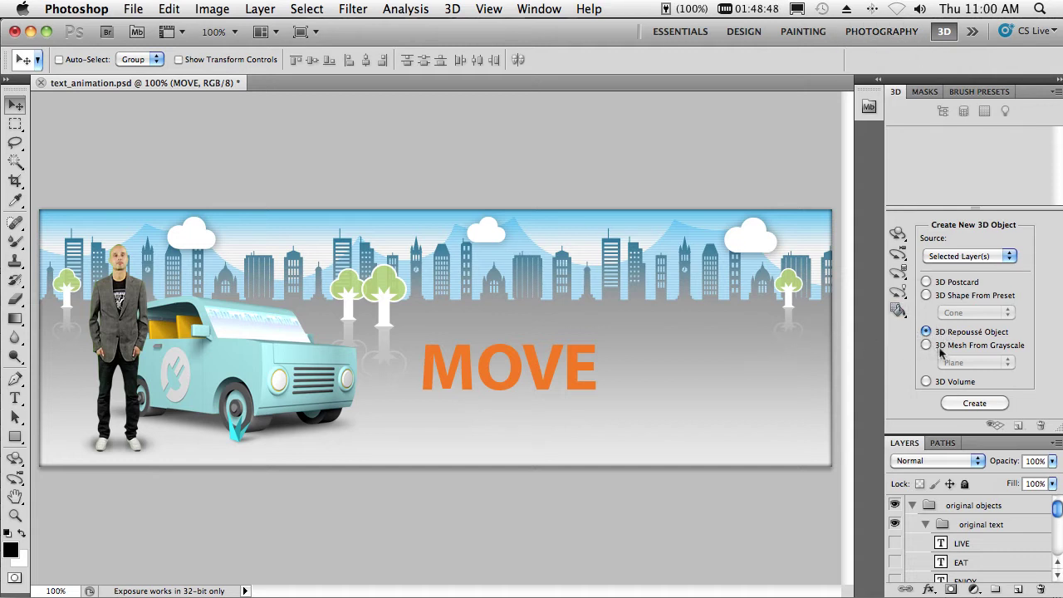
- Create a Repoussé 3D object from the MOVE text and tilt it backward to inspect it
left_click(967, 403)
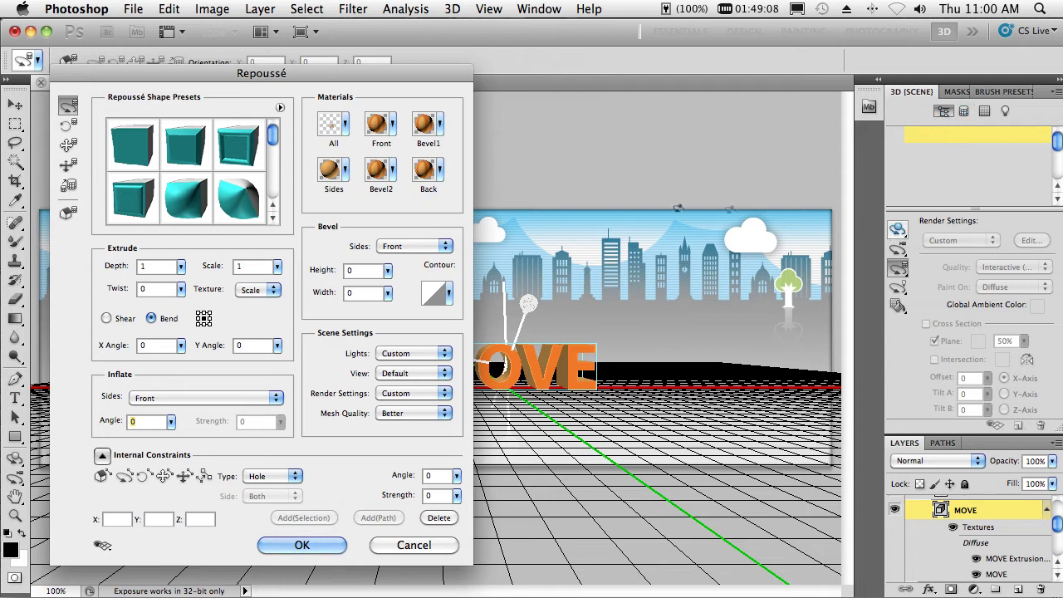
left_click_drag(413, 80, 360, 77)
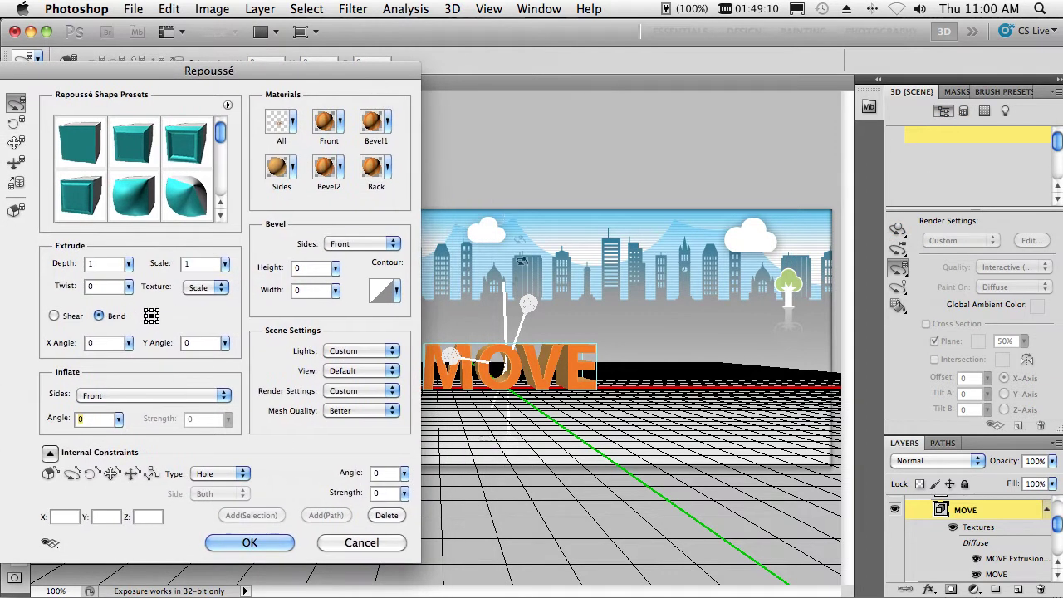
left_click_drag(488, 351, 578, 382)
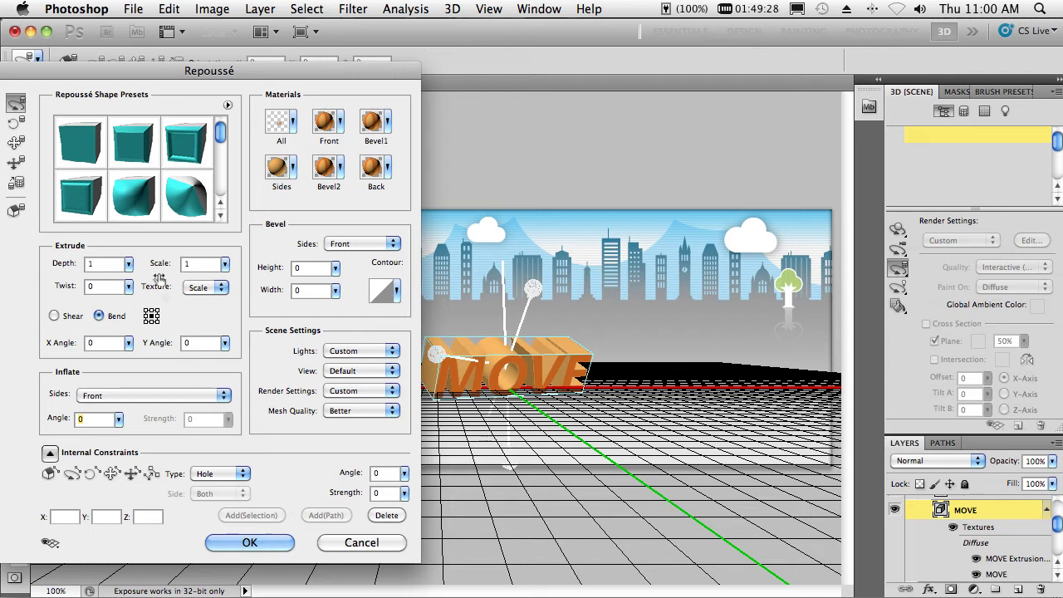
mouse_move(220, 135)
left_mouse_down()
mouse_move(221, 201)
mouse_move(222, 141)
left_mouse_up()
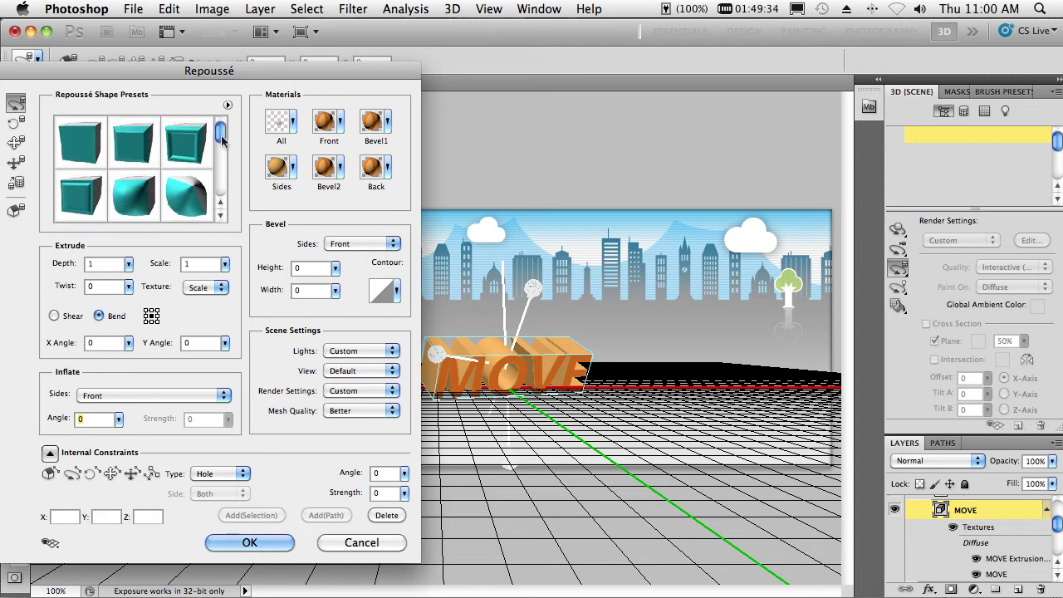
- Apply the bent shape preset, giving MOVE an inflated front at angle 90, strength 0.2
left_click(135, 199)
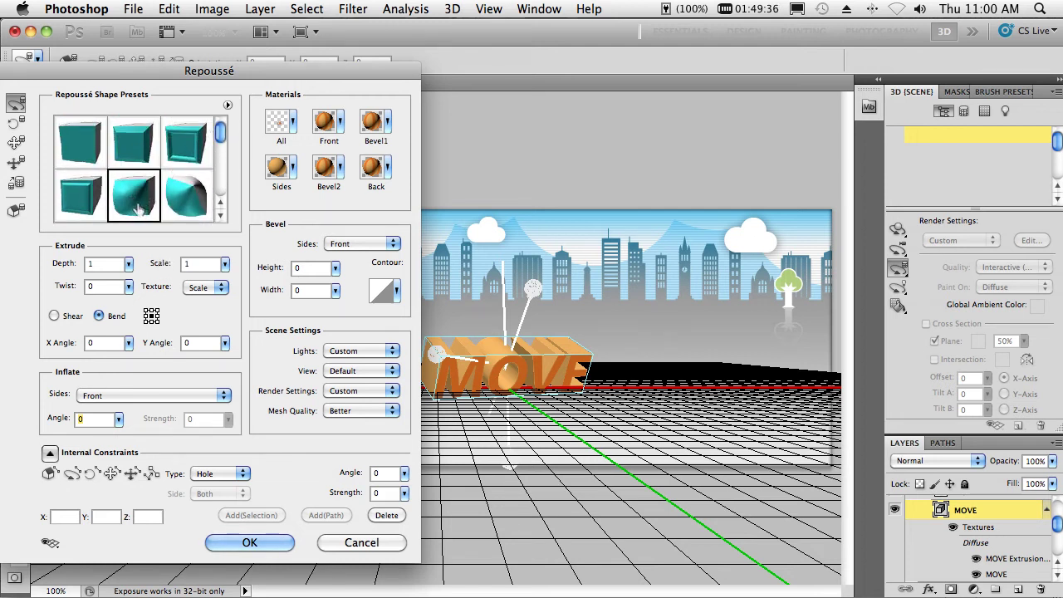
left_click(139, 209)
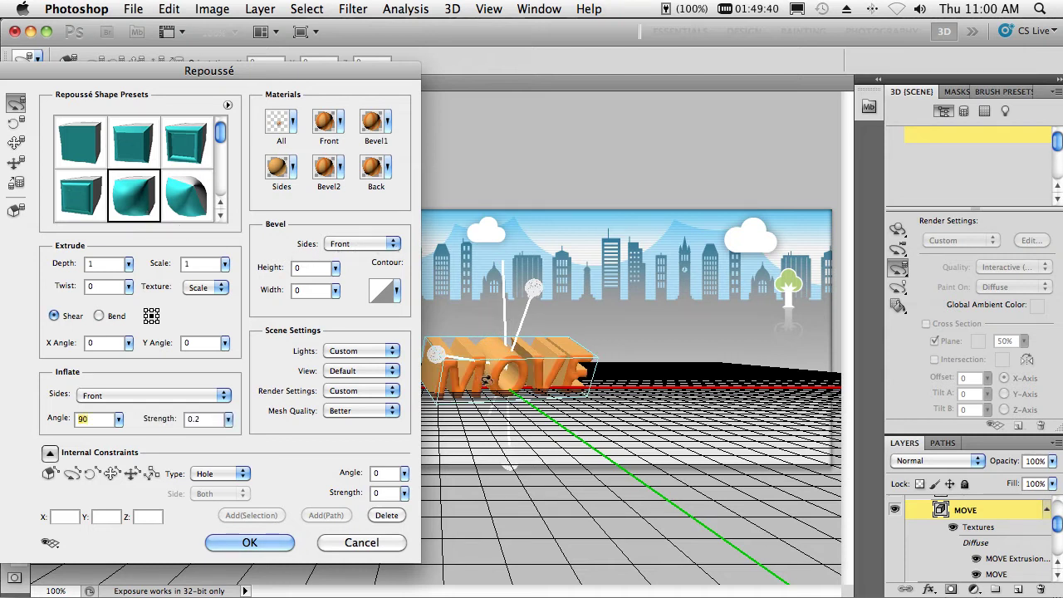
left_click_drag(486, 379, 465, 390)
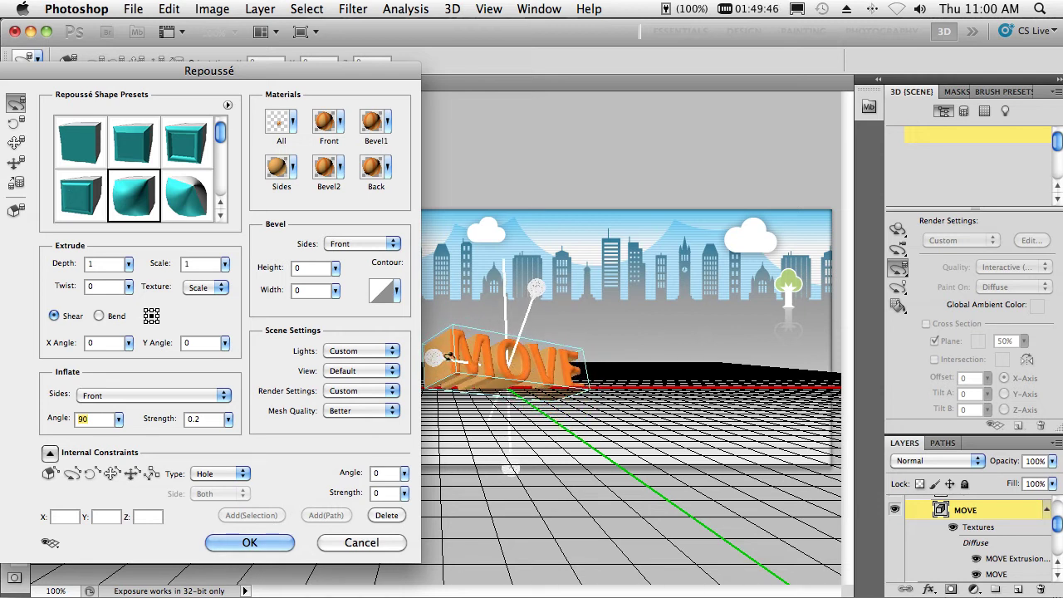
- Set the Repoussé extrusion depth to 2.99 and switch it from Shear to Bend
left_click(128, 263)
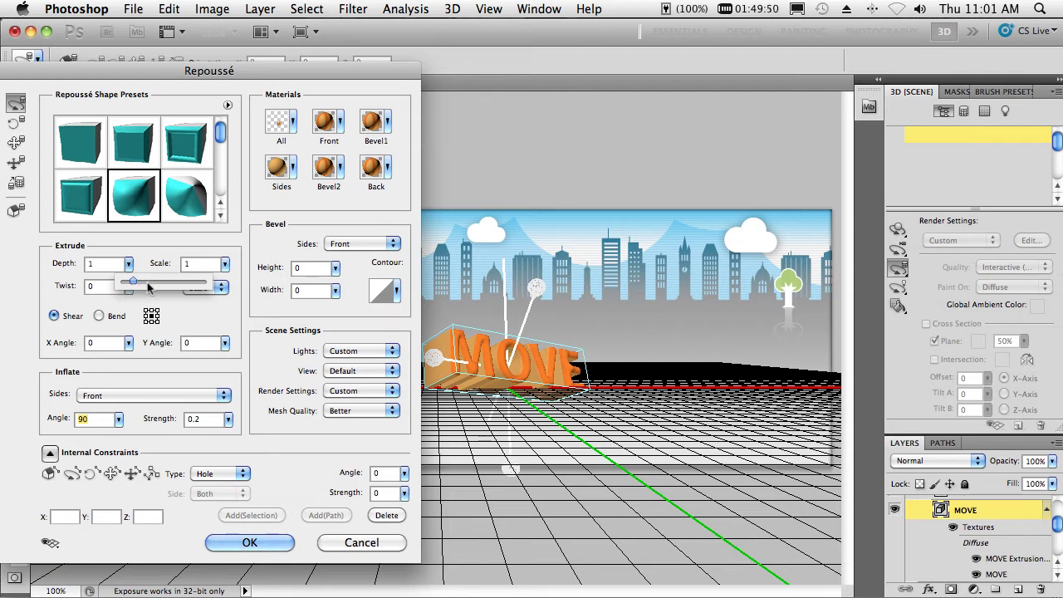
left_click_drag(141, 288, 154, 294)
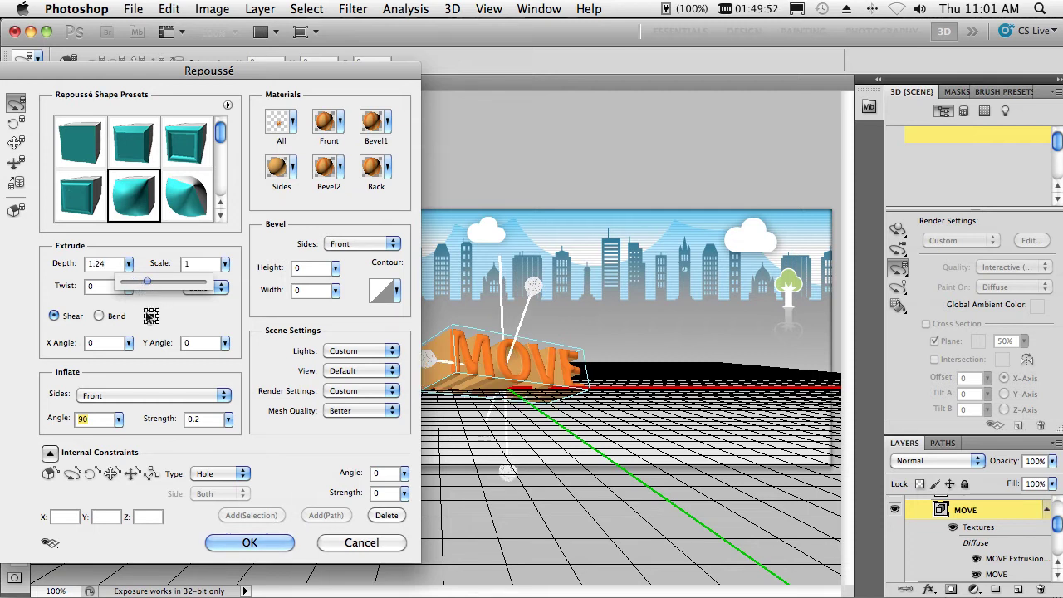
left_click(99, 315)
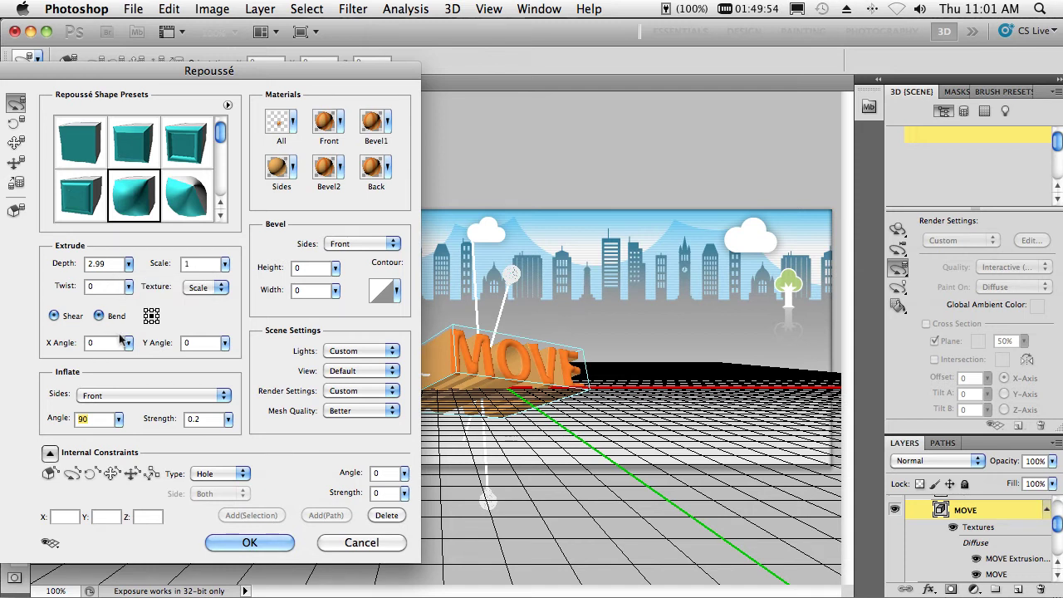
left_click(129, 345)
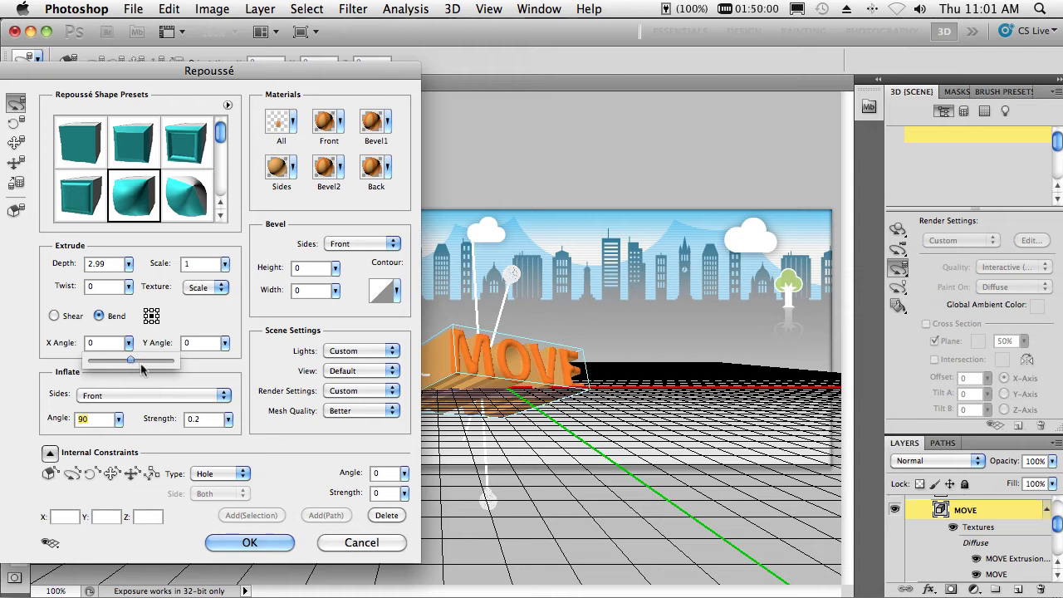
- Bend the MOVE extrusion at an X angle of 60 and apply the Repoussé settings
left_click_drag(141, 360, 144, 362)
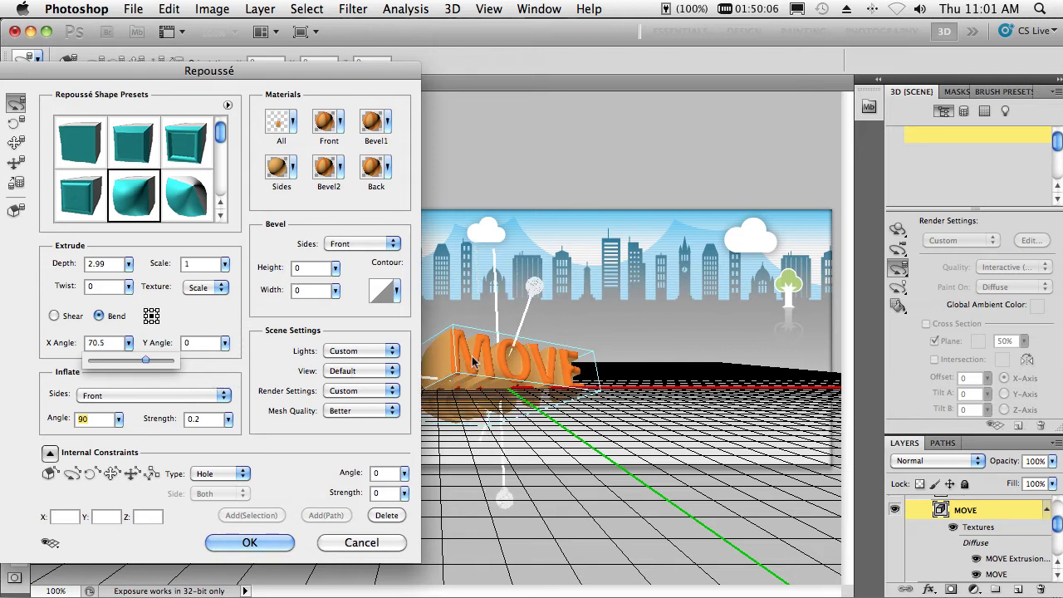
left_click_drag(473, 360, 466, 342)
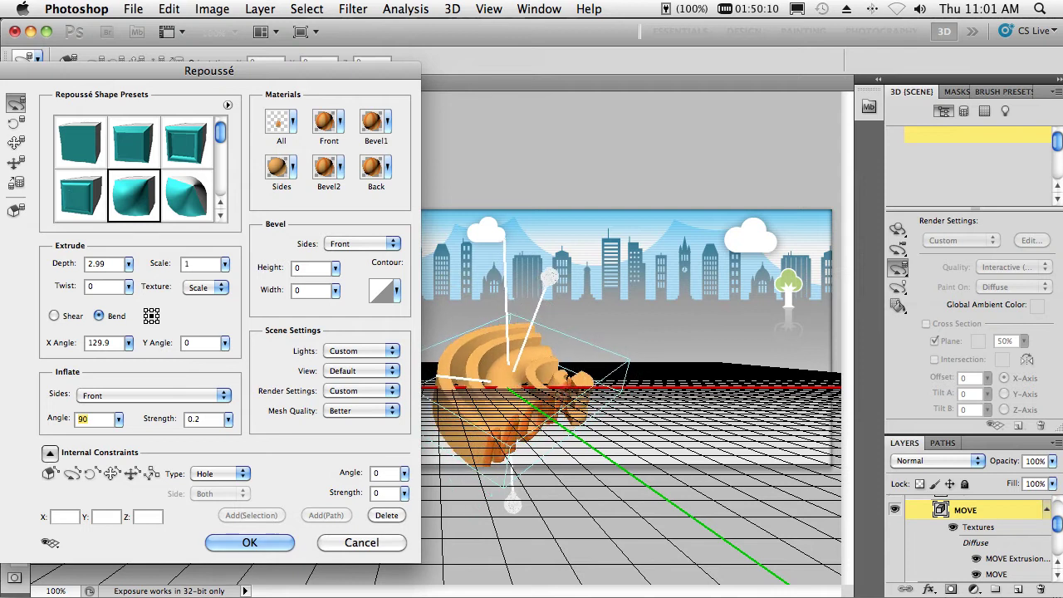
left_click_drag(517, 380, 480, 327)
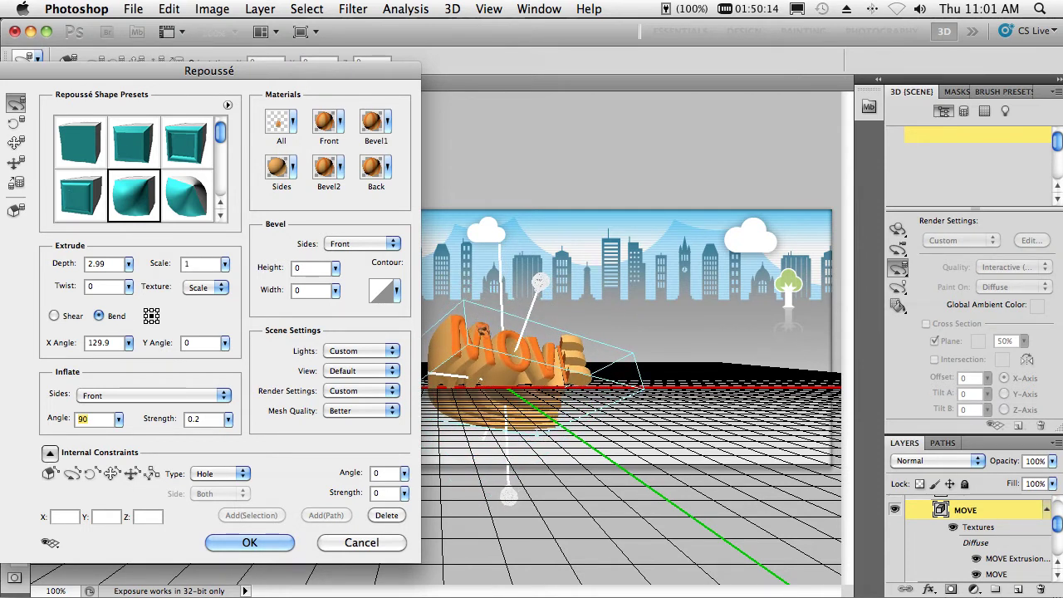
left_click(101, 342)
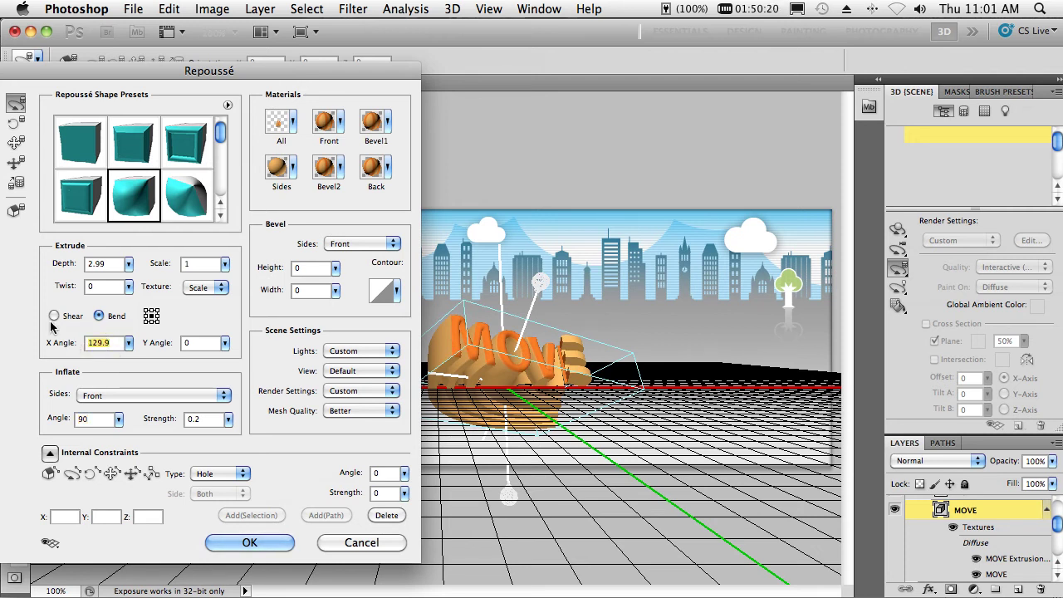
type("6")
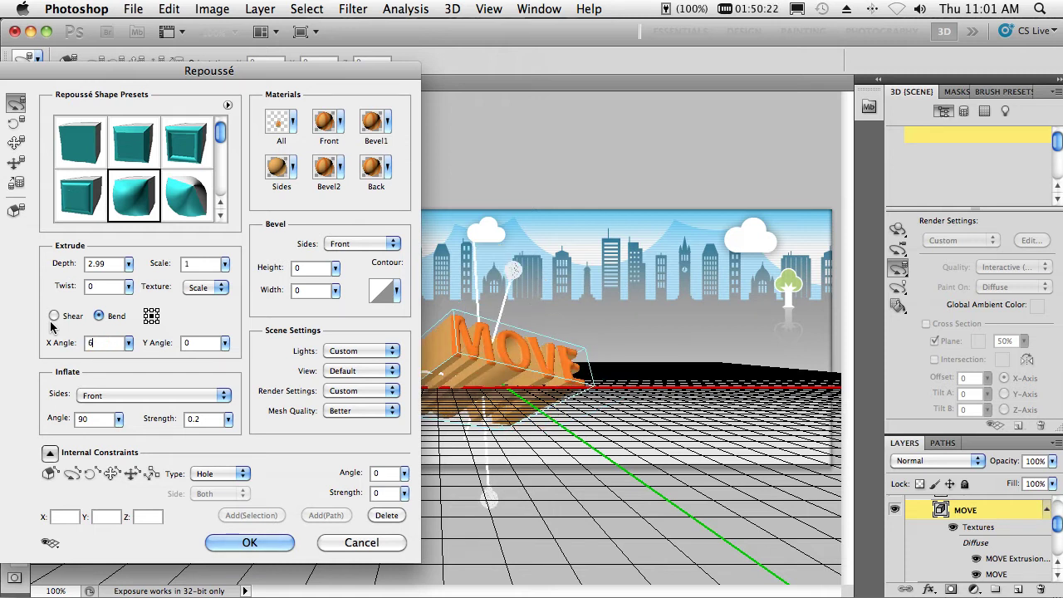
type("0")
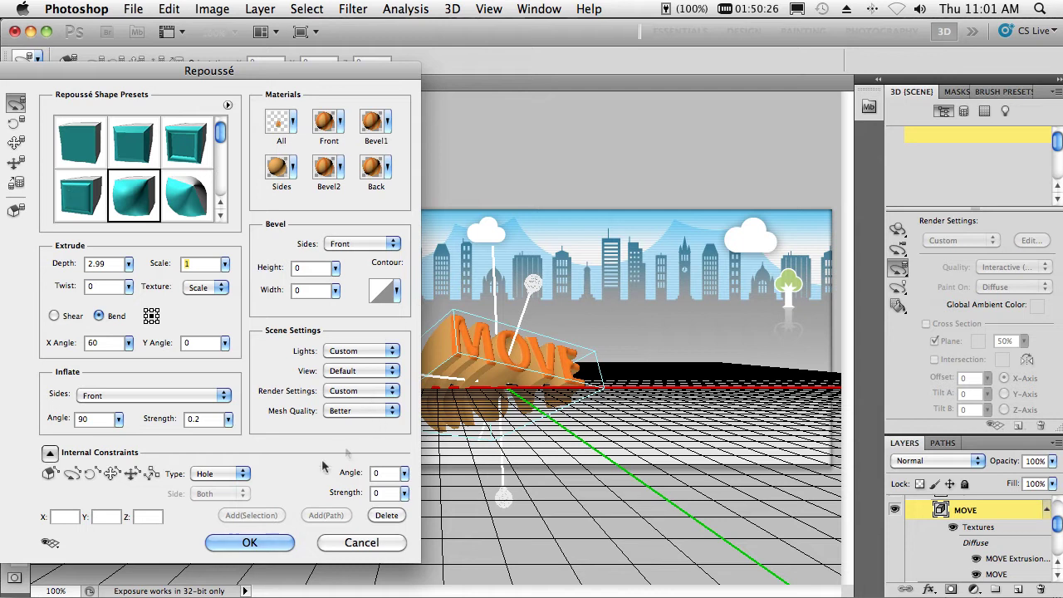
left_click(273, 543)
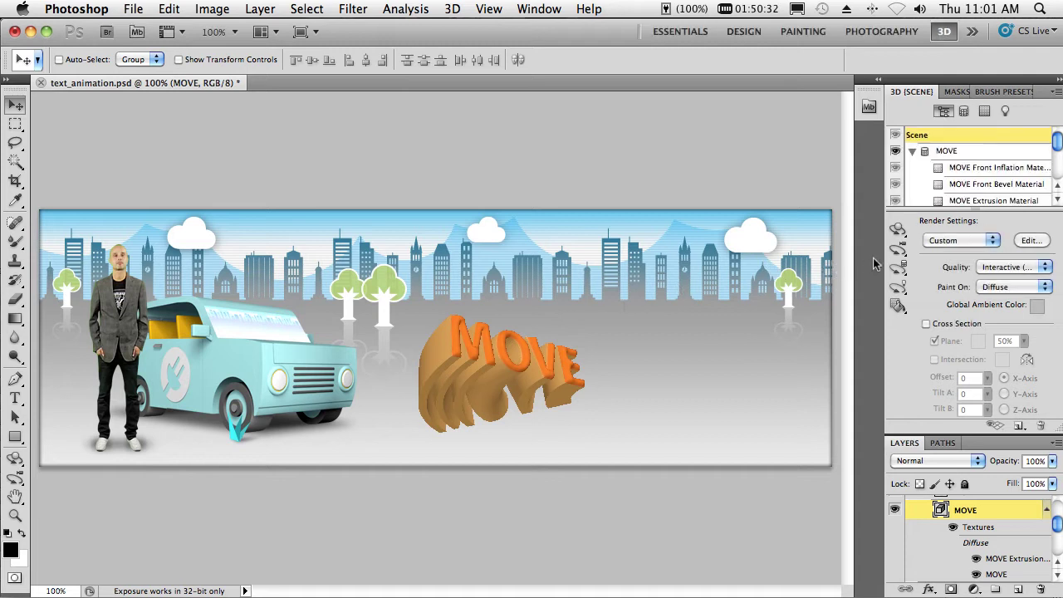
- Hide the ground grid and 3D guides, then rotate MOVE to face forward (X −59.5, Z 3.3)
left_click(899, 231)
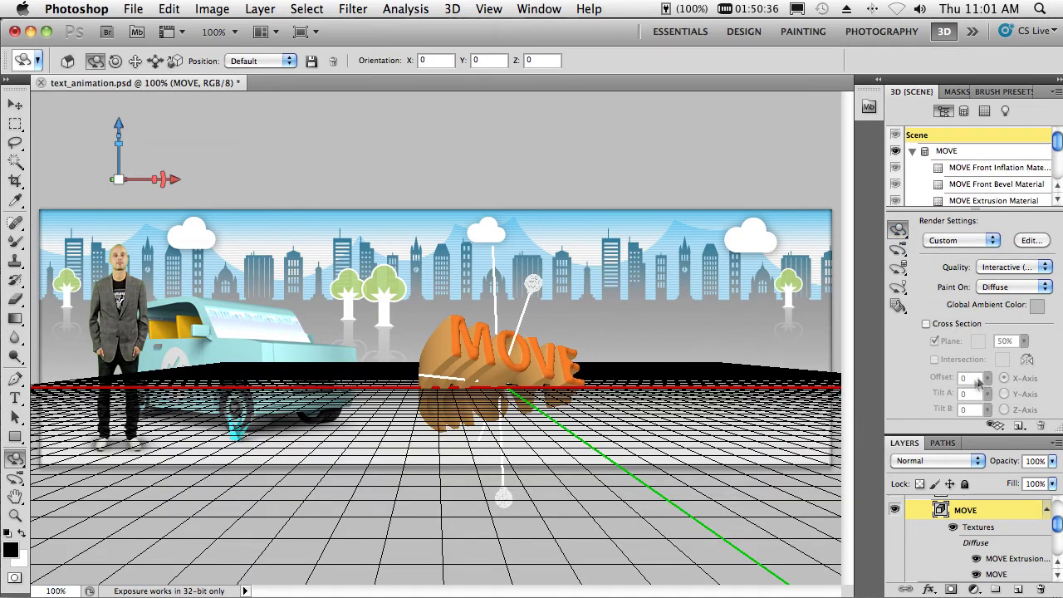
left_click(999, 426)
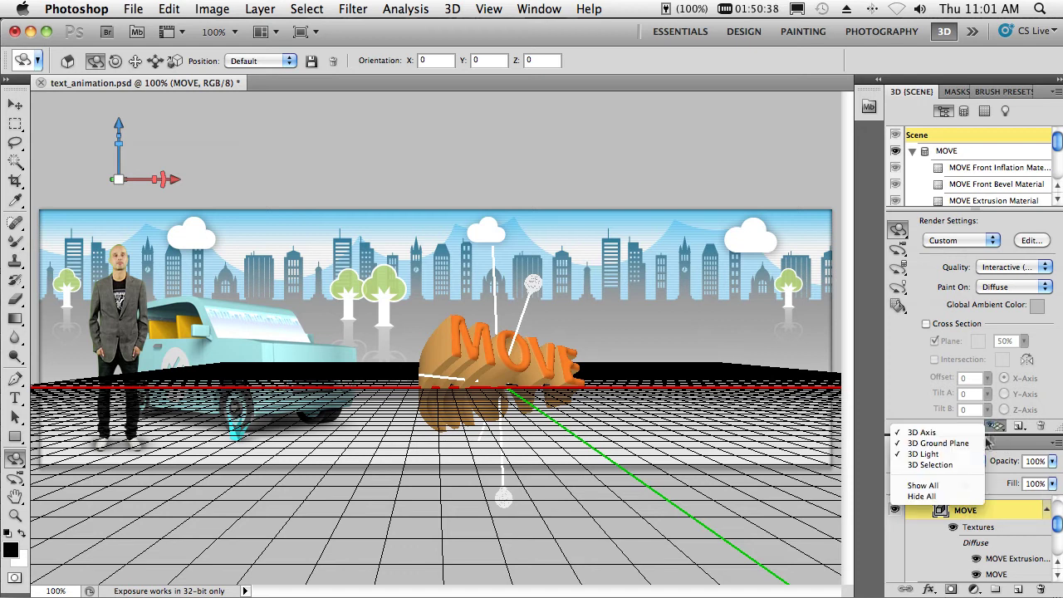
left_click(905, 495)
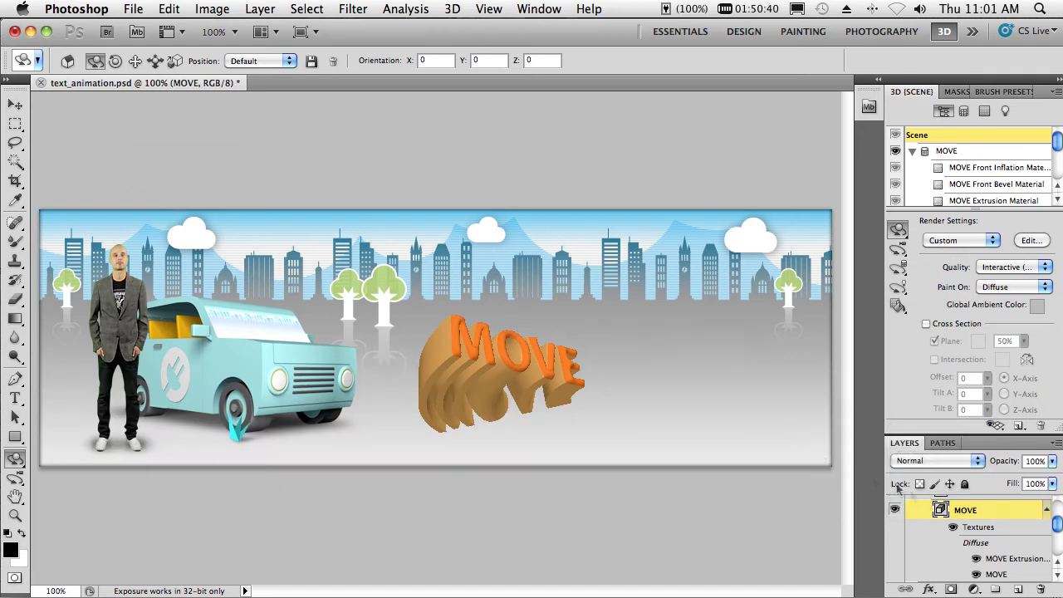
left_click_drag(498, 356, 573, 380)
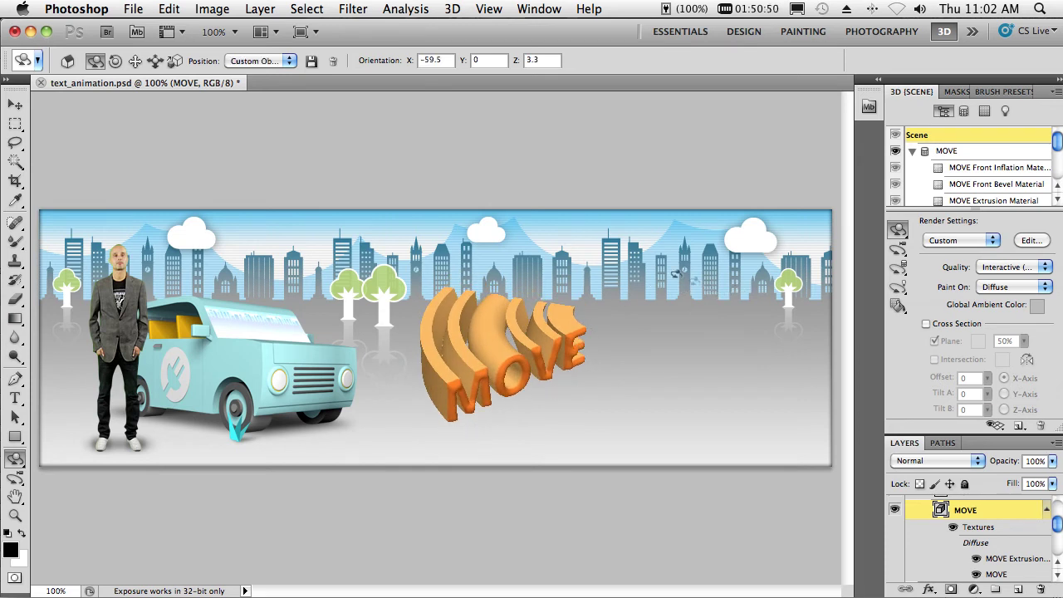
- Fine-tune the 3D MOVE text's rotation to about X −54.4, Y 0.1, Z 0.7
left_click(451, 10)
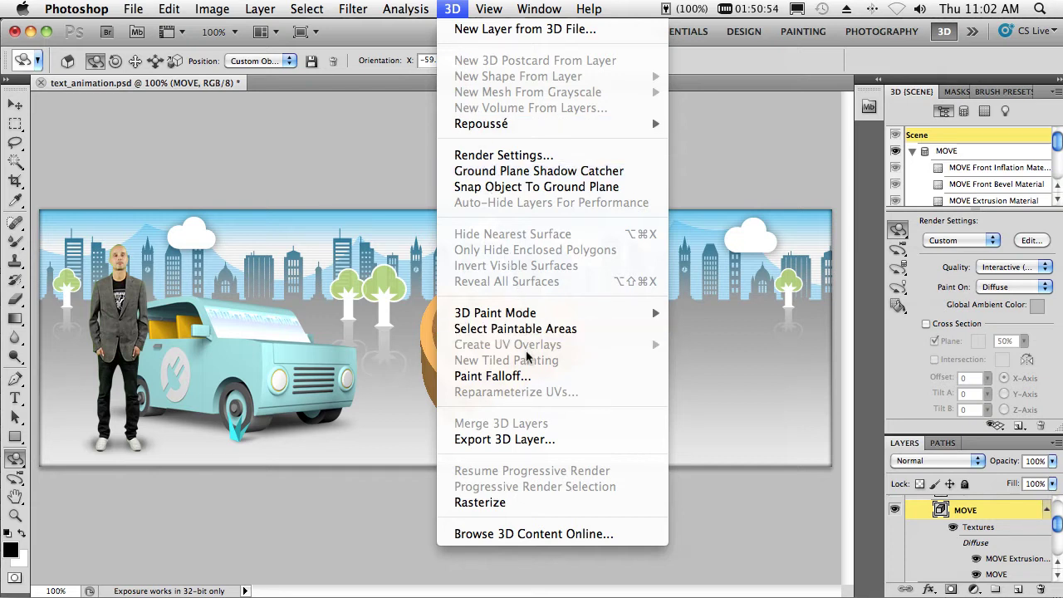
mouse_move(566, 125)
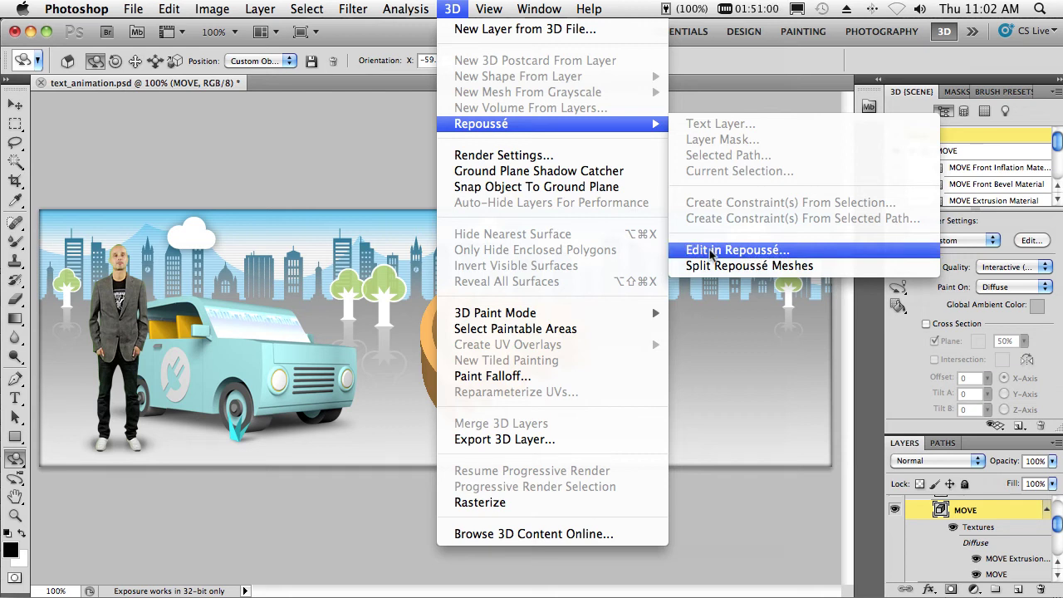
left_click(488, 7)
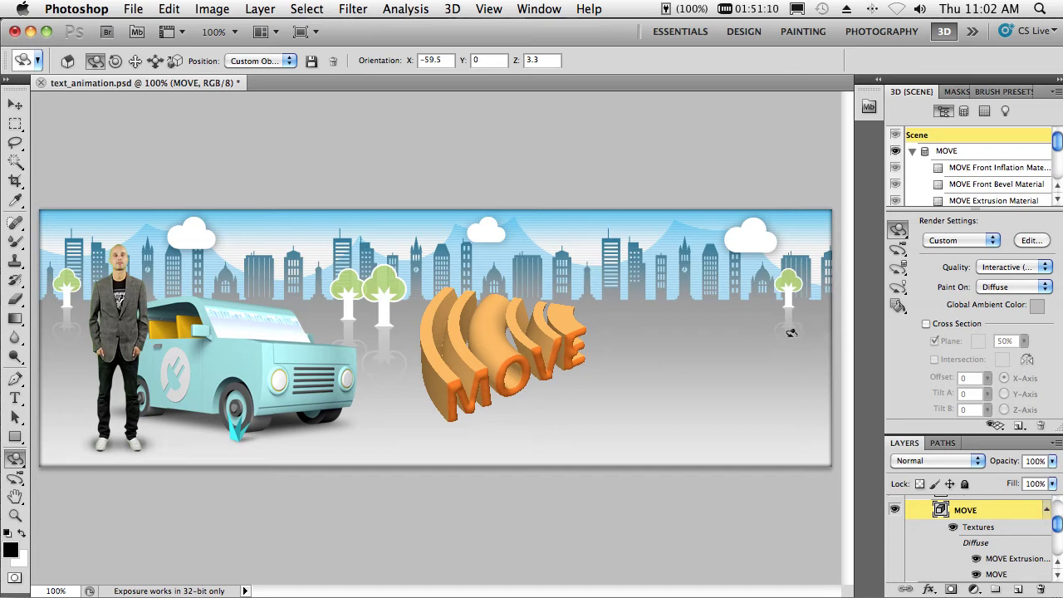
mouse_move(504, 380)
left_mouse_down()
mouse_move(498, 312)
mouse_move(511, 332)
mouse_move(484, 388)
mouse_move(515, 396)
mouse_move(510, 387)
left_mouse_up()
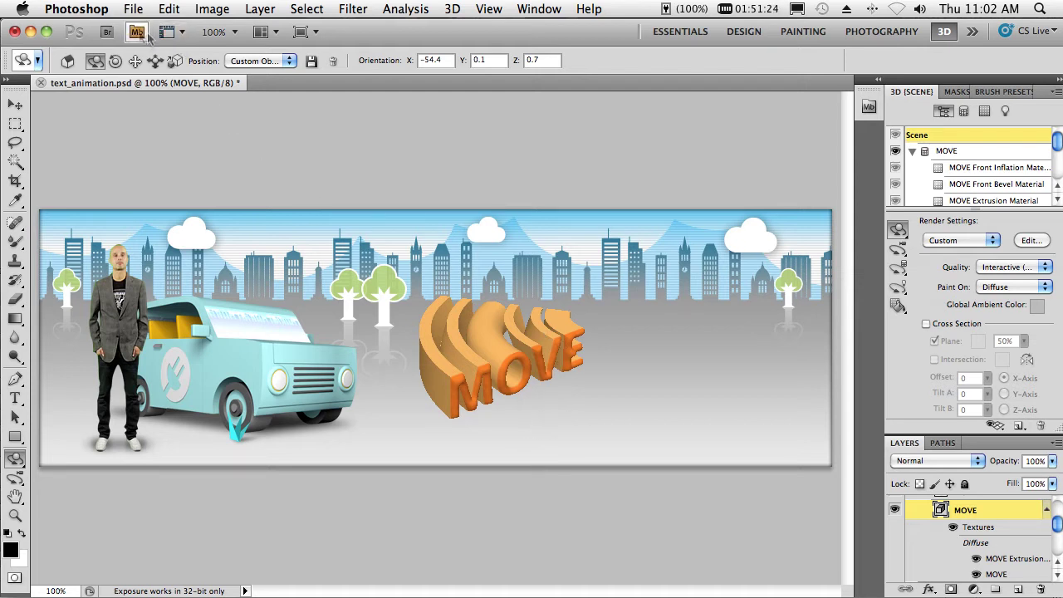
- In Bridge, open the 4_Adobe Repousse folder and select text_animation.mov
left_click(109, 32)
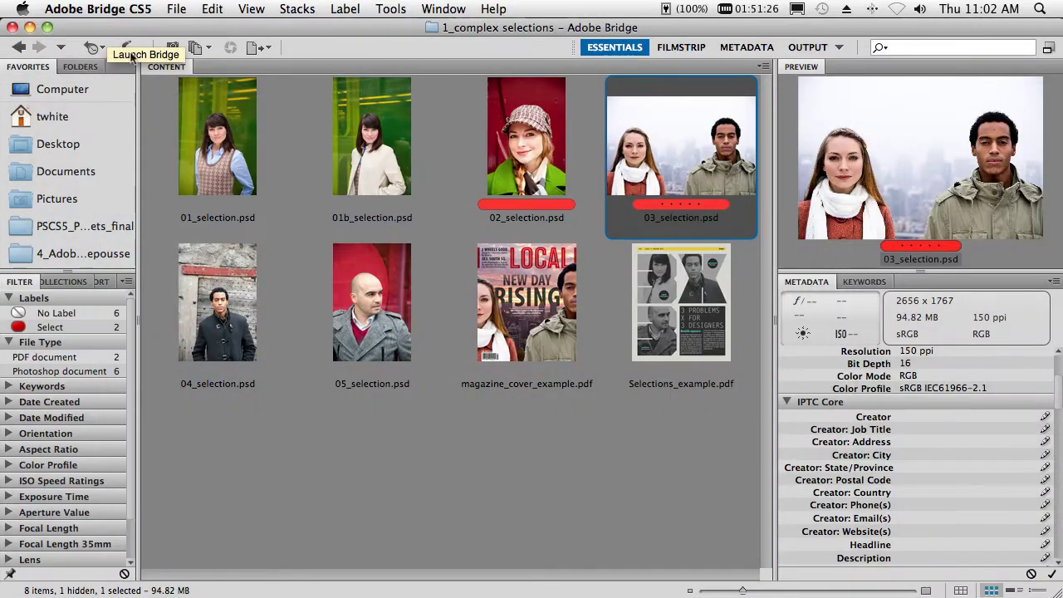
left_click(106, 258)
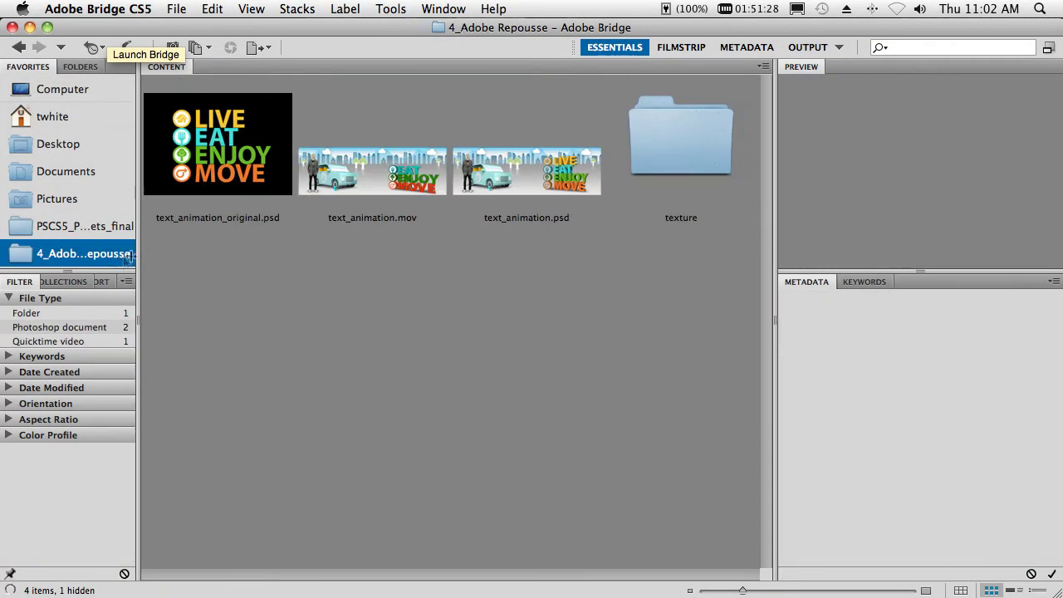
left_click(411, 183)
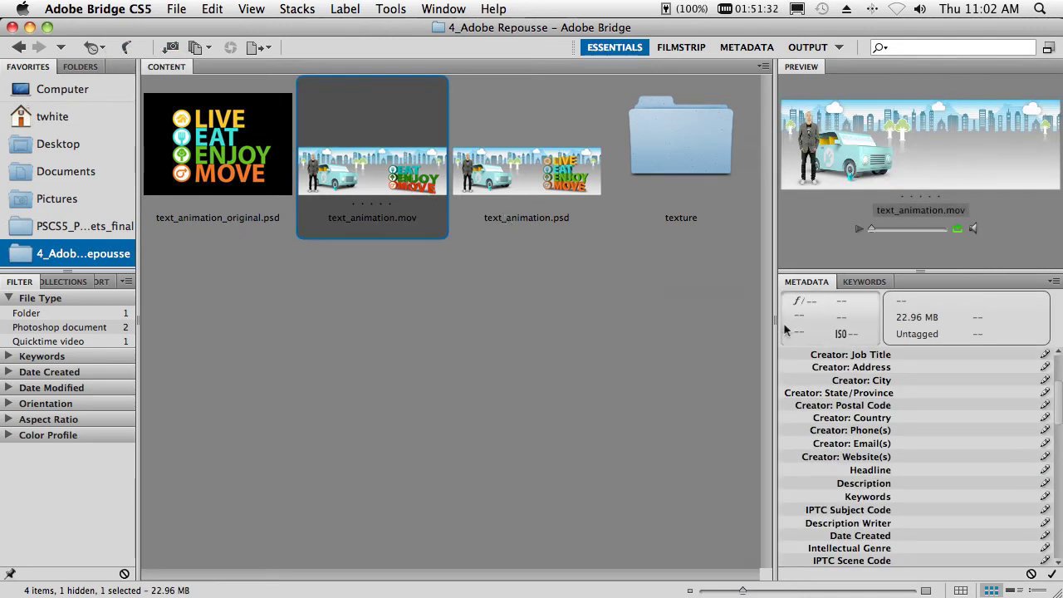
- Play text_animation.mov in a widened Preview panel, then restore the thumbnail area
left_click_drag(773, 323, 522, 320)
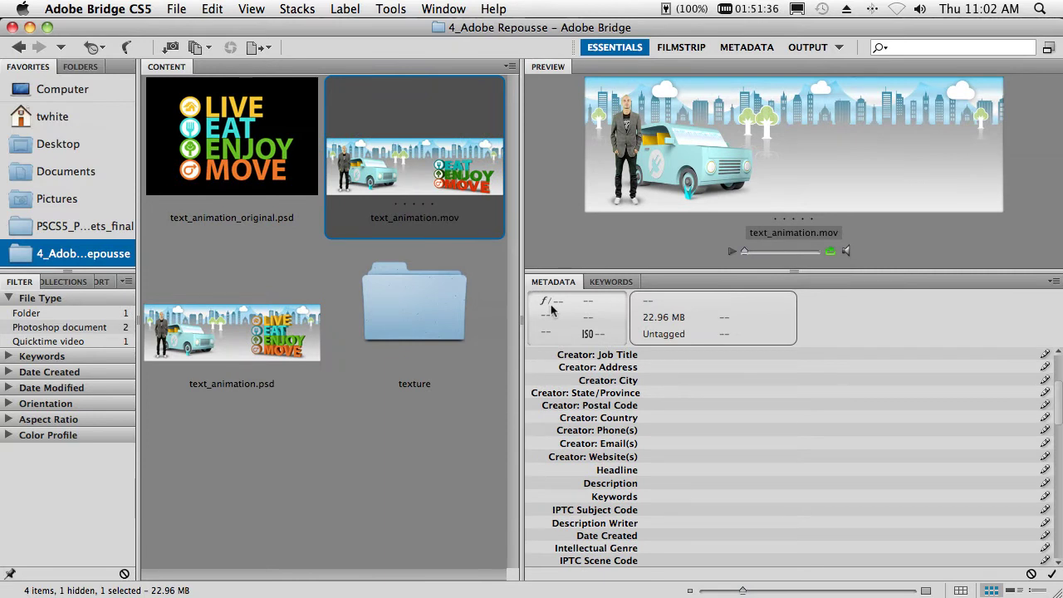
left_click(734, 254)
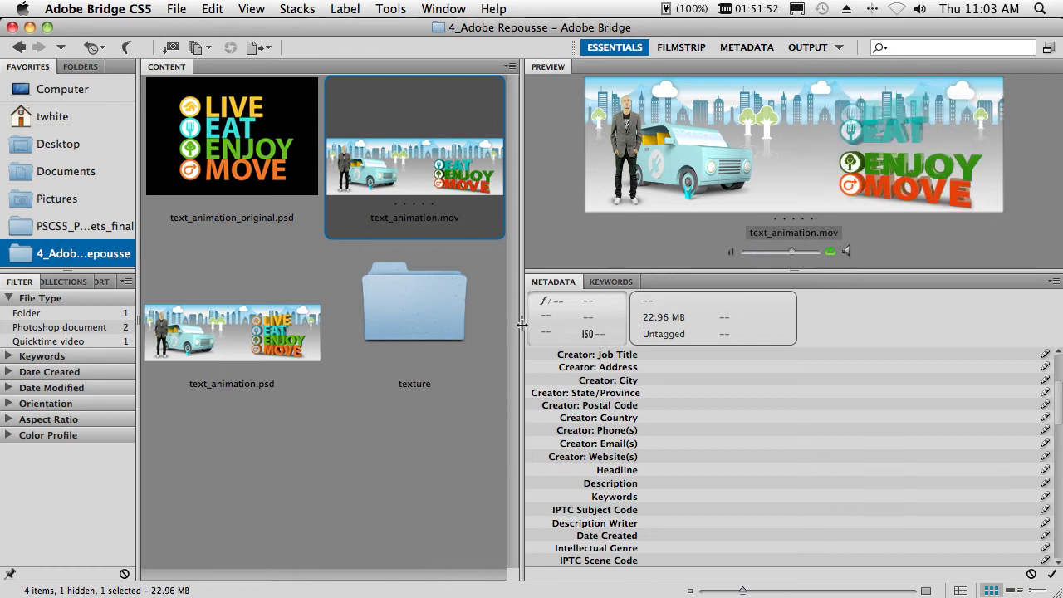
left_click_drag(521, 324, 757, 326)
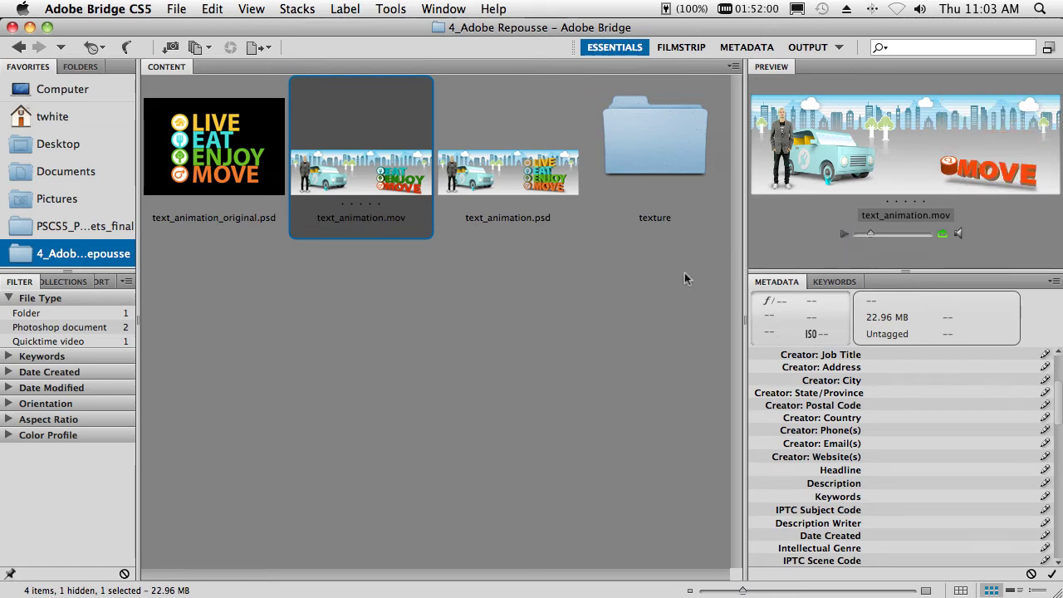
key("super+Tab")
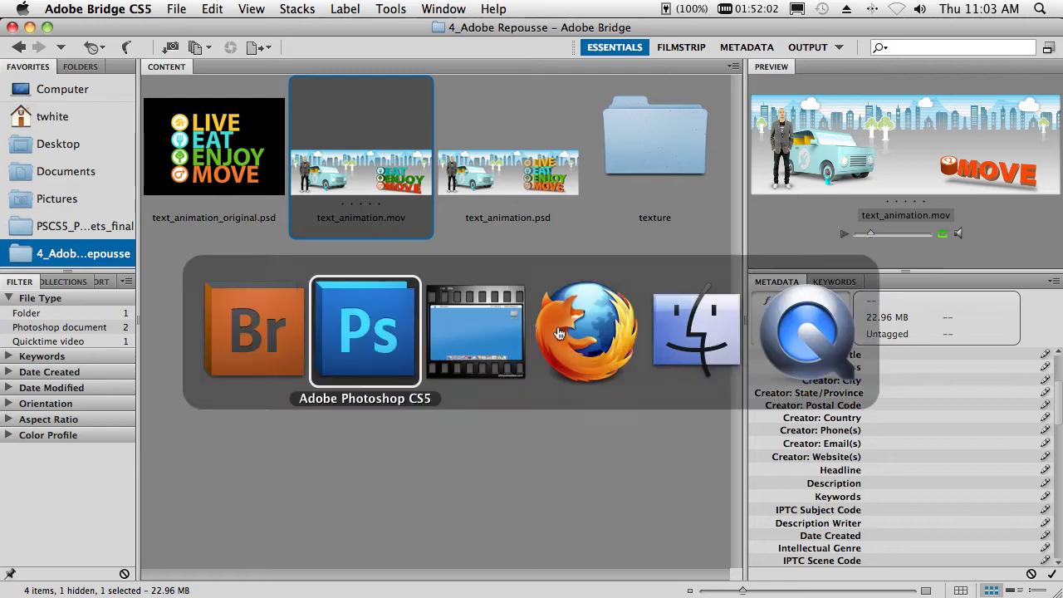
- Close text_animation.psd in Photoshop without saving its changes
left_click(365, 331)
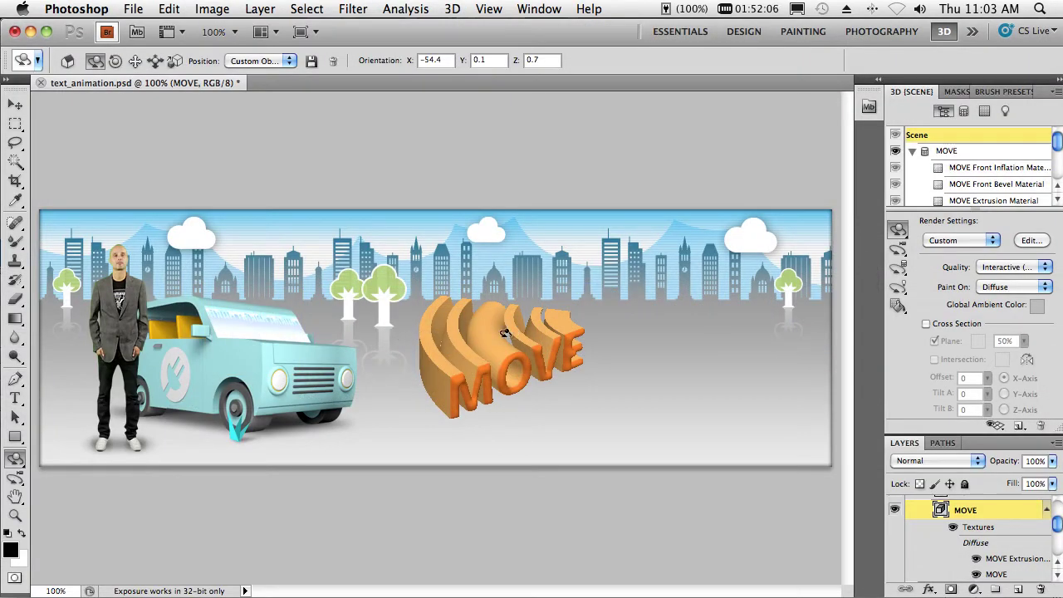
key("super+w")
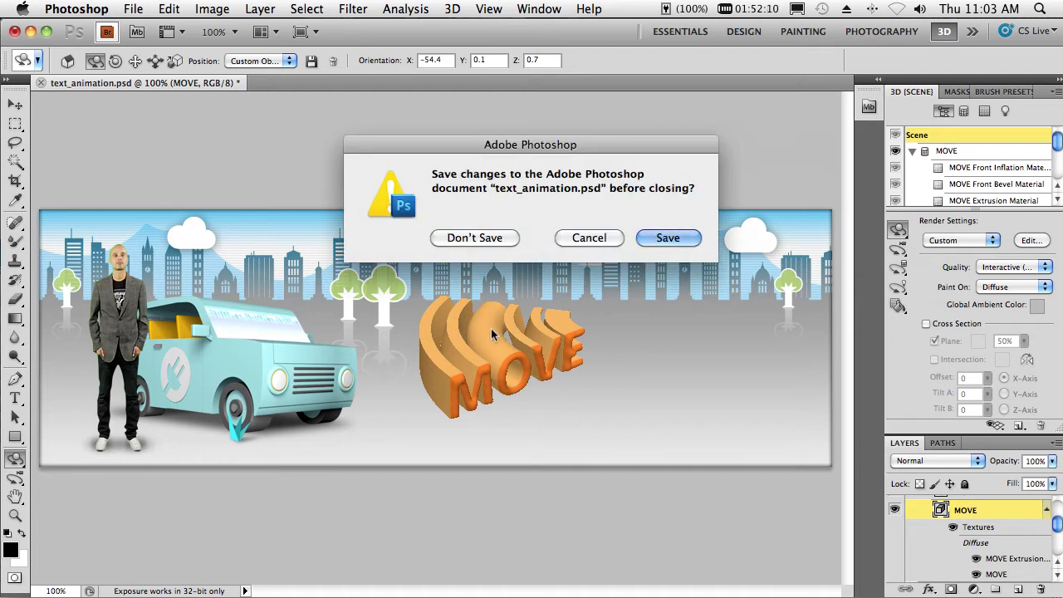
left_click(475, 238)
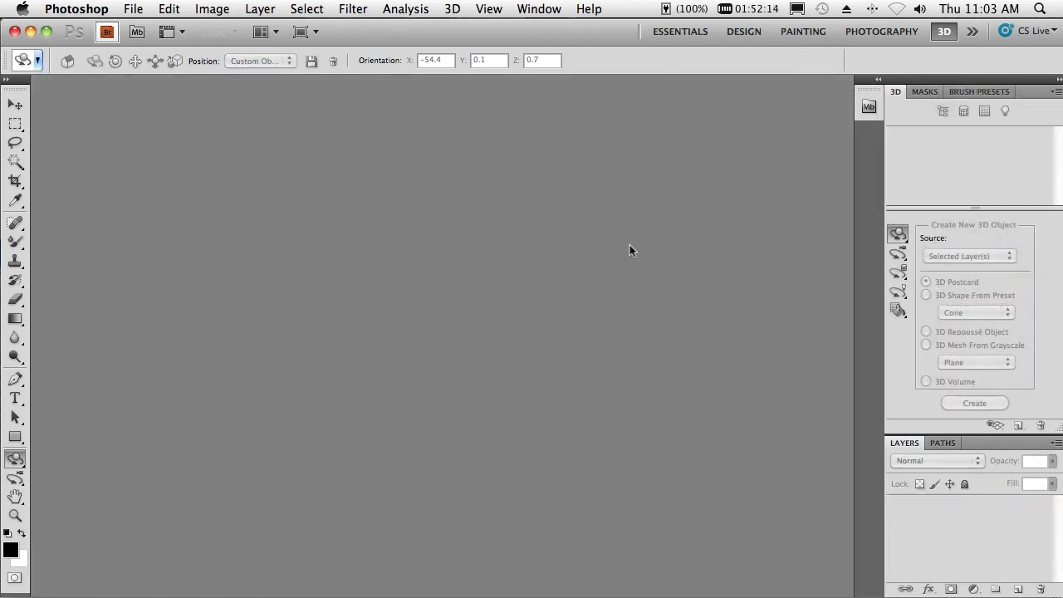
- Switch to the Essentials workspace and browse Mini Bridge into the 5_puppet warp folder
left_click(693, 33)
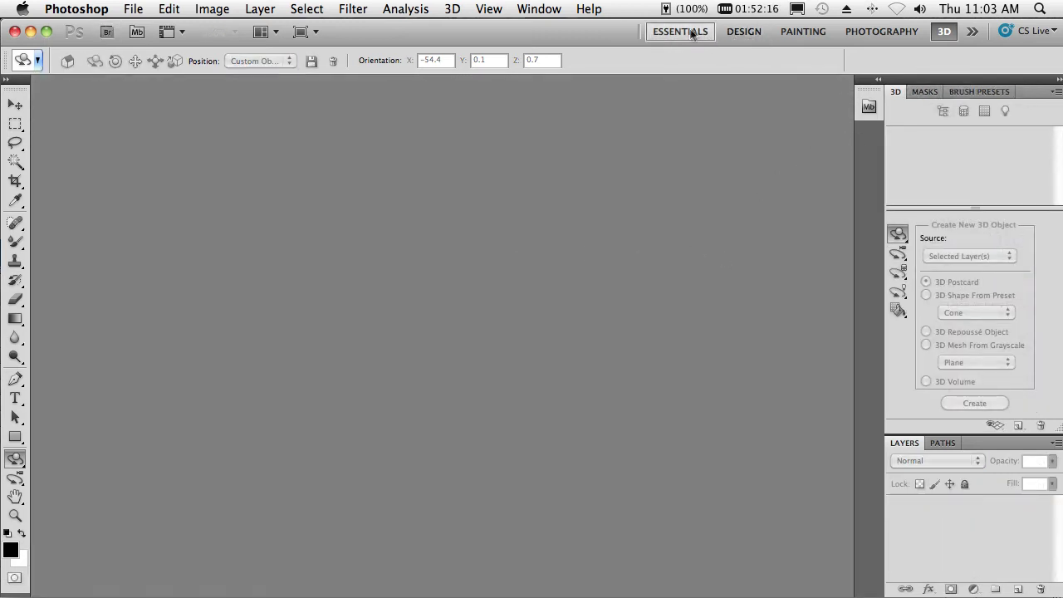
left_click(873, 108)
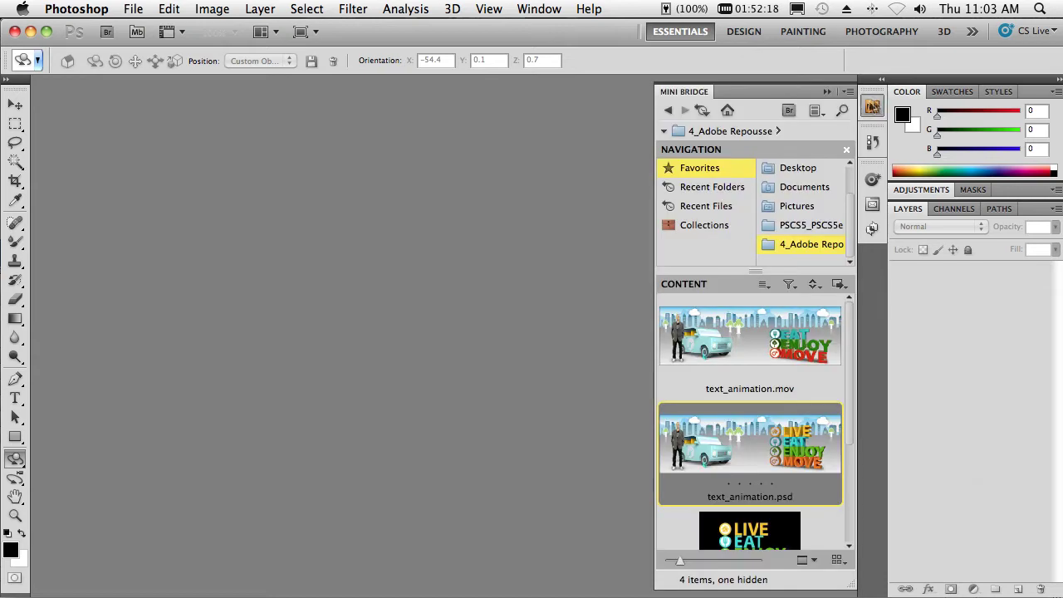
left_click(668, 111)
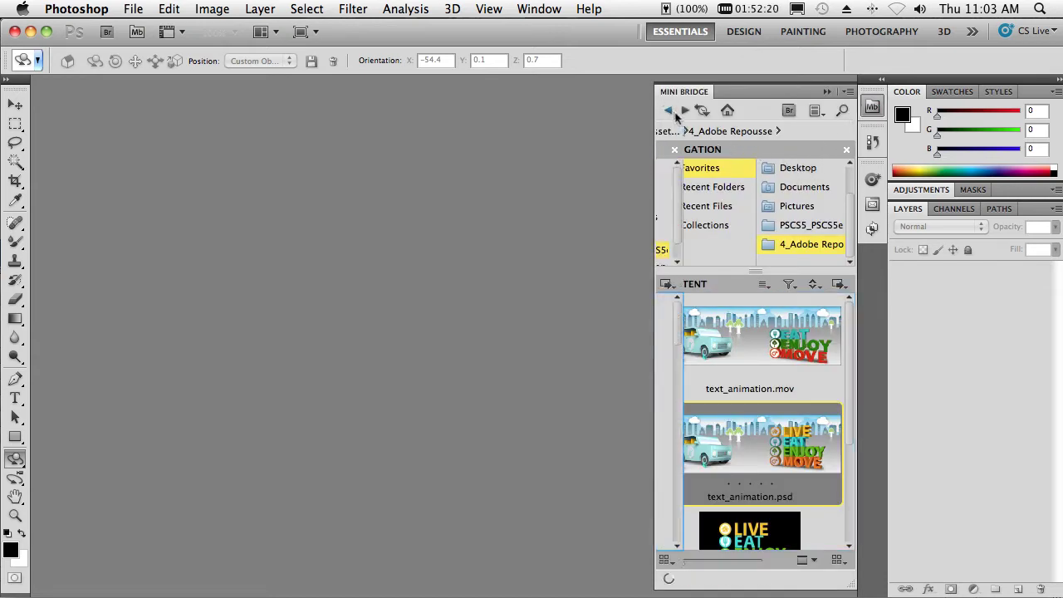
left_click(728, 504)
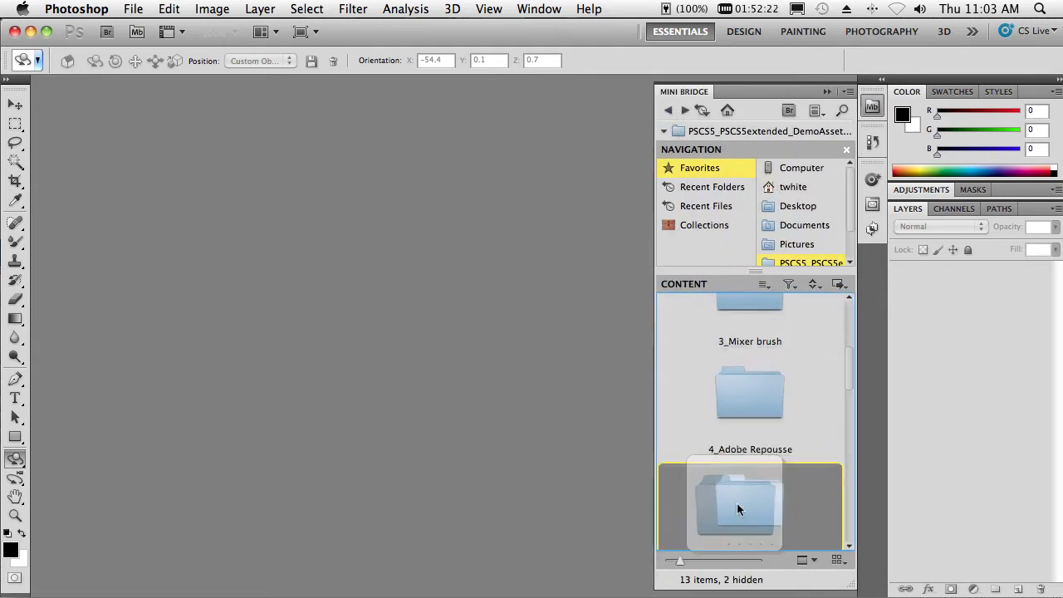
double_click(676, 517)
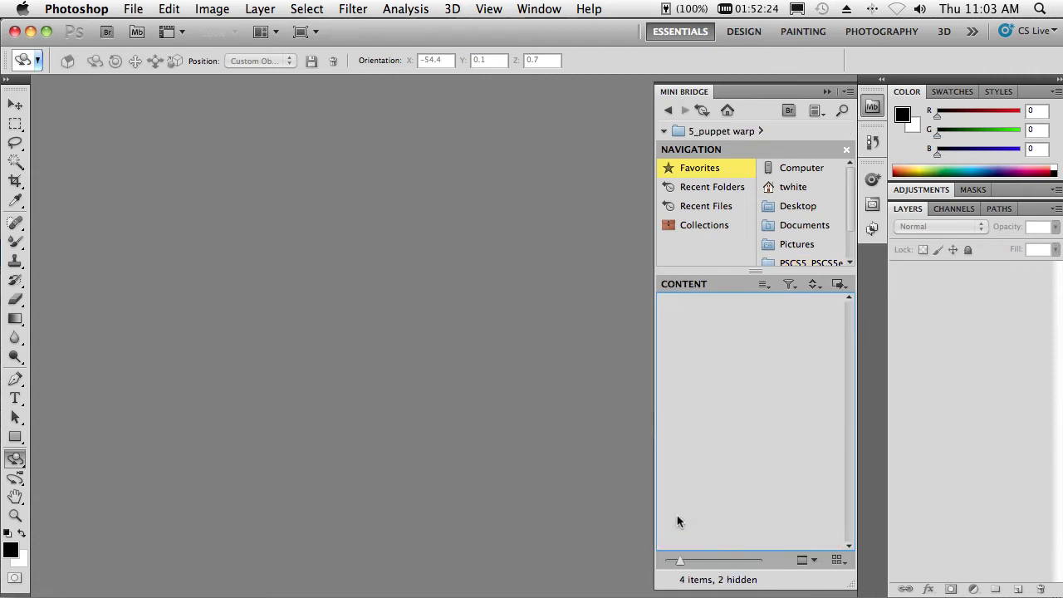
- Open elephant_puppet.psd and select the Move tool
left_click(753, 445)
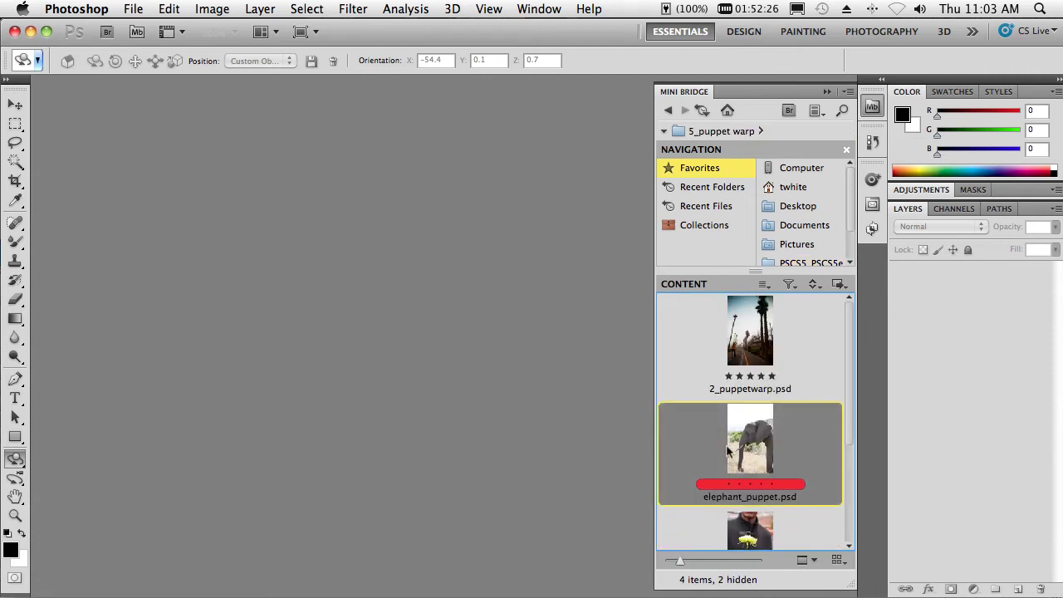
double_click(723, 451)
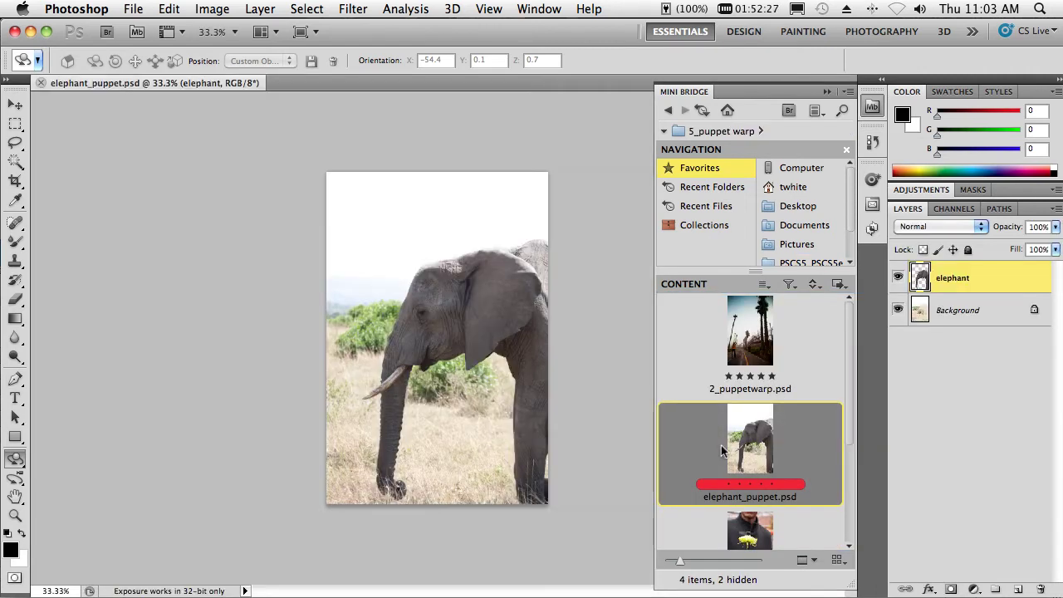
left_click(18, 106)
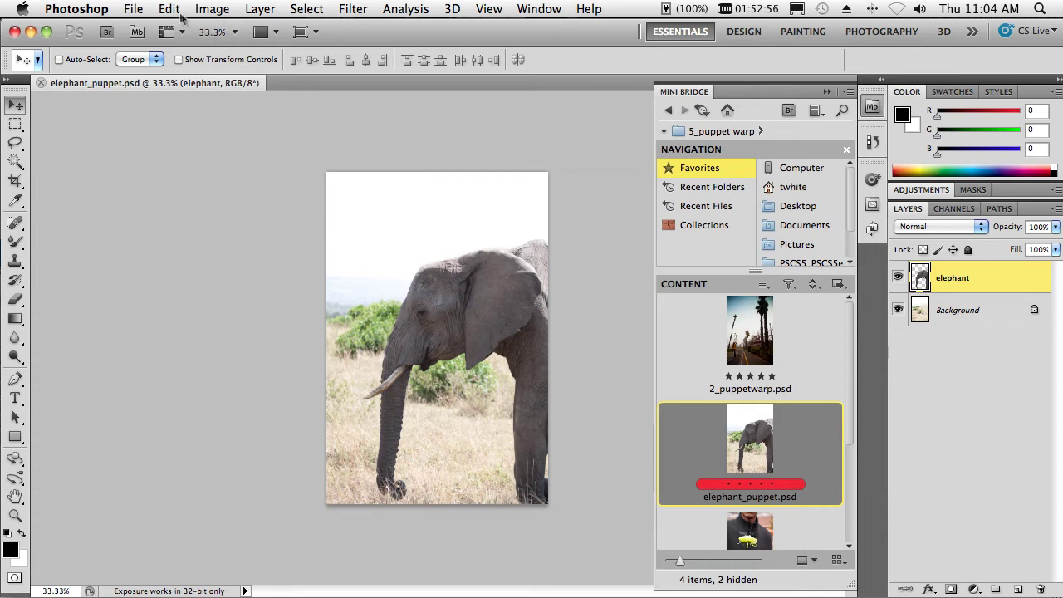
- Start Puppet Warp on the elephant layer and pin the trunk at its tip, middle and top
left_click(170, 10)
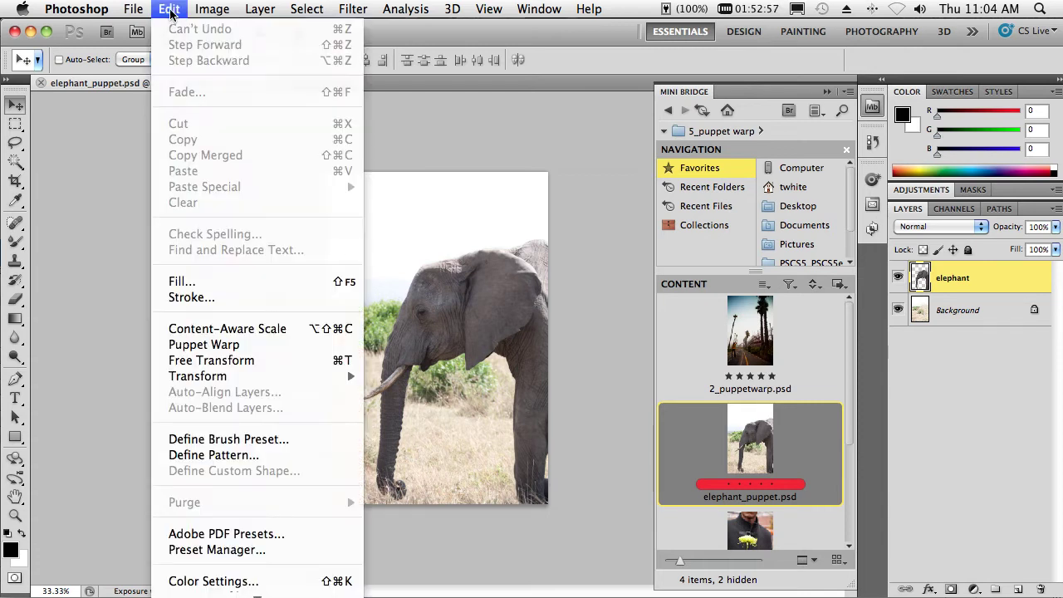
left_click(274, 344)
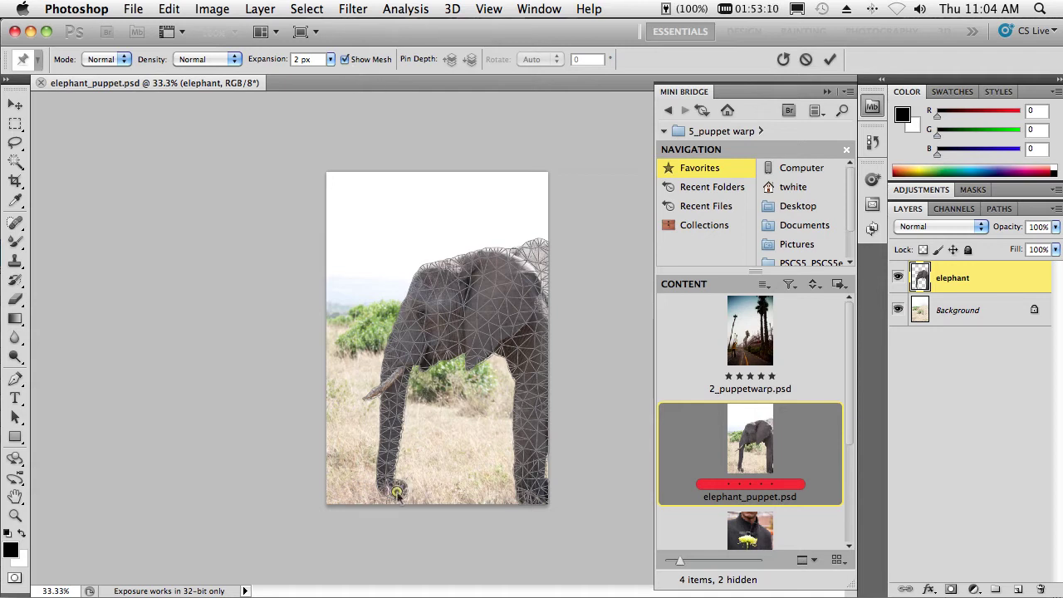
left_click(397, 491)
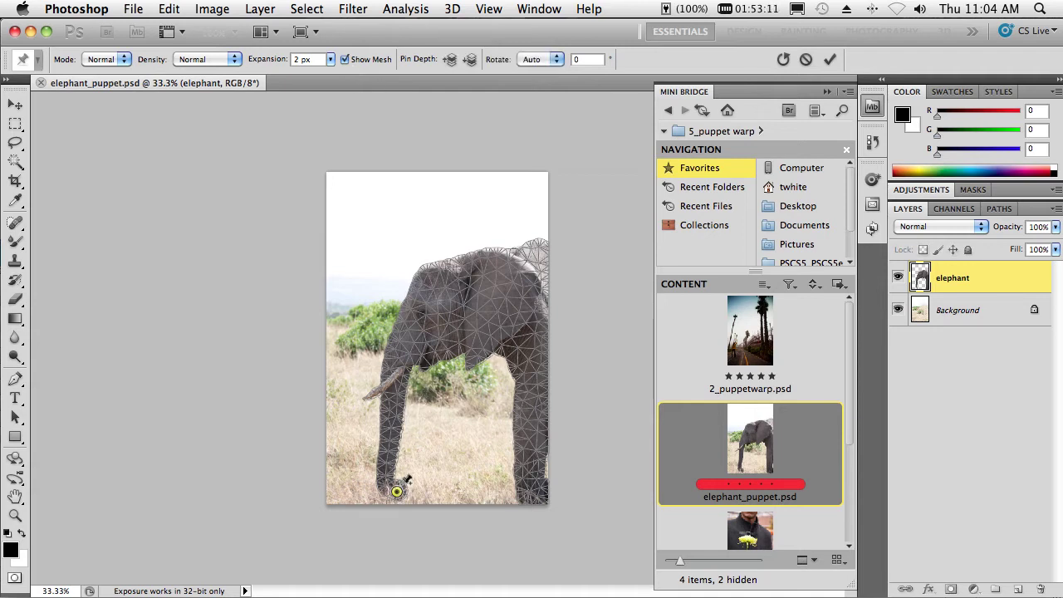
left_click(391, 427)
left_click(404, 363)
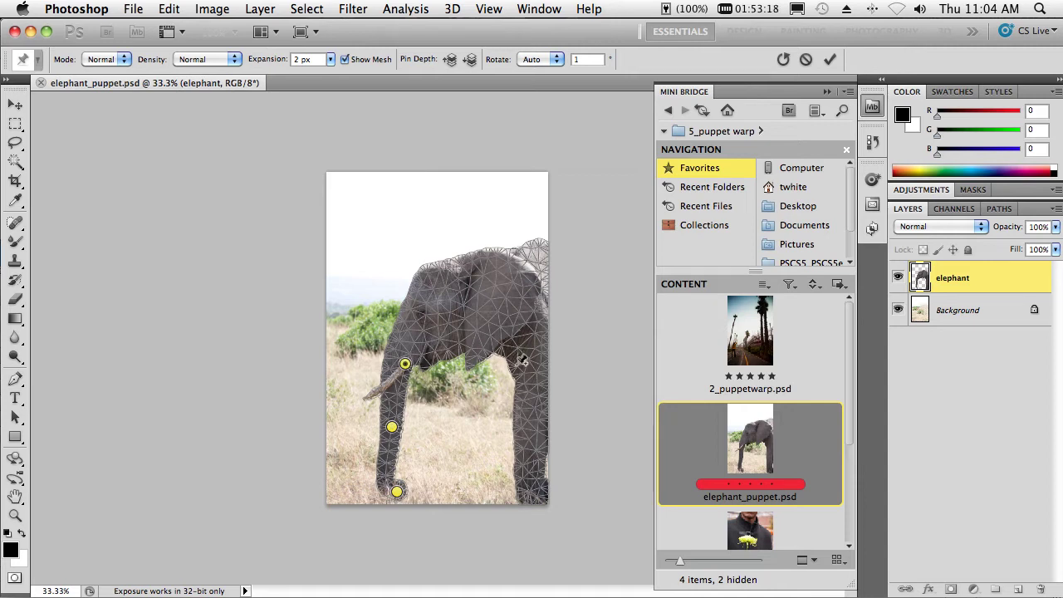
- Pin the right leg at top, middle and bottom, then drag the trunk tip upward into a curl
left_click(516, 363)
left_click(531, 438)
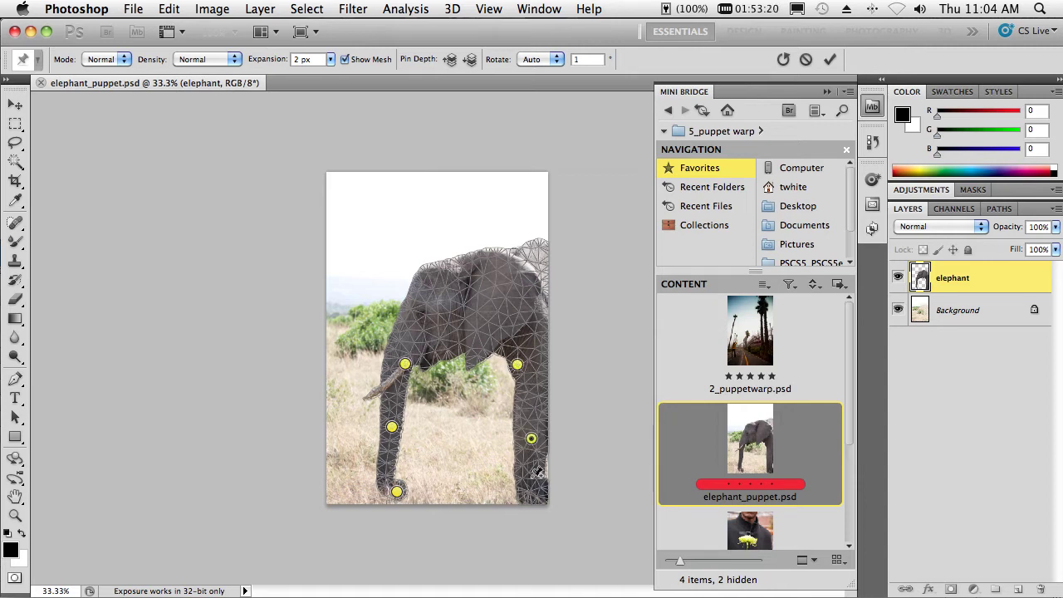
left_click(532, 497)
left_click_drag(399, 493, 453, 416)
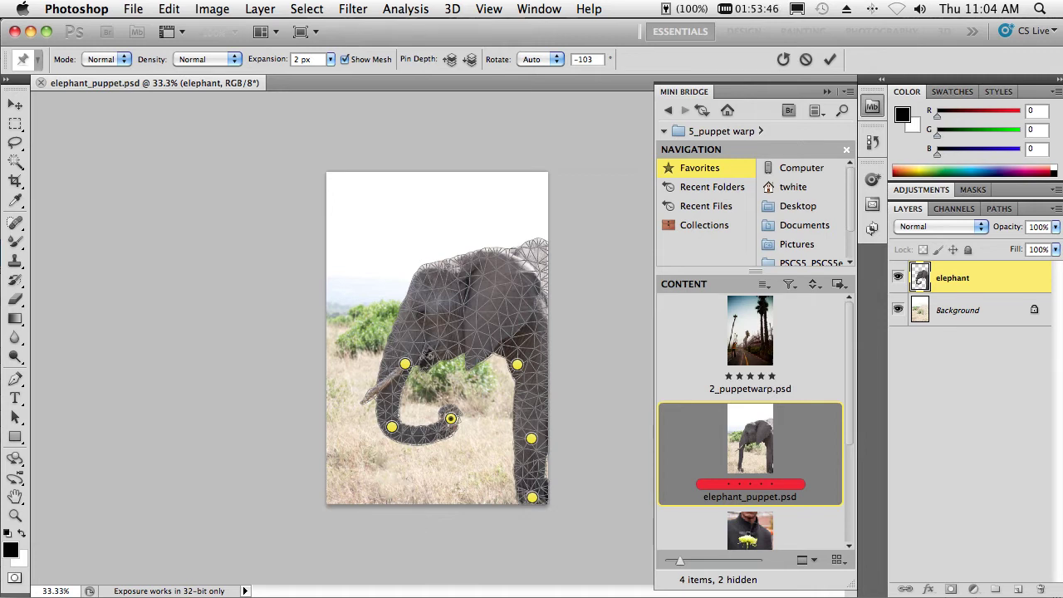
left_click(125, 60)
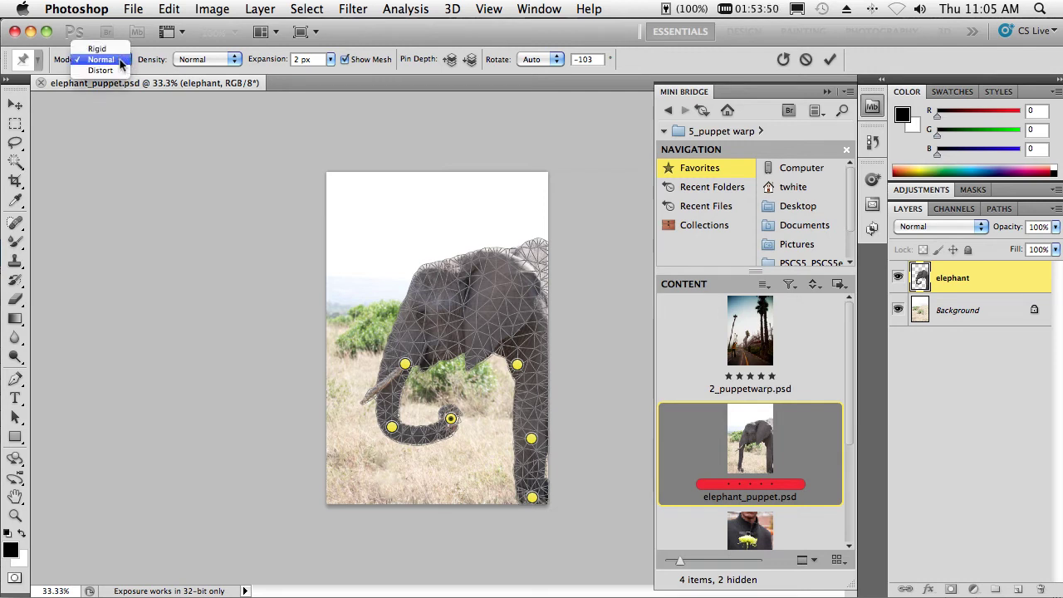
left_click(146, 73)
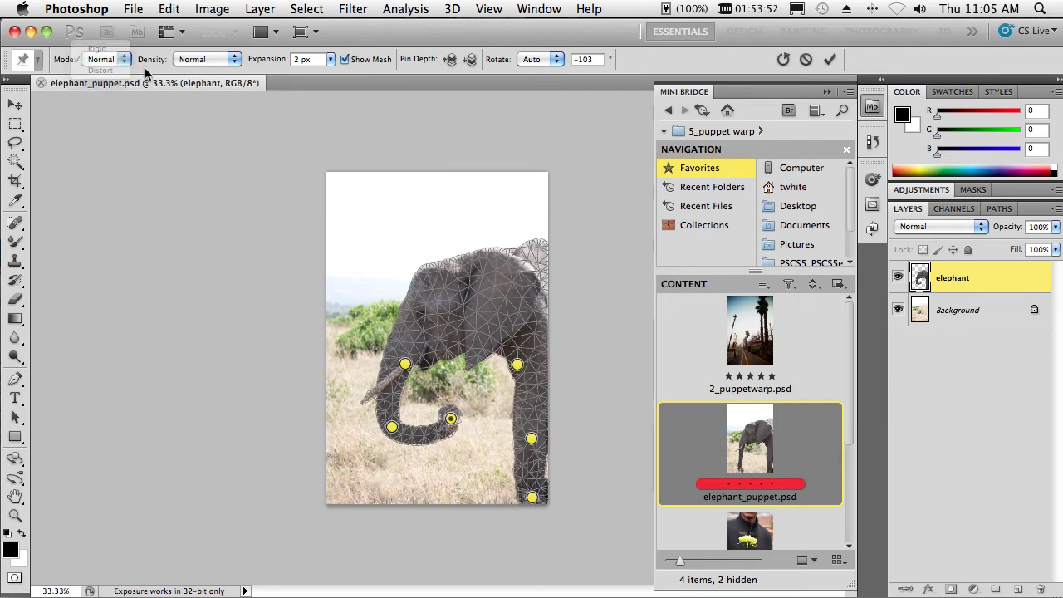
left_click(236, 63)
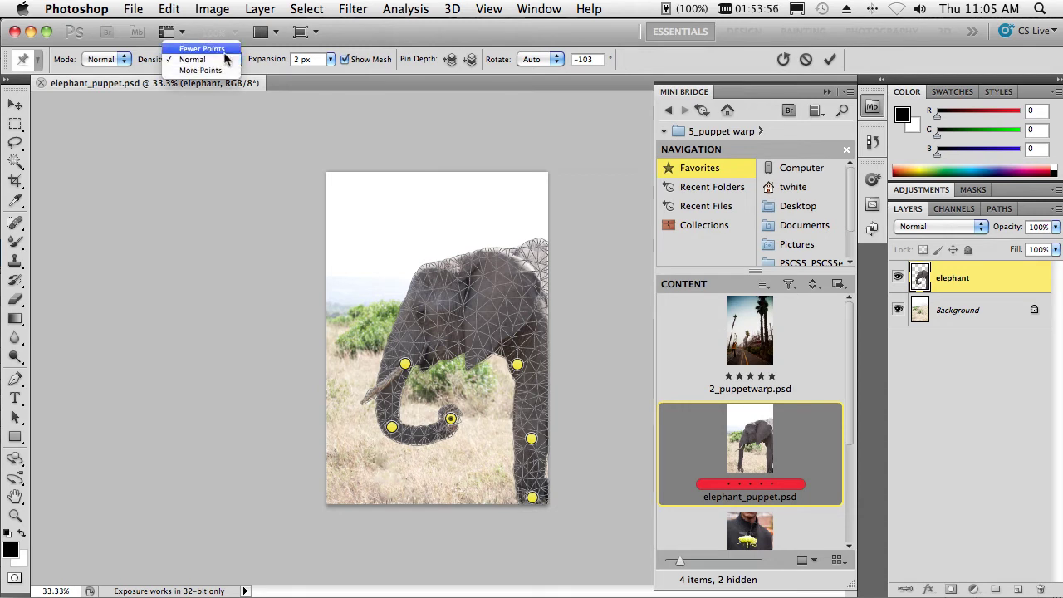
left_click(222, 52)
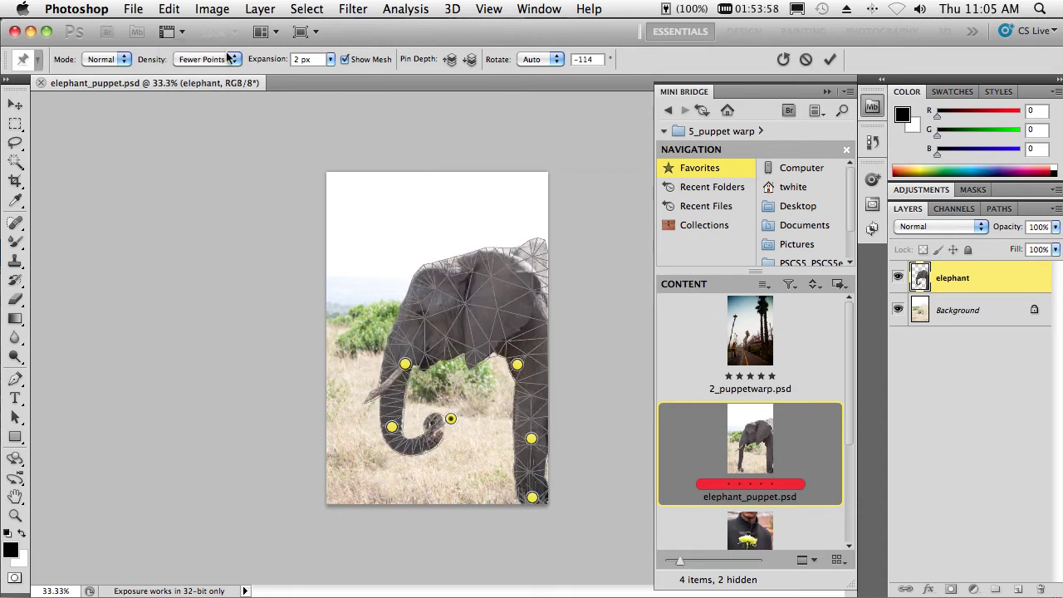
left_click(236, 63)
left_click(226, 75)
left_click(231, 63)
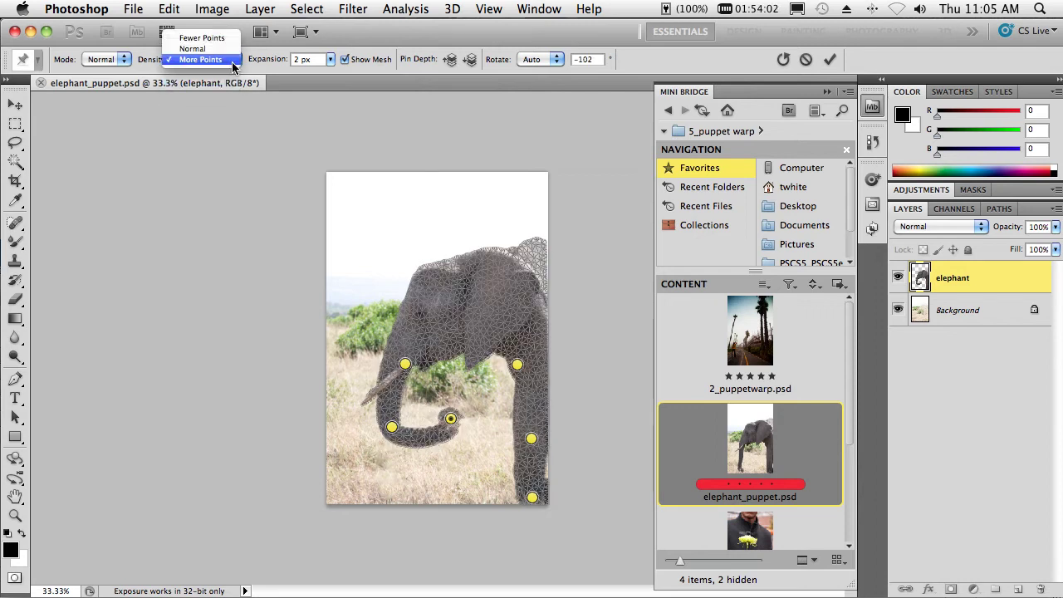
left_click(212, 46)
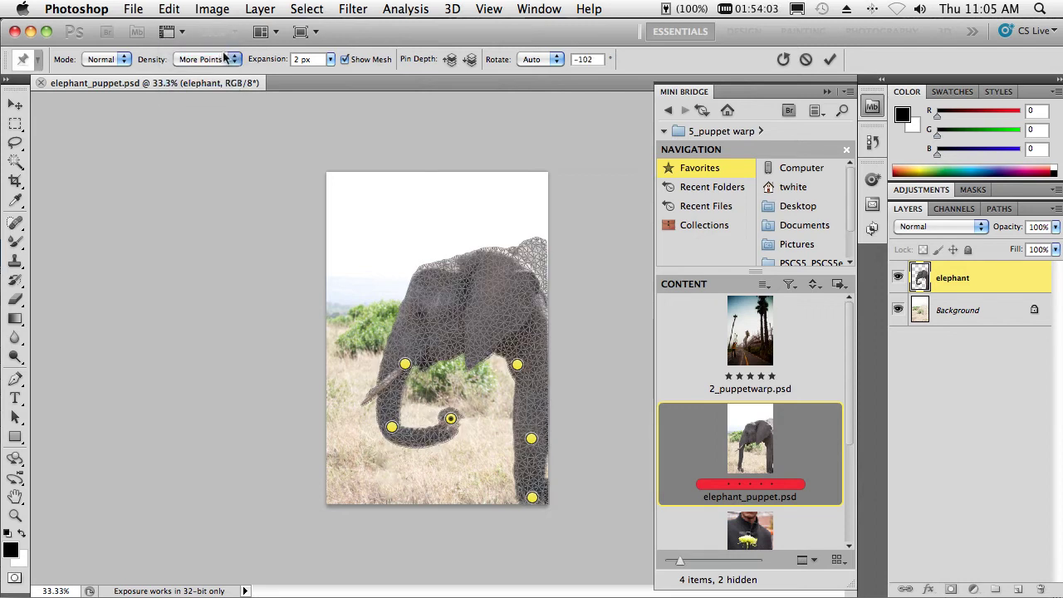
left_click(344, 60)
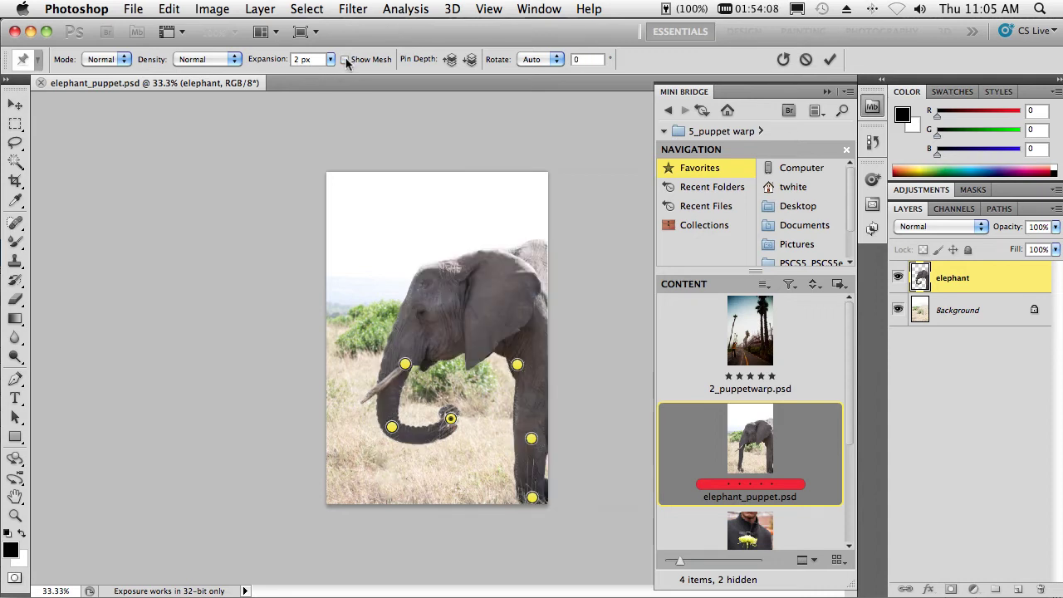
left_click(345, 59)
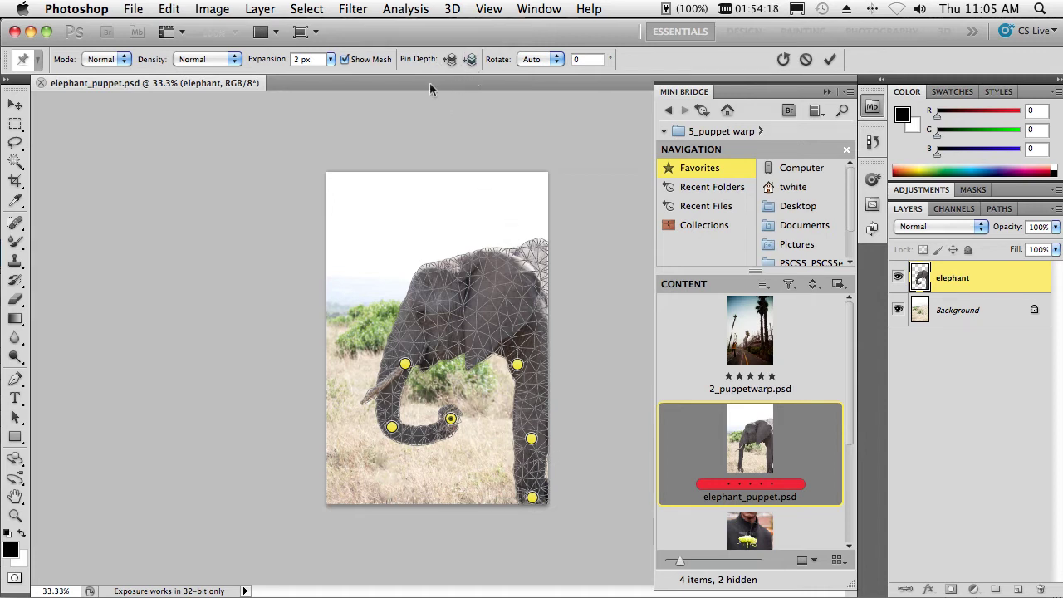
- Stretch the trunk tip, bend the body at the upper right-leg pin, and commit the puppet warp
left_click(124, 58)
key("Escape")
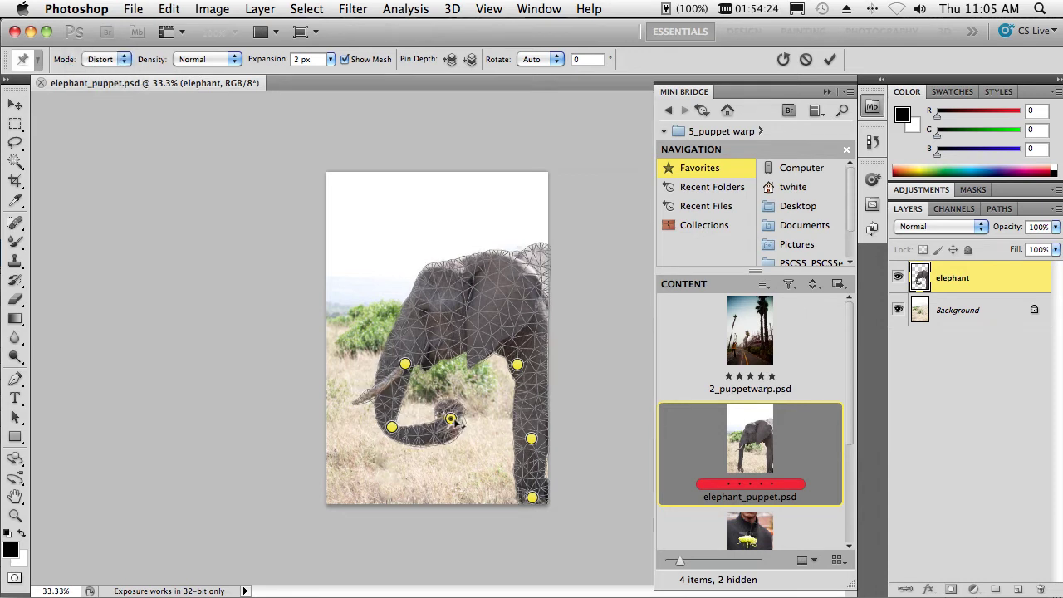
left_click_drag(449, 419, 405, 483)
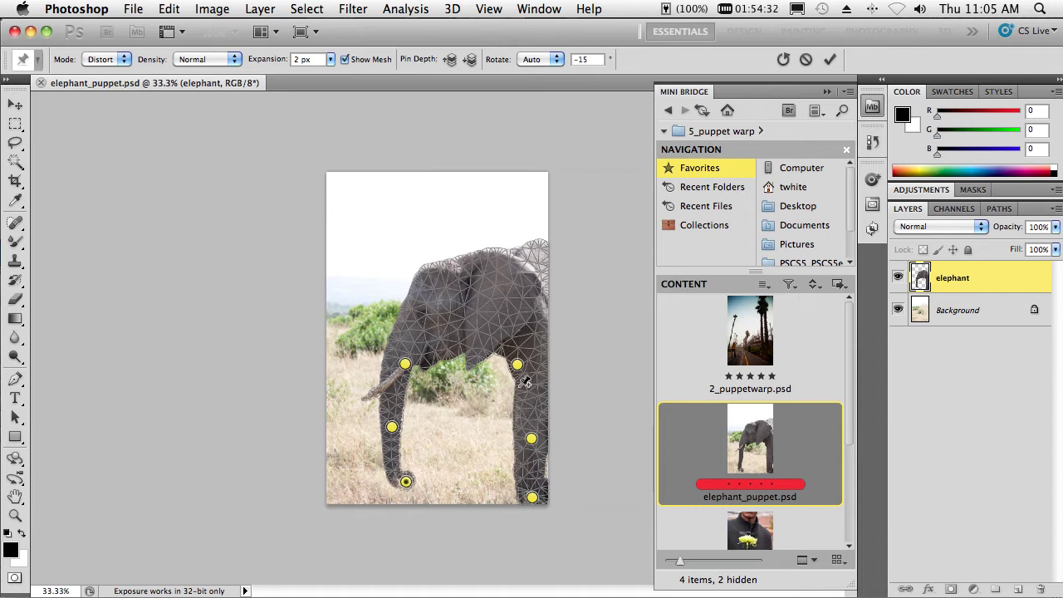
mouse_move(518, 366)
left_mouse_down()
mouse_move(528, 379)
mouse_move(538, 365)
mouse_move(525, 368)
left_mouse_up()
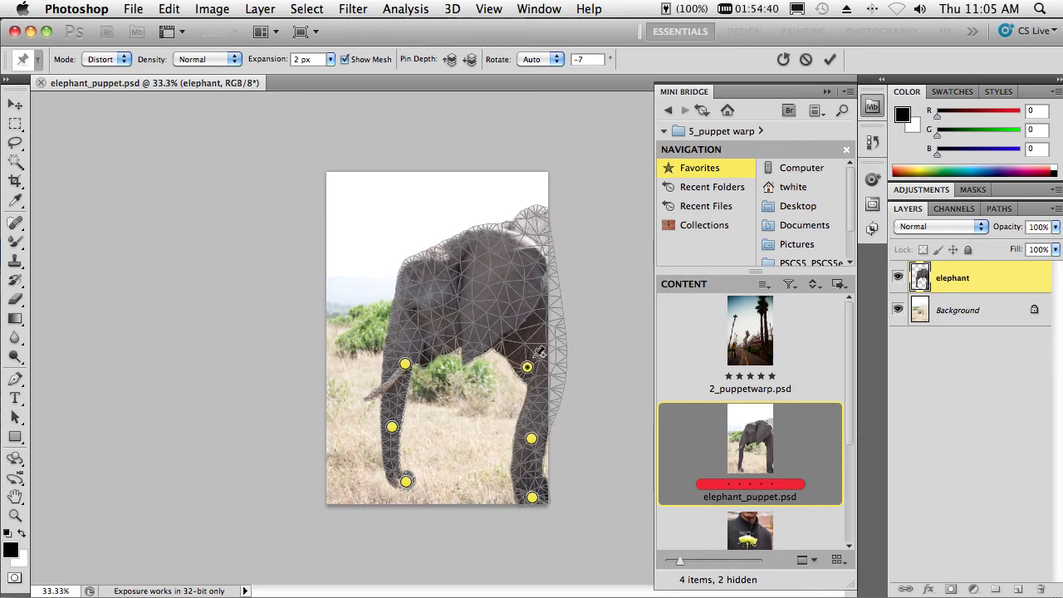
left_click(829, 59)
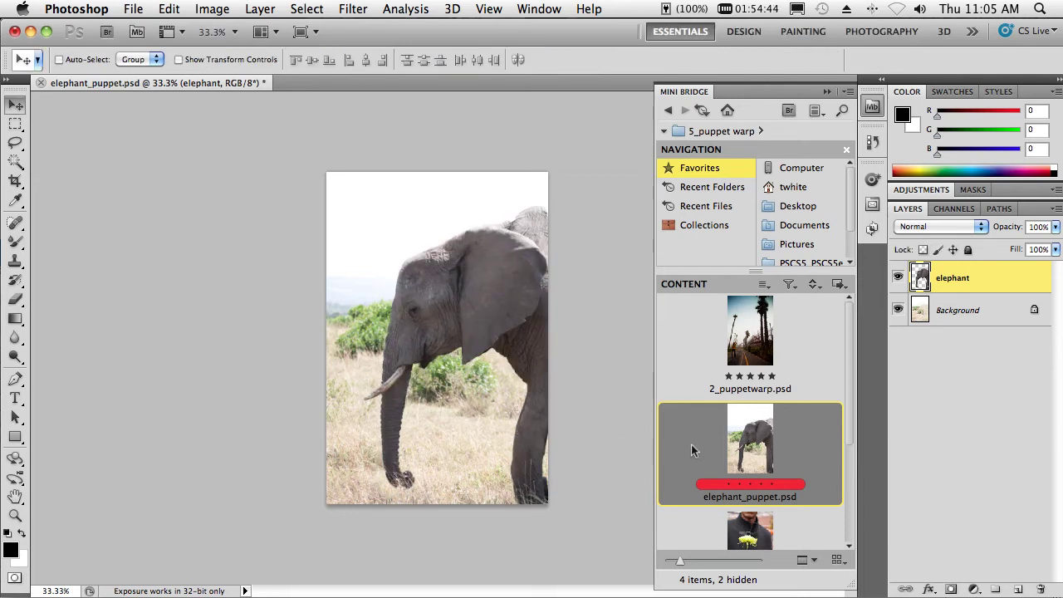
- Close the elephant document without saving and open the 6_ACR folder in Mini Bridge
key("super+w")
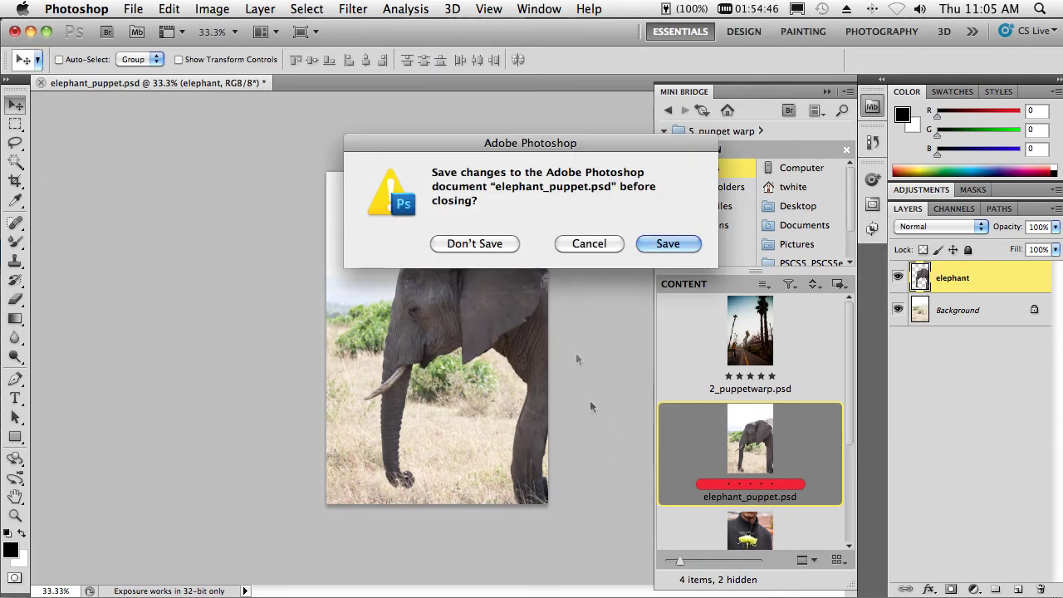
left_click(502, 246)
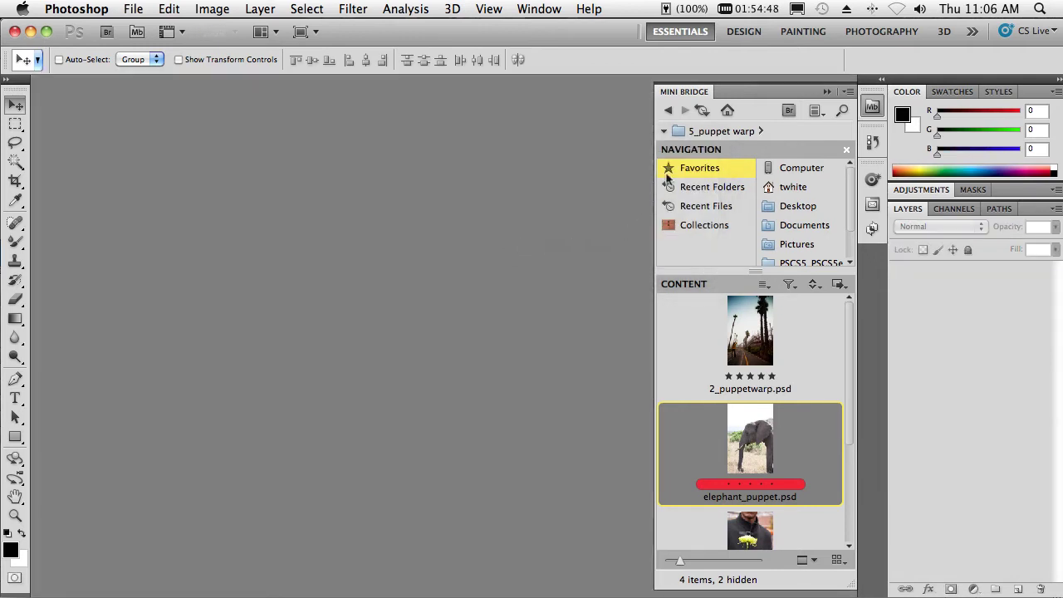
left_click(670, 110)
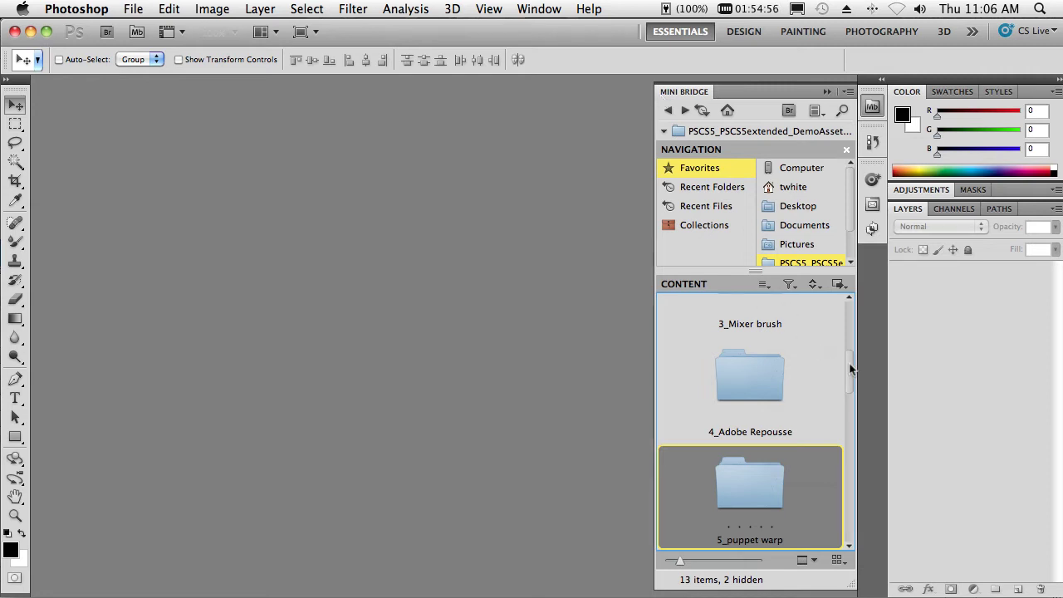
left_click_drag(849, 366, 838, 400)
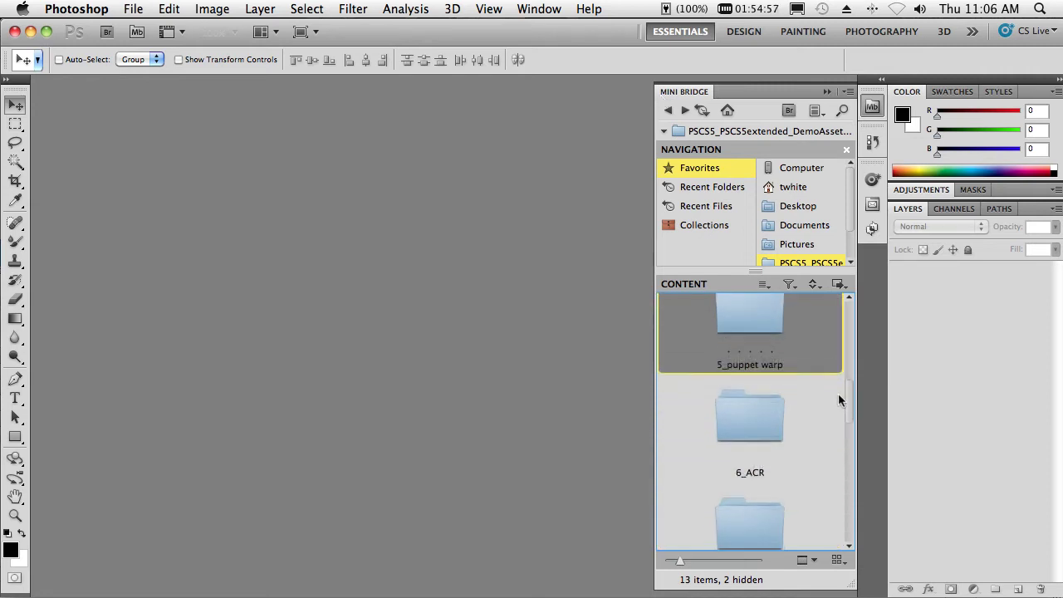
left_click(747, 392)
double_click(725, 392)
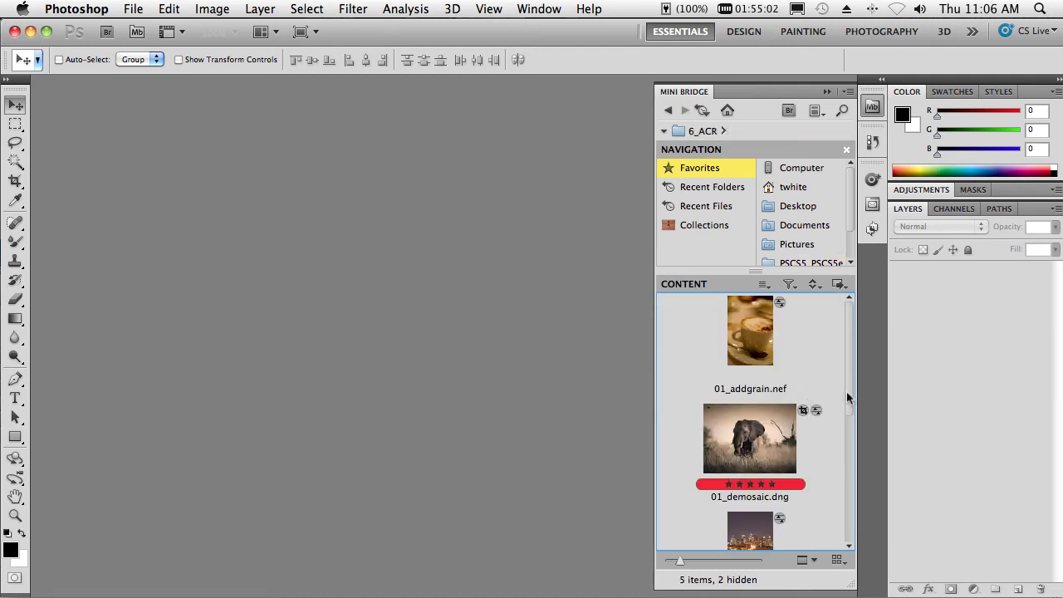
mouse_move(846, 399)
left_mouse_down()
mouse_move(836, 421)
mouse_move(847, 396)
left_mouse_up()
- Select the raw photos 01_addgrain.nef, 01_demosaic.dng and 01_noise.dng together
left_click(748, 357)
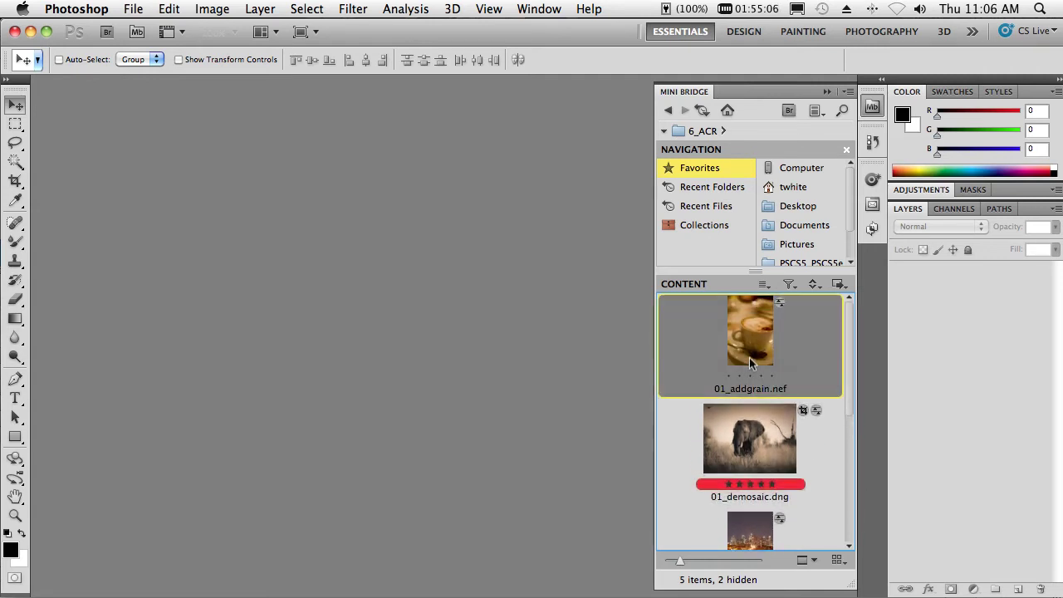
left_click(753, 440, "shift")
scroll(847, 415, "down", 3)
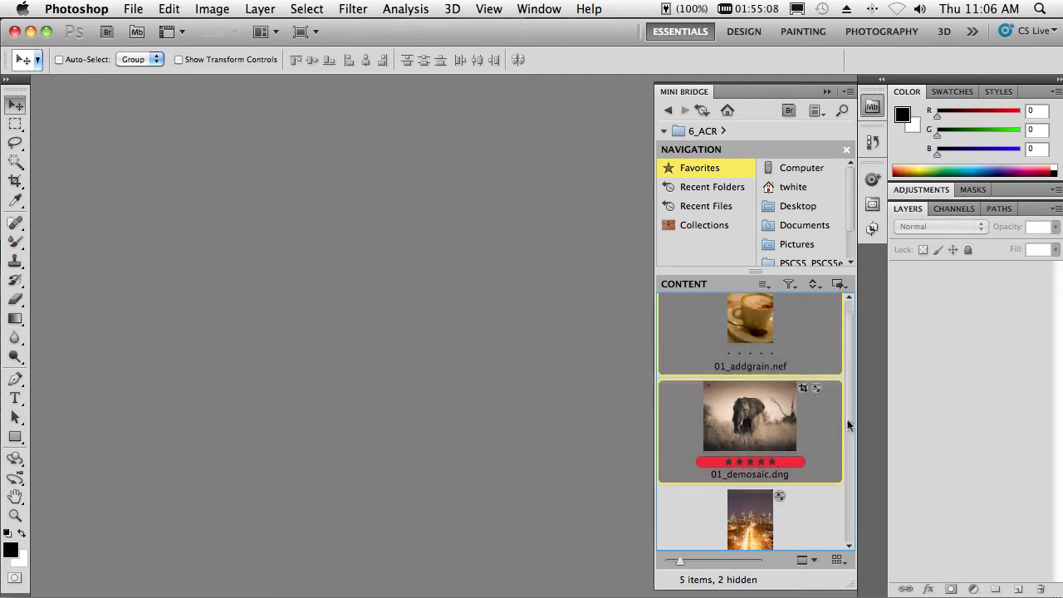
left_click(749, 481, "shift")
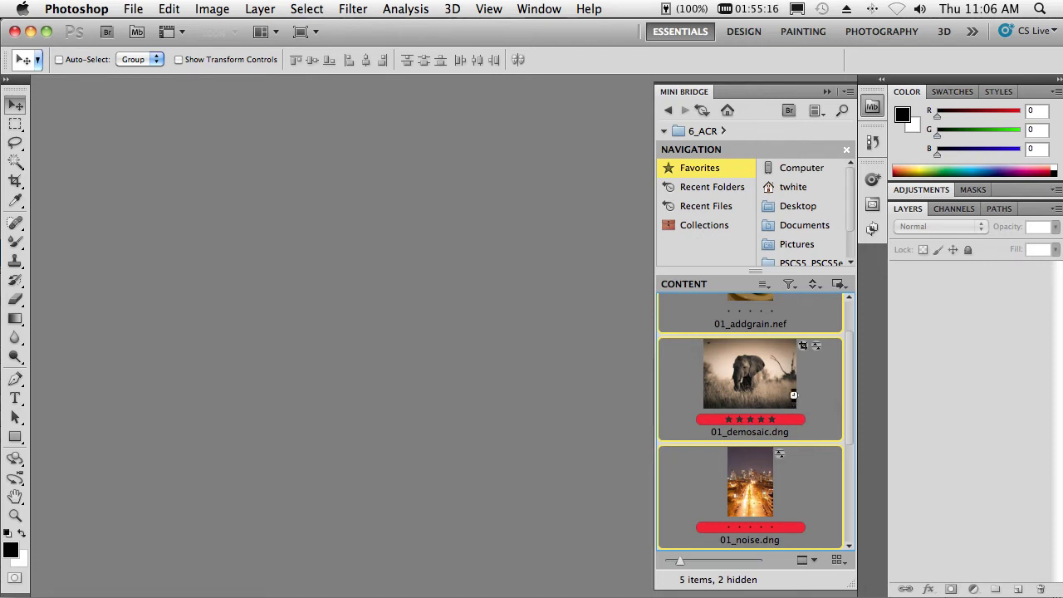
- Open the three raws in a maximised Camera Raw window and display 01_demosaic.dng
double_click(792, 401)
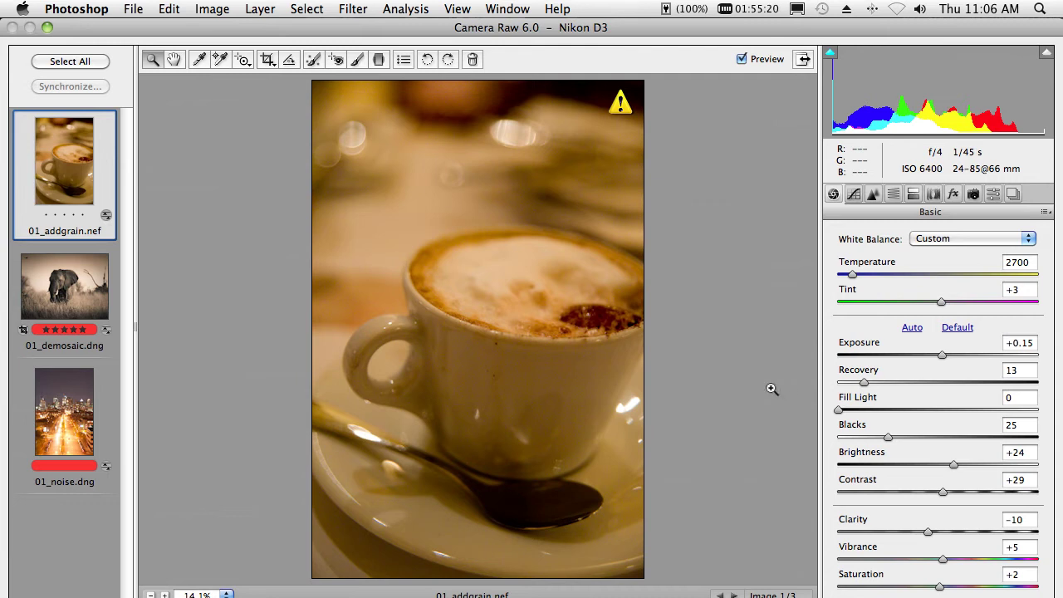
left_click(48, 29)
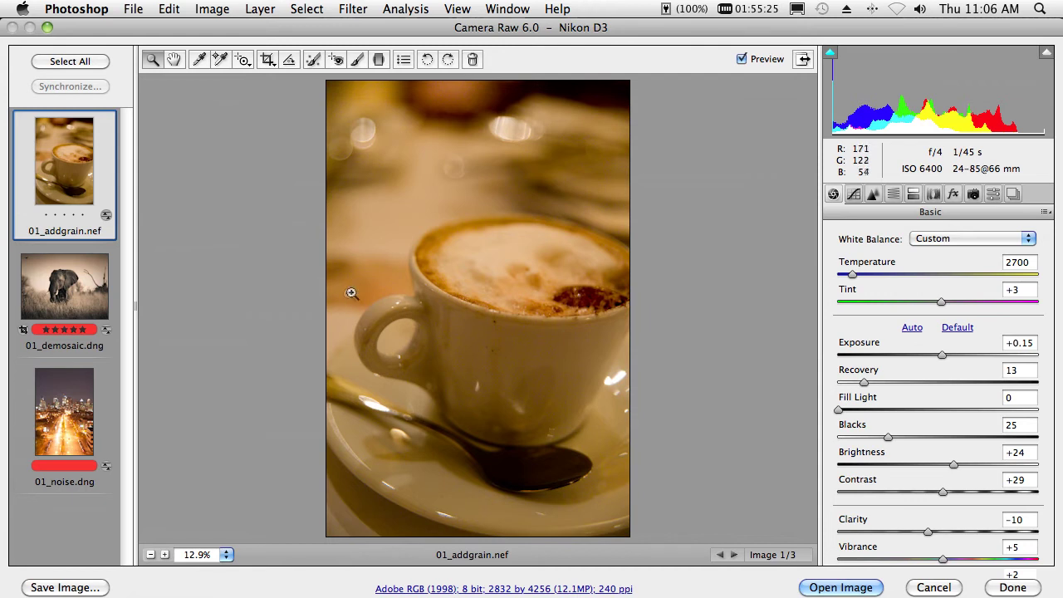
left_click(94, 292)
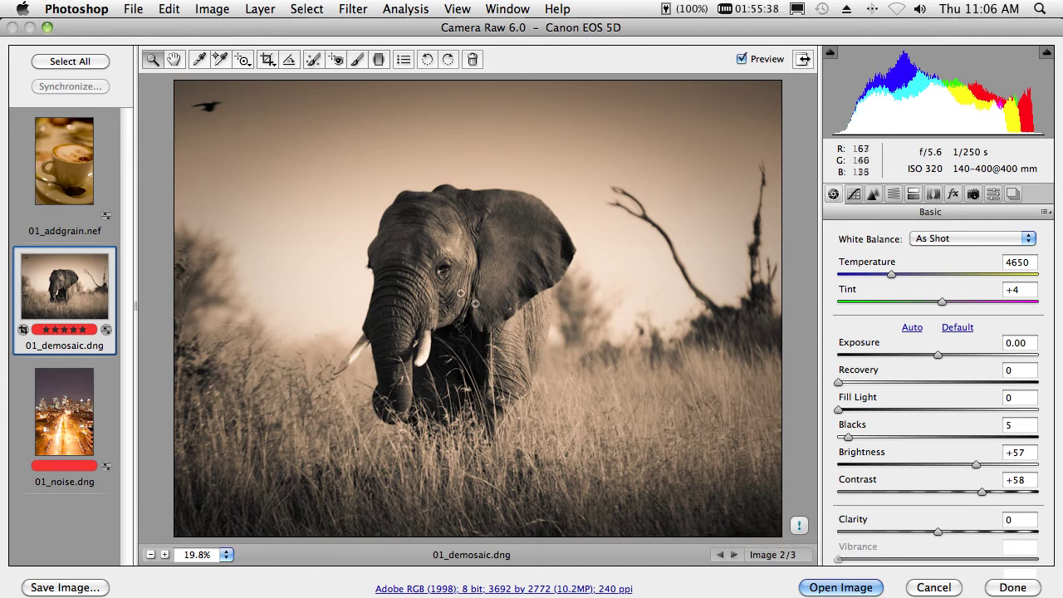
- Zoom into the elephant, update 01_demosaic.dng to Process 2010, then move on to 01_noise.dng
left_click_drag(368, 188, 579, 431)
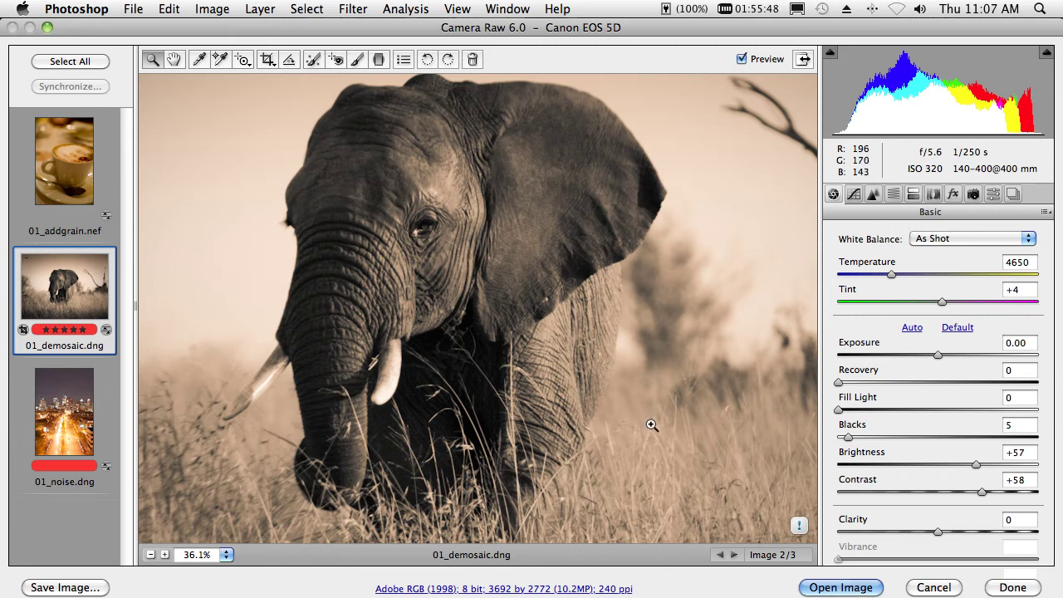
left_click(798, 528)
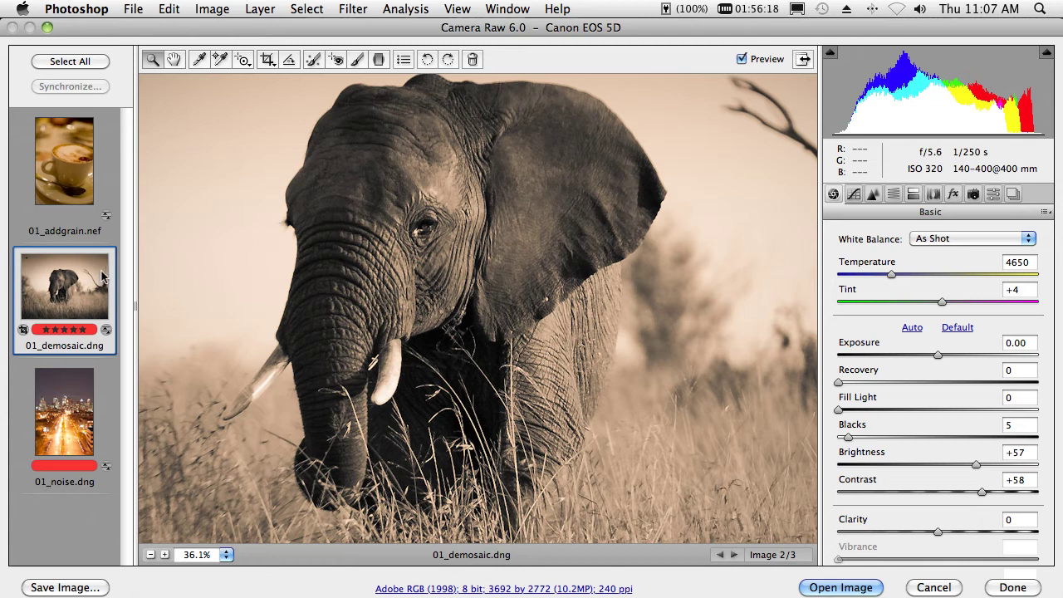
left_click(86, 425)
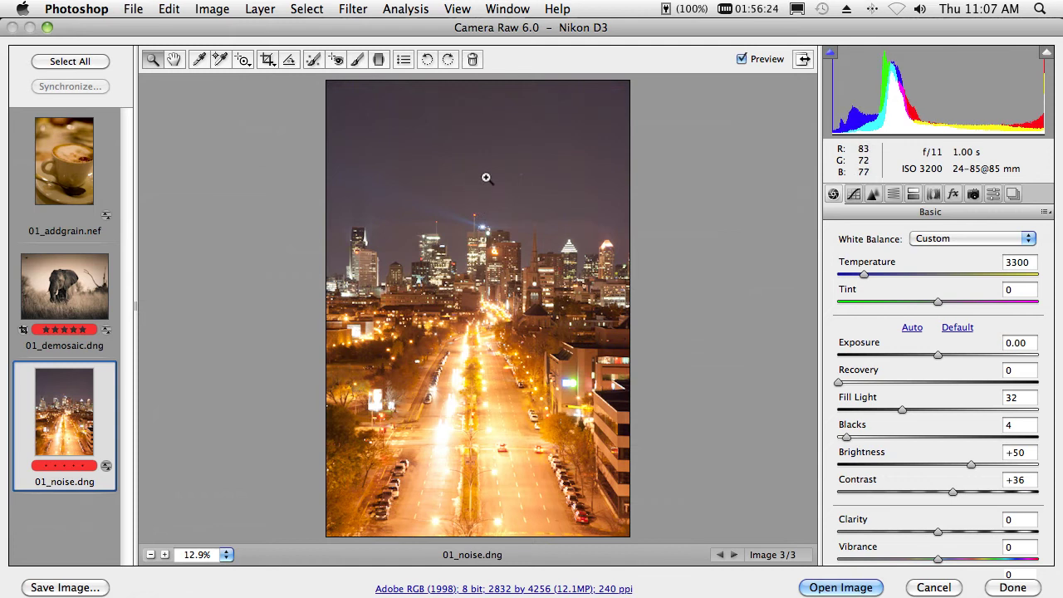
- Zoom in on the city skyline and church spire, then show the Detail panel
left_click_drag(489, 170, 521, 242)
left_click_drag(581, 307, 568, 316)
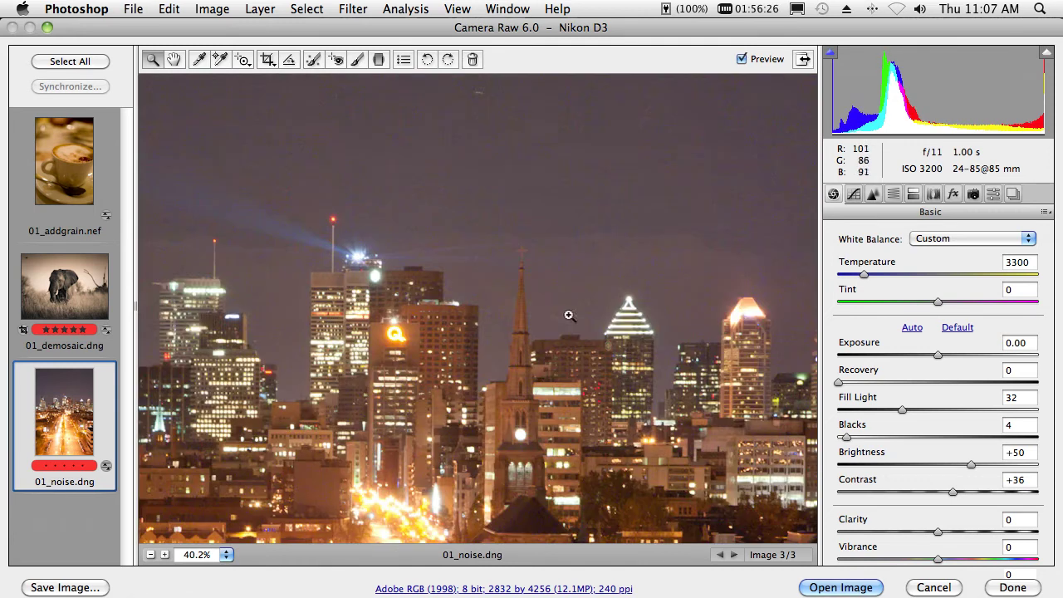
left_click_drag(484, 200, 588, 372)
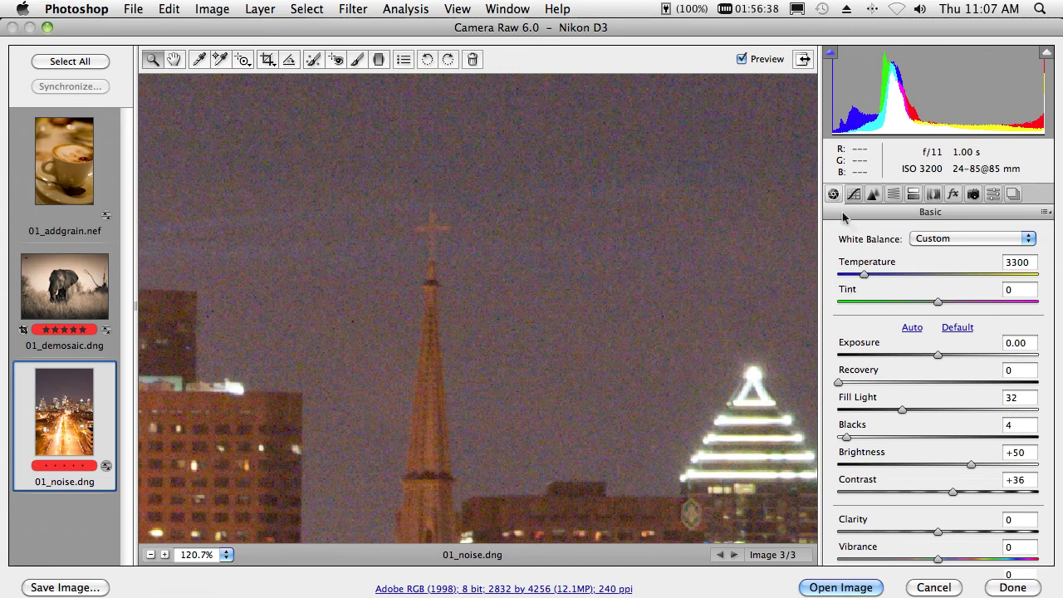
left_click(872, 194)
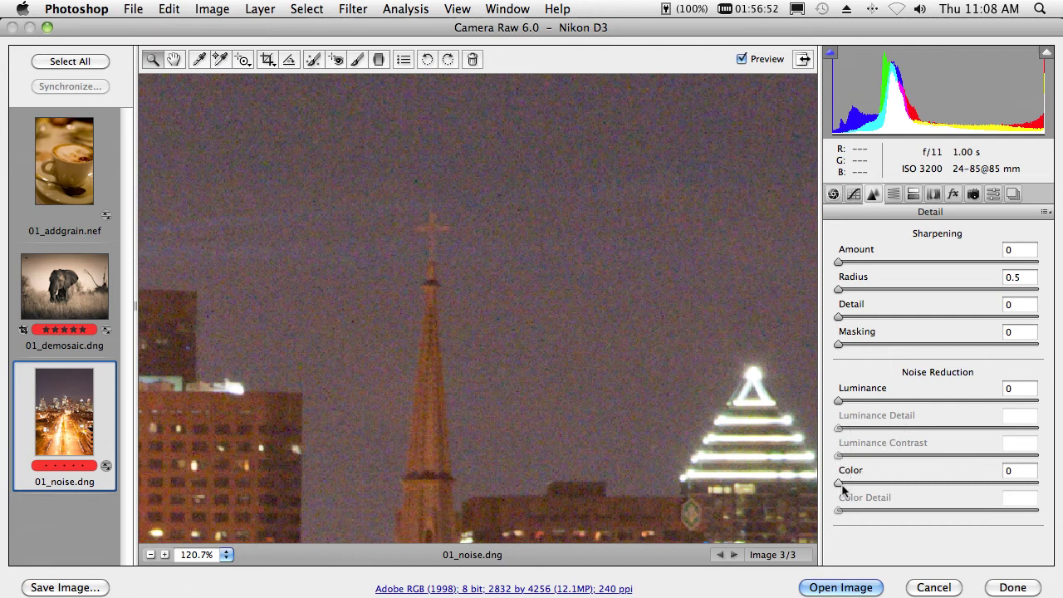
- Set Color noise reduction to 25 and Luminance noise reduction to 61
left_click_drag(840, 488, 897, 489)
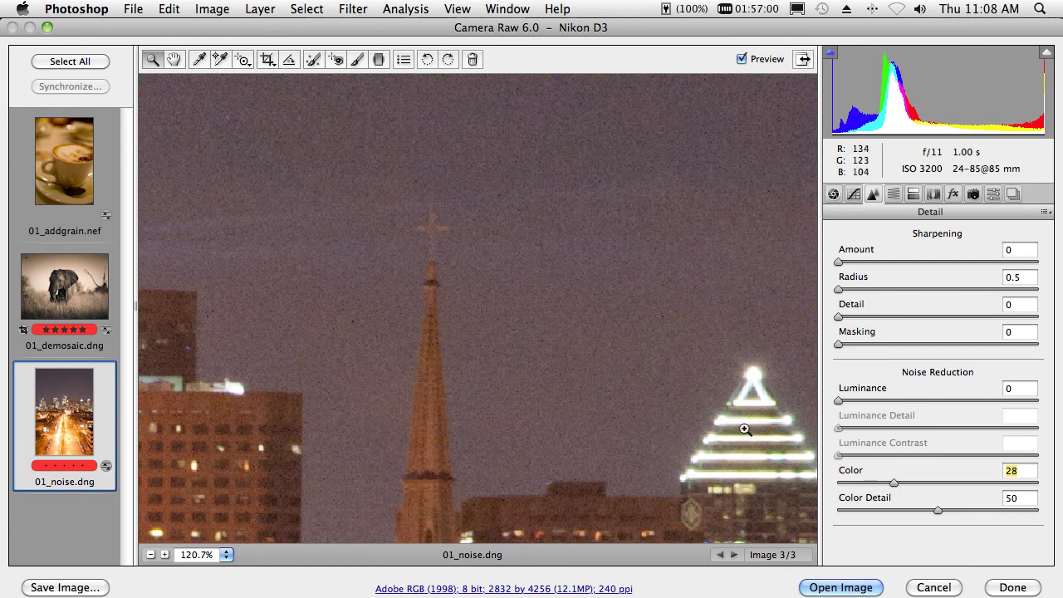
mouse_move(892, 487)
left_mouse_down()
mouse_move(860, 487)
mouse_move(887, 484)
left_mouse_up()
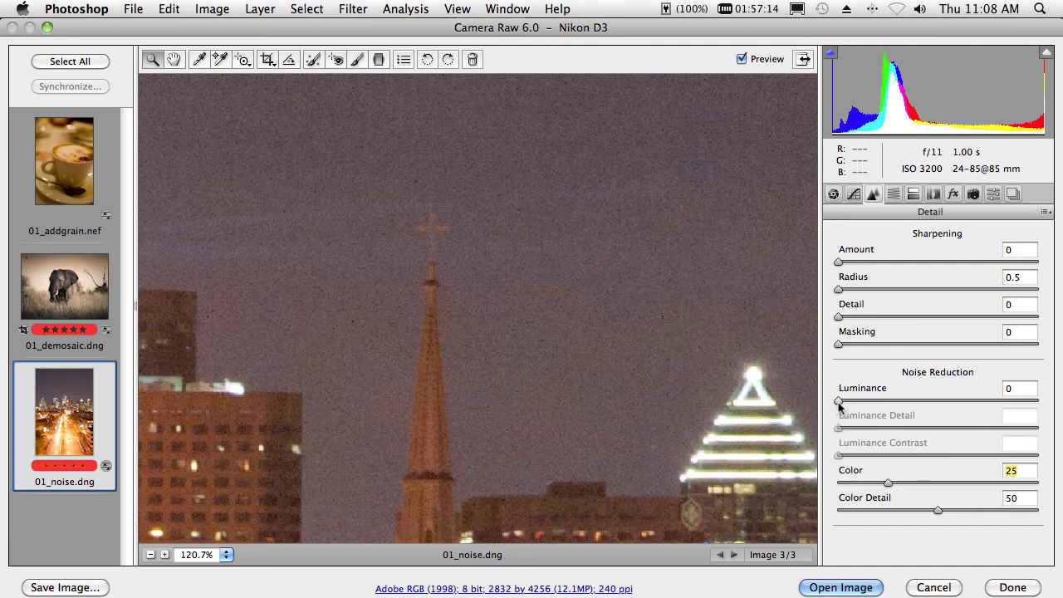
left_click_drag(840, 401, 959, 402)
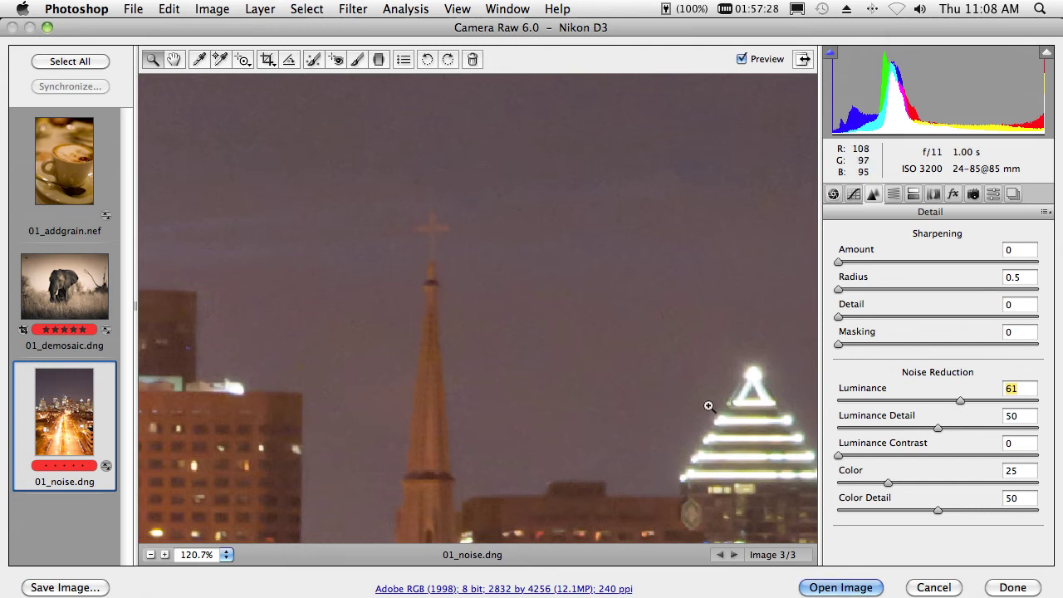
- Zoom out to 50% and back in to 200% on the church spire
left_click(151, 555)
left_click(152, 554)
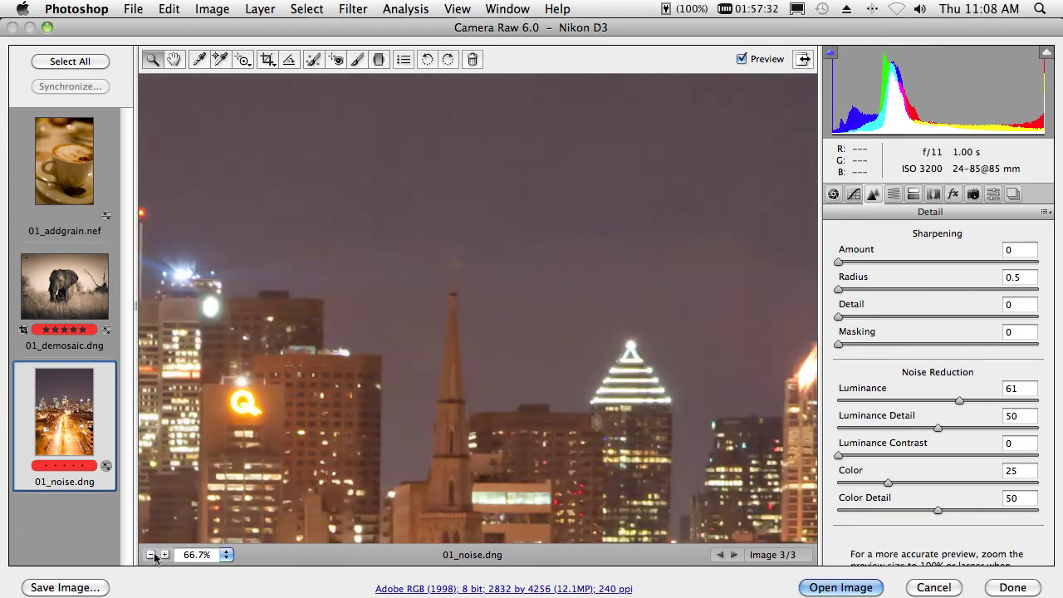
left_click(151, 555)
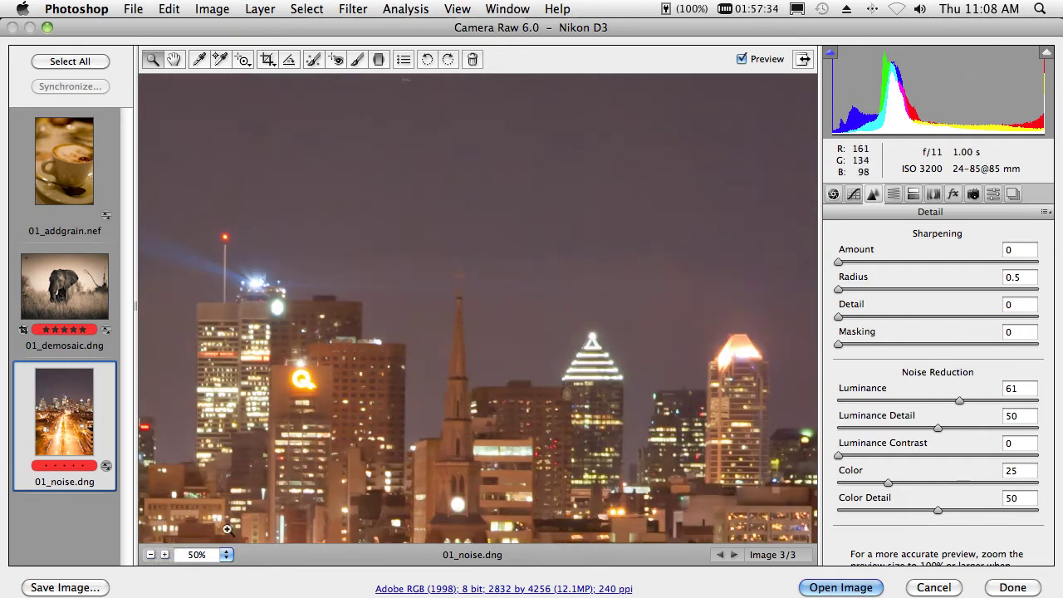
left_click(165, 555)
left_click(165, 554)
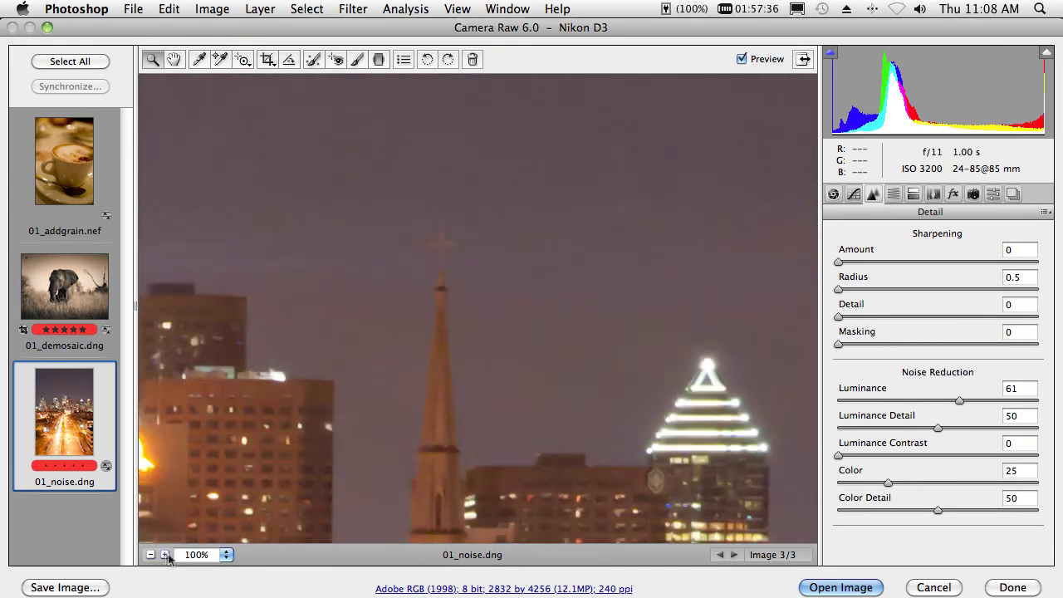
left_click(164, 554)
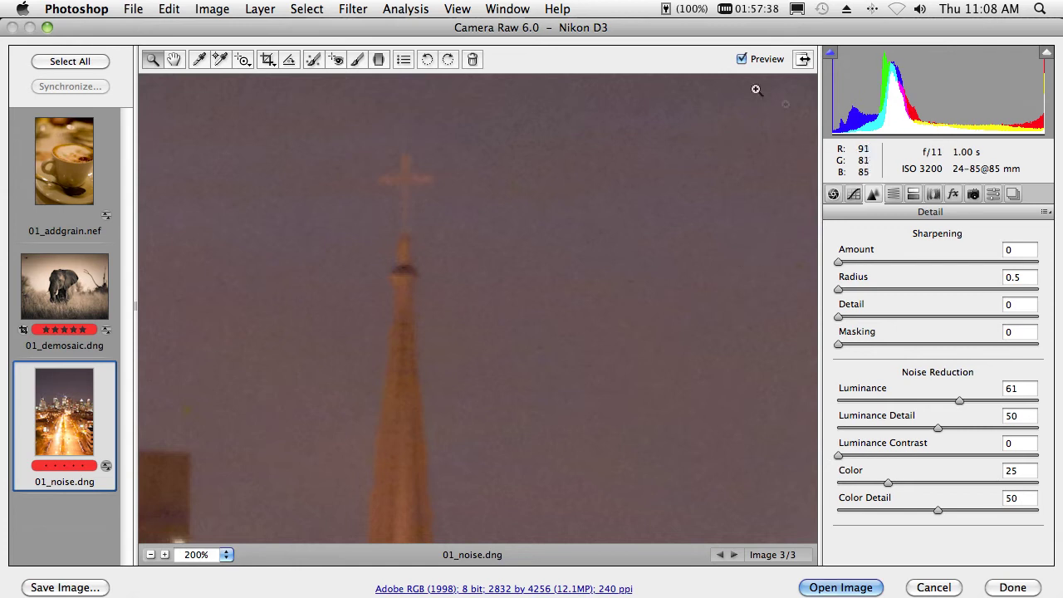
- Toggle Preview off and on to compare with the original, then show 01_addgrain.nef
left_click(742, 60)
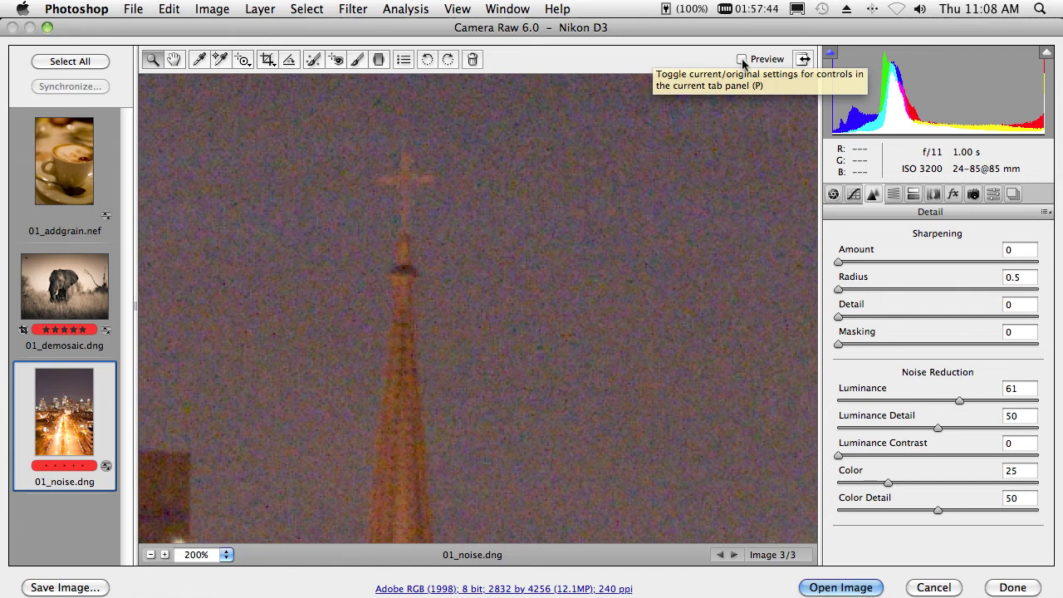
left_click(742, 60)
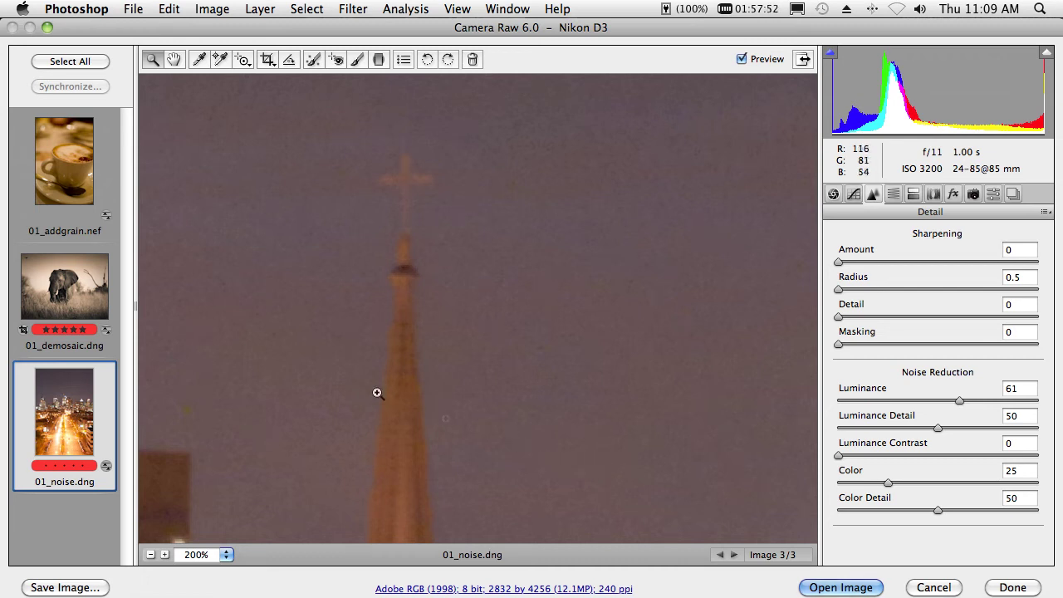
left_click(79, 193)
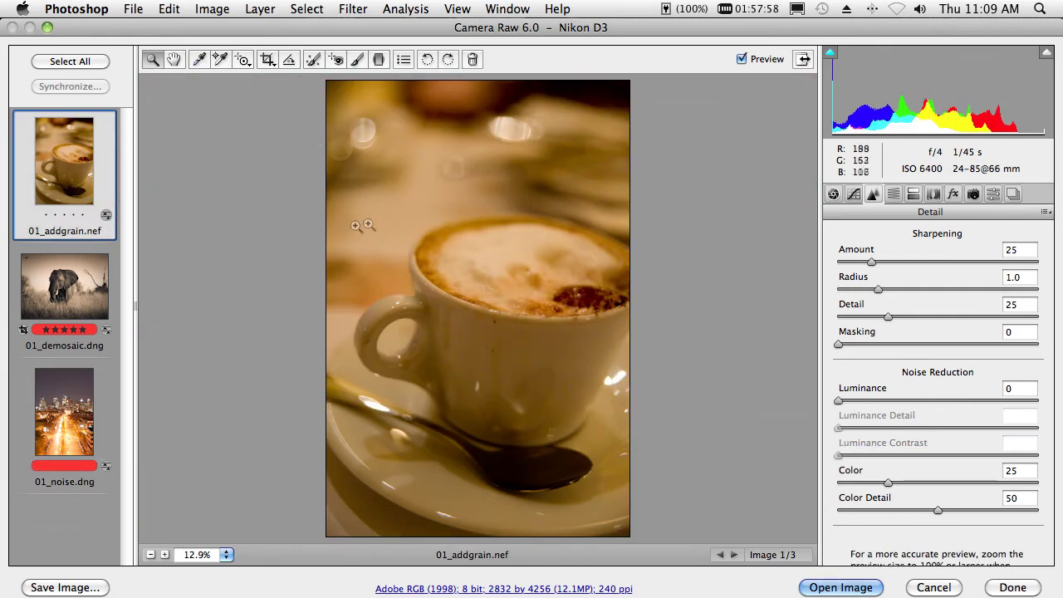
- Set white balance from a neutral spot on the cup, zoom into its rim, and show the Effects panel
left_click(200, 60)
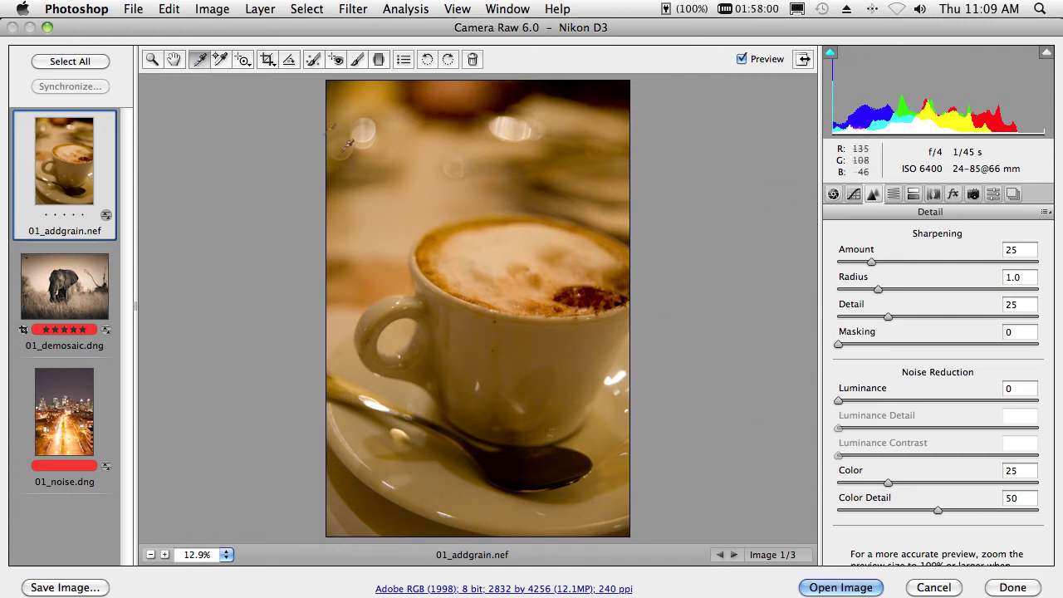
left_click(399, 217)
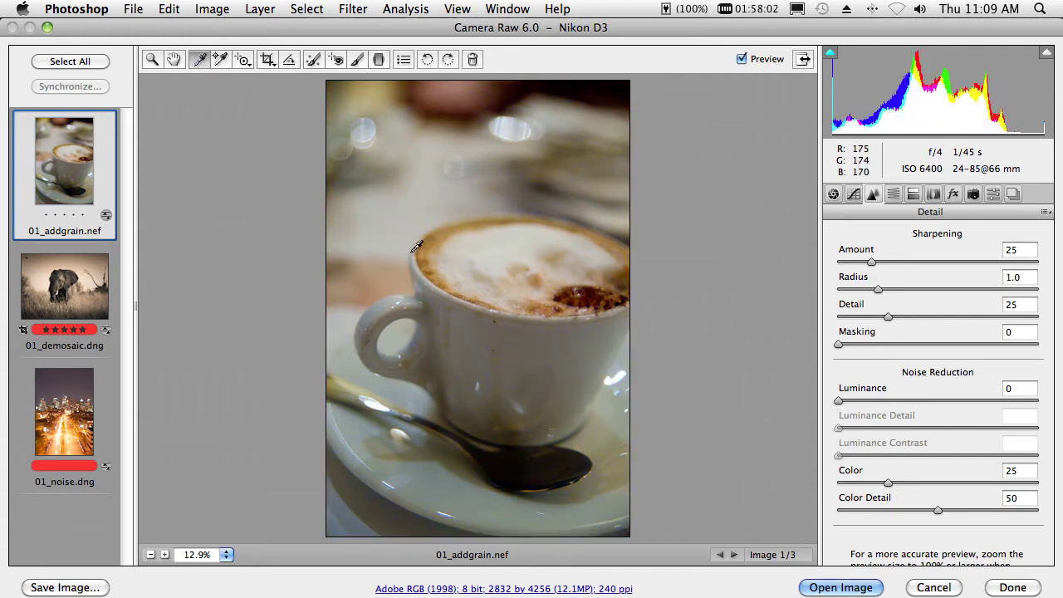
left_click(153, 60)
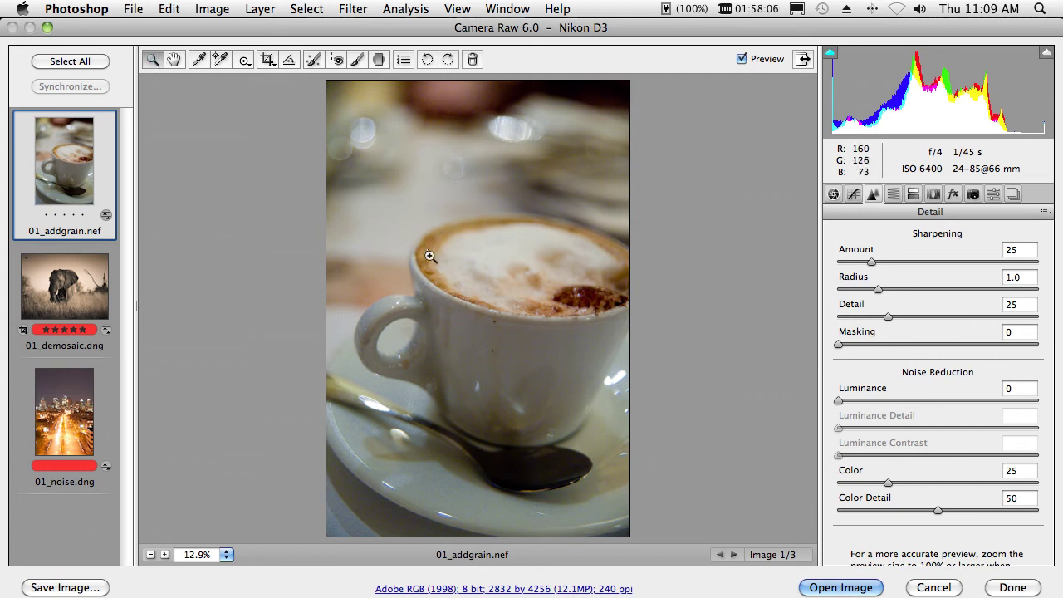
left_click_drag(427, 251, 516, 365)
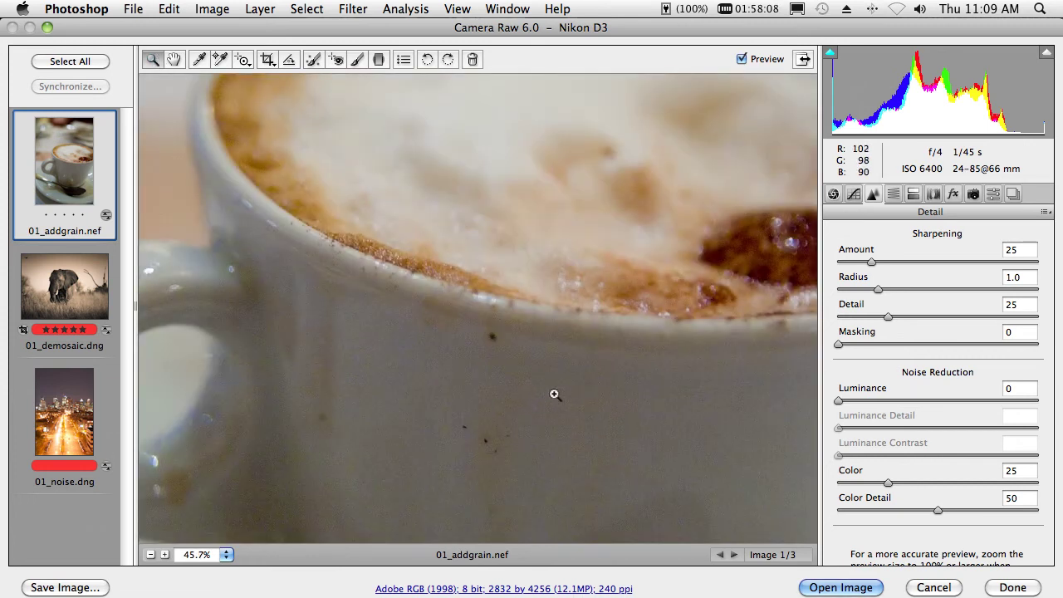
left_click(952, 193)
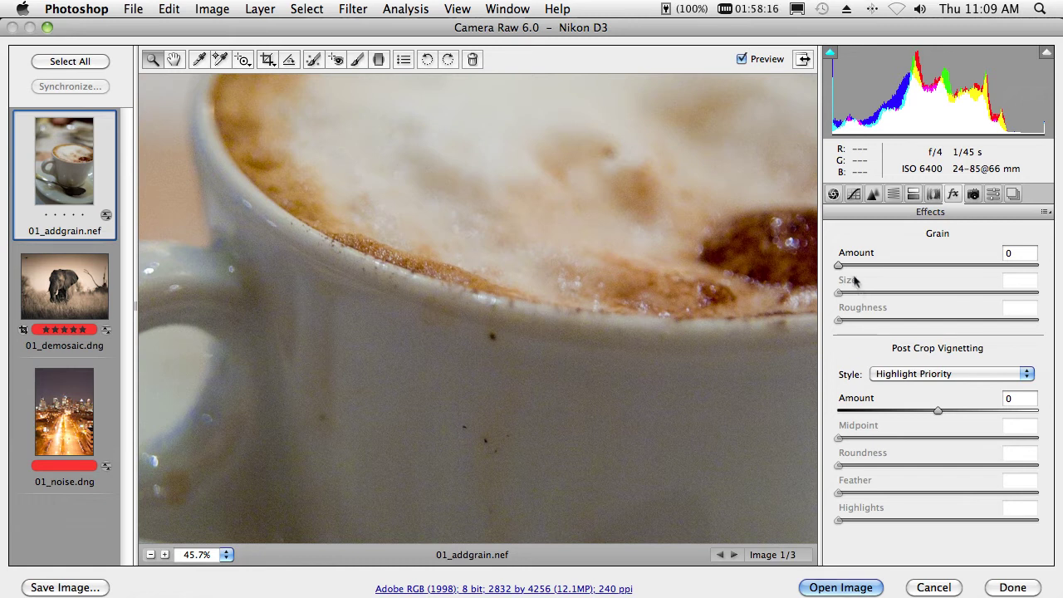
- Add film grain to 01_addgrain.nef: Amount 66, Size 31, Roughness 65, viewing the whole photo
left_click_drag(839, 269, 903, 274)
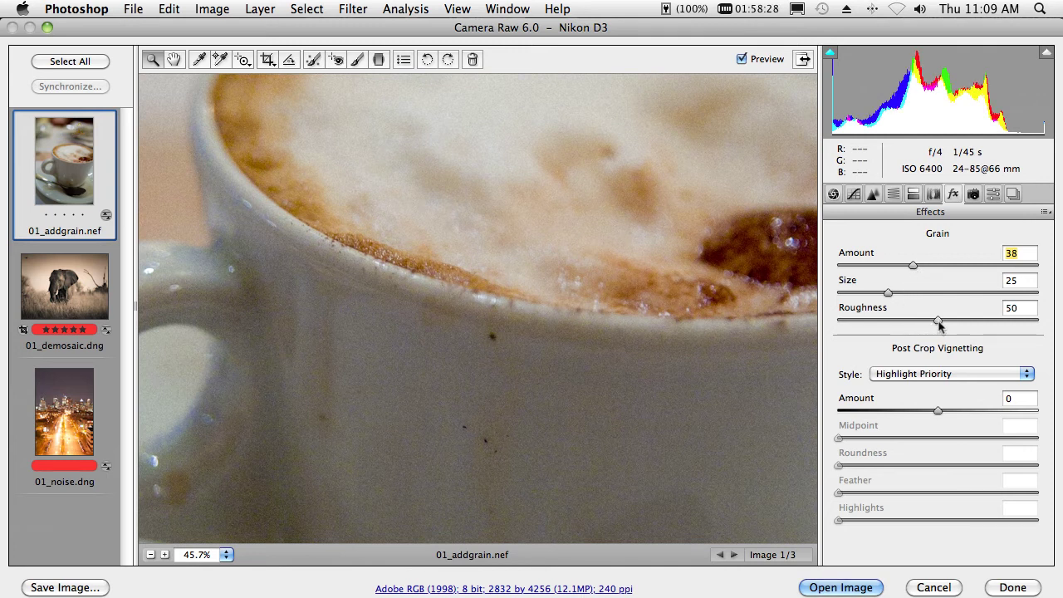
left_click_drag(940, 325, 959, 323)
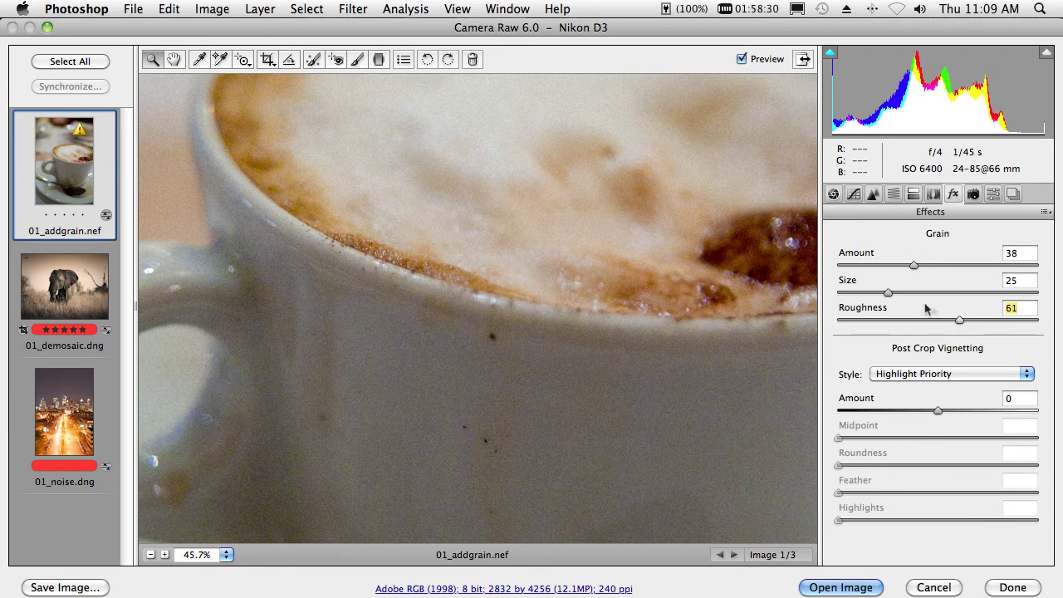
left_click_drag(888, 292, 970, 266)
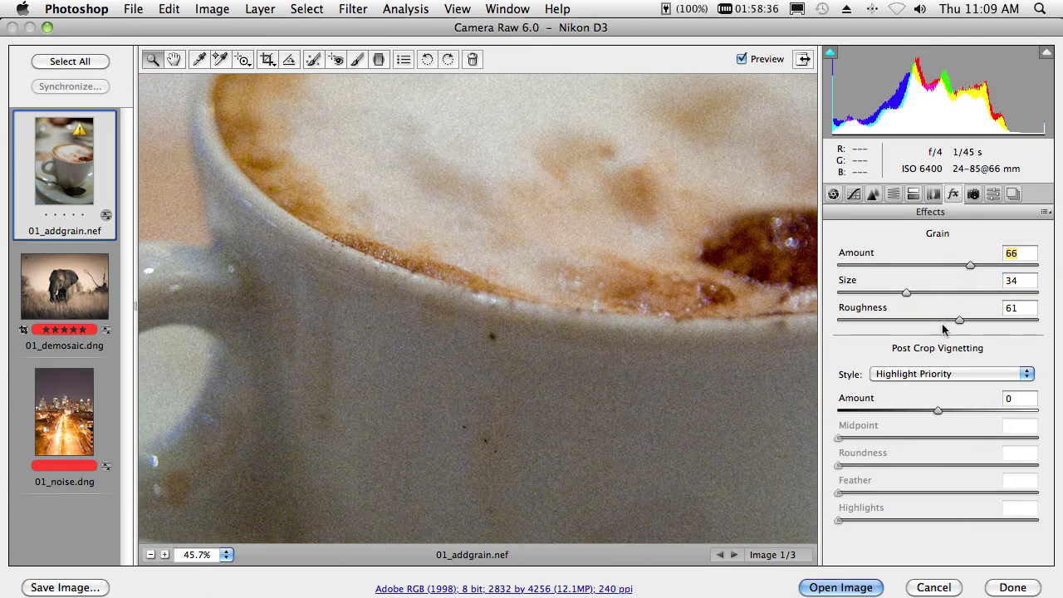
left_click_drag(959, 321, 973, 321)
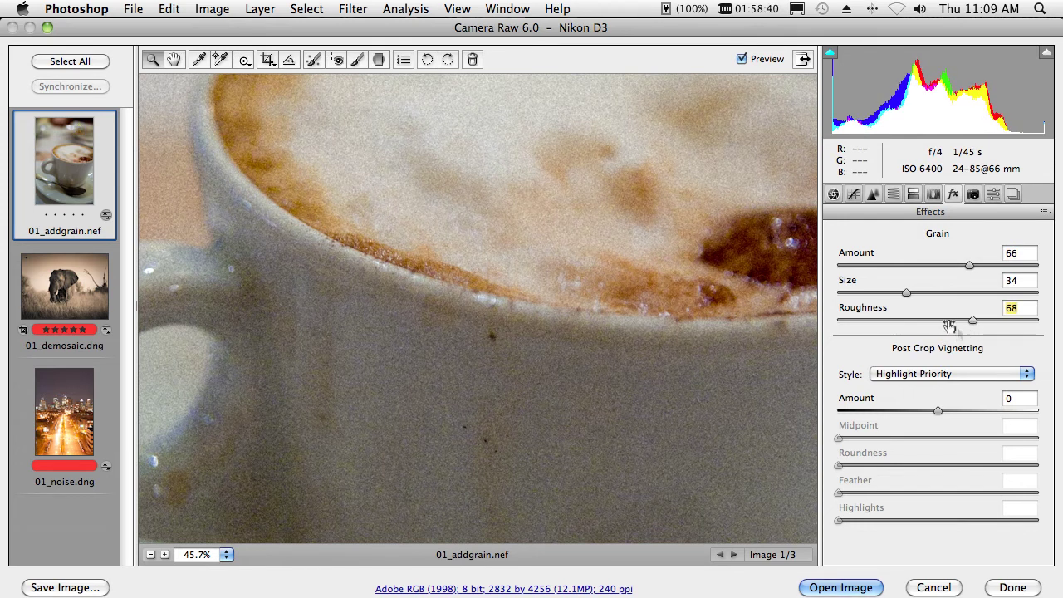
mouse_move(906, 294)
left_mouse_down()
mouse_move(935, 298)
mouse_move(900, 293)
left_mouse_up()
left_click_drag(968, 320, 963, 320)
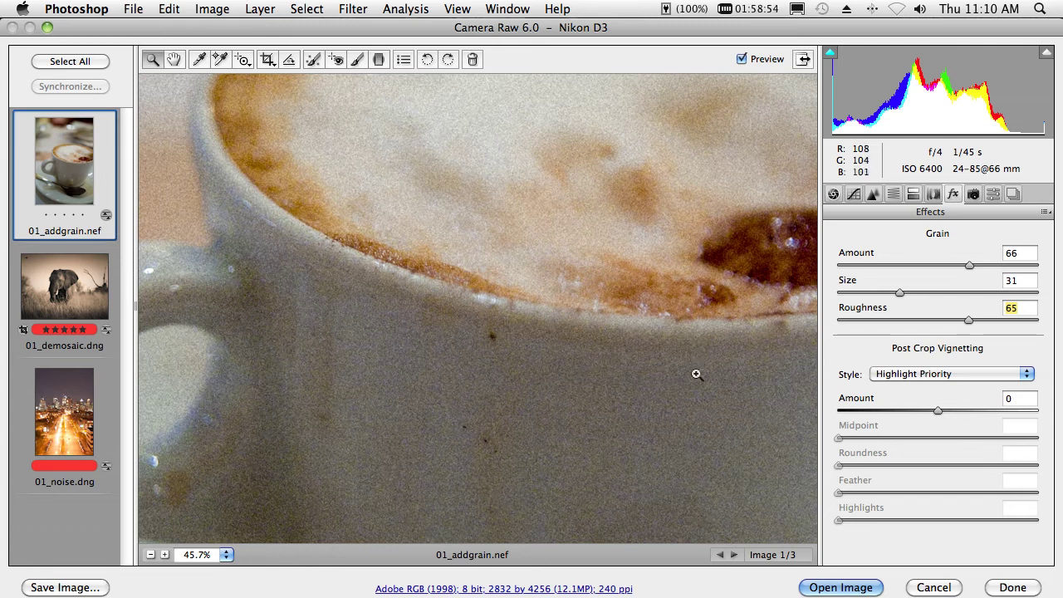
left_click(151, 554)
left_click(151, 554)
left_click(151, 554)
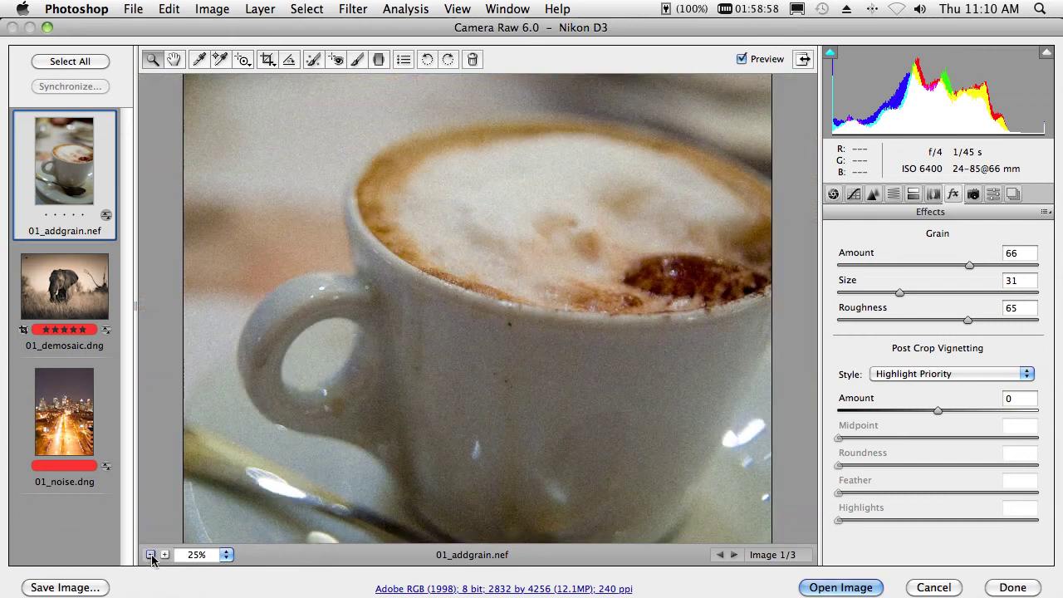
left_click(151, 554)
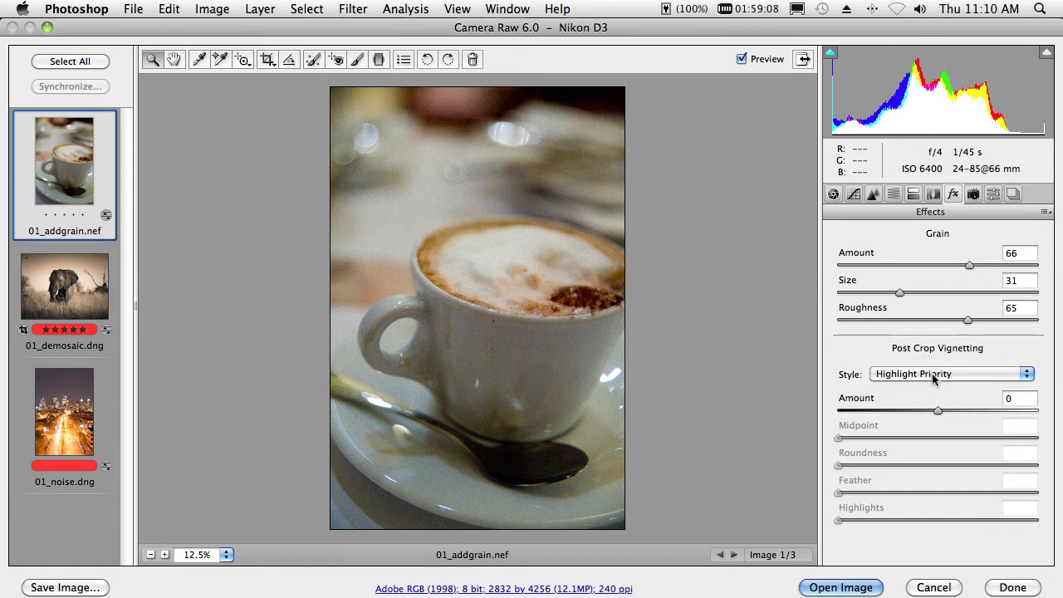
- Apply a Highlight Priority vignette: Amount -48, Midpoint 38, Roundness -14, Feather 50, Highlights 17
left_click(937, 375)
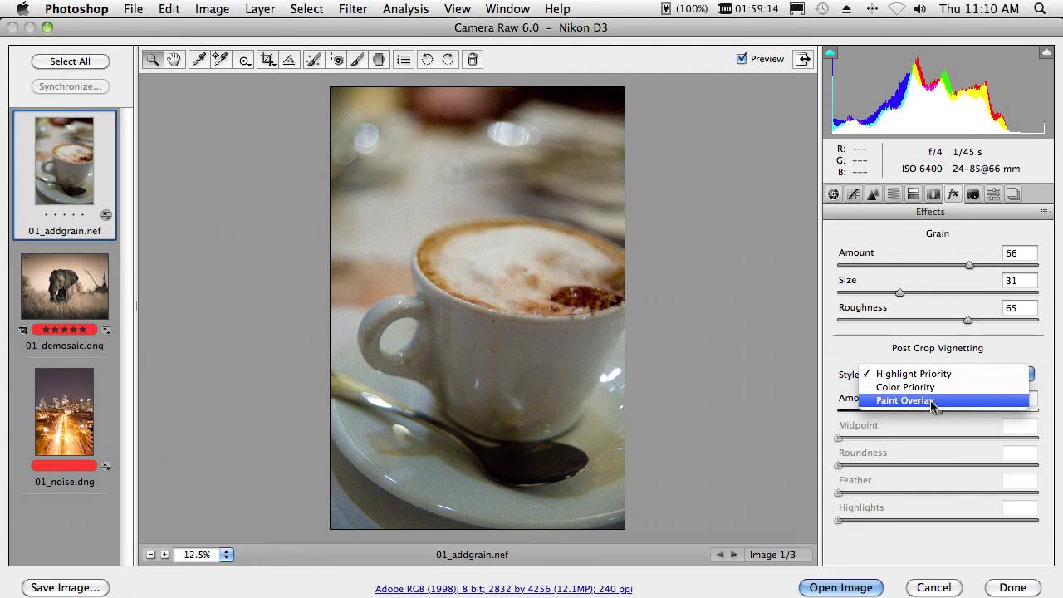
left_click(880, 373)
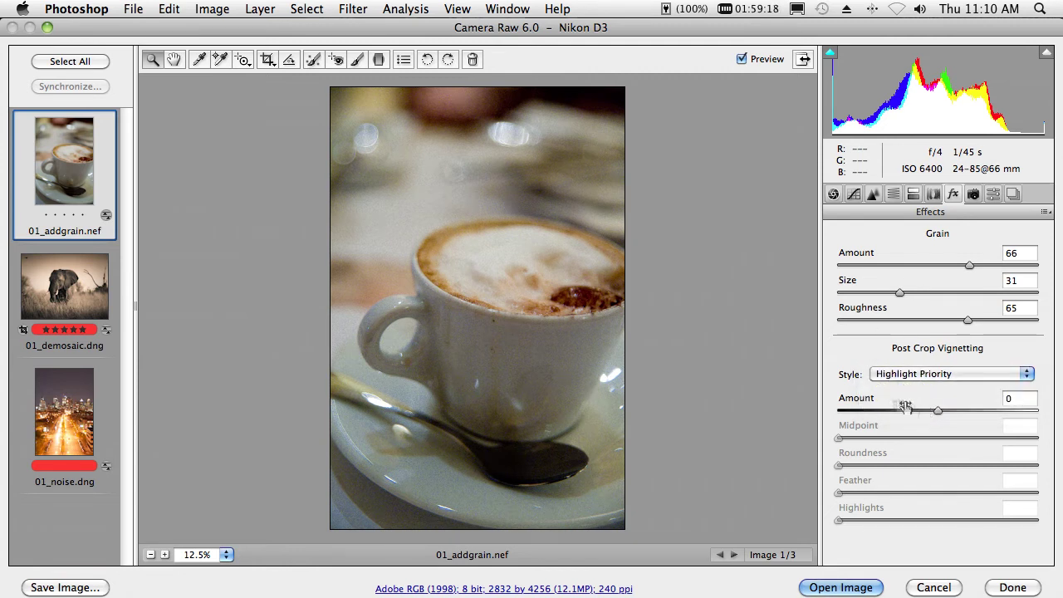
left_click(937, 413)
left_click_drag(937, 413, 855, 494)
left_click(931, 441)
left_click(935, 493)
left_click_drag(849, 493, 938, 495)
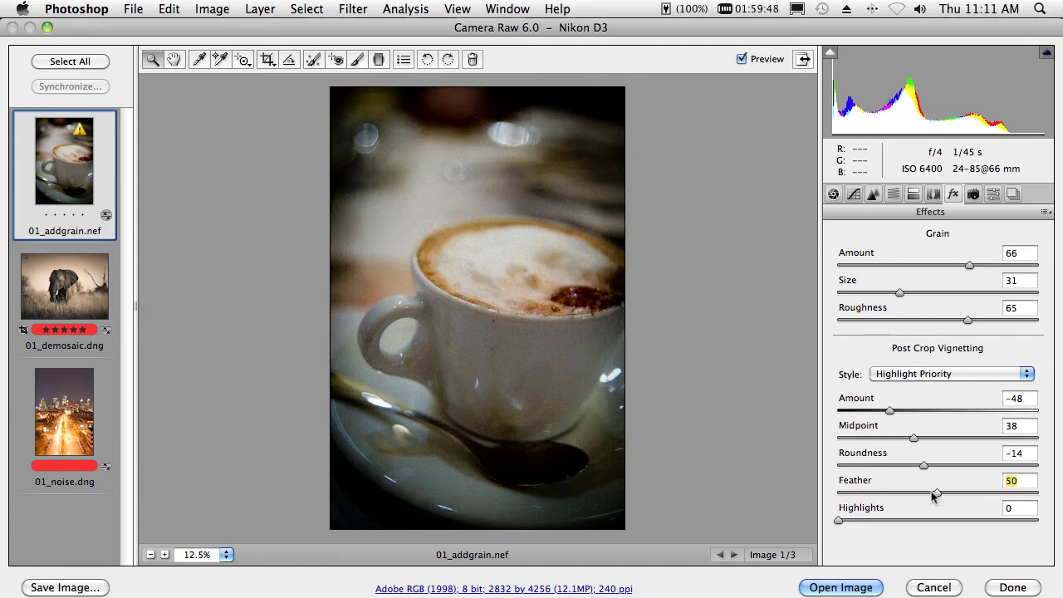
left_click(837, 520)
left_click_drag(838, 520, 868, 521)
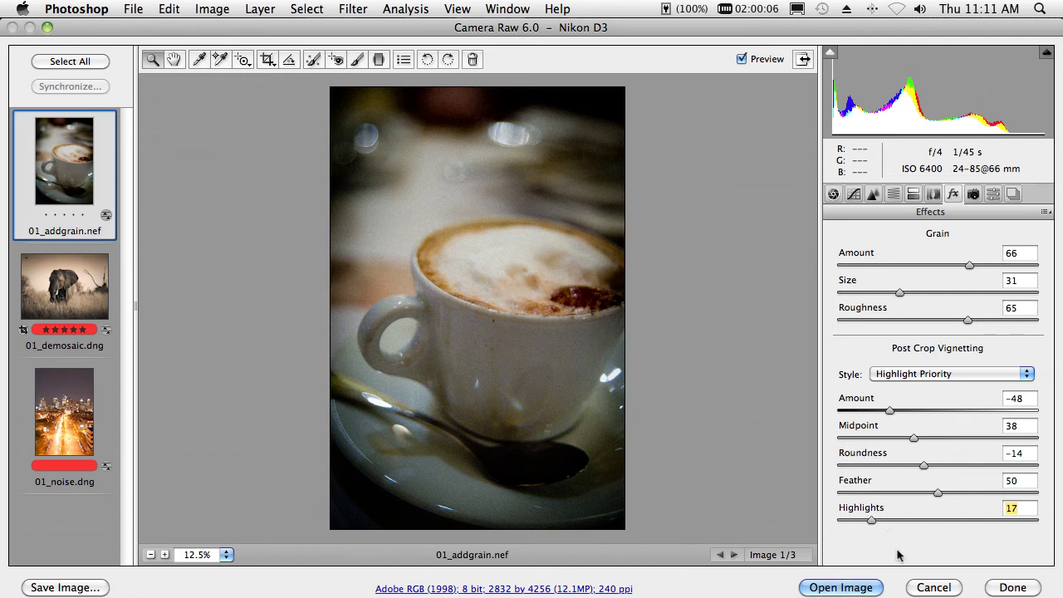
- Cancel Camera Raw and confirm discarding the changes to all images
left_click(927, 588)
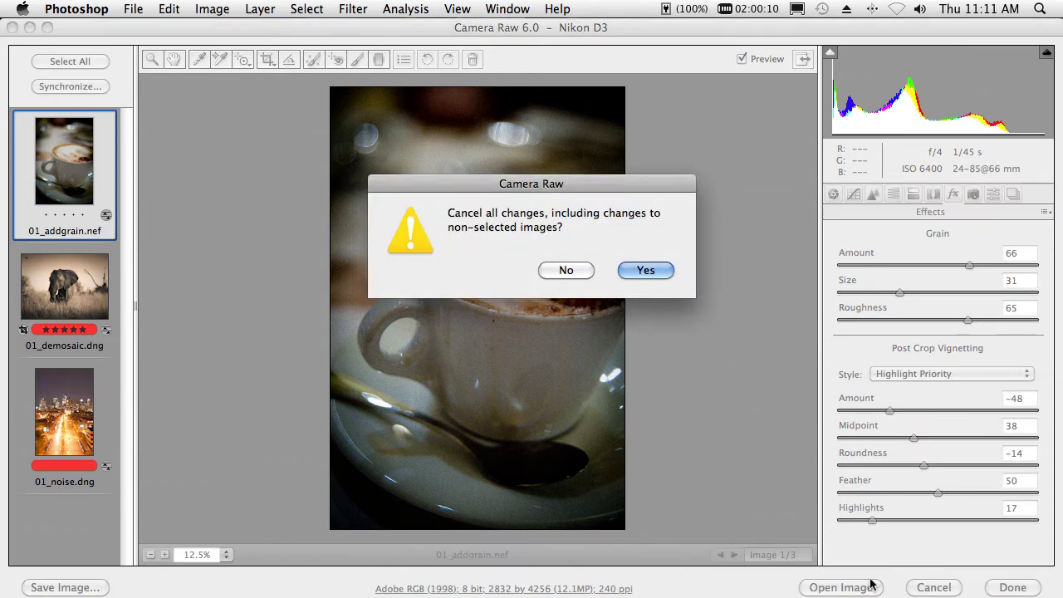
left_click(635, 270)
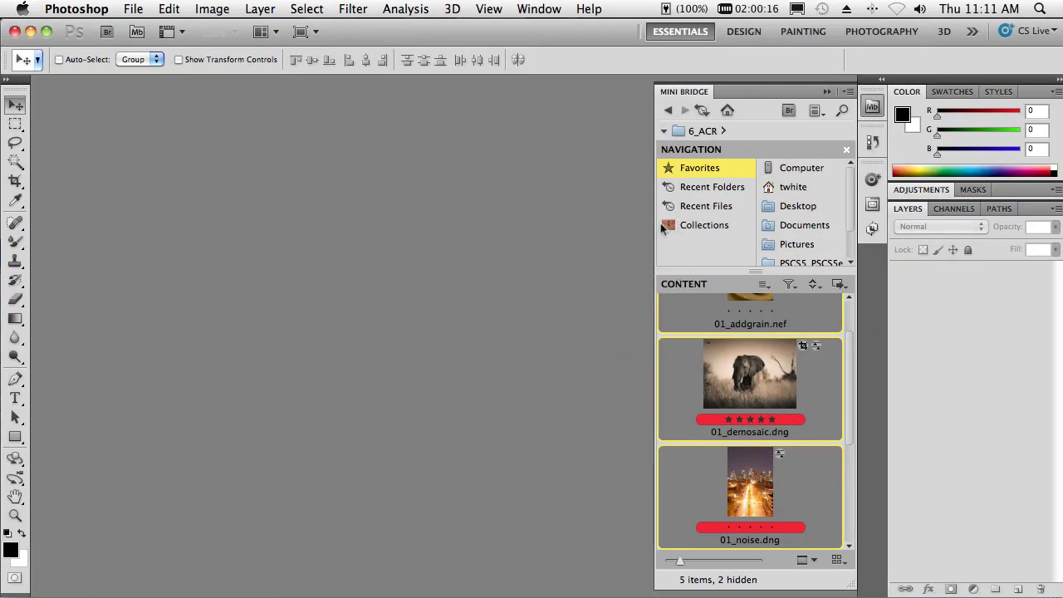
- Open the 7_HDR Pro folder in Mini Bridge and select 10HDR (3 of 10) through (10 of 10)
left_click(668, 110)
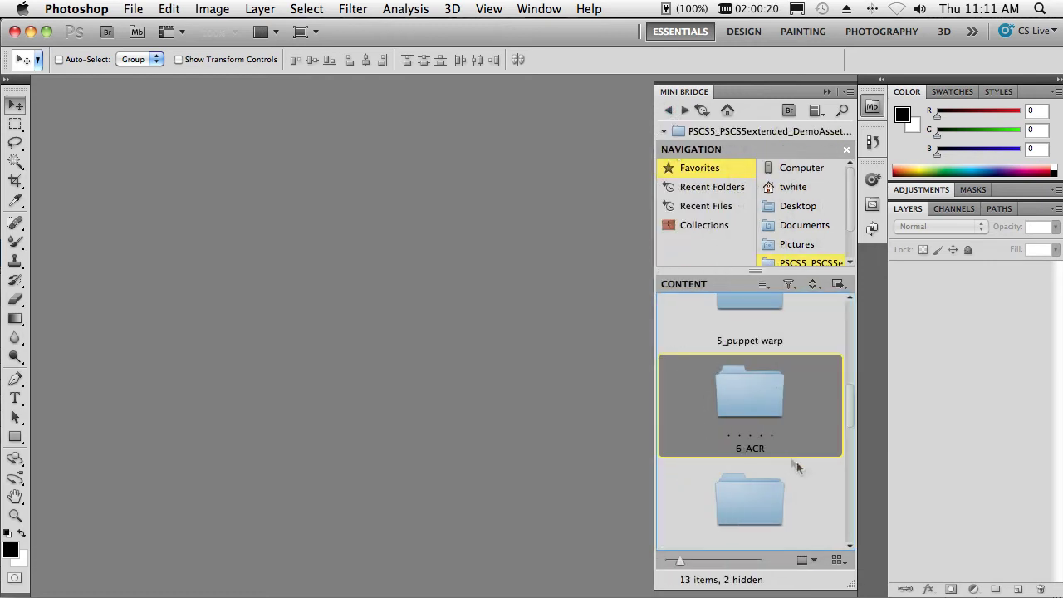
left_click_drag(850, 407, 849, 435)
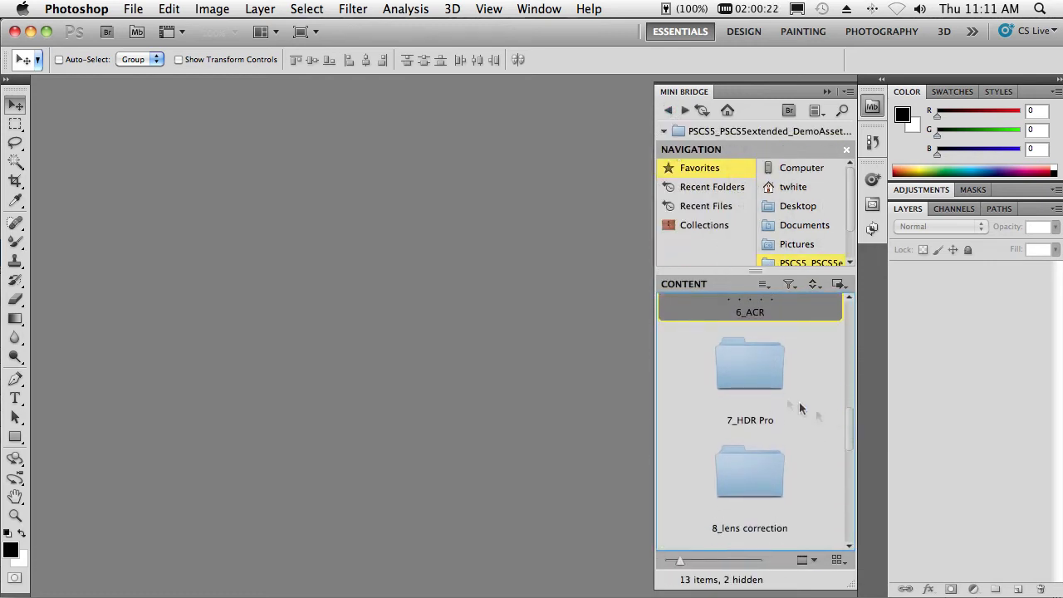
left_click(770, 383)
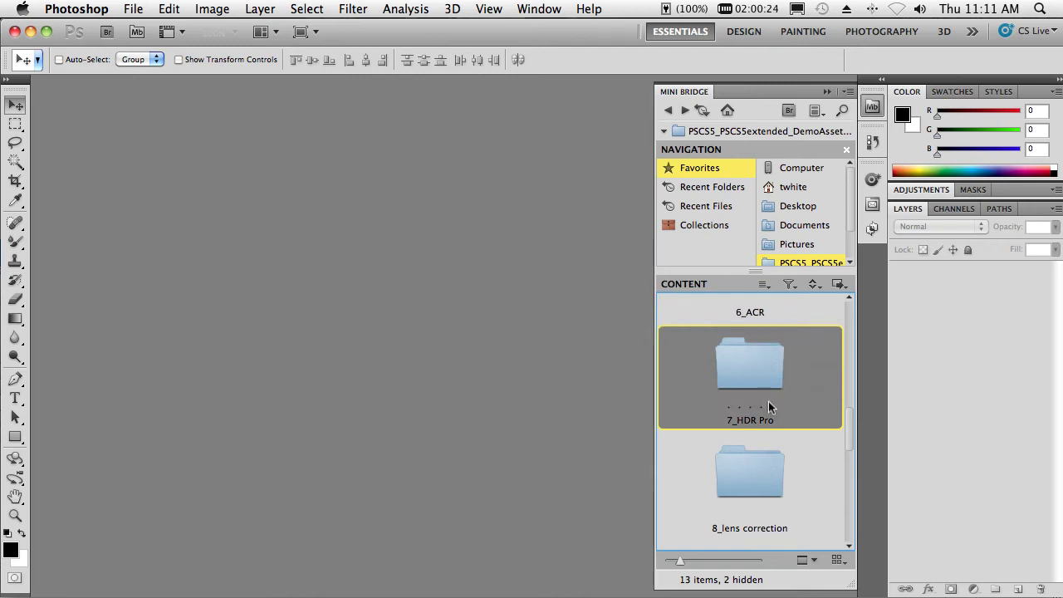
double_click(768, 401)
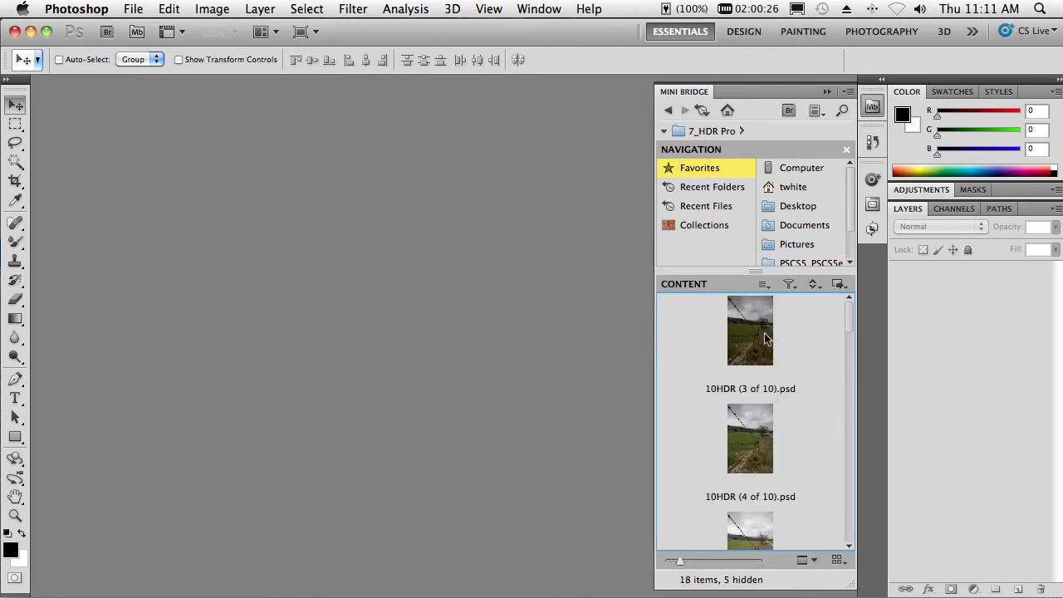
left_click(753, 346)
left_click_drag(851, 328, 802, 400)
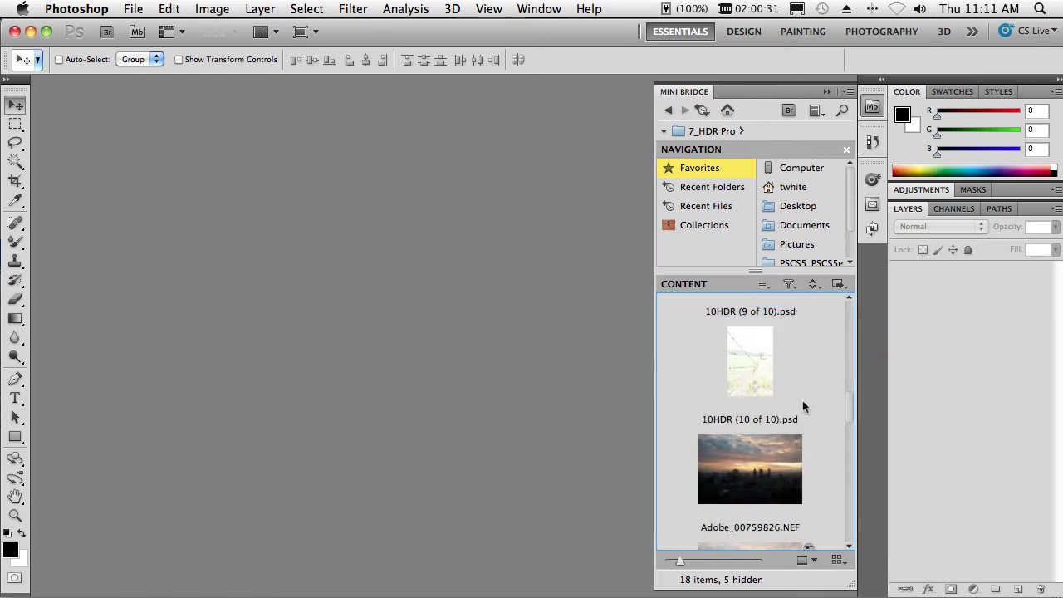
left_click(752, 381, "shift")
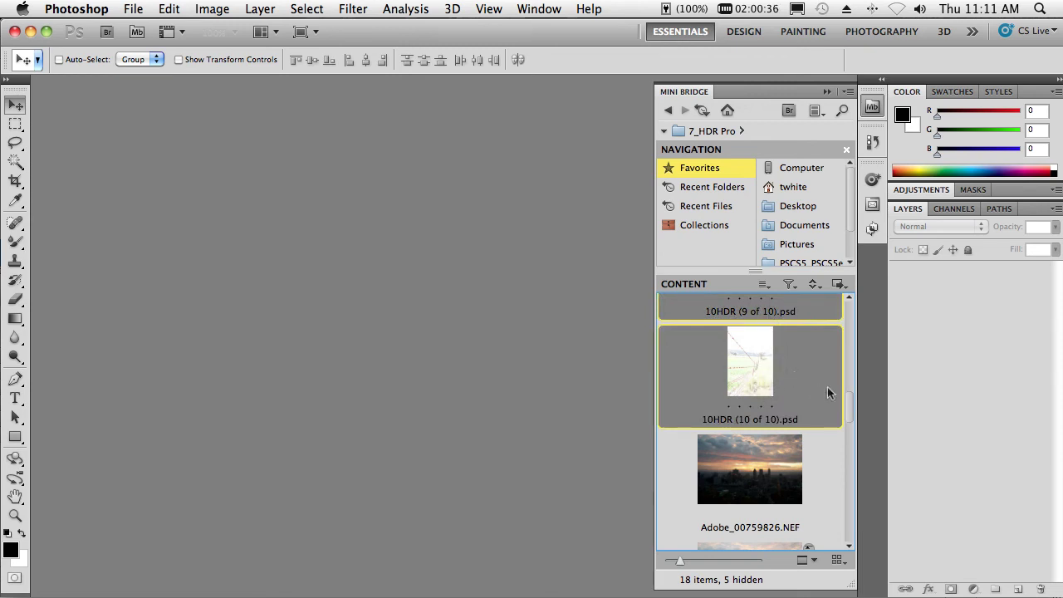
- Run Merge to HDR Pro on the selected 10HDR exposures, accepting the Camera Raw warning
left_click(844, 286)
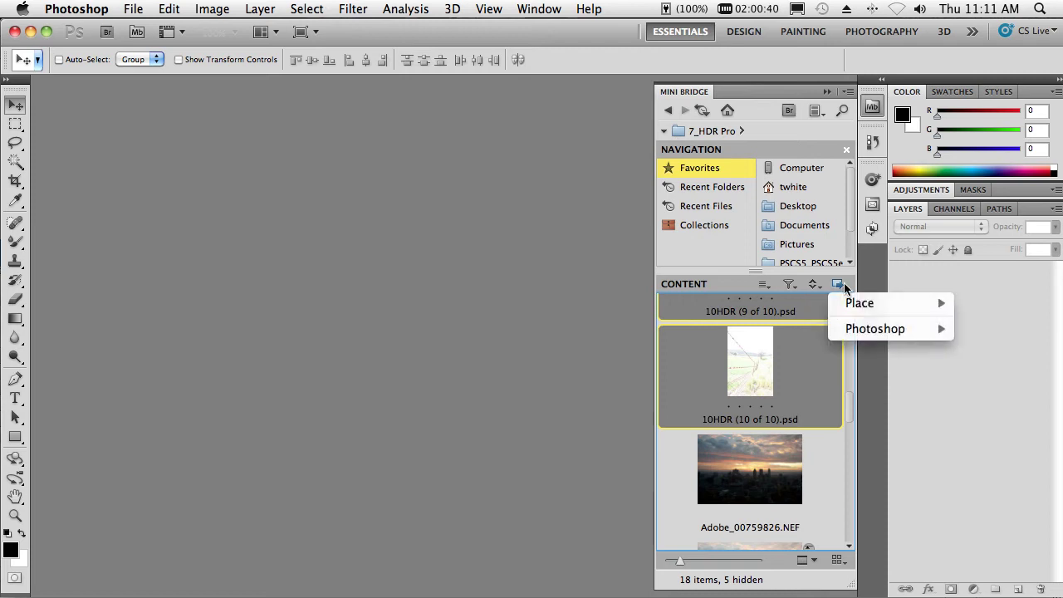
mouse_move(862, 333)
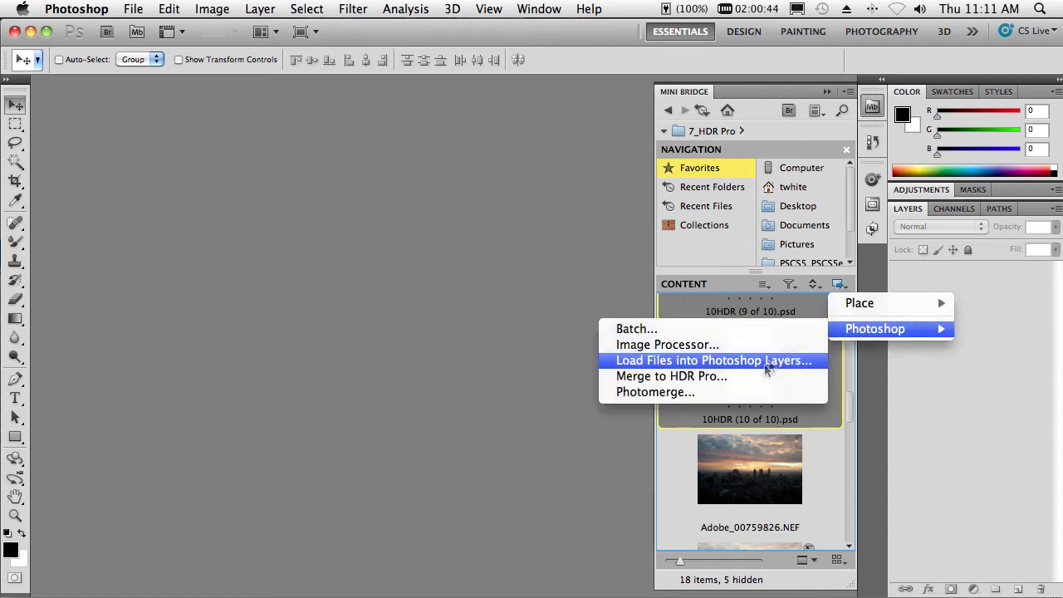
left_click(743, 379)
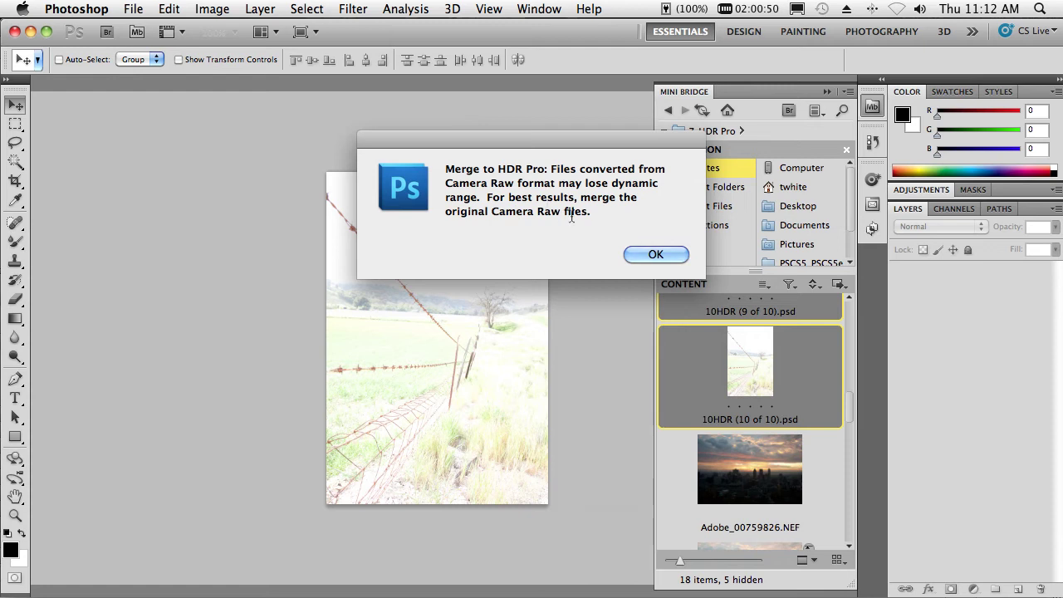
left_click(640, 254)
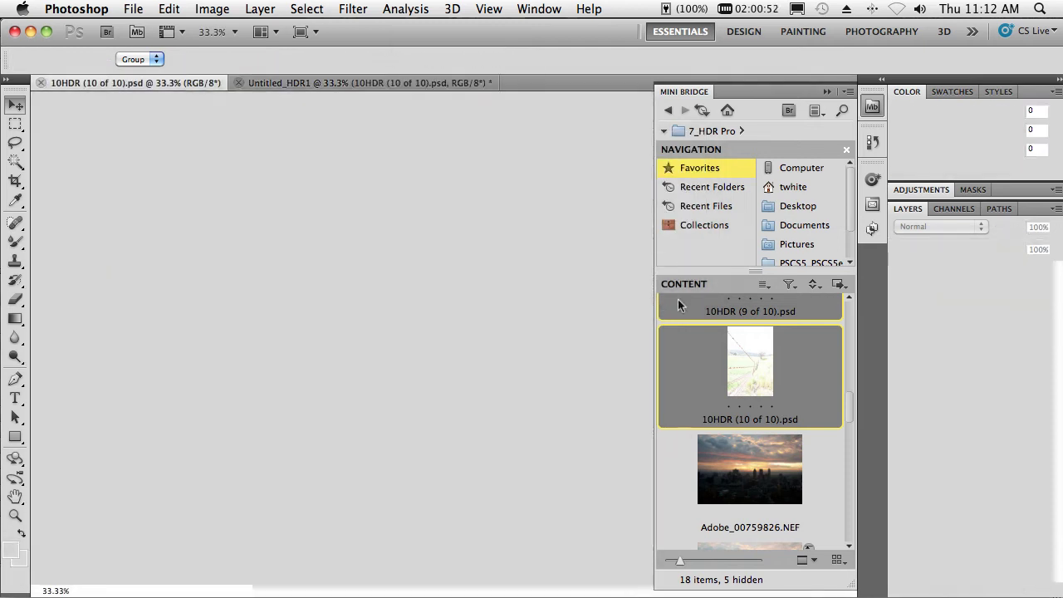
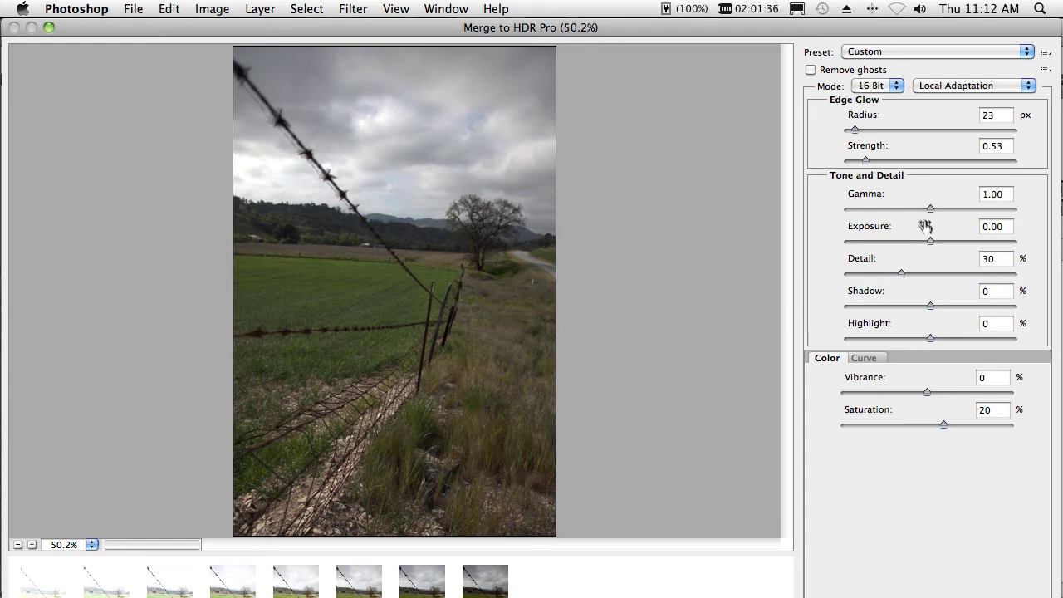
- Tune the HDR merge preview to Gamma 1.23, Exposure 0.05, Detail 100% and Shadow -8
left_click_drag(930, 208, 924, 241)
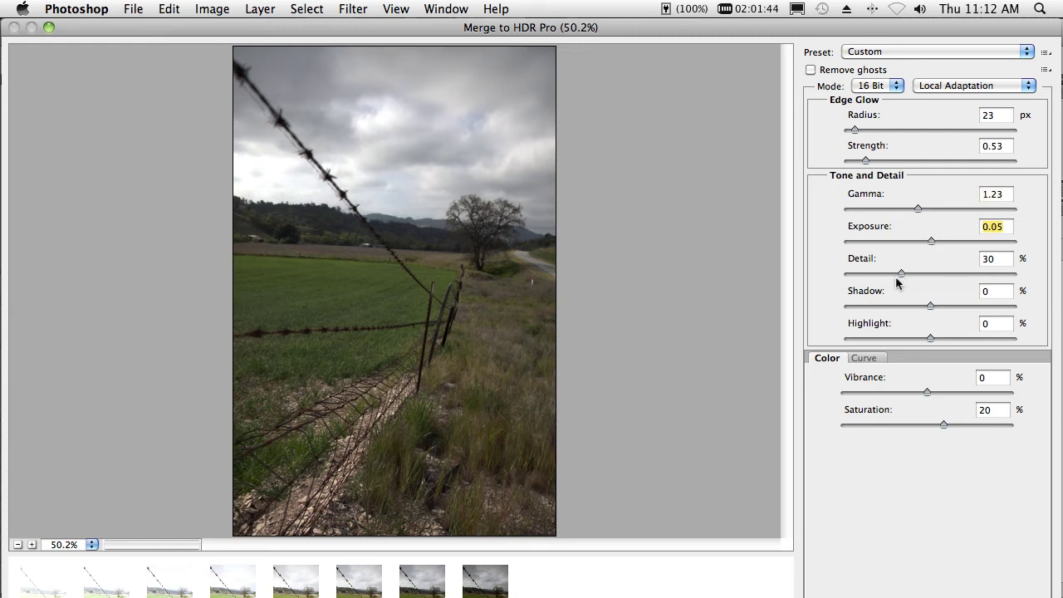
left_click_drag(898, 274, 888, 308)
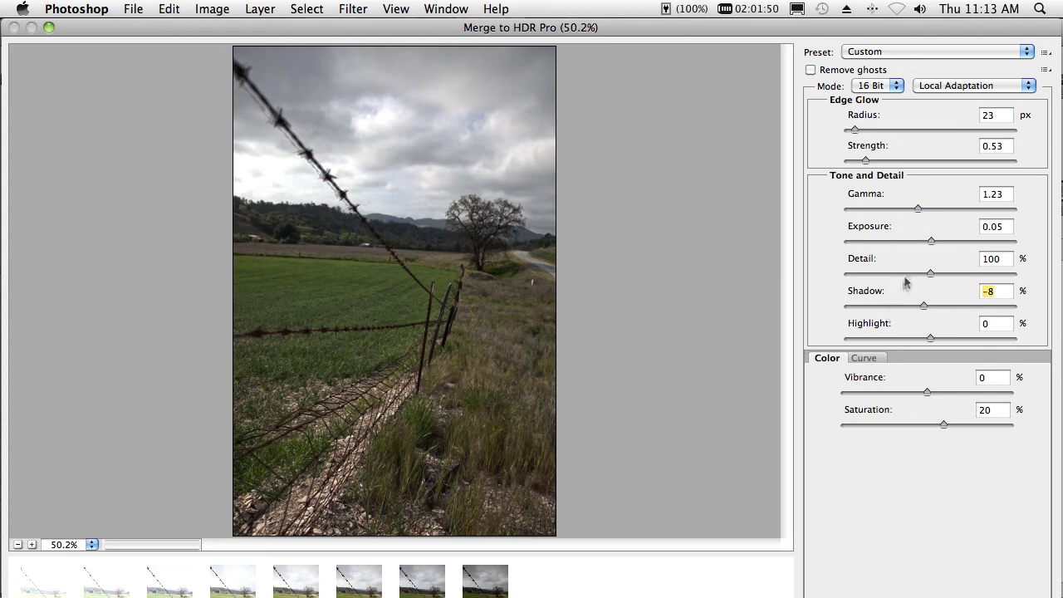
left_click(907, 55)
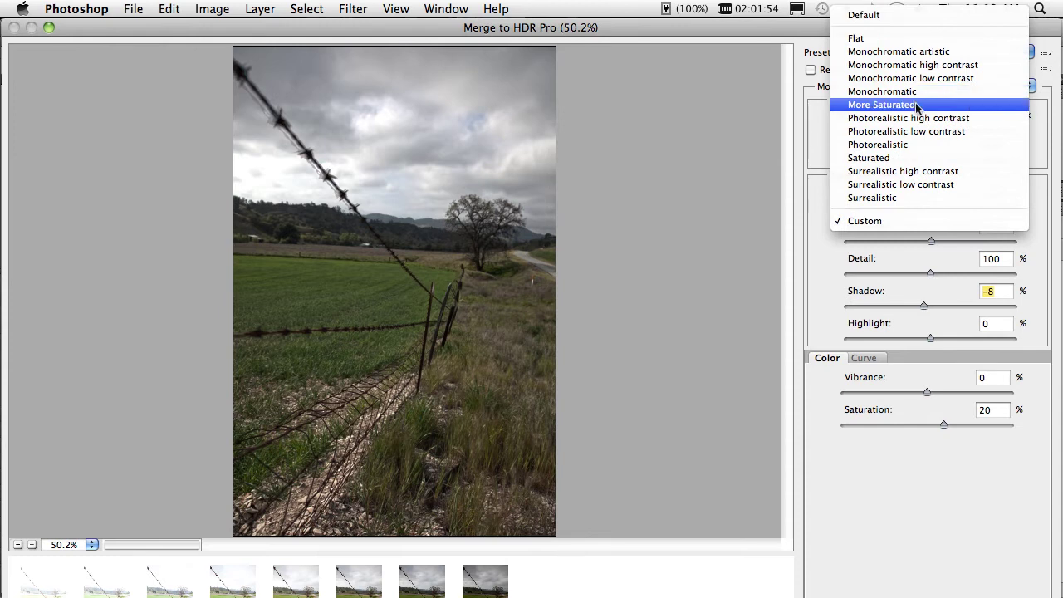
- Apply the More Saturated HDR preset: Radius 208, Highlight -90, Vibrance 59, Saturation 100
left_click(909, 107)
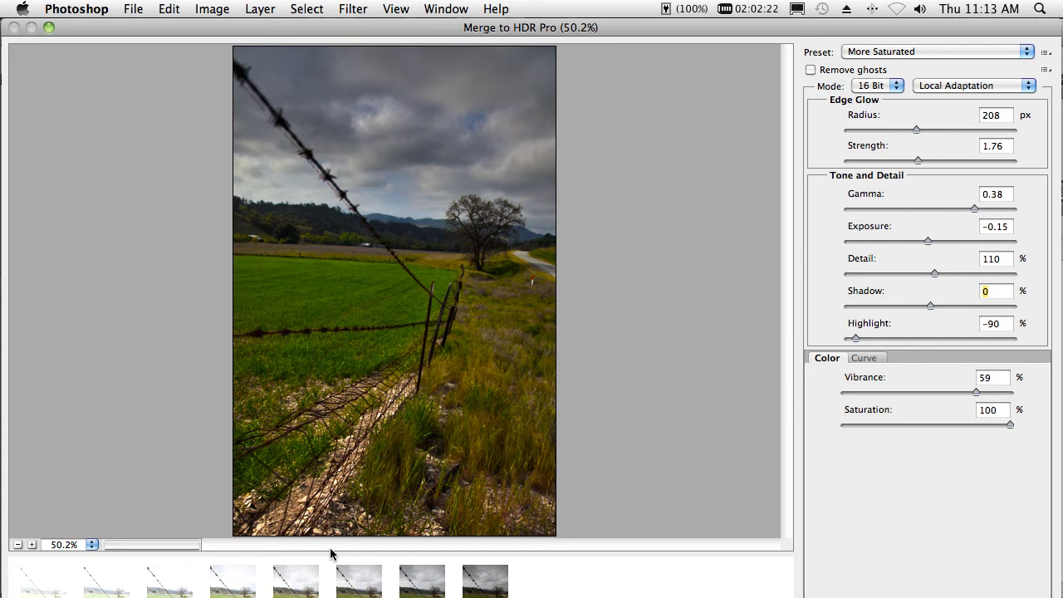
- Remove ghosts based on the seventh exposure and create the merged Untitled_HDR1 document
left_click(810, 71)
left_click(435, 579)
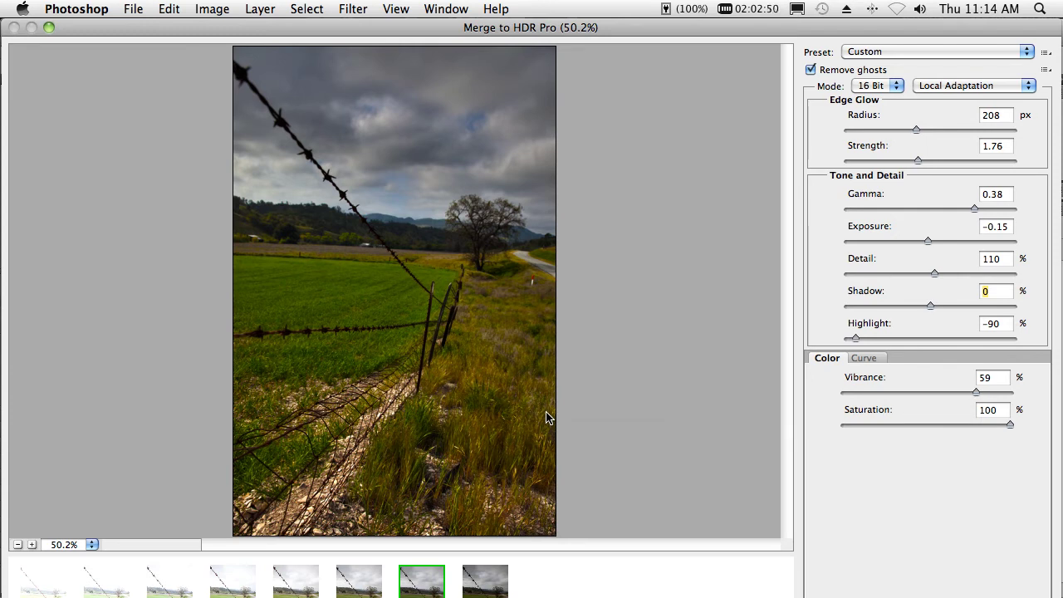
key("Return")
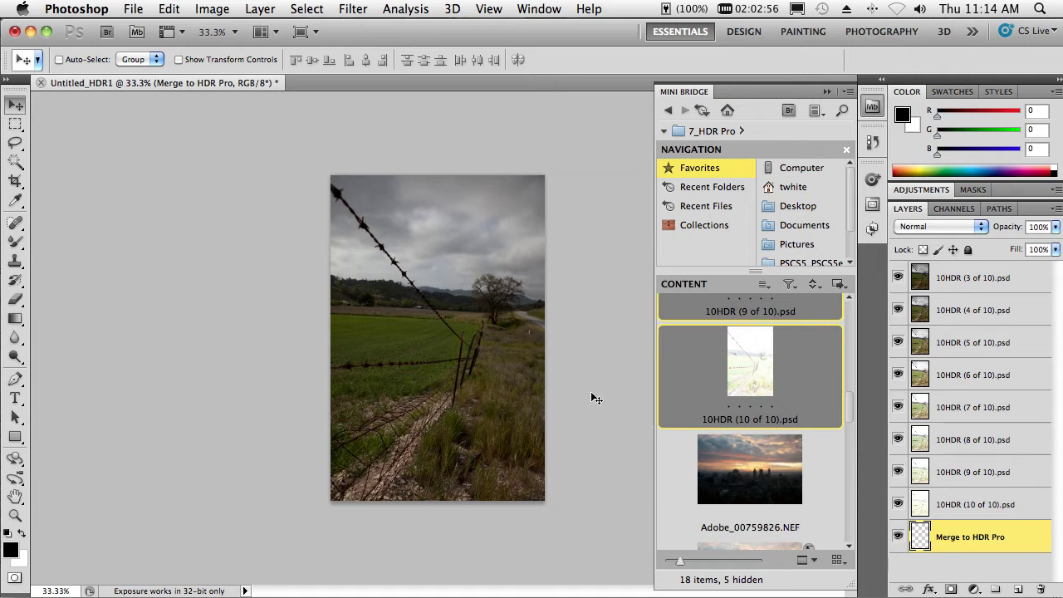
- Close the HDR document without saving and open FauxHDR1.jpg from Mini Bridge
key("super+w")
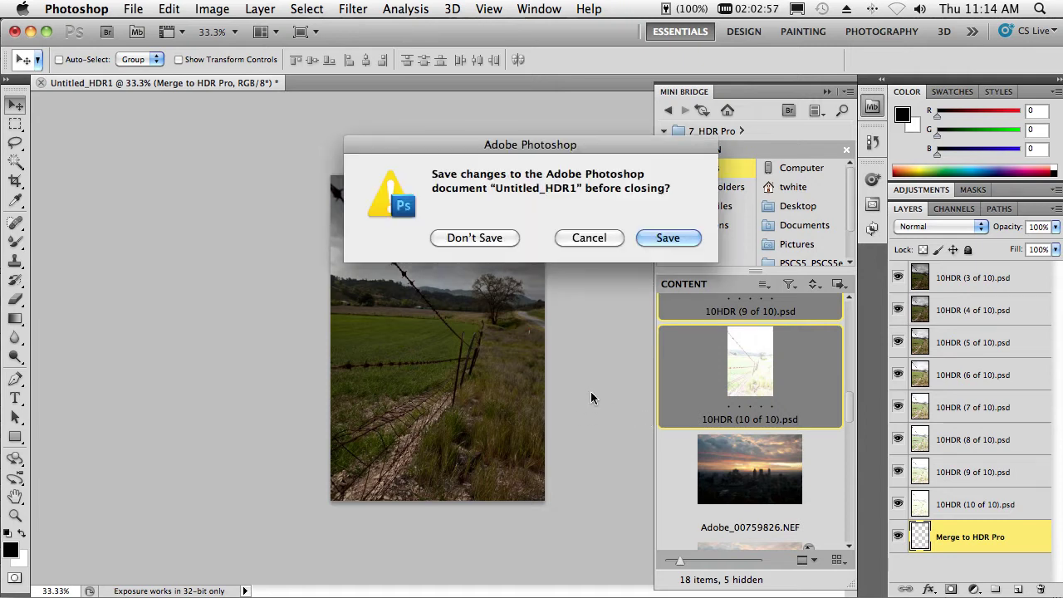
left_click(488, 239)
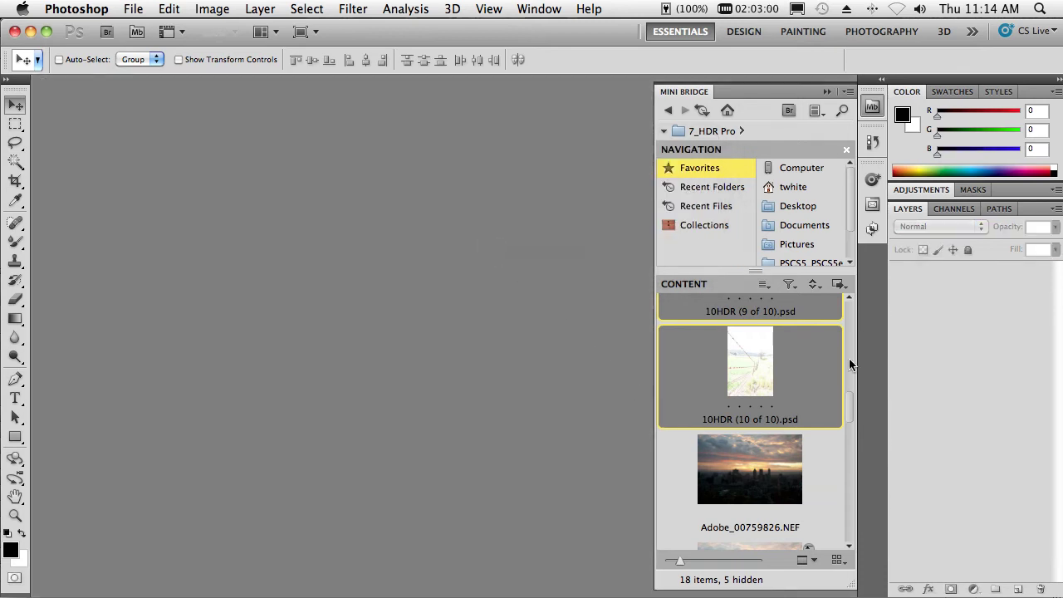
left_click_drag(847, 409, 832, 485)
left_click(760, 405)
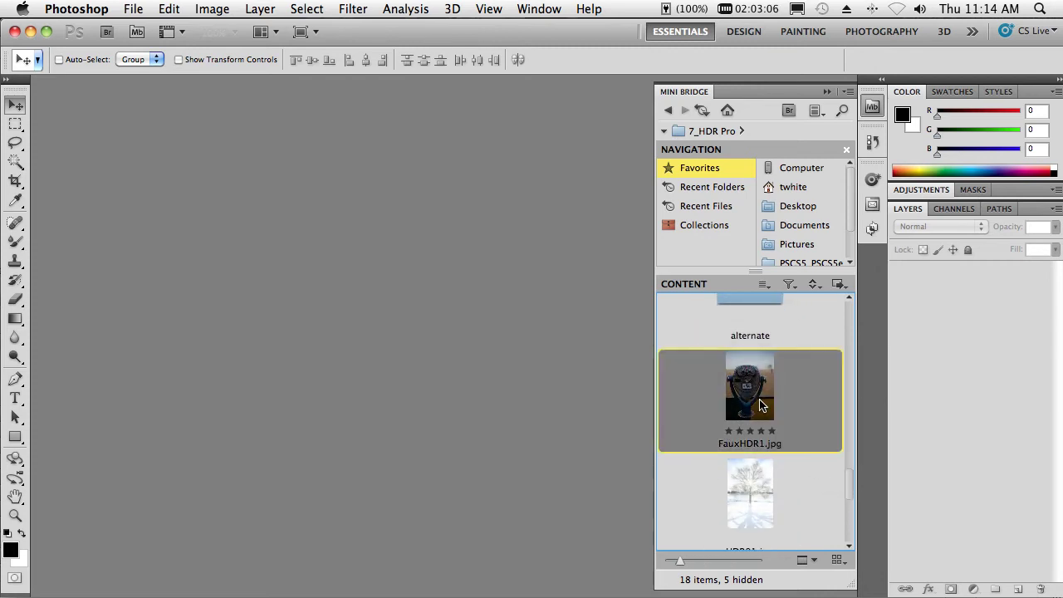
double_click(760, 405)
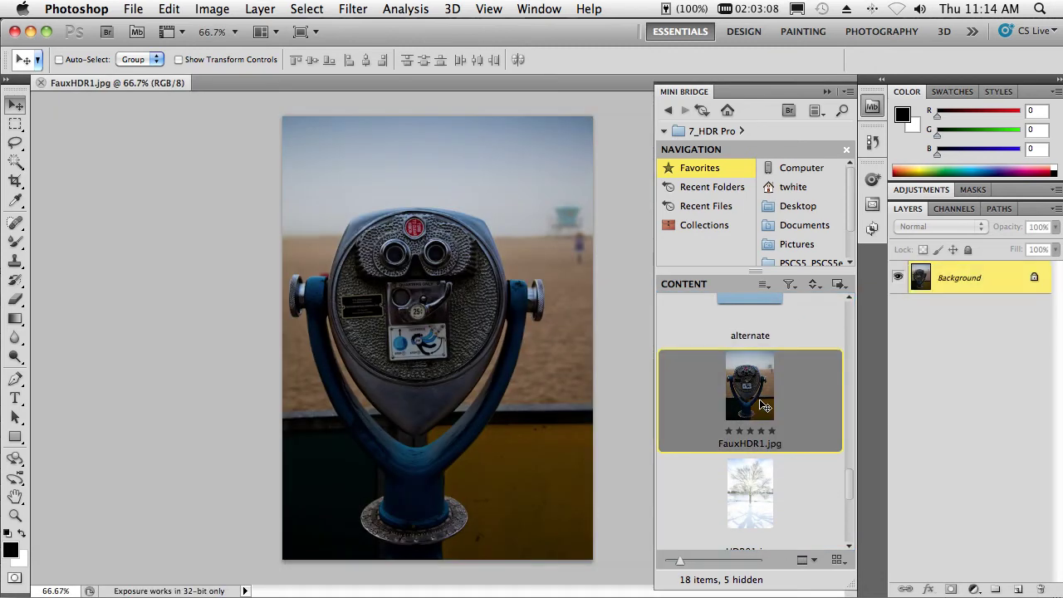
left_click(828, 92)
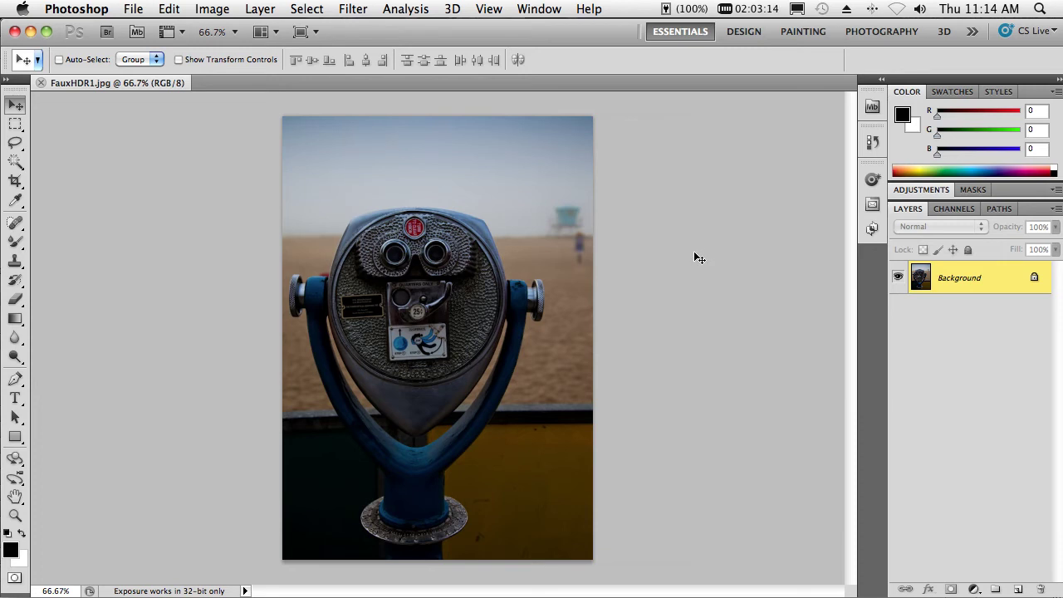
left_click(211, 10)
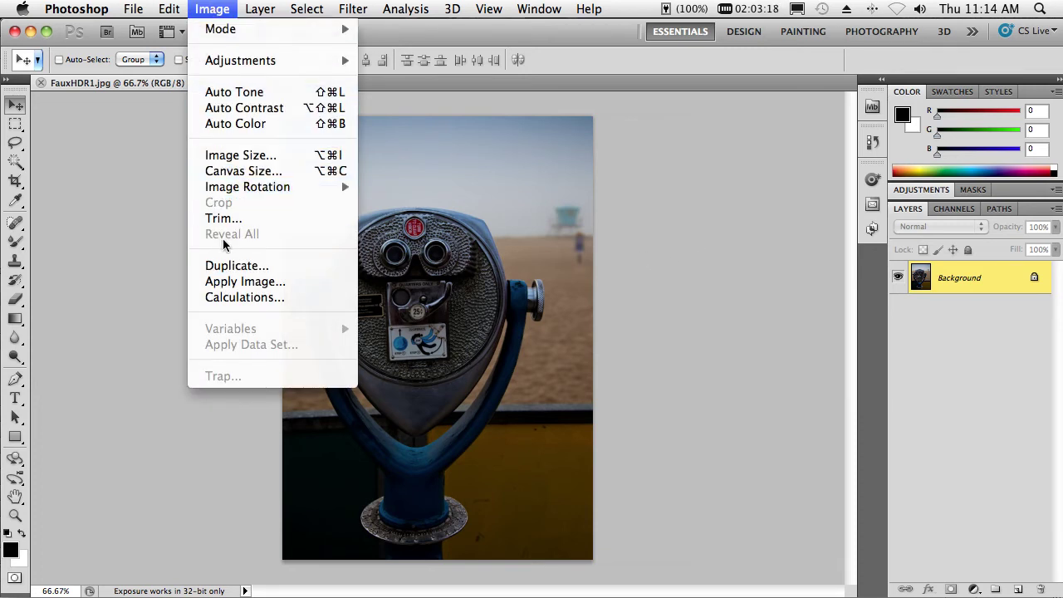
mouse_move(243, 62)
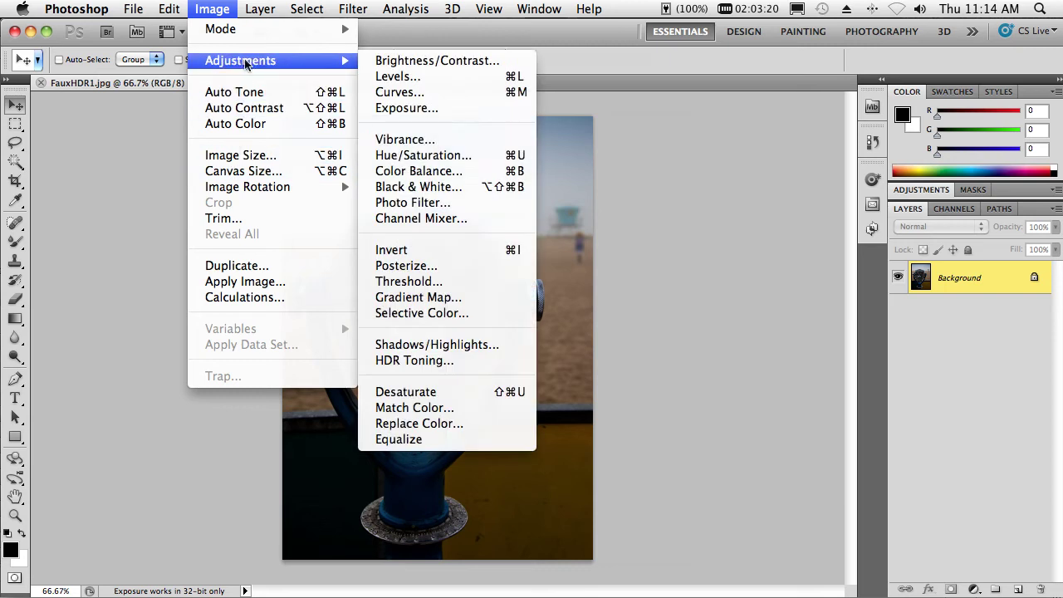
- Start HDR Toning on the photo and try the More Saturated, then Saturated presets
left_click(472, 366)
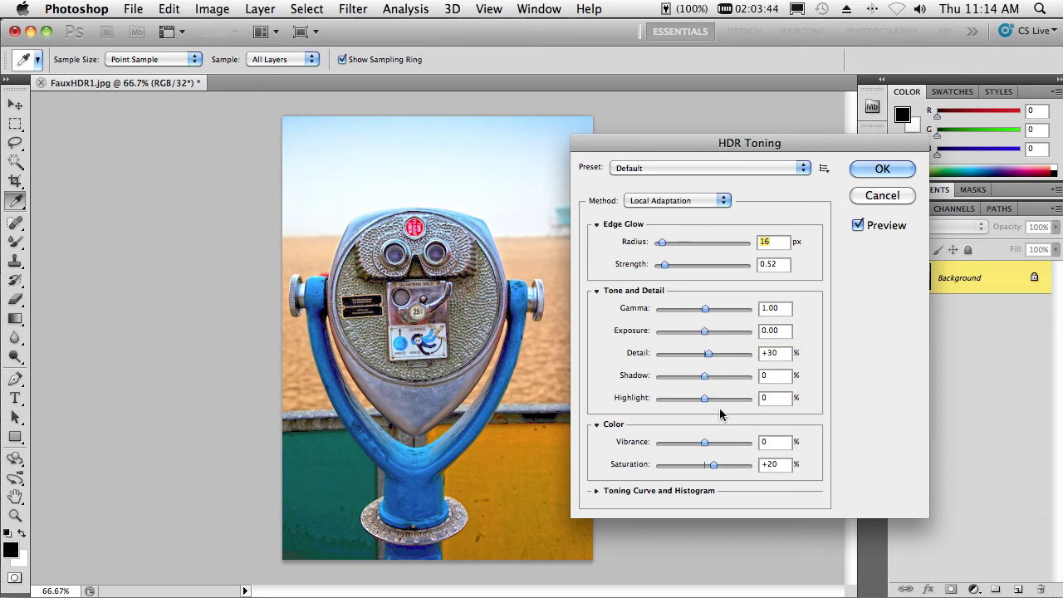
left_click(690, 168)
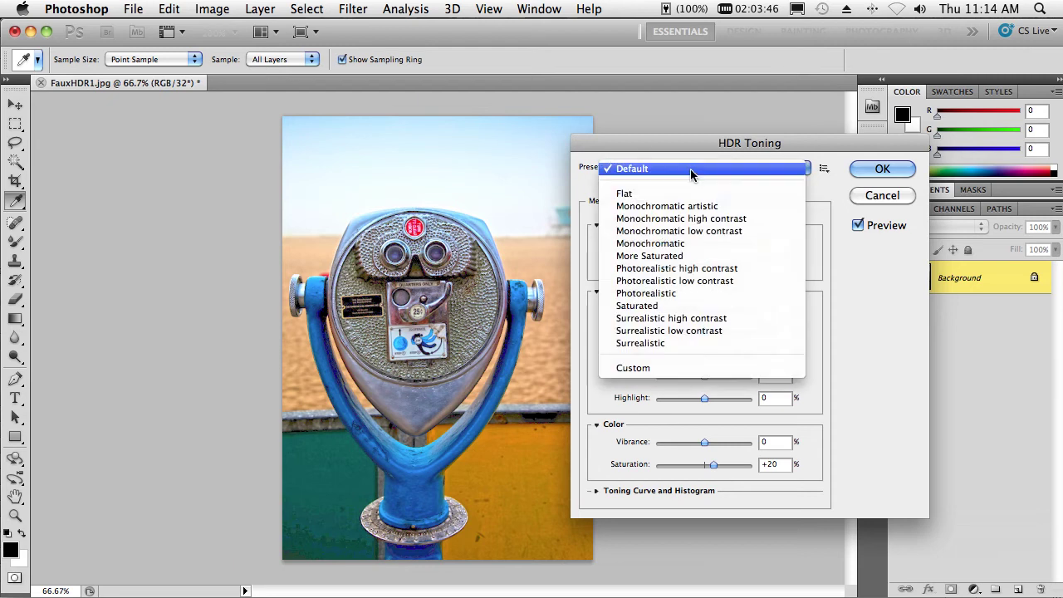
left_click(788, 256)
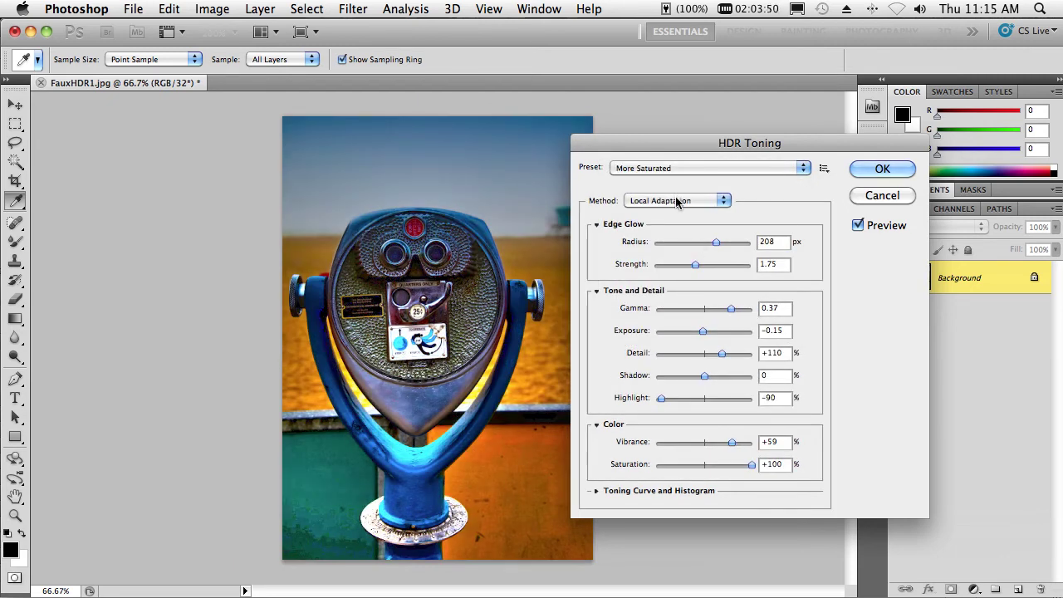
left_click(684, 169)
left_click(682, 230)
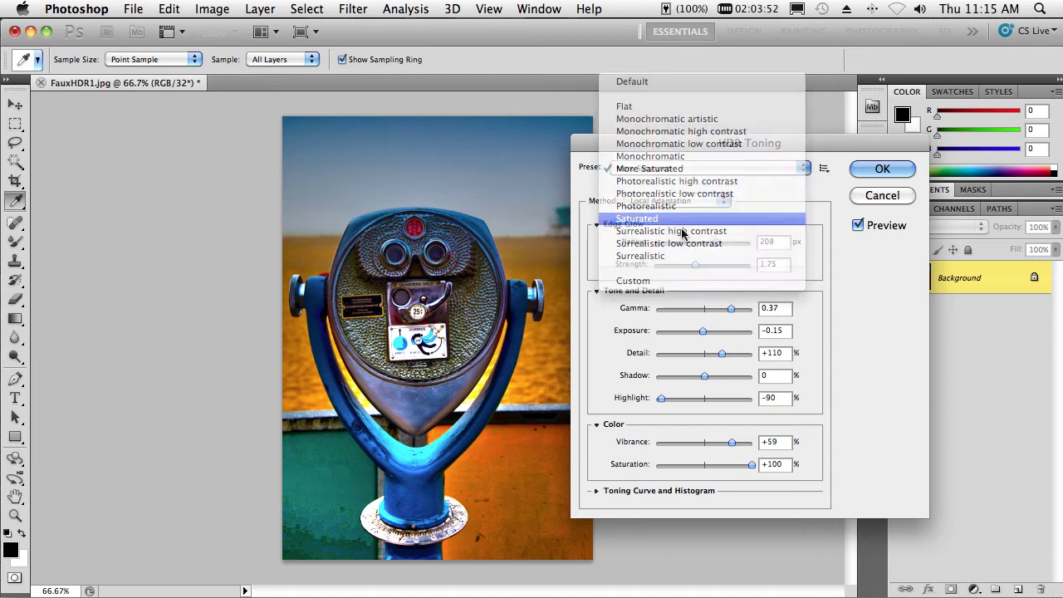
- Set Gamma to 0.87 and Detail to +102, then apply the HDR toning
left_click_drag(704, 308, 688, 311)
left_click_drag(708, 354, 686, 376)
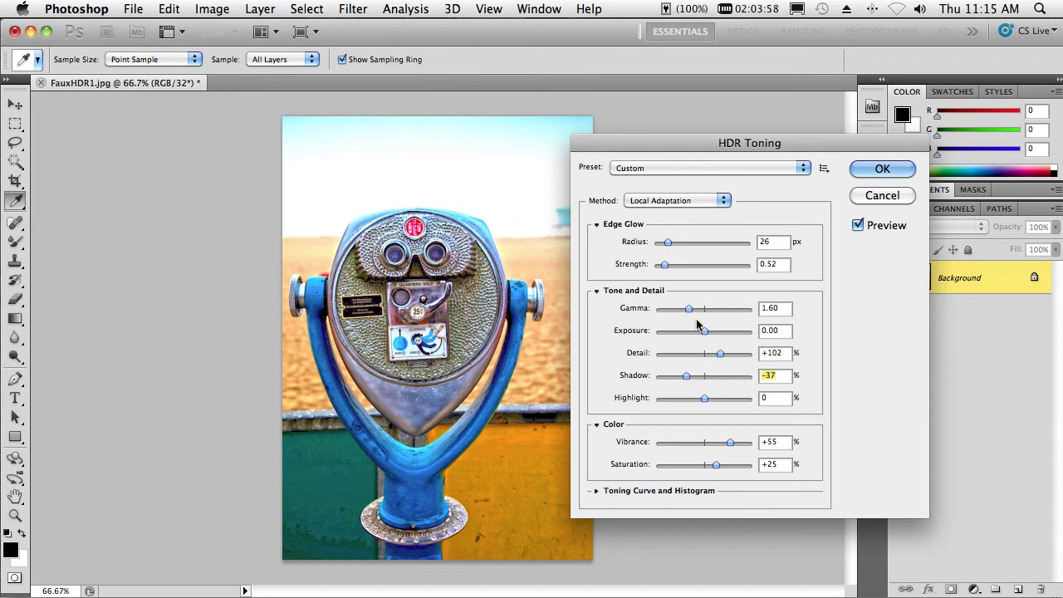
mouse_move(686, 312)
left_mouse_down()
mouse_move(715, 316)
mouse_move(705, 314)
left_mouse_up()
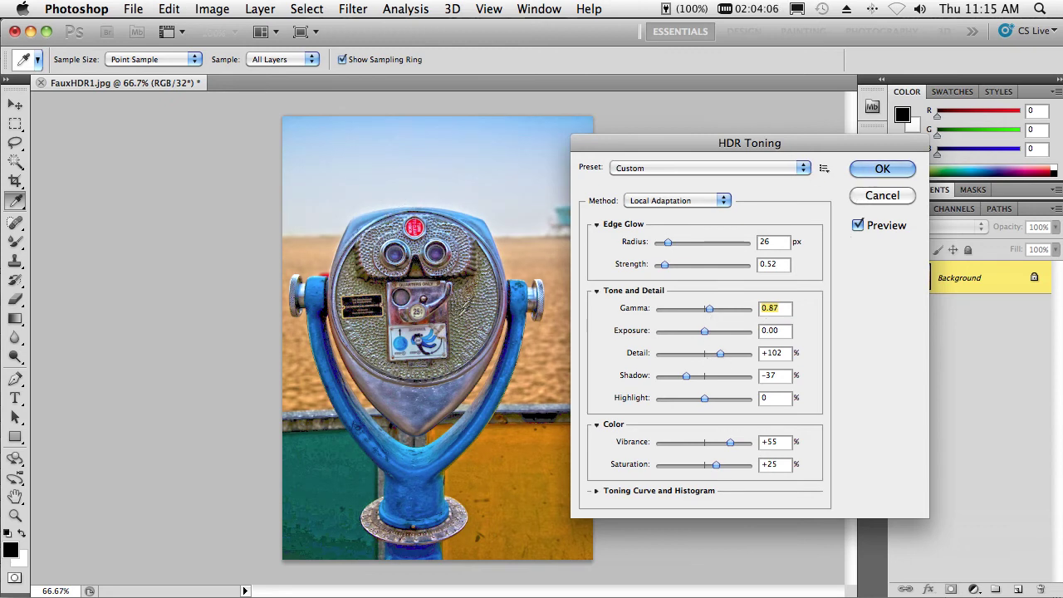
left_click(877, 171)
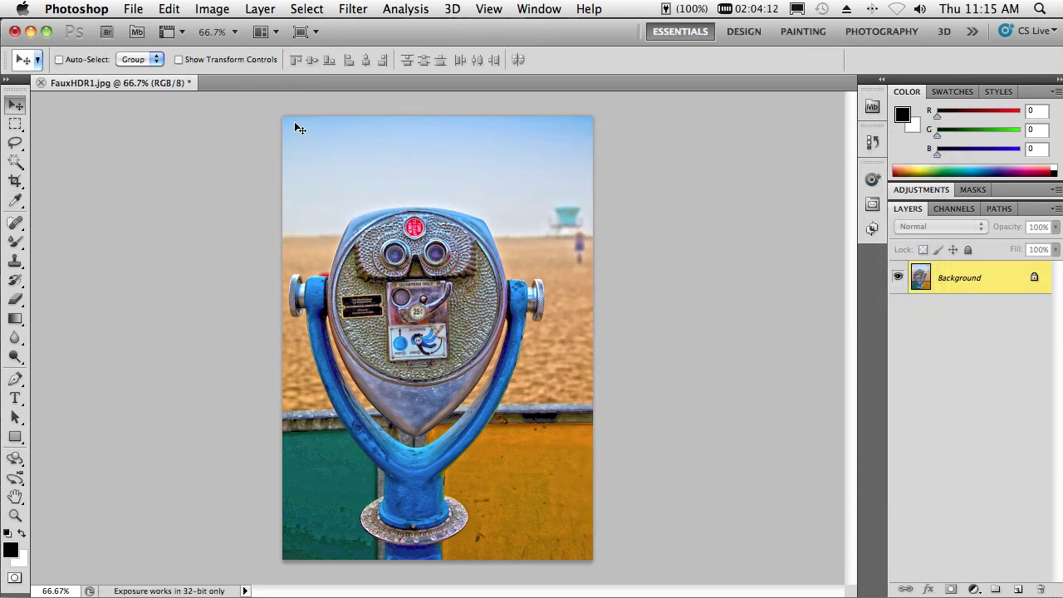
- Close the toned photo unsaved and open 01_lenscorrection.psd from the 8_lens correction folder
key("super+w")
left_click(491, 240)
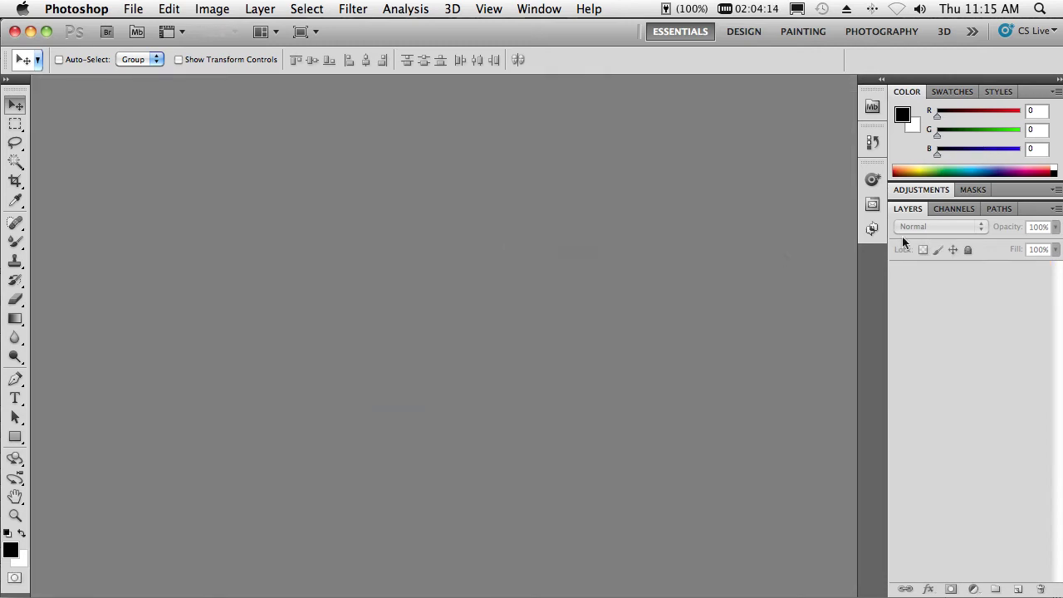
left_click(873, 106)
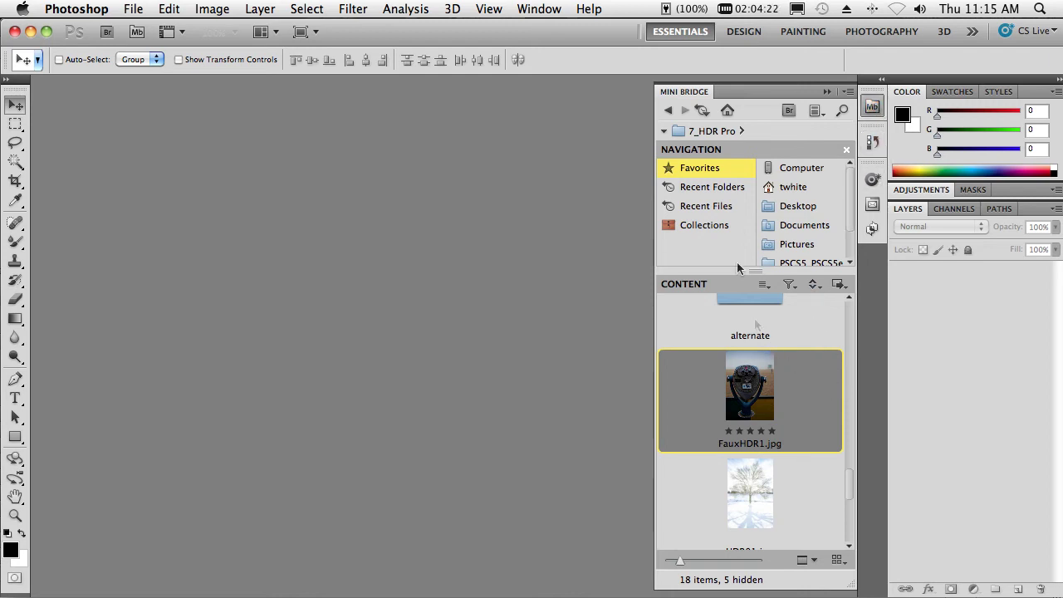
left_click(667, 110)
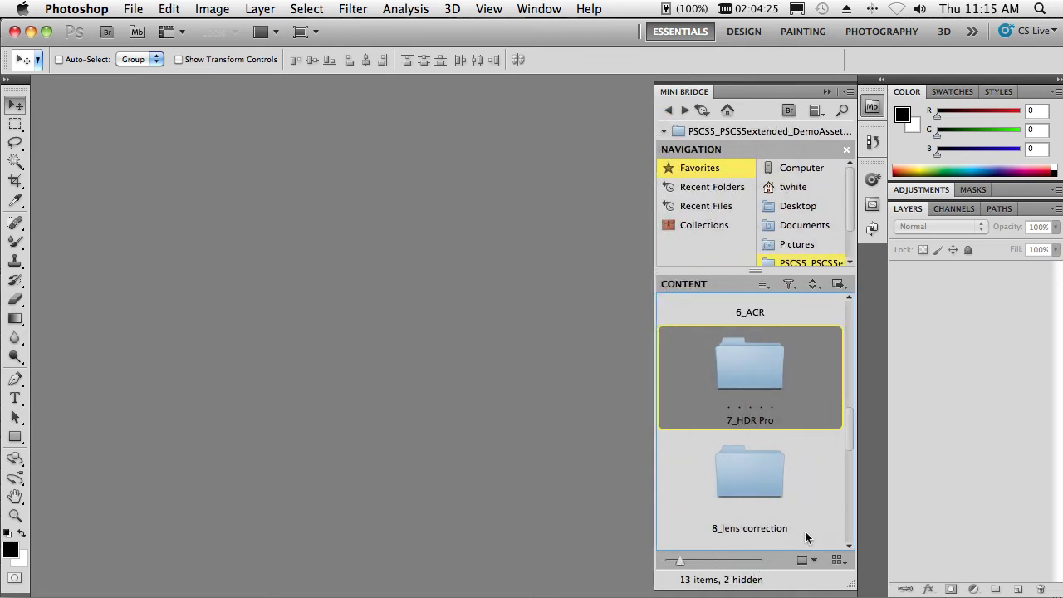
left_click(756, 479)
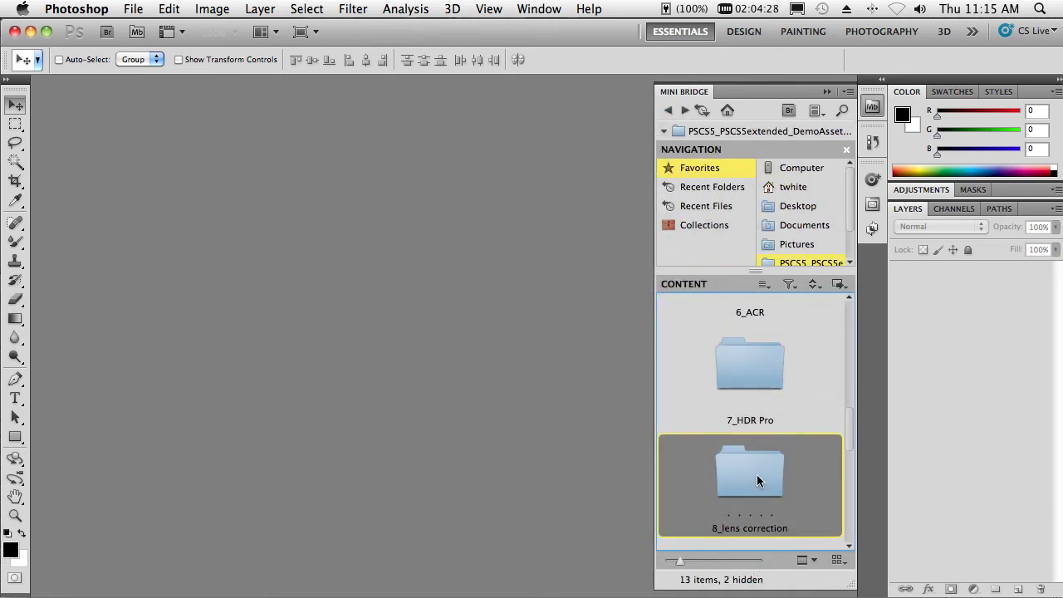
double_click(757, 474)
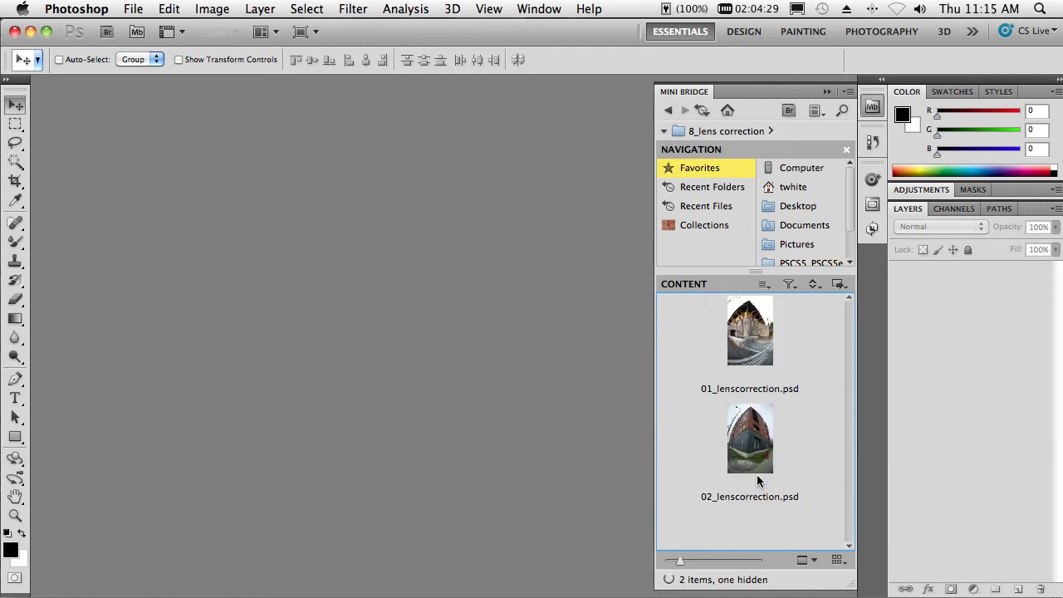
left_click(756, 355)
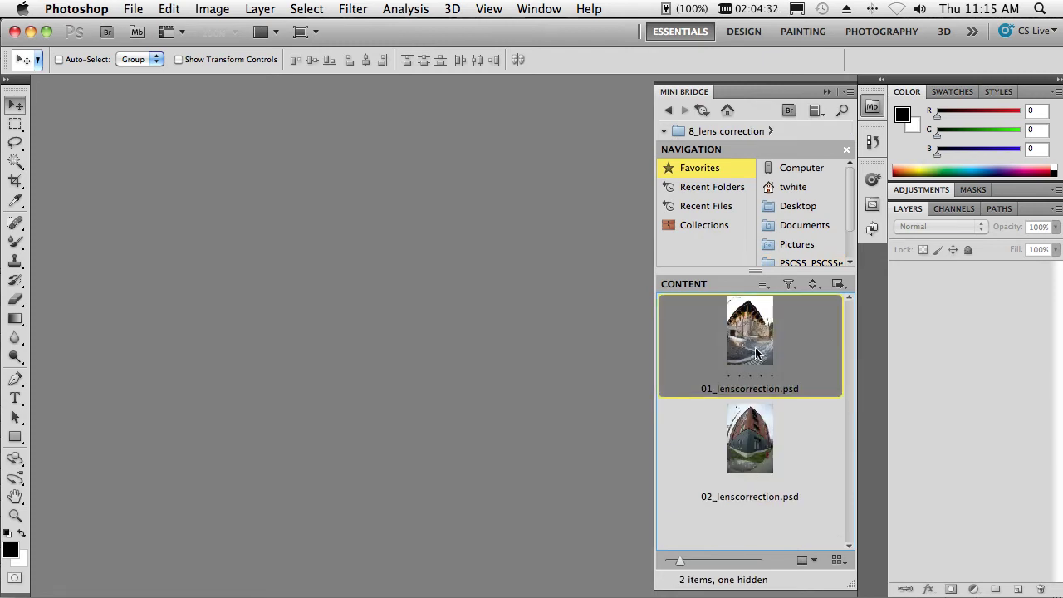
double_click(757, 355)
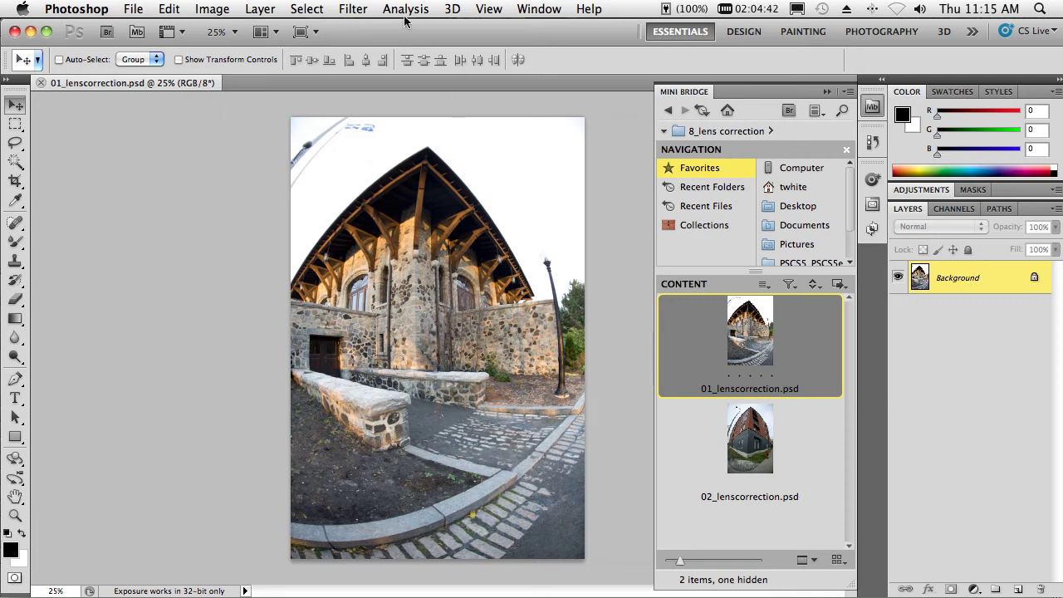
- Apply Lens Correction's auto profile for the Nikon 16mm f/2.8 D fisheye to straighten the bulge
left_click(352, 9)
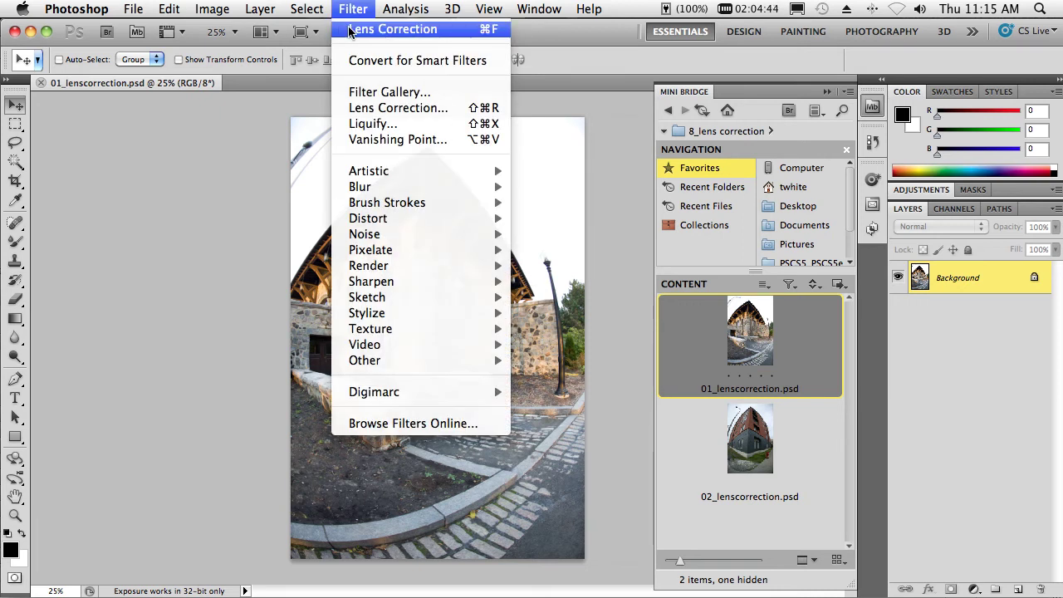
left_click(377, 109)
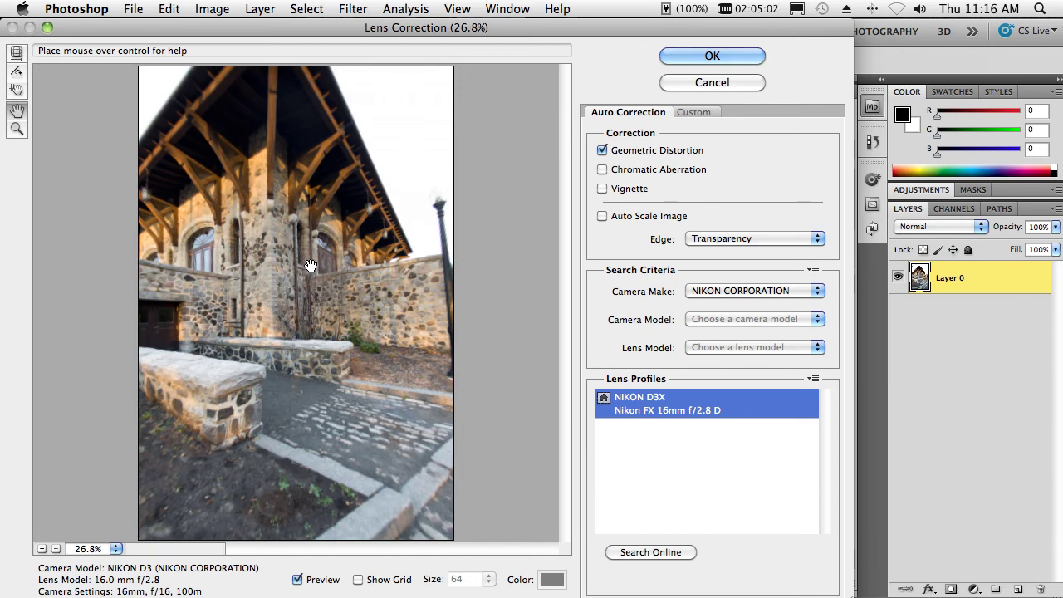
left_click(701, 111)
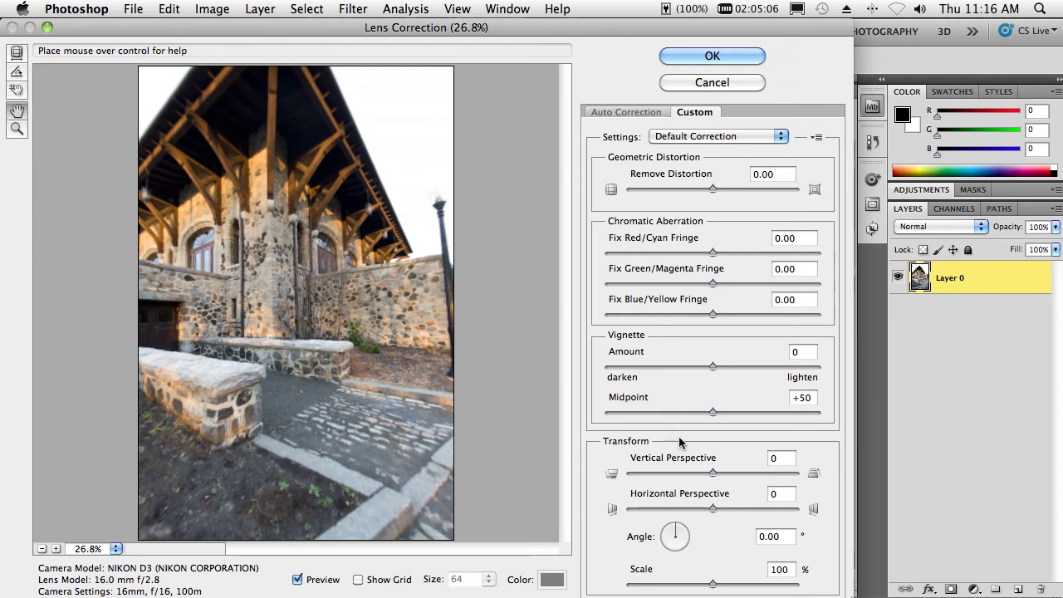
left_click(627, 113)
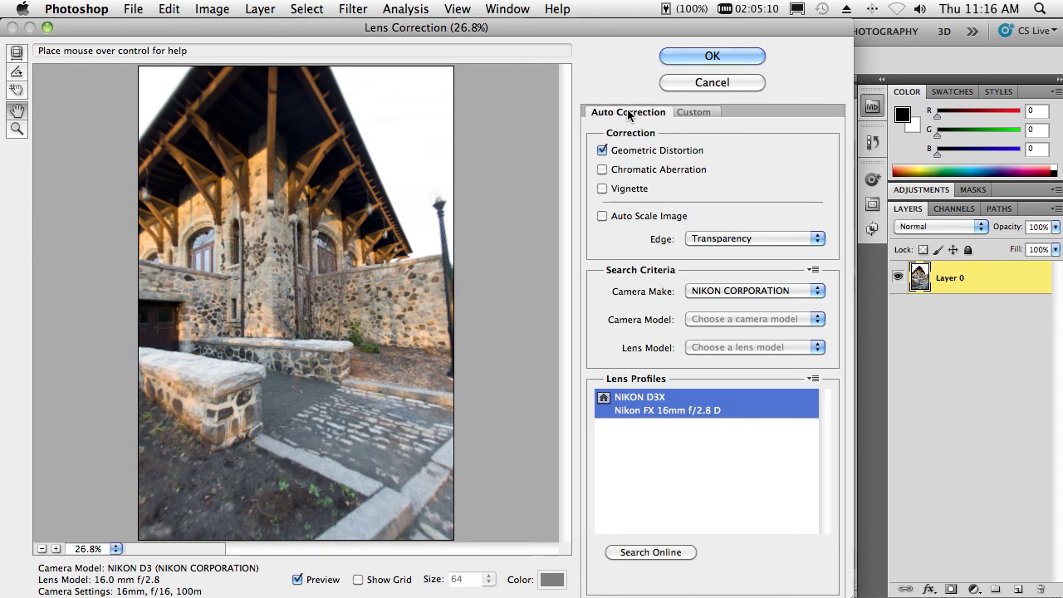
left_click(721, 56)
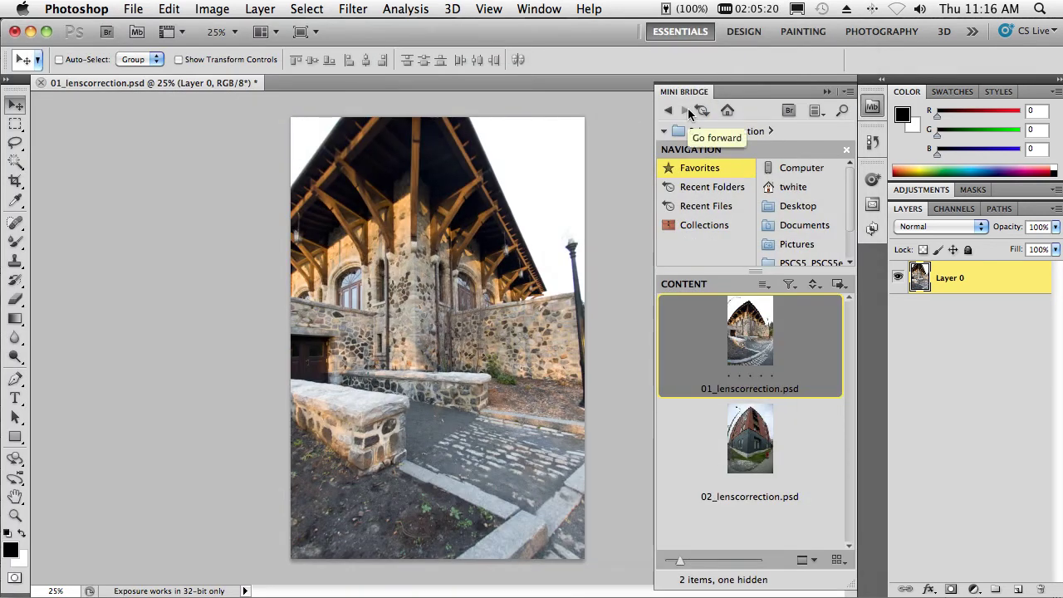
- Compare the corrected photo with the original, then close it without saving
key("super+z")
key("super+z")
key("super+z")
key("super+z")
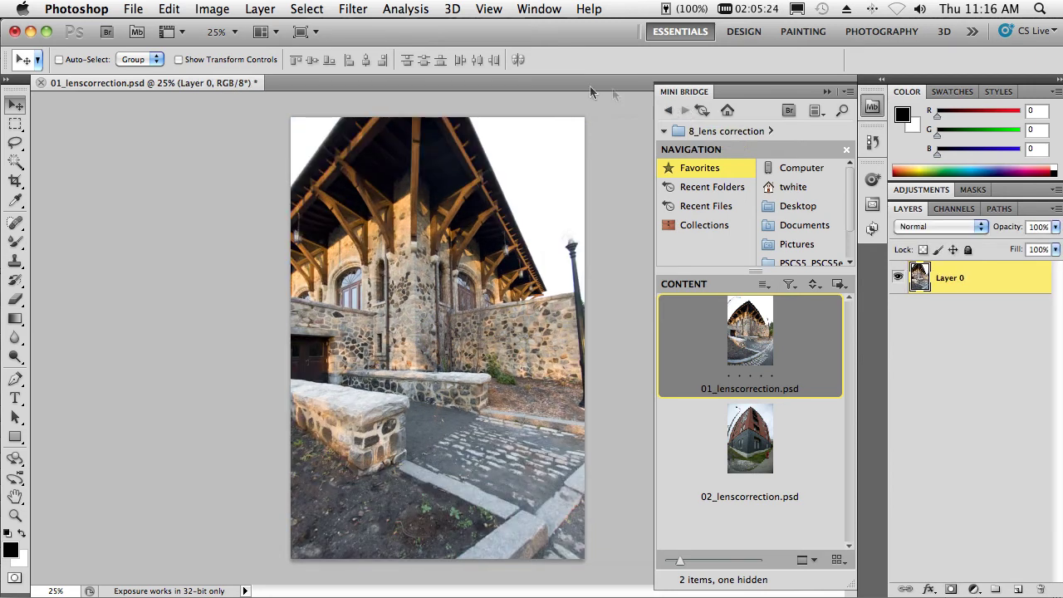
key("super+w")
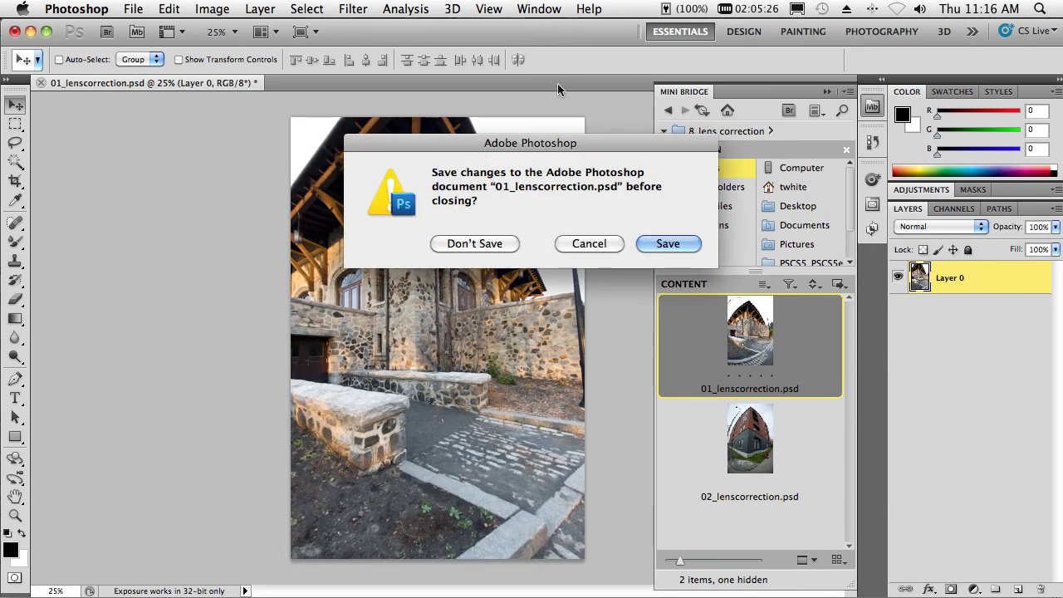
left_click(492, 244)
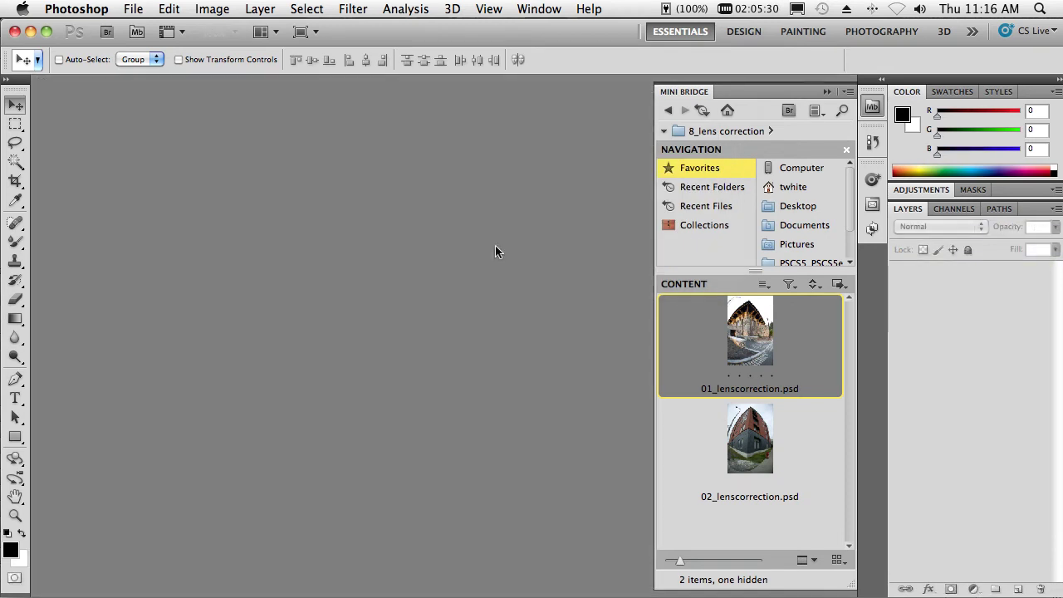
- Browse to the 9_3D > wifi ad folder in Mini Bridge and select laptop_original.psd
left_click(668, 109)
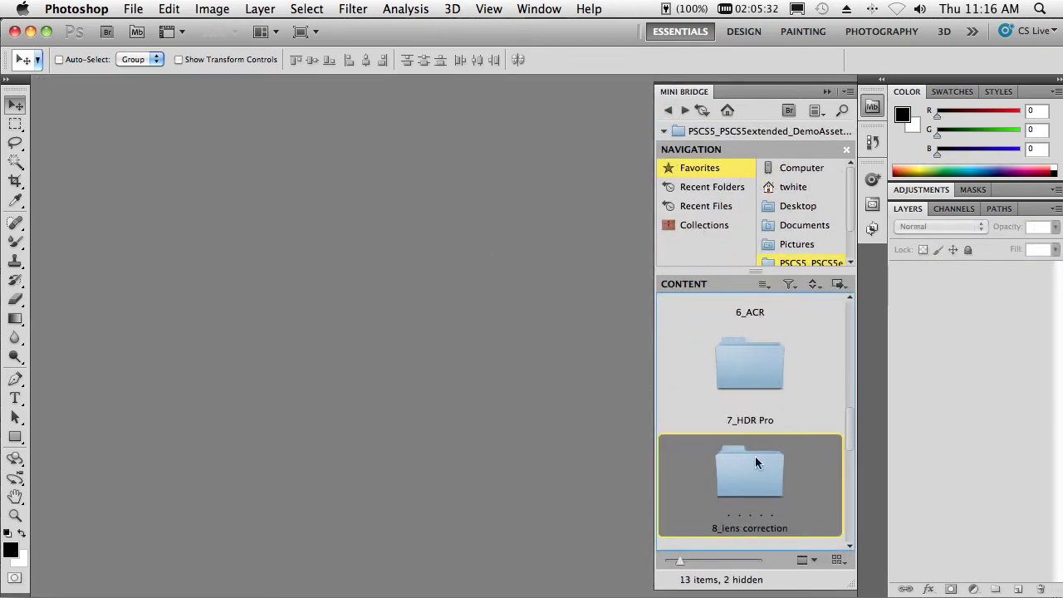
scroll(780, 495, "down", 1)
left_click(754, 478)
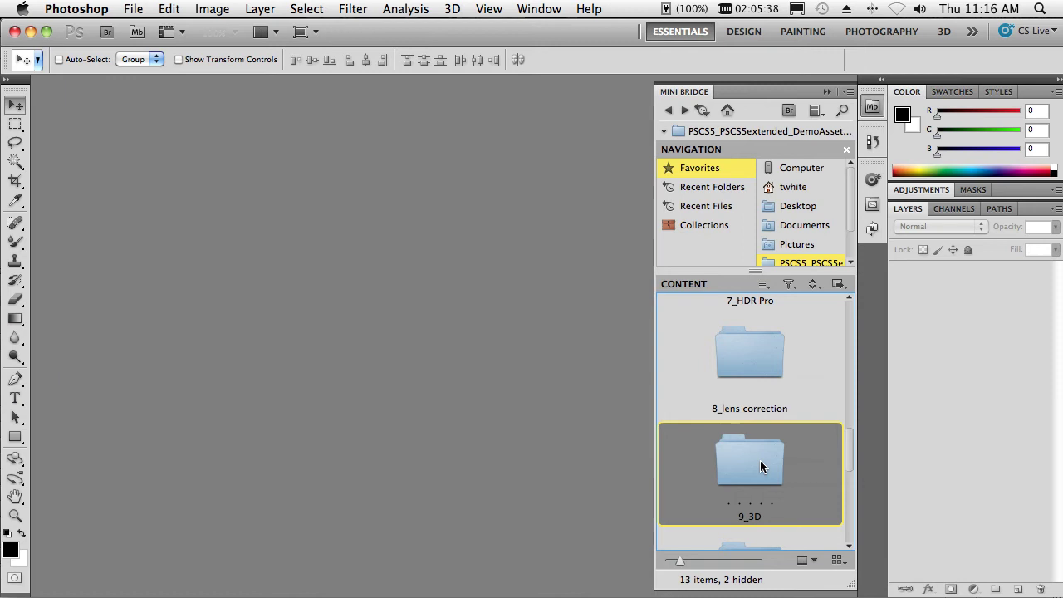
double_click(760, 465)
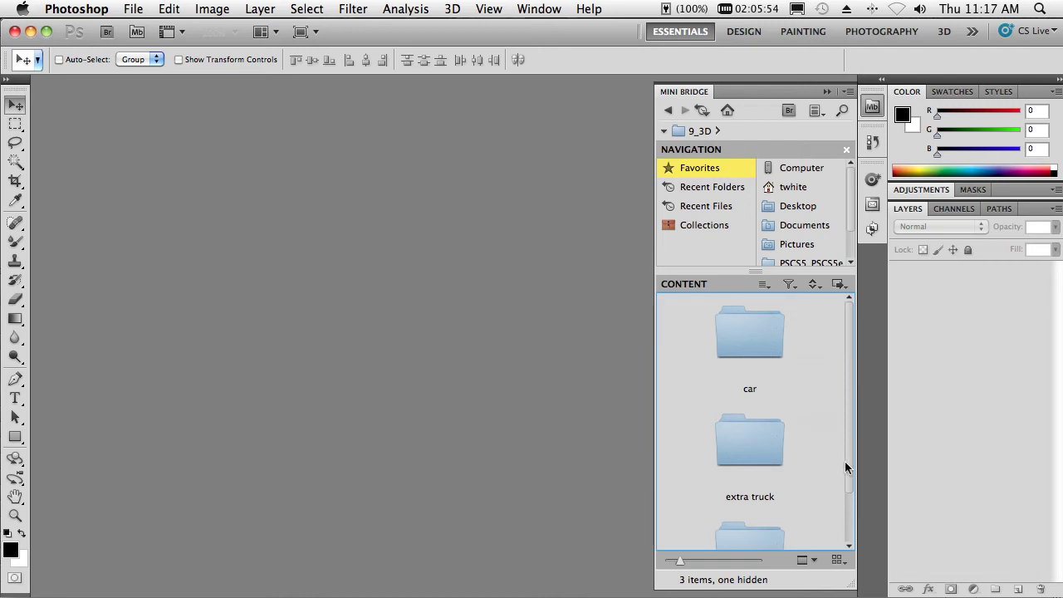
scroll(843, 491, "down", 1)
scroll(844, 490, "down", 1)
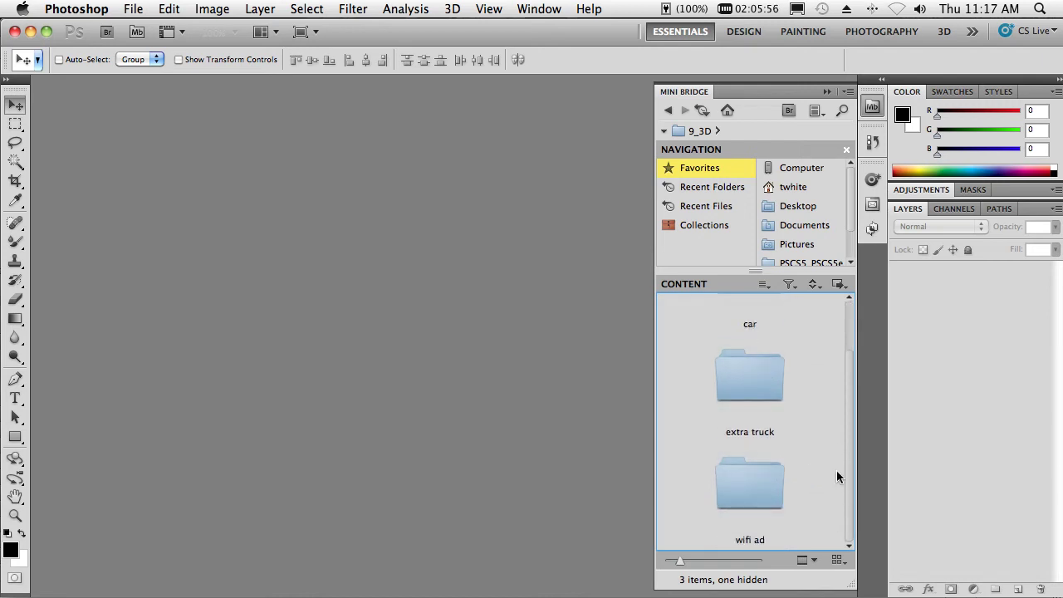
double_click(766, 482)
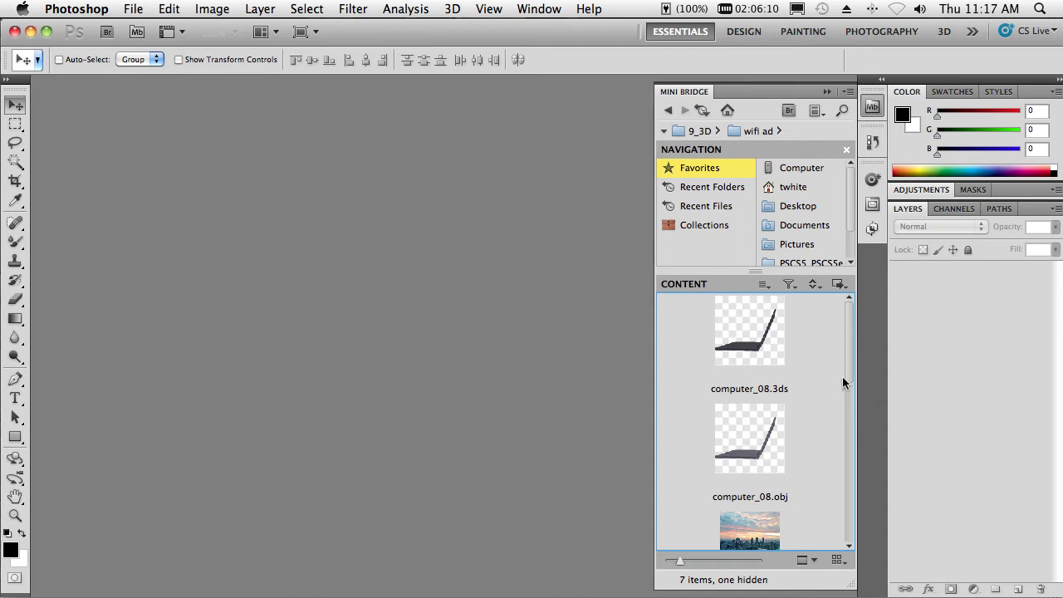
left_click_drag(845, 371, 836, 501)
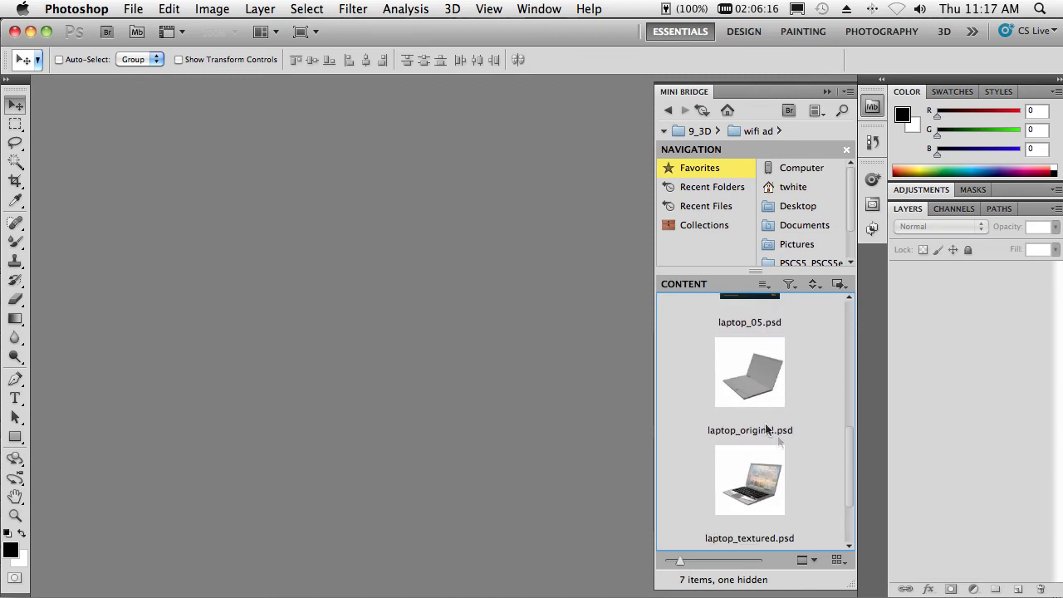
left_click(749, 401)
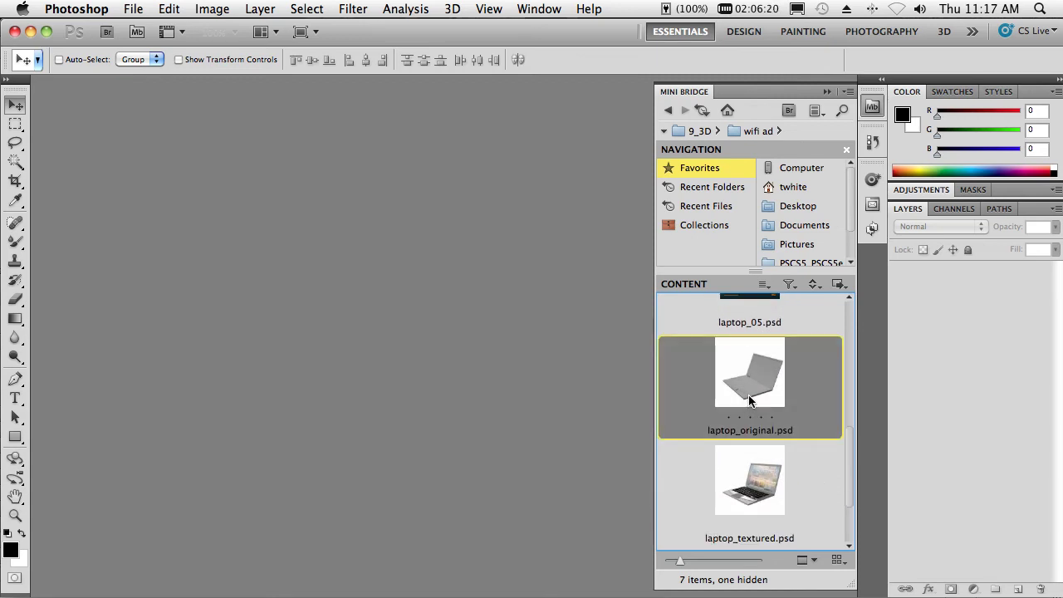
- Open laptop_original.psd in the 3D workspace and select the 3D Rotate tool
double_click(748, 401)
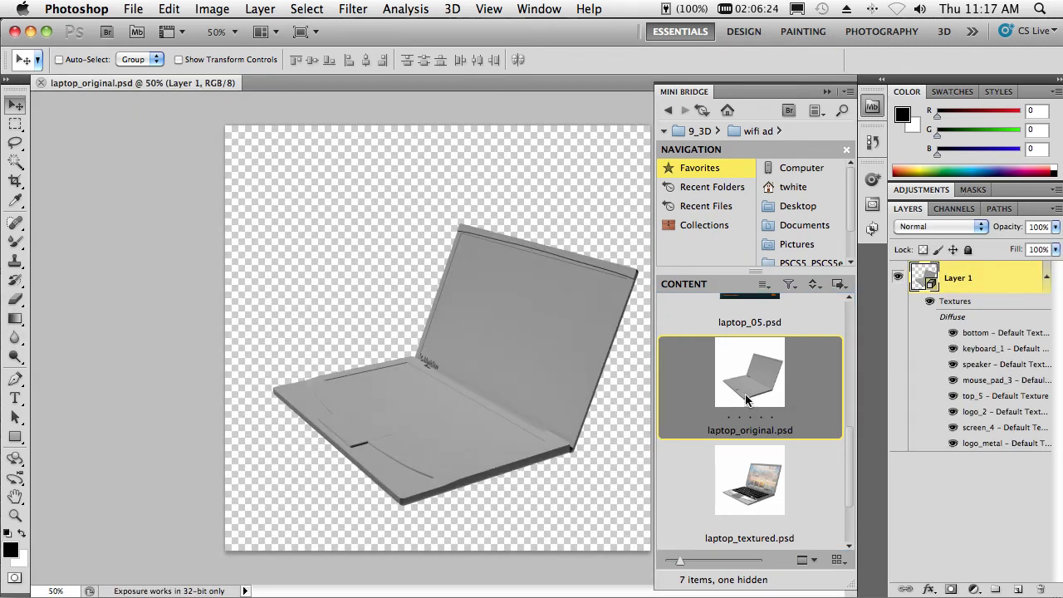
left_click(827, 92)
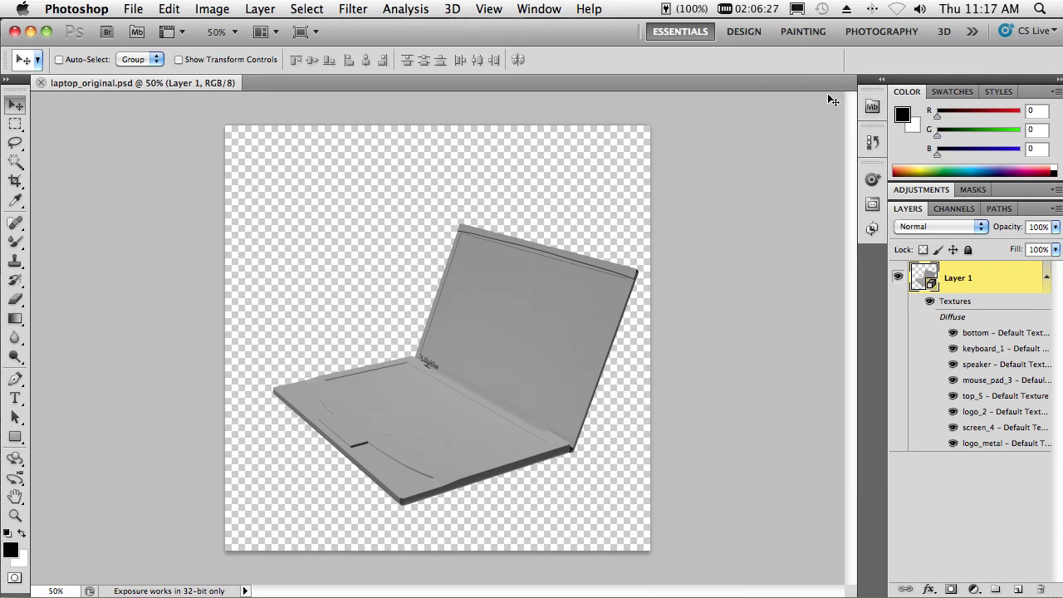
left_click(942, 31)
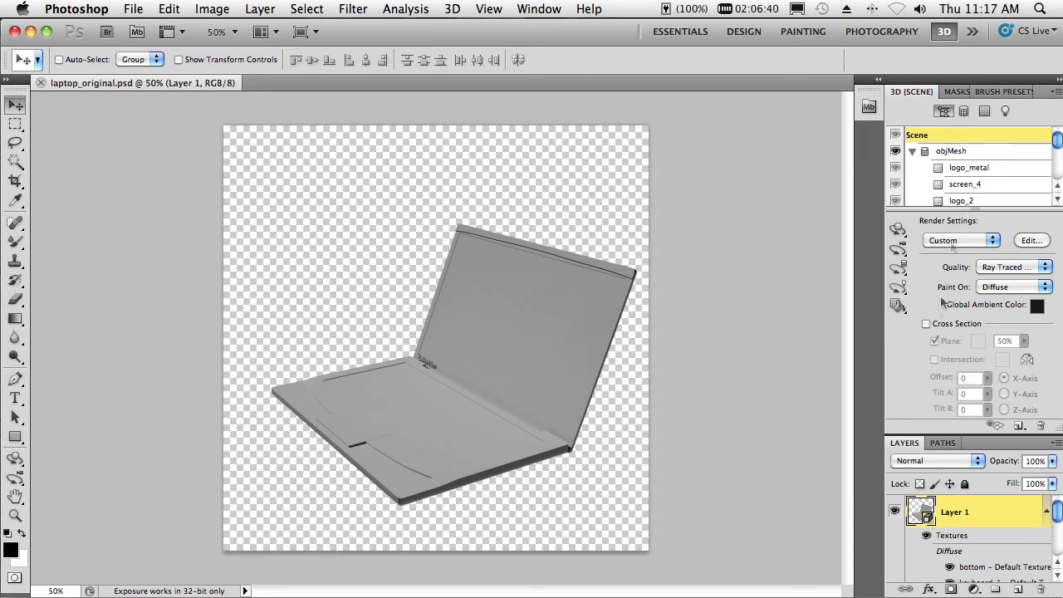
left_click(1016, 426)
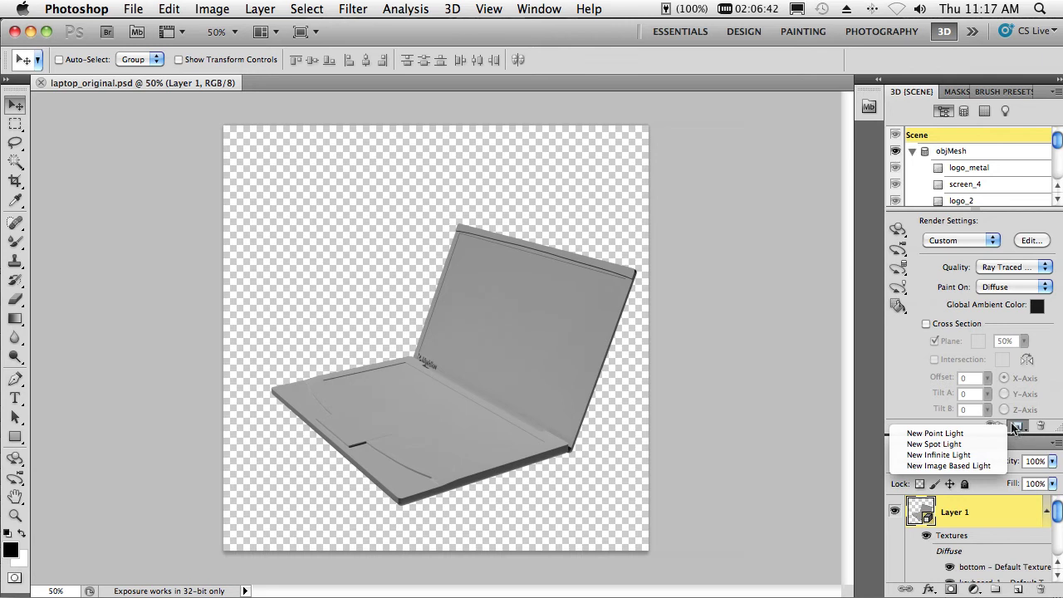
left_click(920, 348)
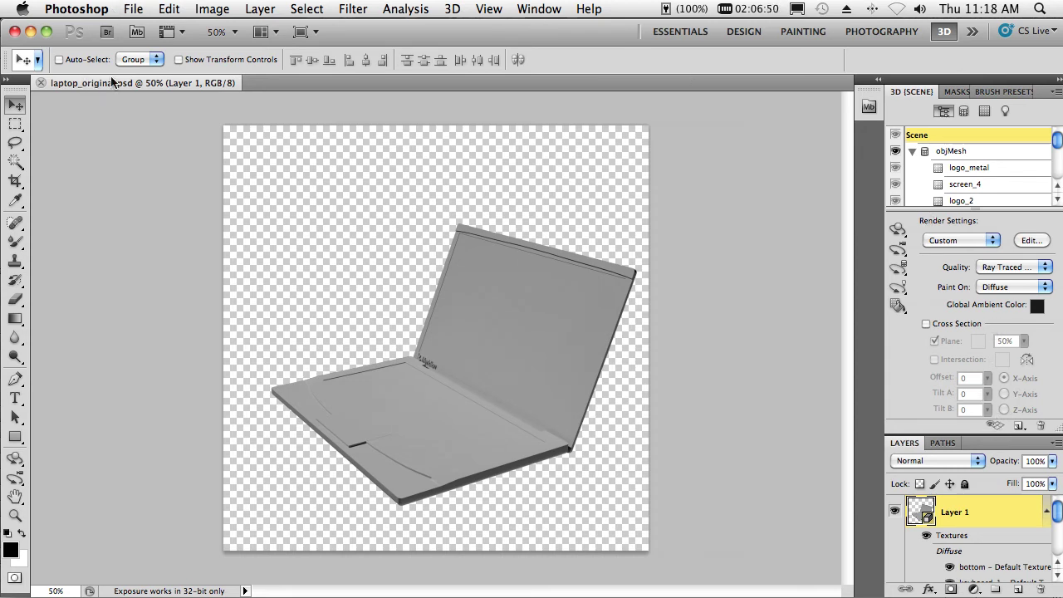
left_click(898, 227)
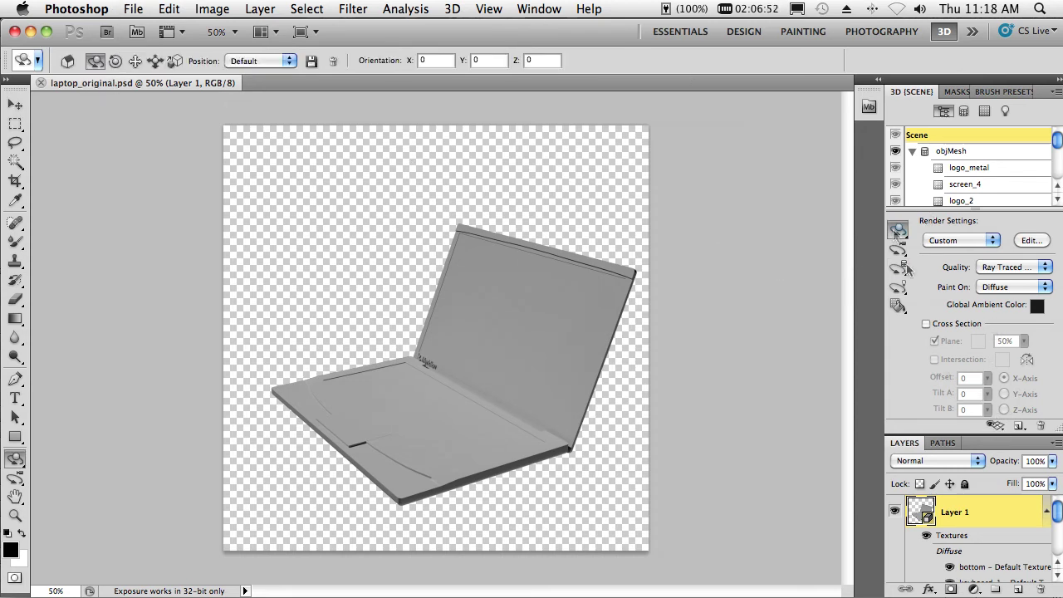
left_click(993, 425)
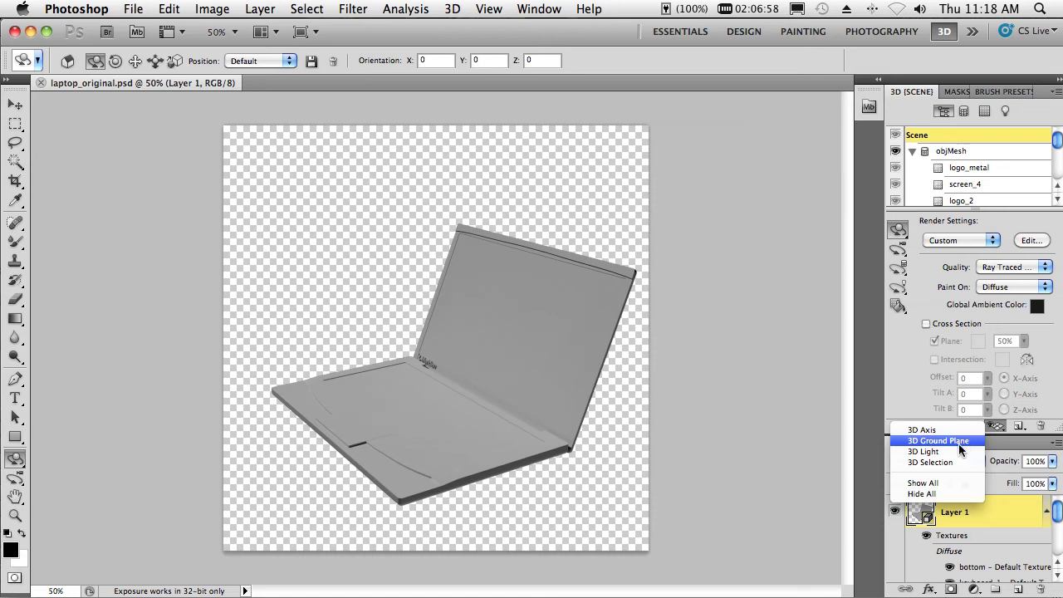
- Show the 3D ground plane grid and the 3D axis widget
left_click(959, 441)
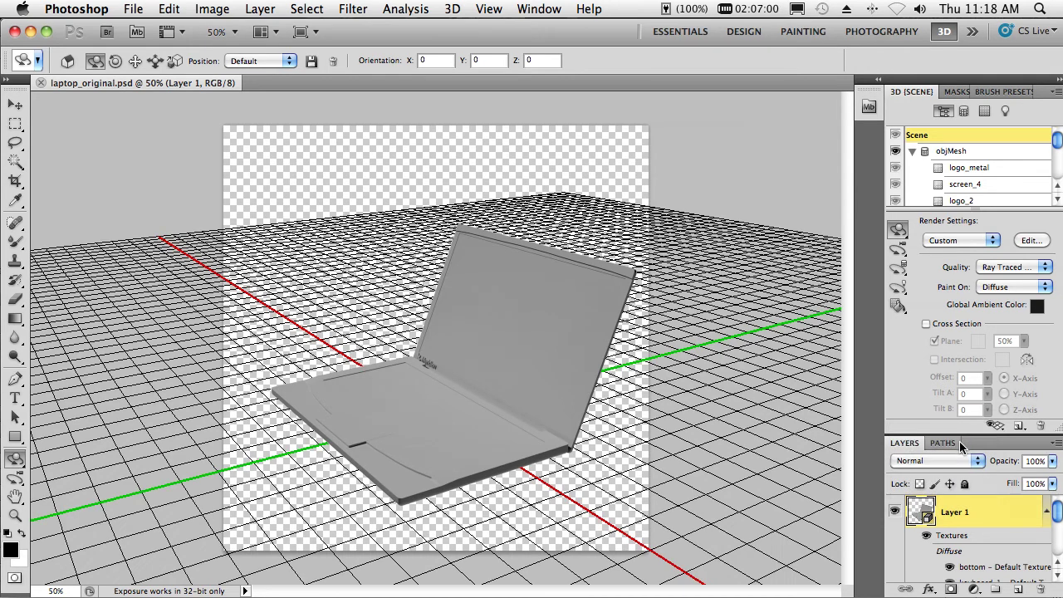
left_click(995, 427)
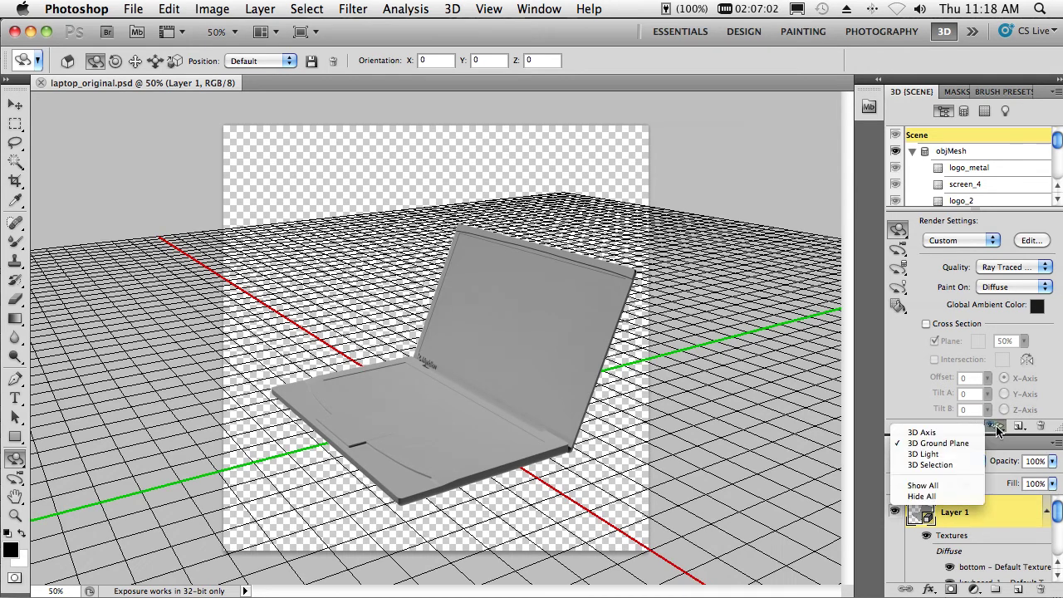
left_click(965, 433)
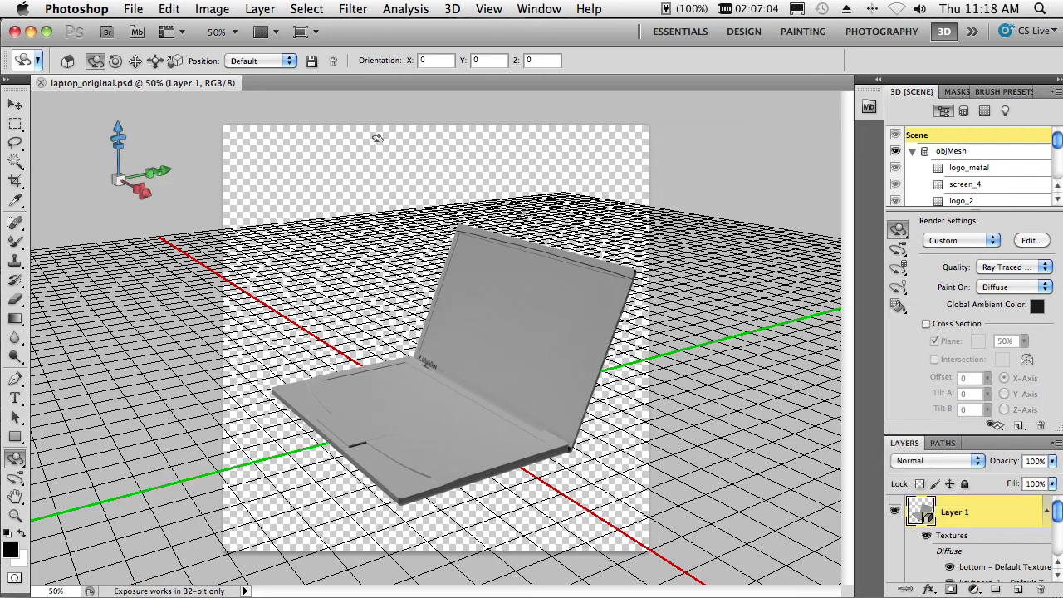
- Rotate the laptop model to X -1.7, Y -5.6, Z 13.8 and stop the ray-traced render
mouse_move(115, 162)
left_click_drag(551, 337, 517, 327)
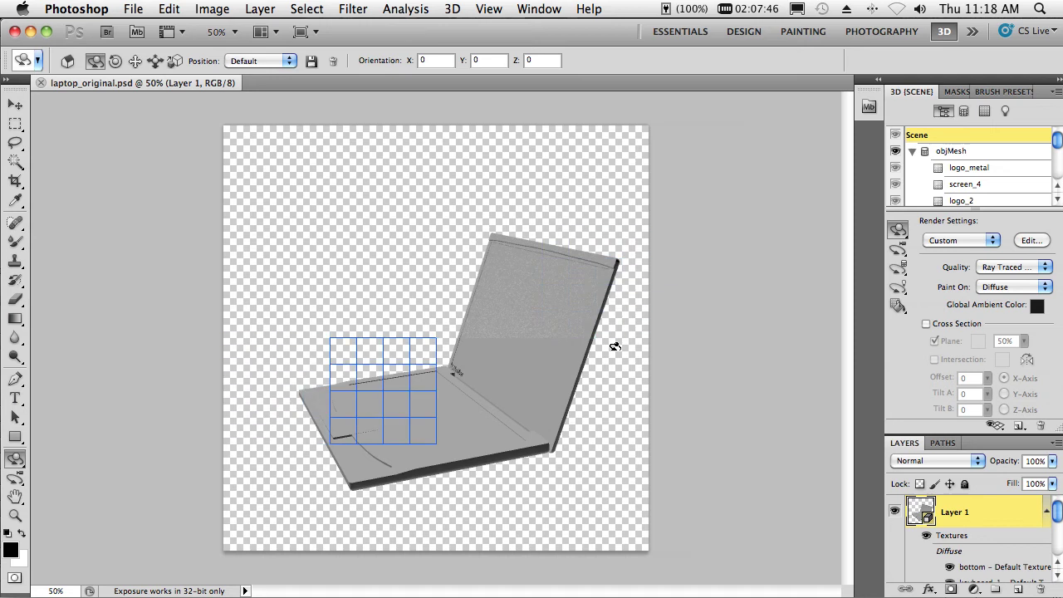
left_click(614, 346)
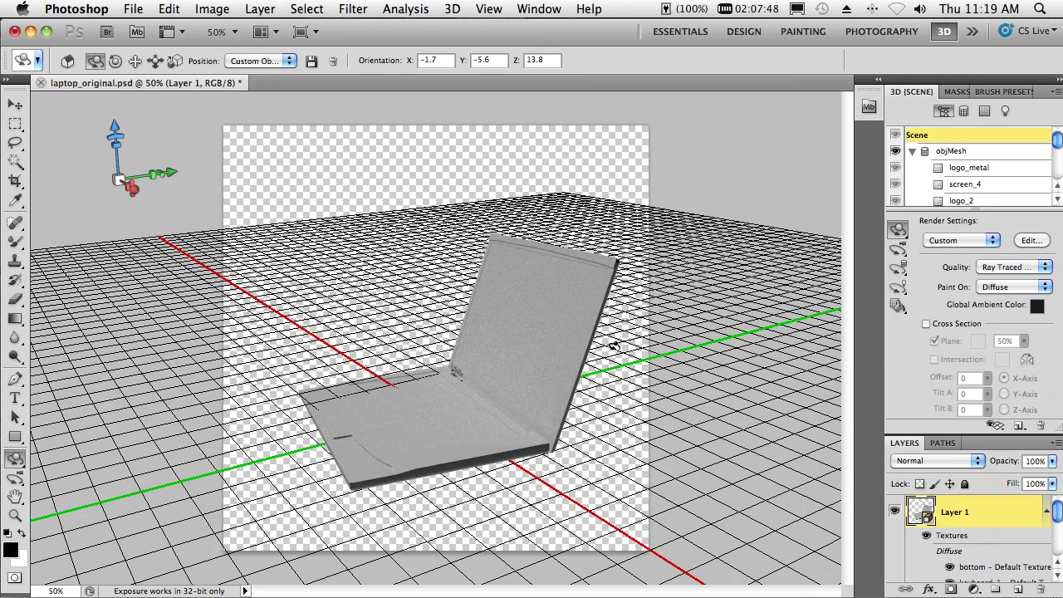
left_click(453, 9)
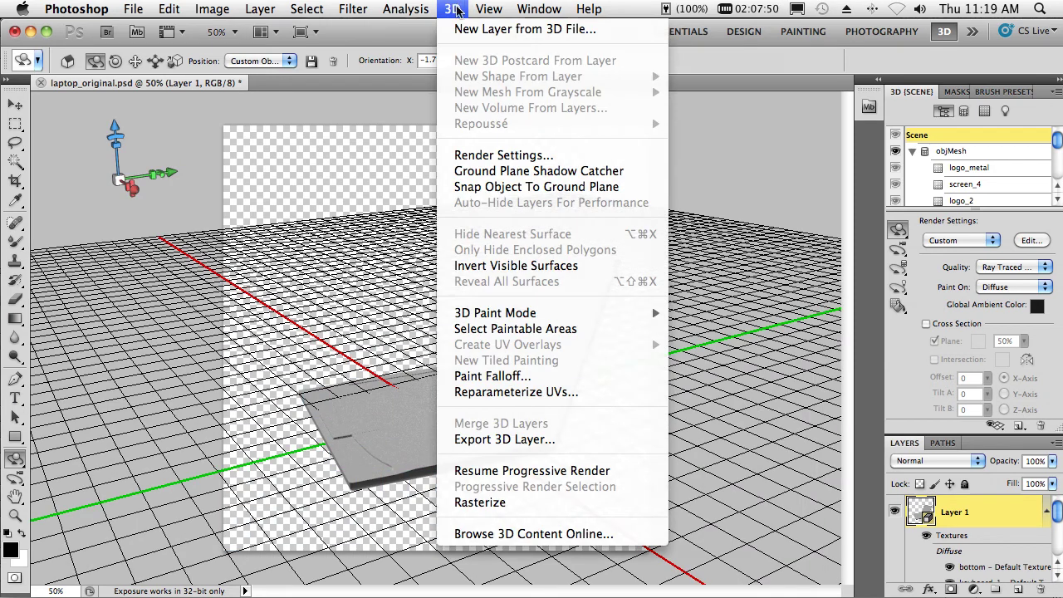
- Resume the Ray Traced render, move the scene light above the laptop, and keep painting on Diffuse
left_click(520, 480)
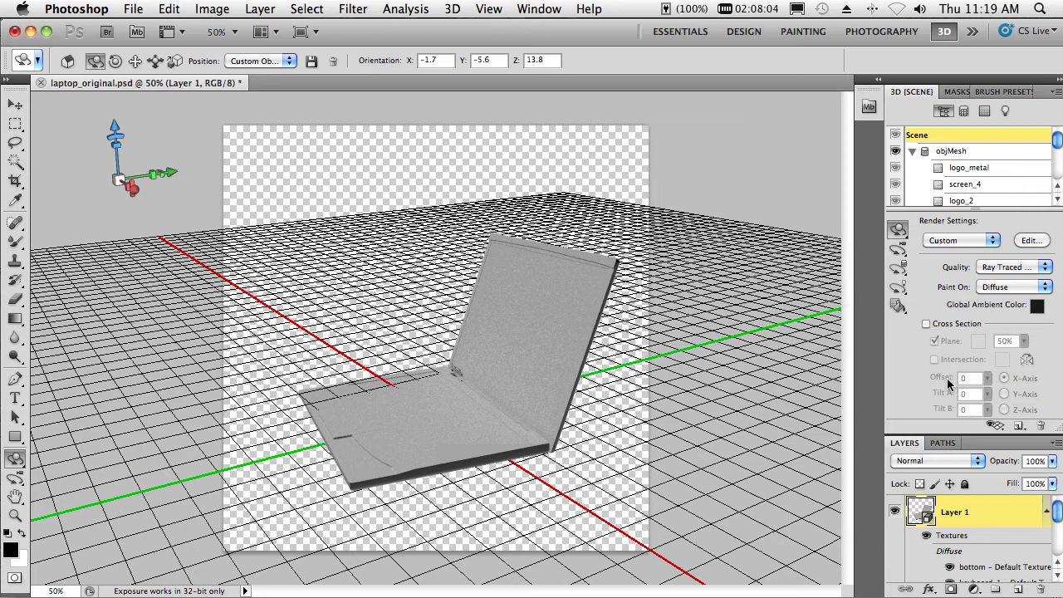
left_click(994, 425)
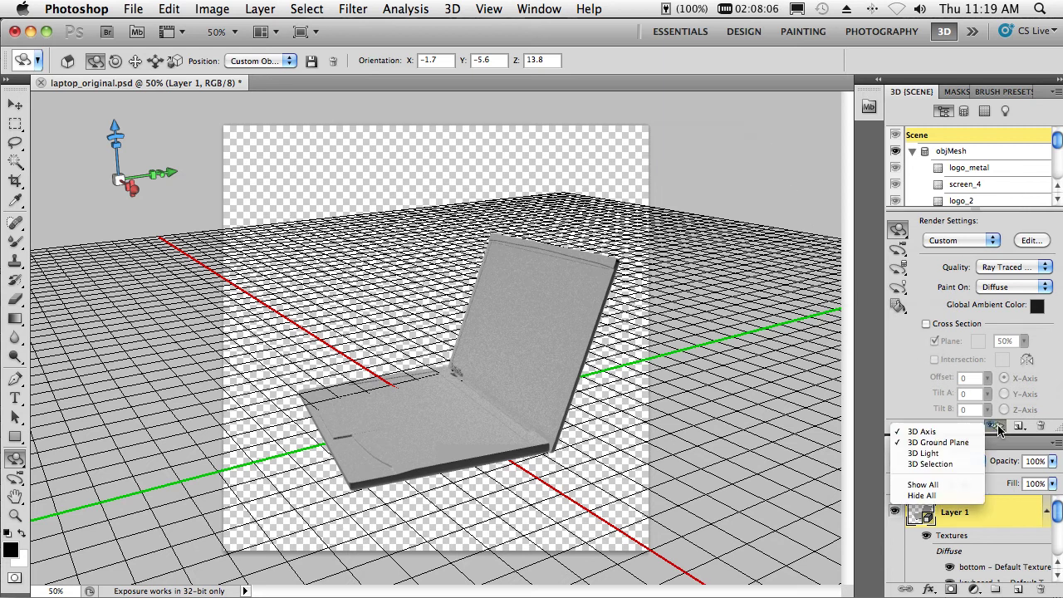
left_click(952, 453)
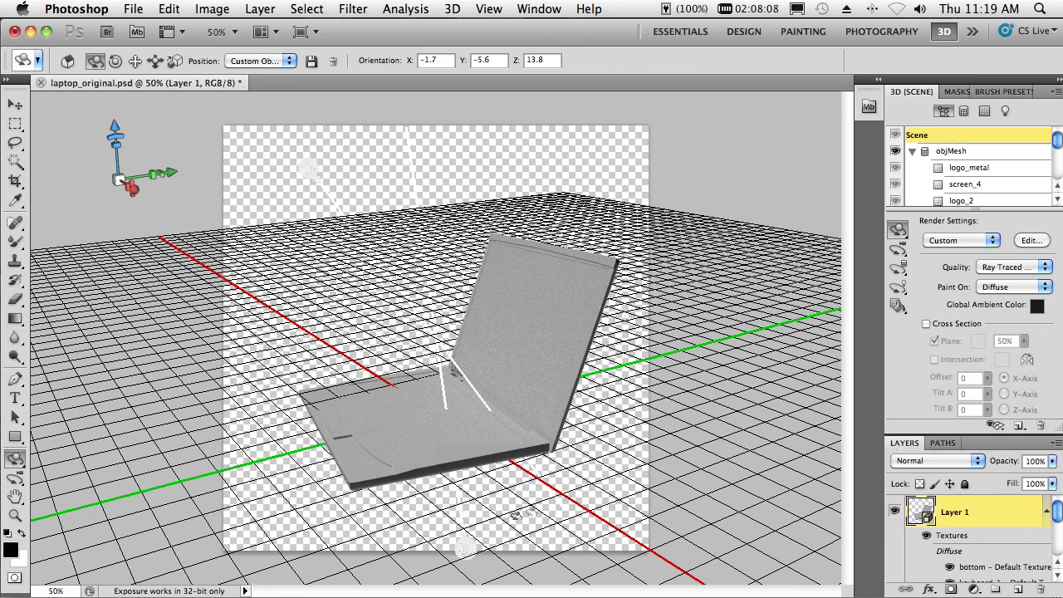
left_click(899, 286)
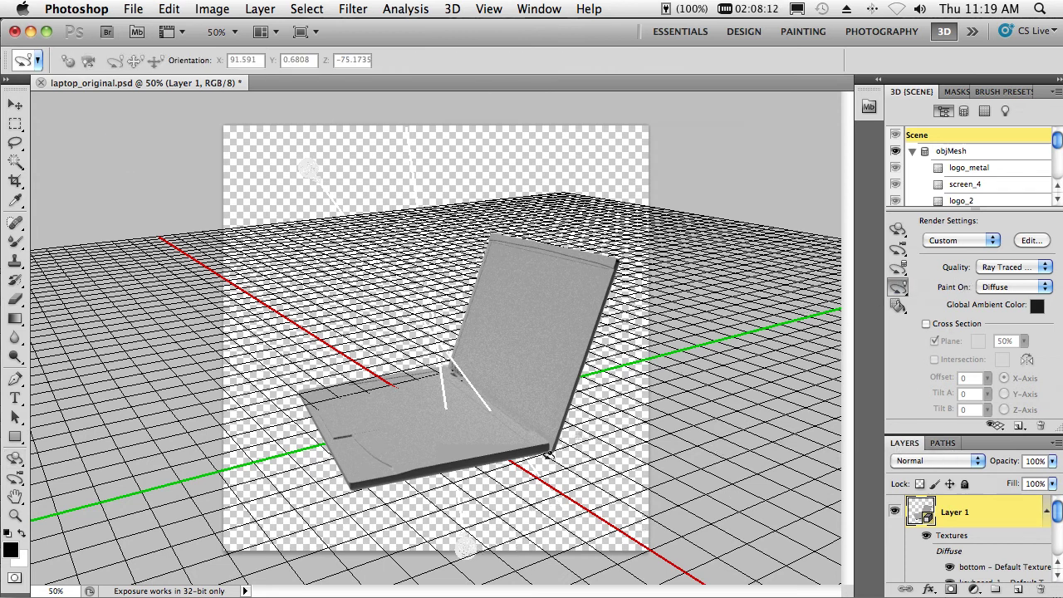
mouse_move(466, 547)
left_mouse_down()
mouse_move(426, 534)
mouse_move(533, 522)
mouse_move(498, 531)
left_mouse_up()
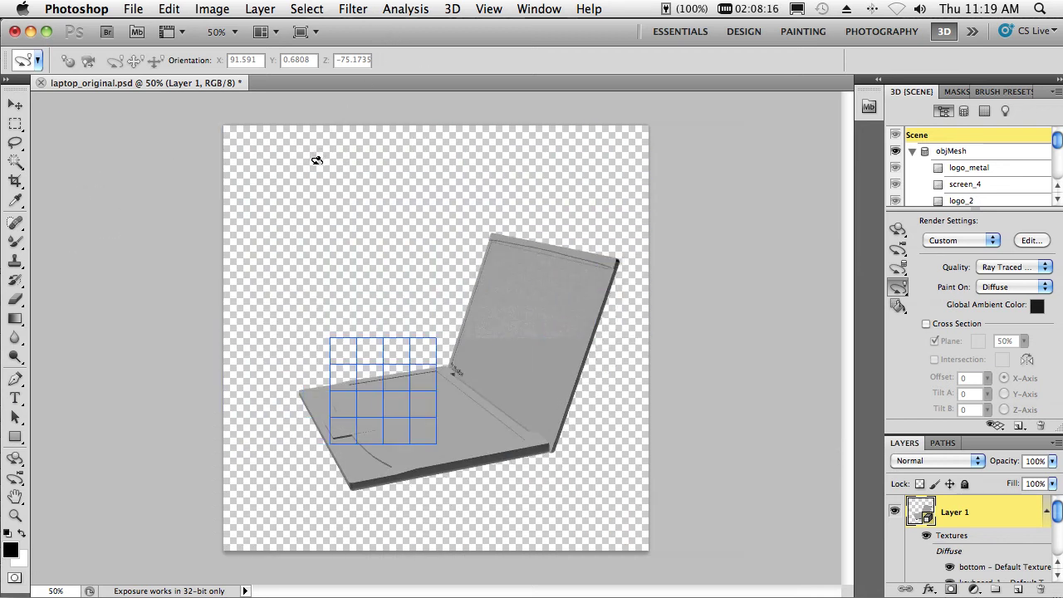
left_click_drag(315, 161, 316, 162)
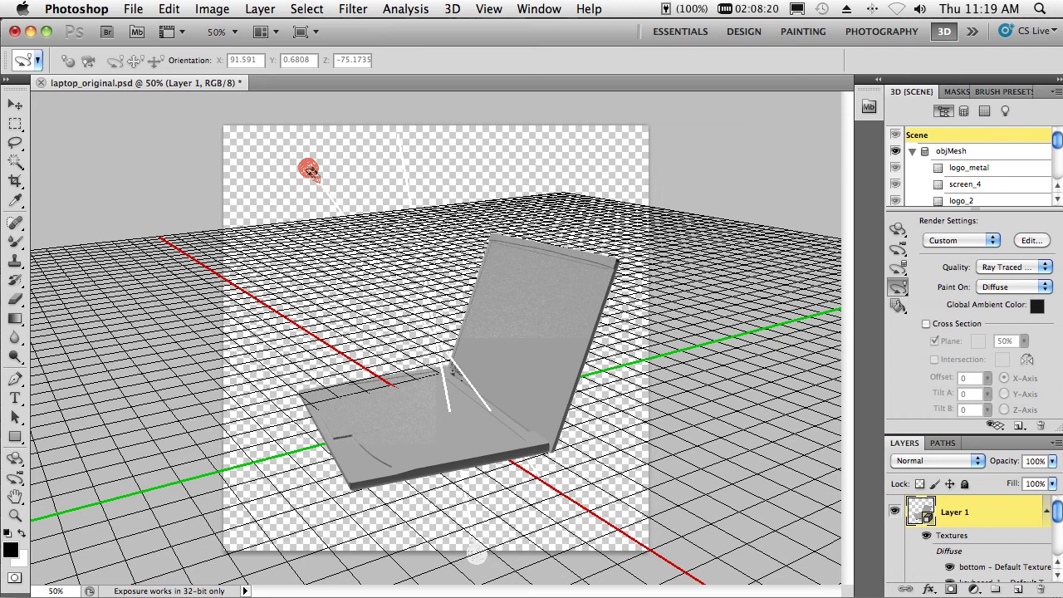
mouse_move(310, 170)
left_mouse_down()
mouse_move(415, 142)
mouse_move(526, 142)
mouse_move(503, 136)
mouse_move(581, 174)
mouse_move(515, 161)
mouse_move(348, 175)
mouse_move(224, 214)
mouse_move(446, 174)
mouse_move(513, 140)
mouse_move(579, 173)
mouse_move(497, 143)
mouse_move(325, 161)
mouse_move(357, 132)
mouse_move(474, 160)
mouse_move(369, 146)
left_mouse_up()
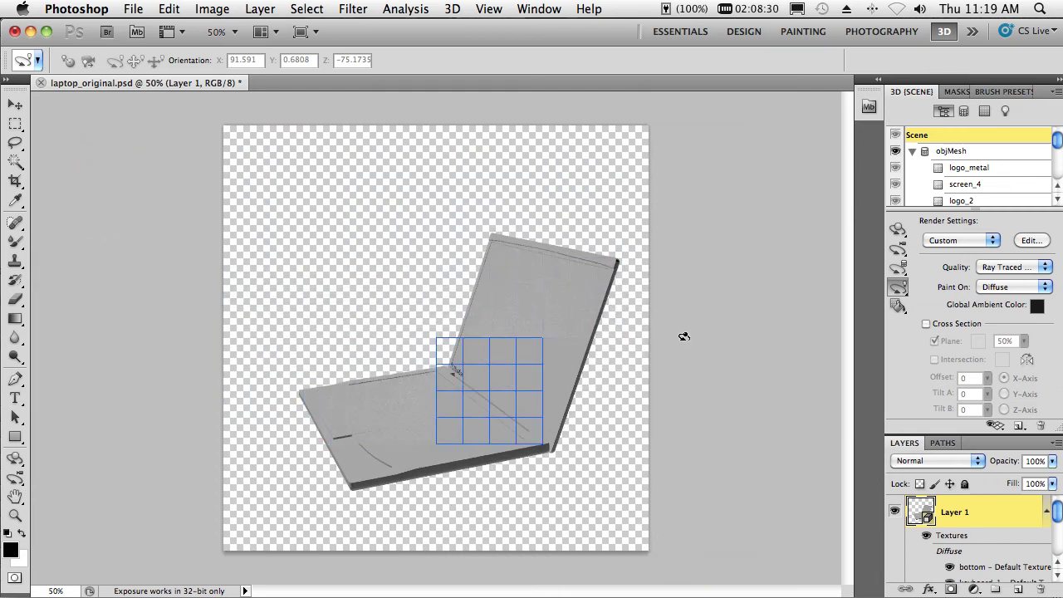
left_click(1003, 287)
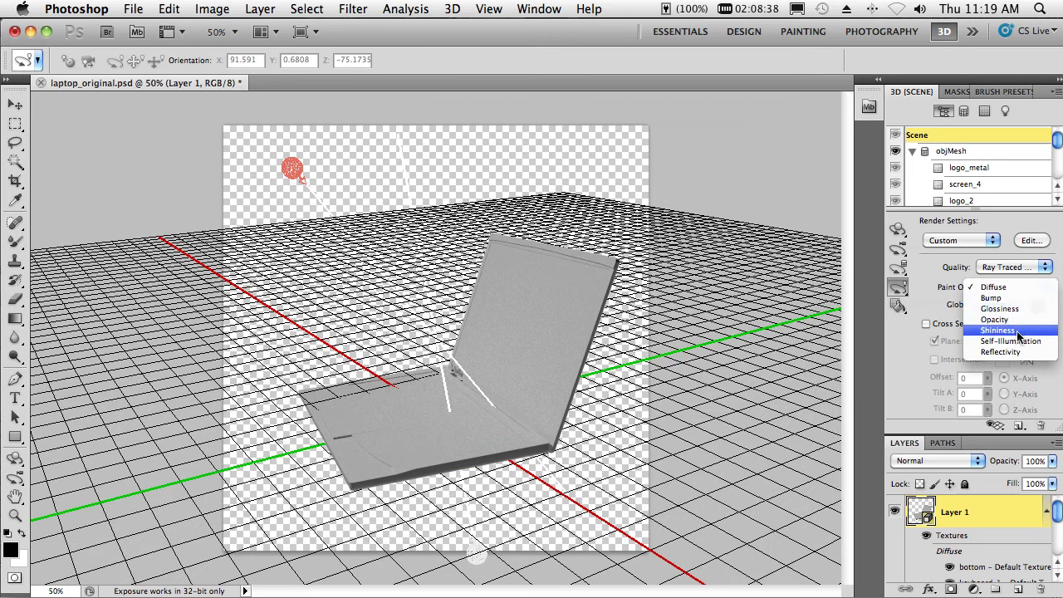
left_click(1013, 391)
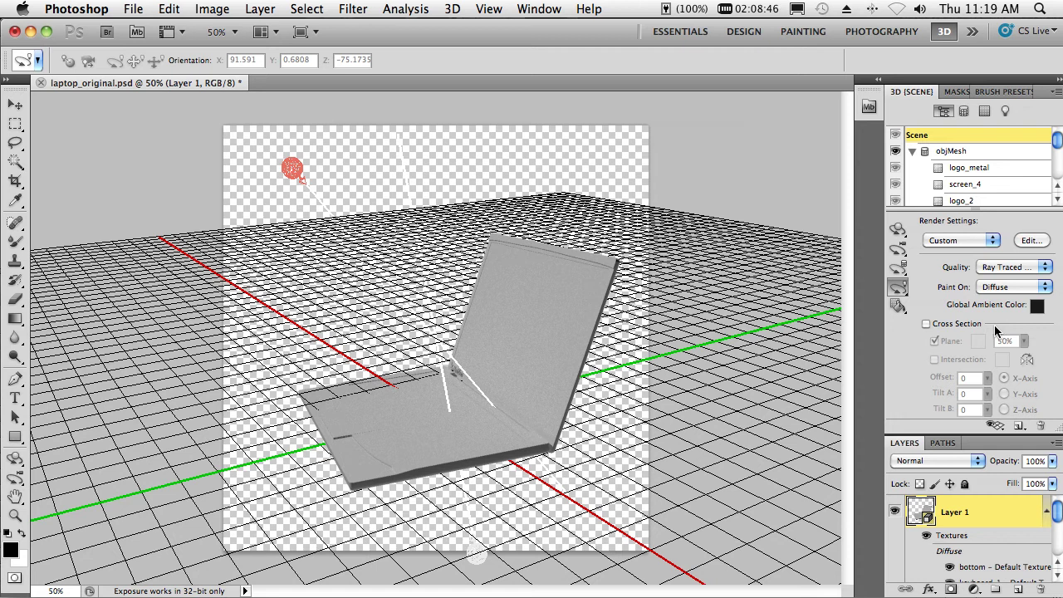
- Show the scene's materials and browse the preset material library and its options
left_click(982, 112)
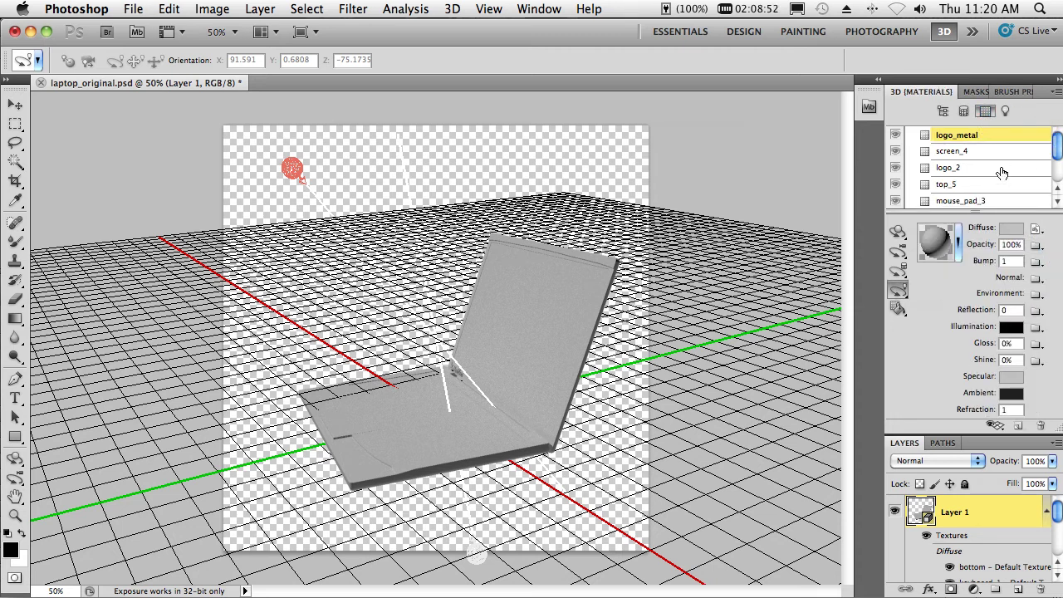
left_click(957, 249)
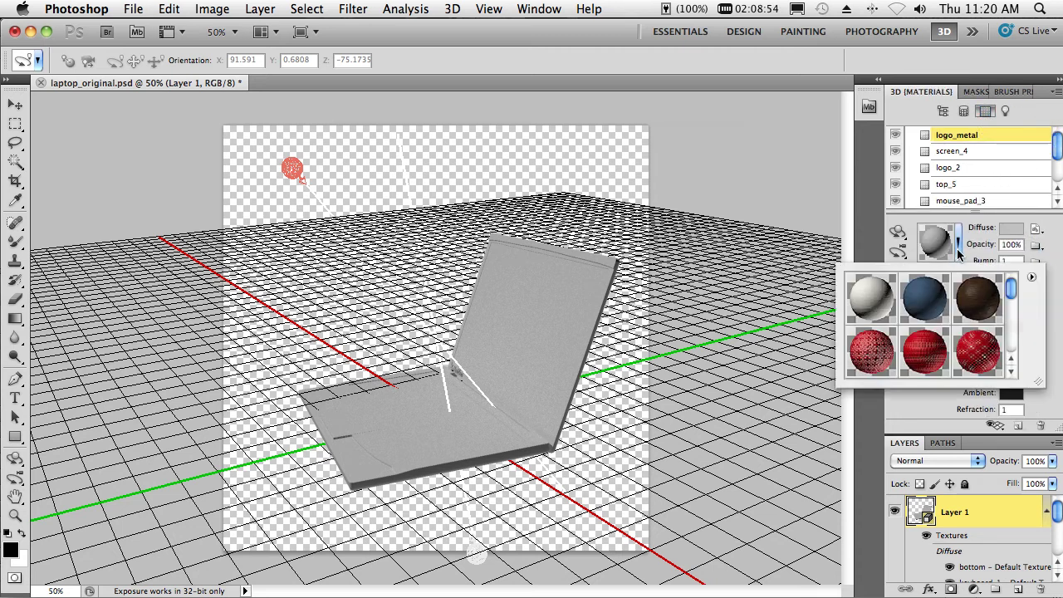
left_click_drag(1013, 298, 1000, 353)
left_click(1032, 278)
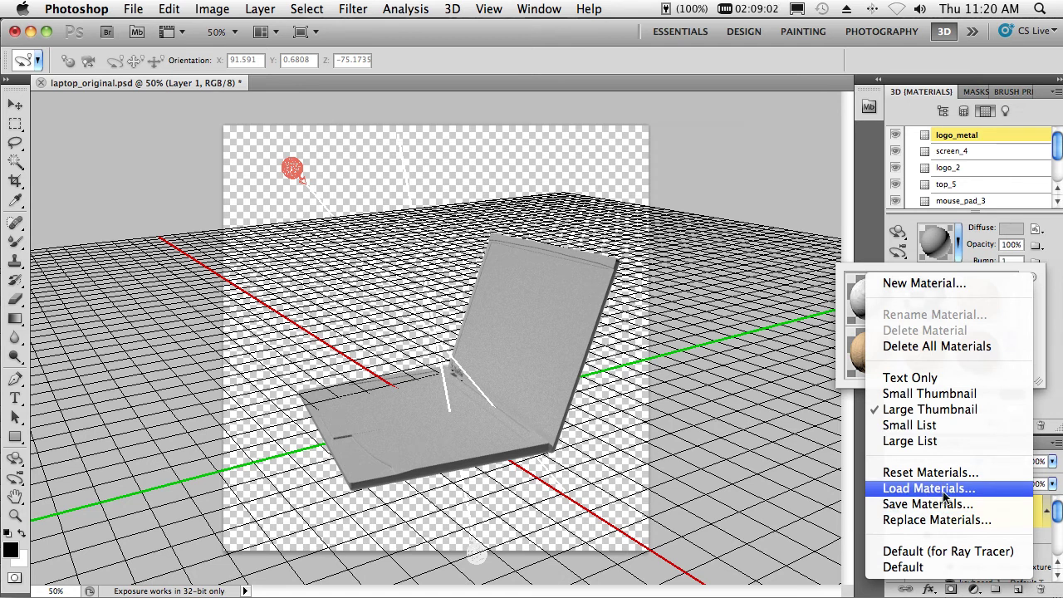
left_click(1057, 355)
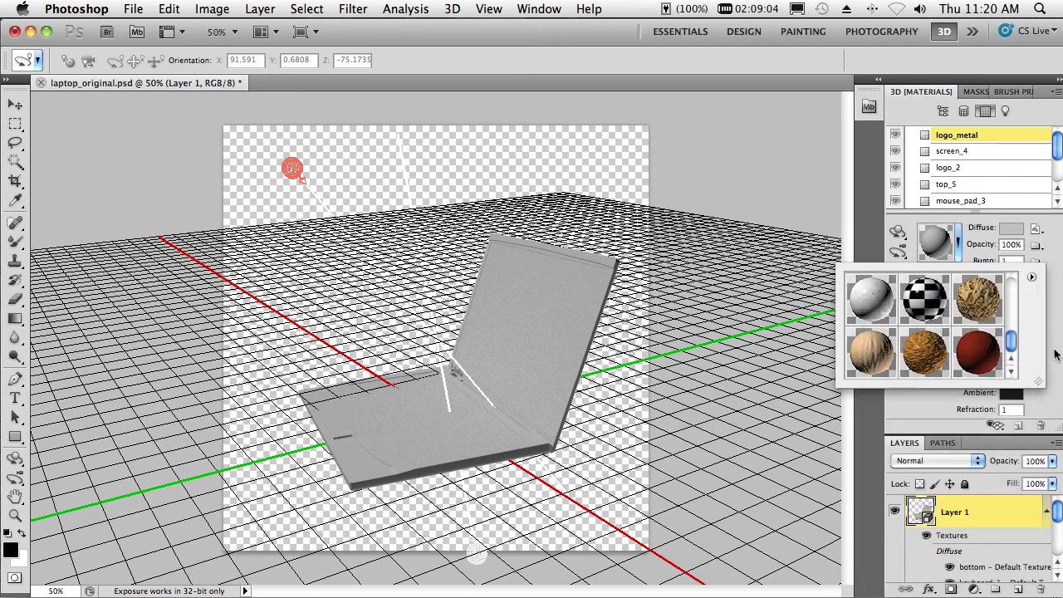
left_click(1052, 282)
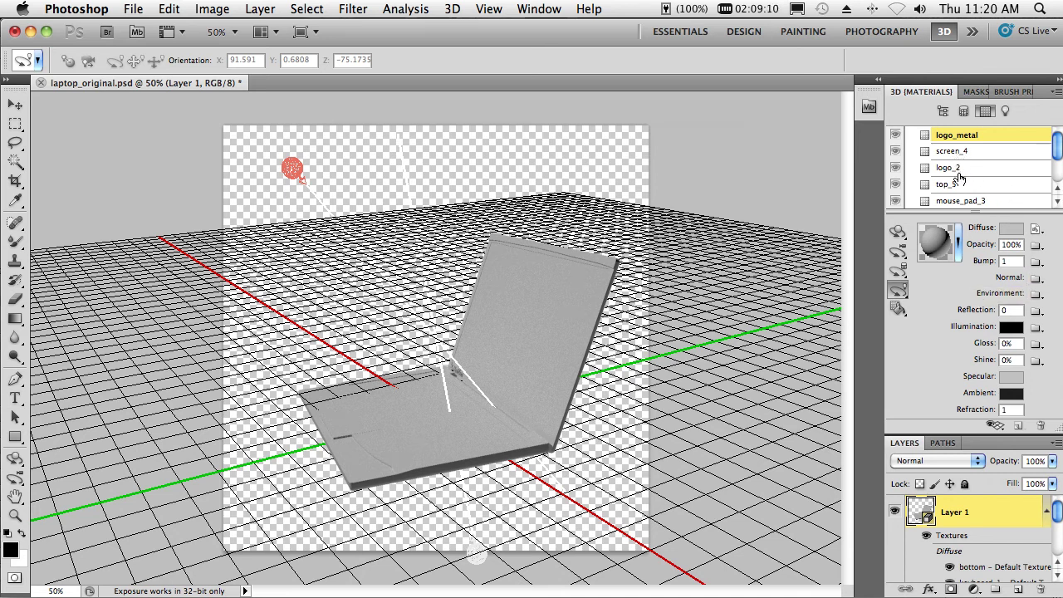
- Apply the blue sphere preset to the keyboard_1 material
scroll(967, 189, "down", 2)
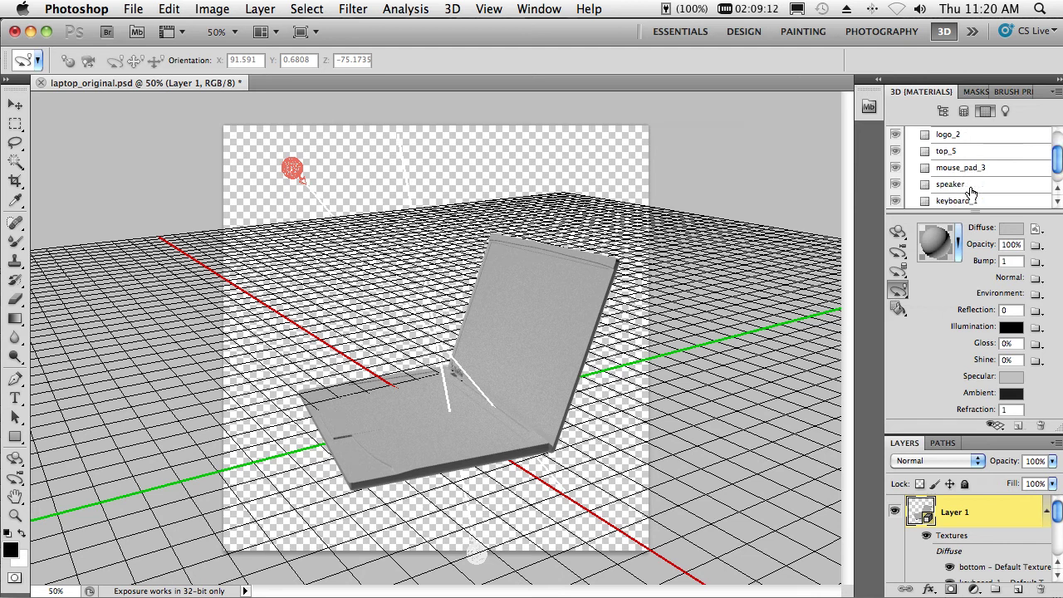
left_click(960, 201)
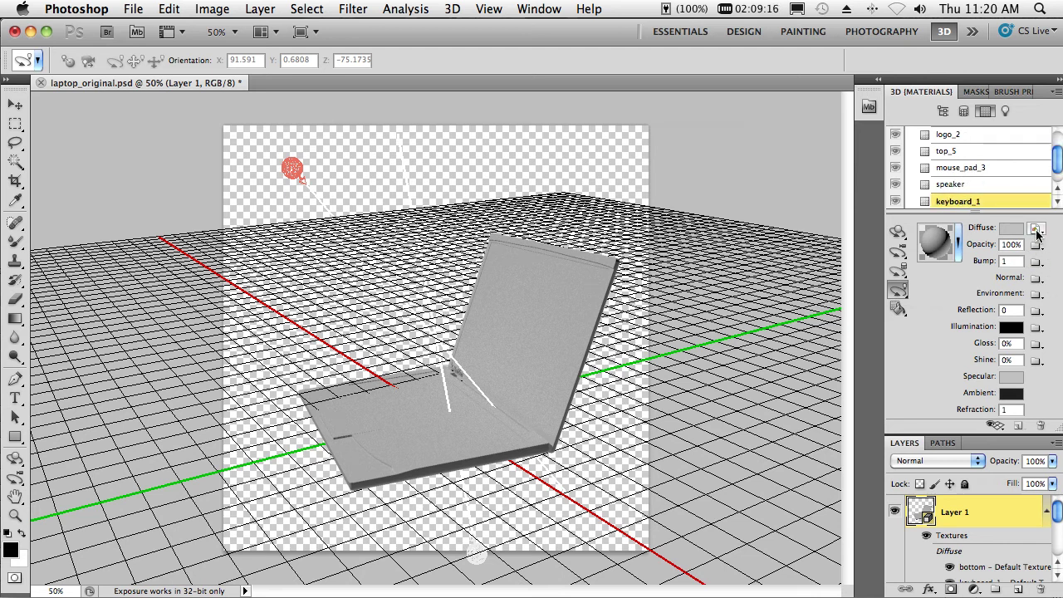
left_click(958, 242)
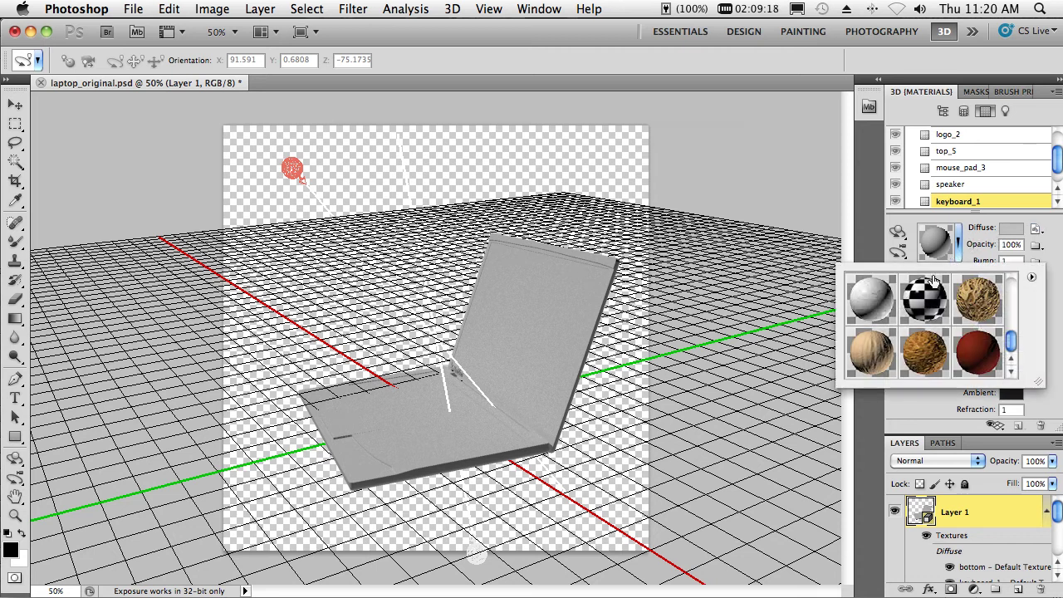
scroll(908, 334, "up", 1)
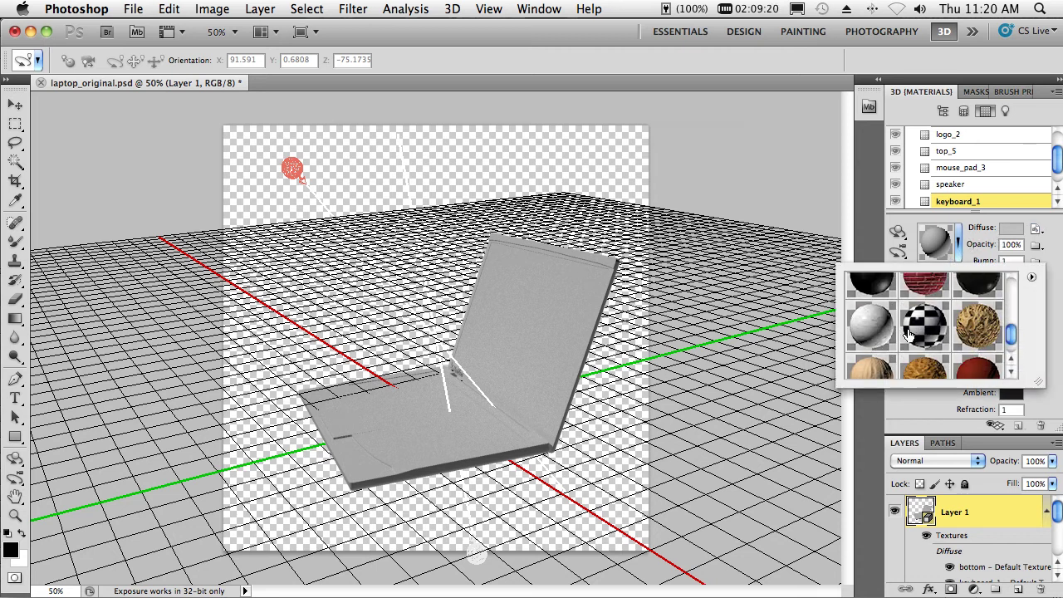
scroll(908, 334, "up", 5)
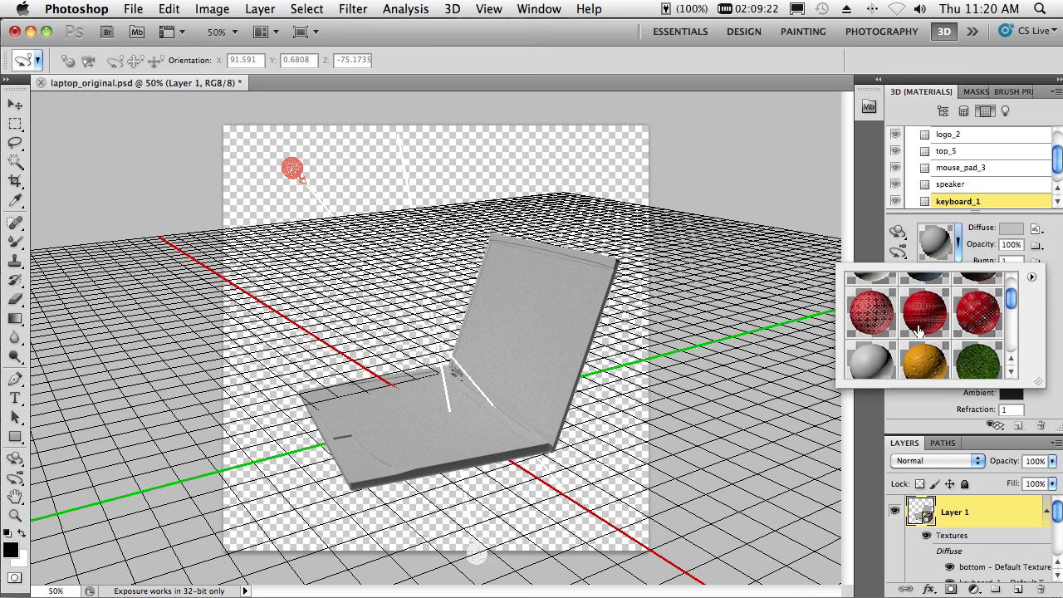
scroll(918, 330, "up", 2)
left_click(926, 300)
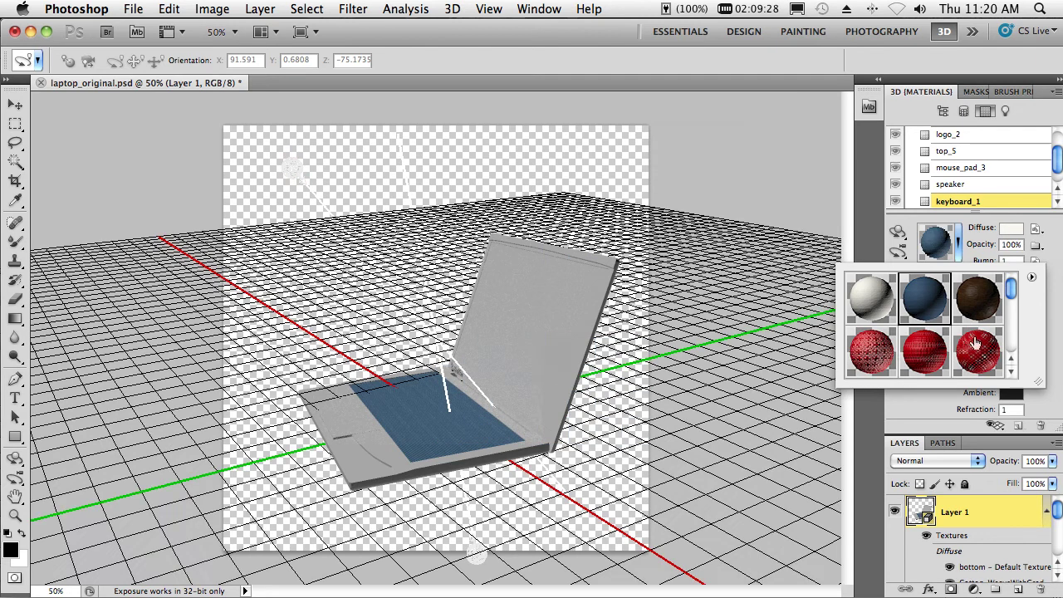
left_click(1050, 337)
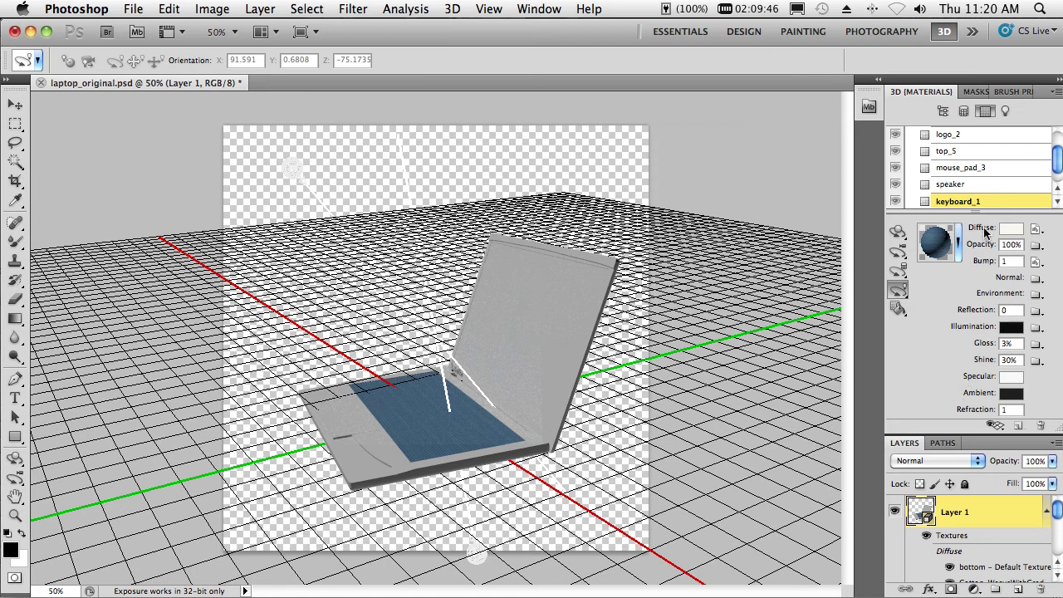
- View the scene's lights, then close laptop_original.psd with Don't Save
left_click(1002, 110)
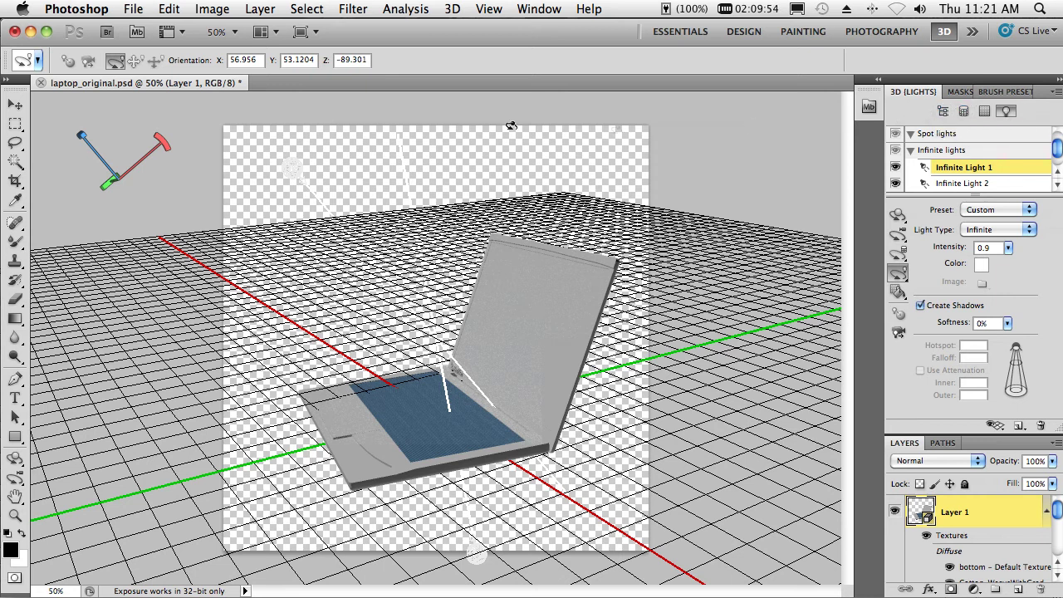
mouse_move(121, 100)
left_click(40, 83)
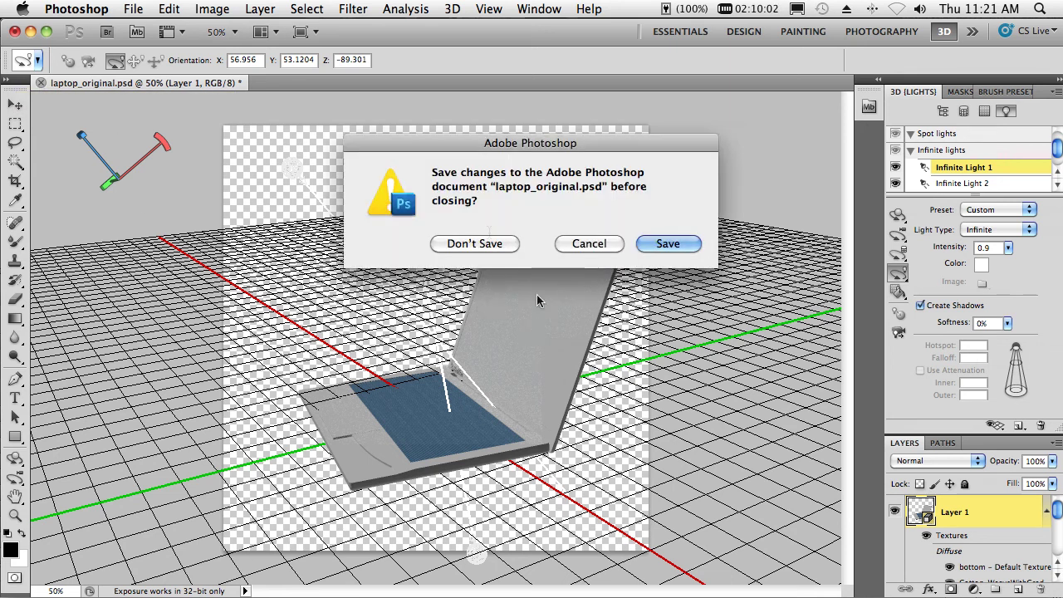
left_click(471, 244)
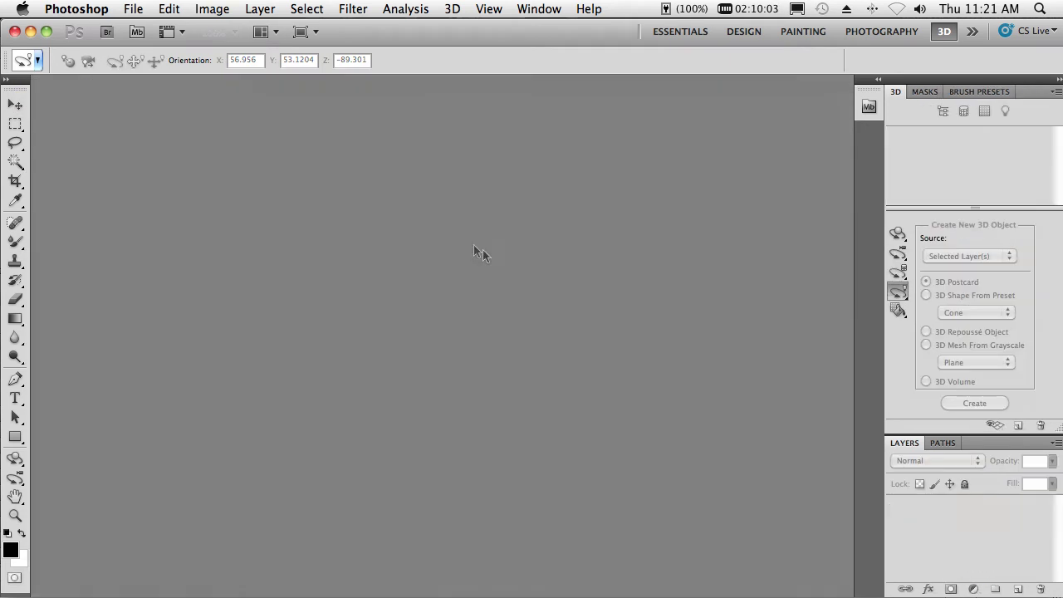
- Open laptop_05.final.psd from the Mini Bridge file browser
left_click(868, 107)
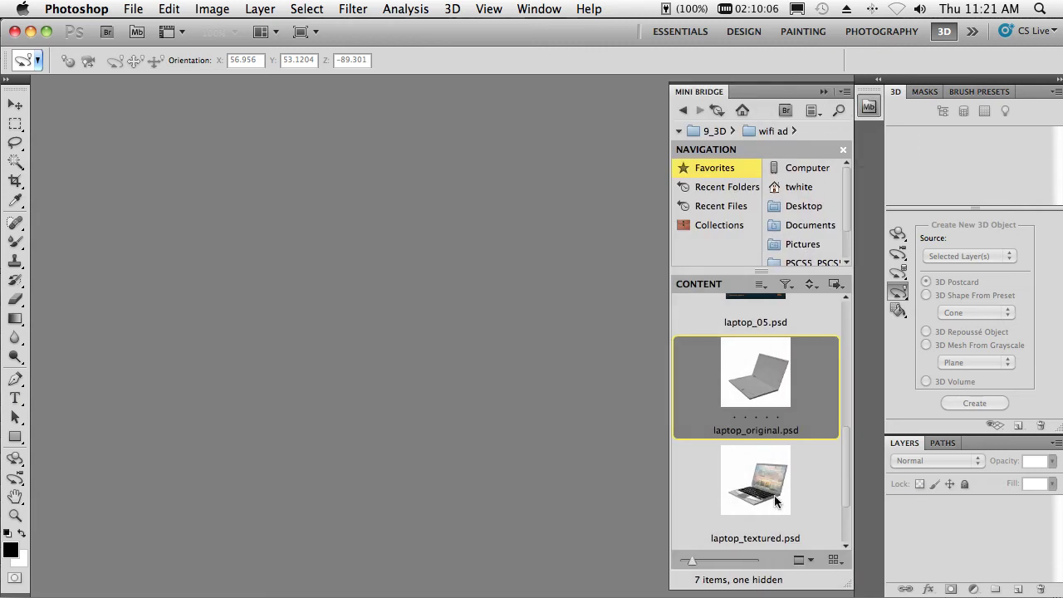
scroll(774, 495, "down", 3)
scroll(786, 497, "up", 5)
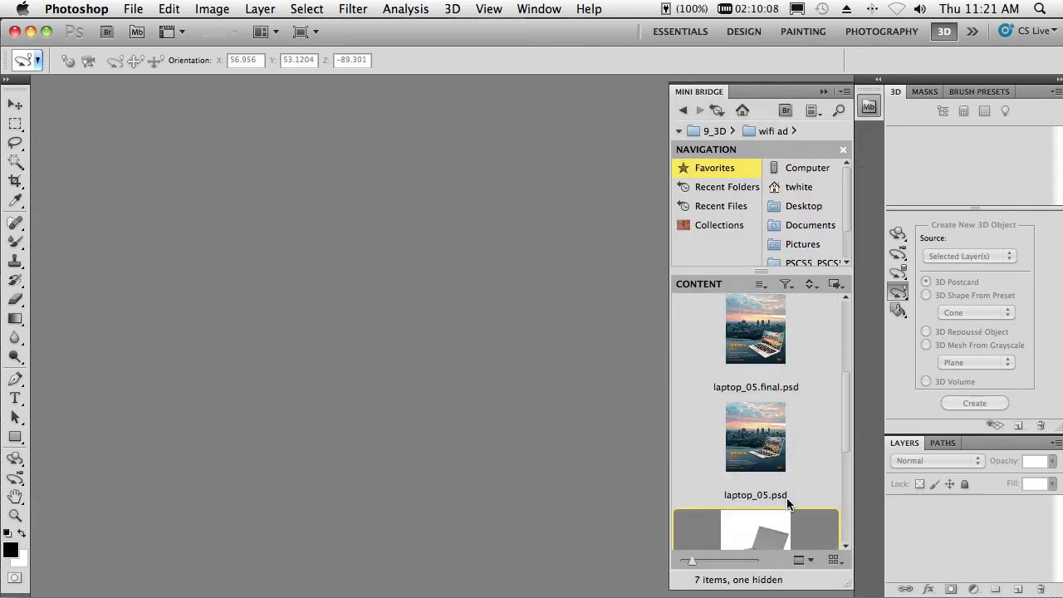
left_click(765, 429)
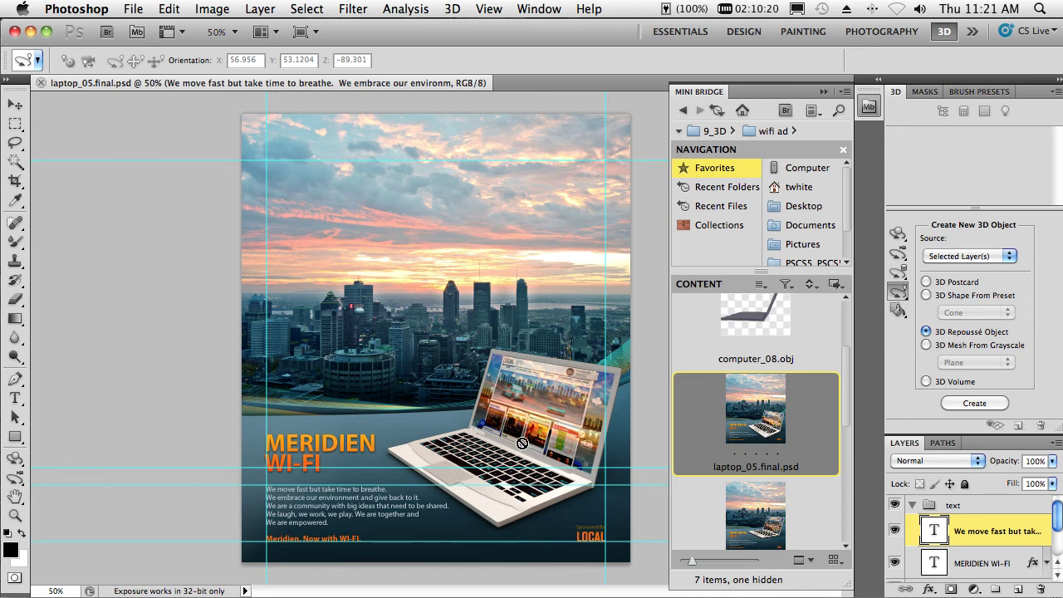
- Choose the 3D Object Rotate tool and select the 3D object : laptop layer in the 3D laptop group
left_click(898, 235)
scroll(963, 554, "down", 2)
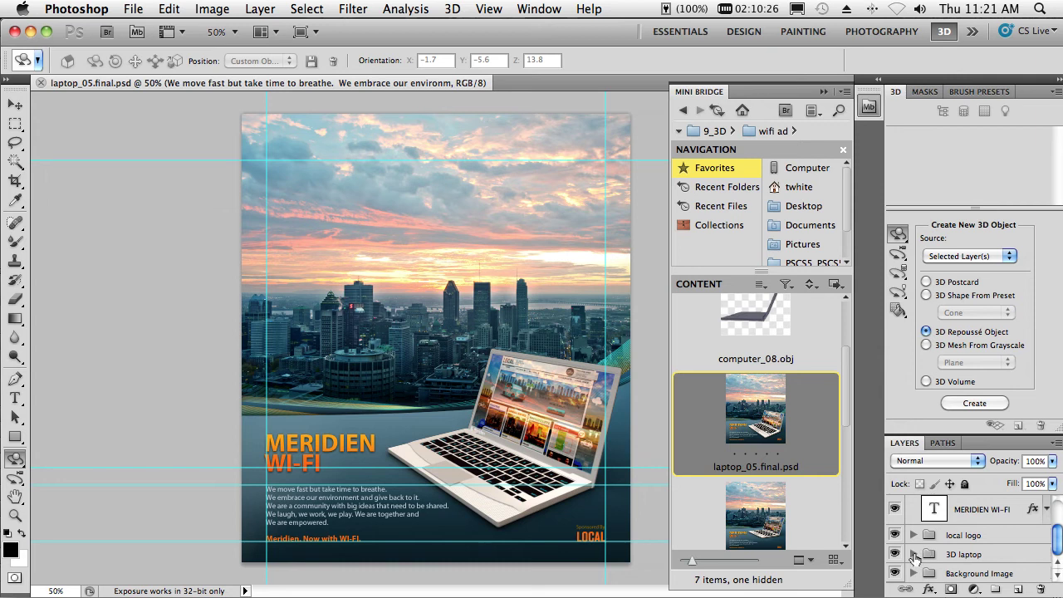
left_click(912, 554)
scroll(938, 566, "down", 3)
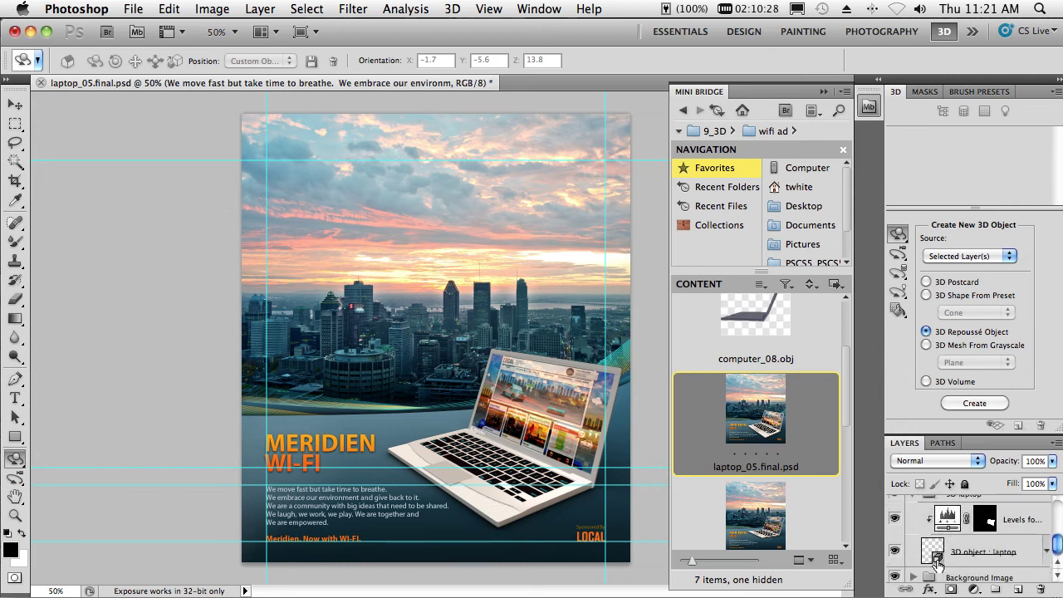
left_click(936, 554)
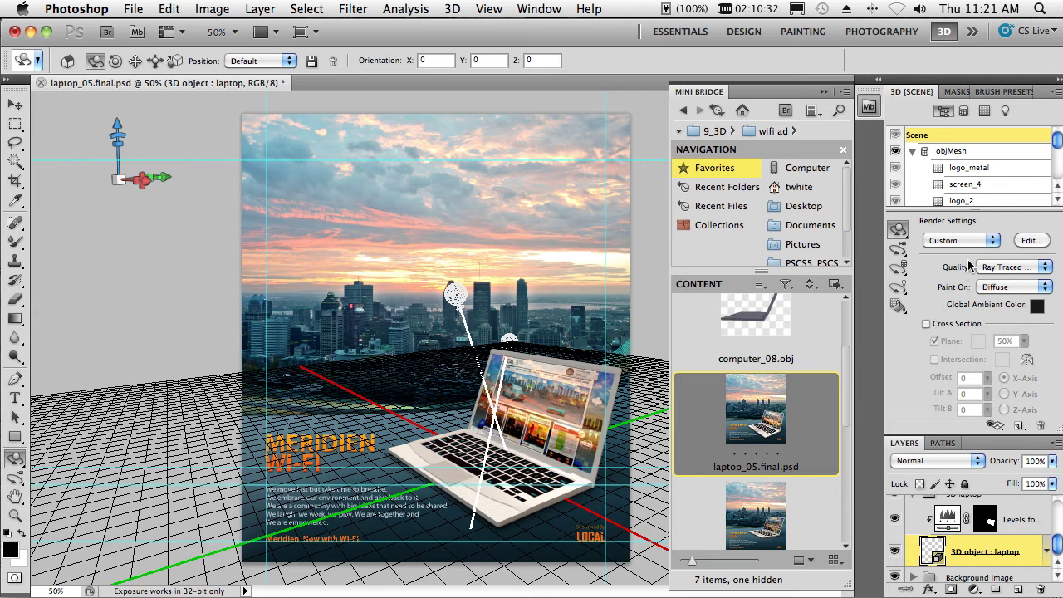
- Turn off the 3D Axis extra, then hide all 3D guides
left_click(992, 425)
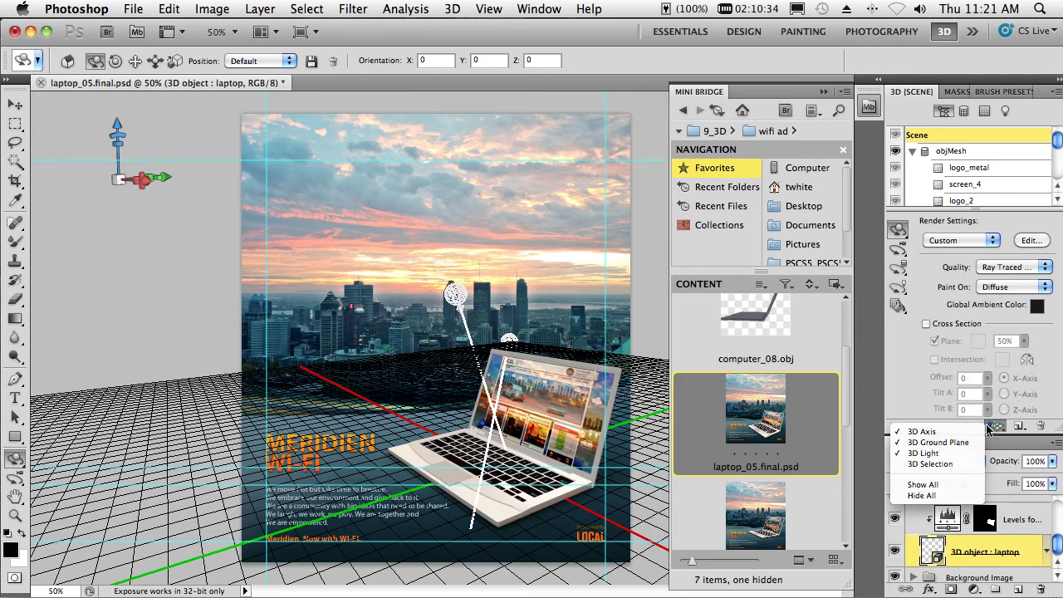
left_click(961, 435)
left_click(993, 425)
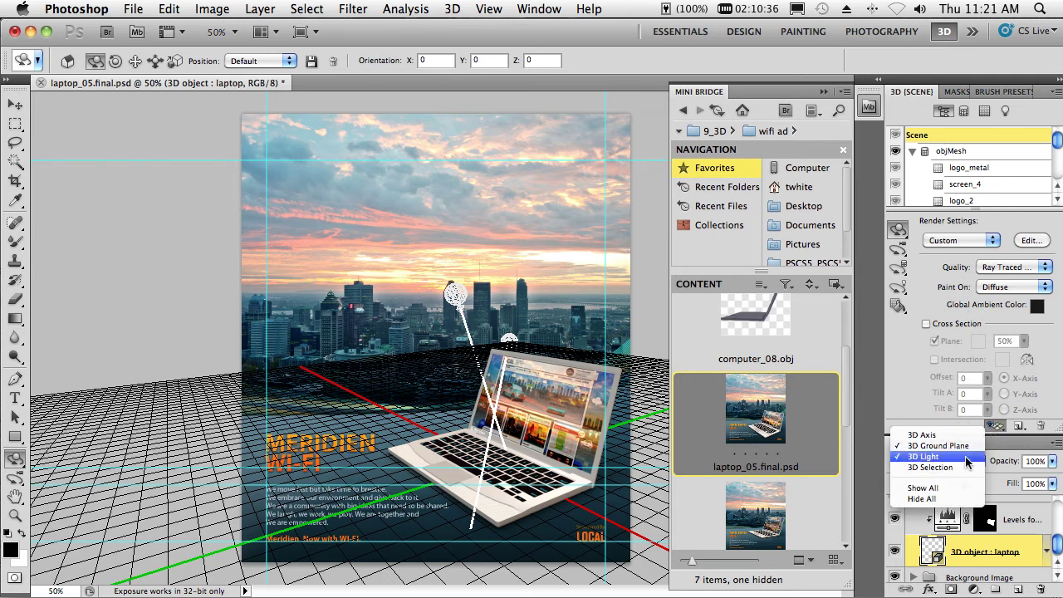
left_click(922, 498)
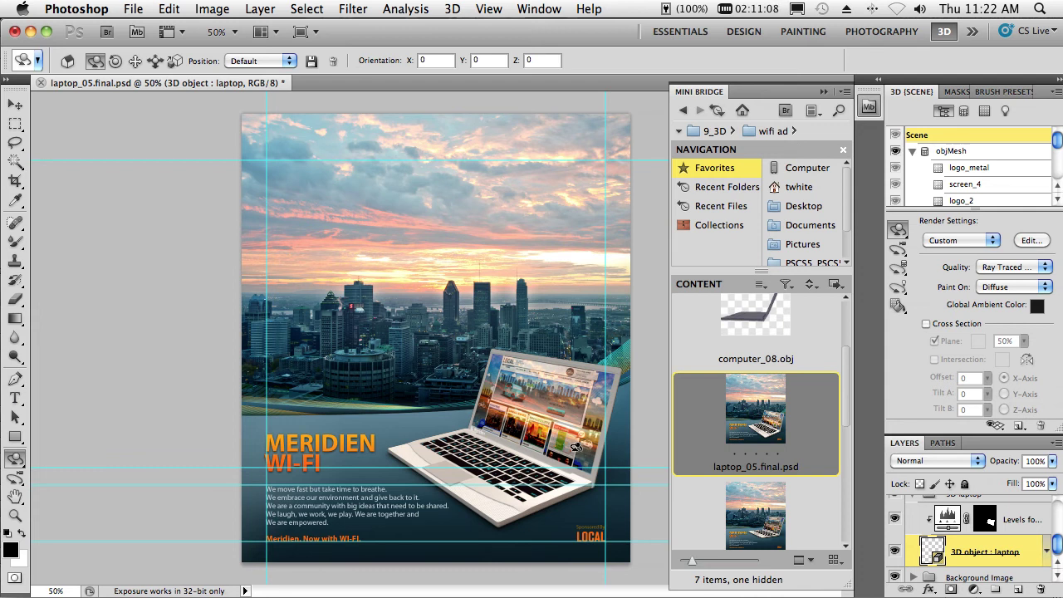
- Tilt the laptop's screen back, then close laptop_05.final.psd with Don't Save
left_click_drag(556, 423, 748, 446)
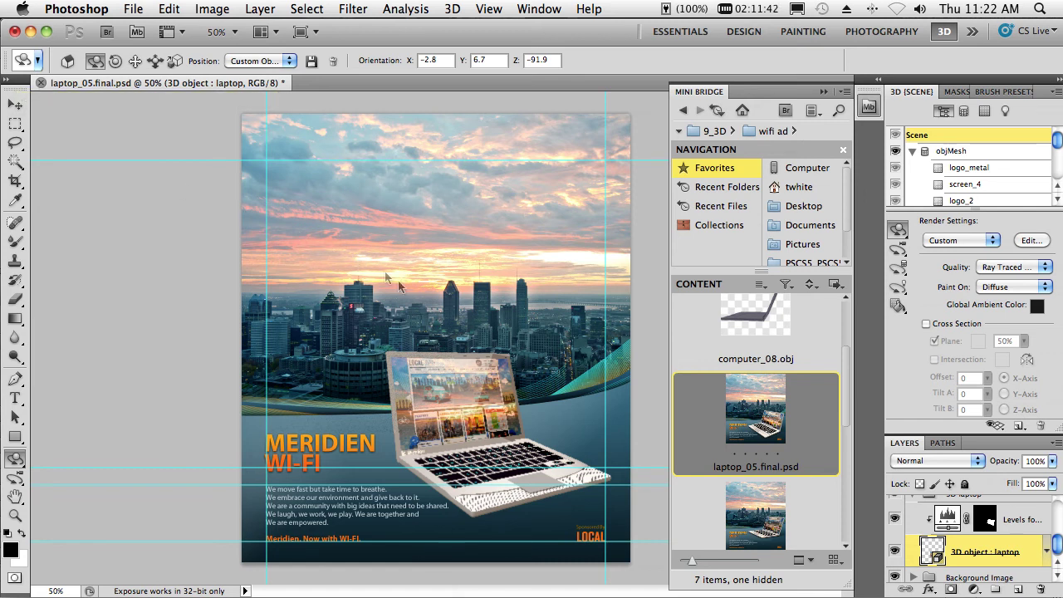
key("super+w")
left_click(462, 240)
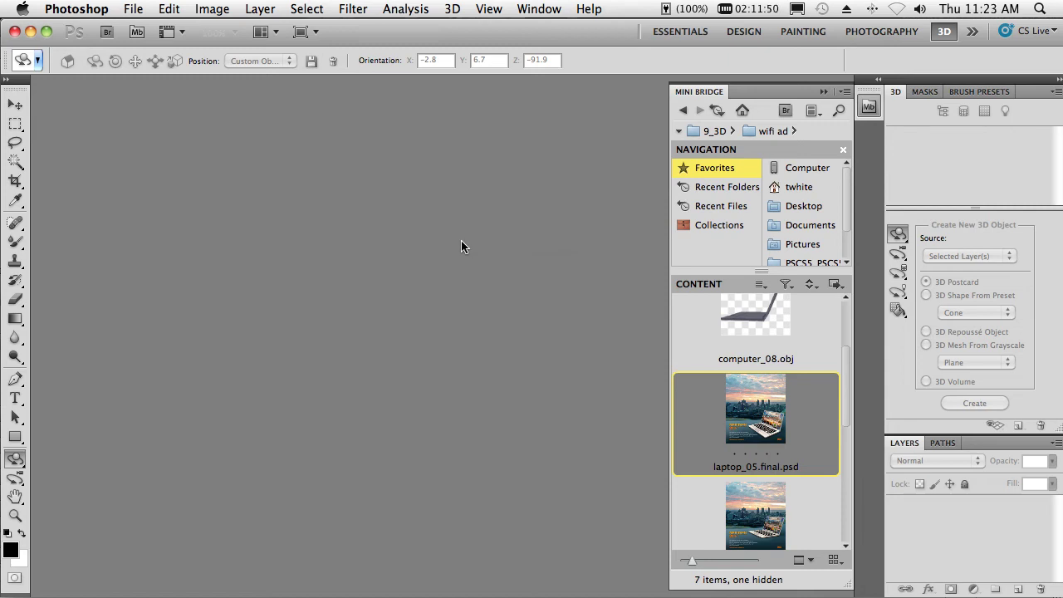
- Navigate Mini Bridge to the 10_JDI-CS Review folder and open local_web_comps.psd
left_click(682, 110)
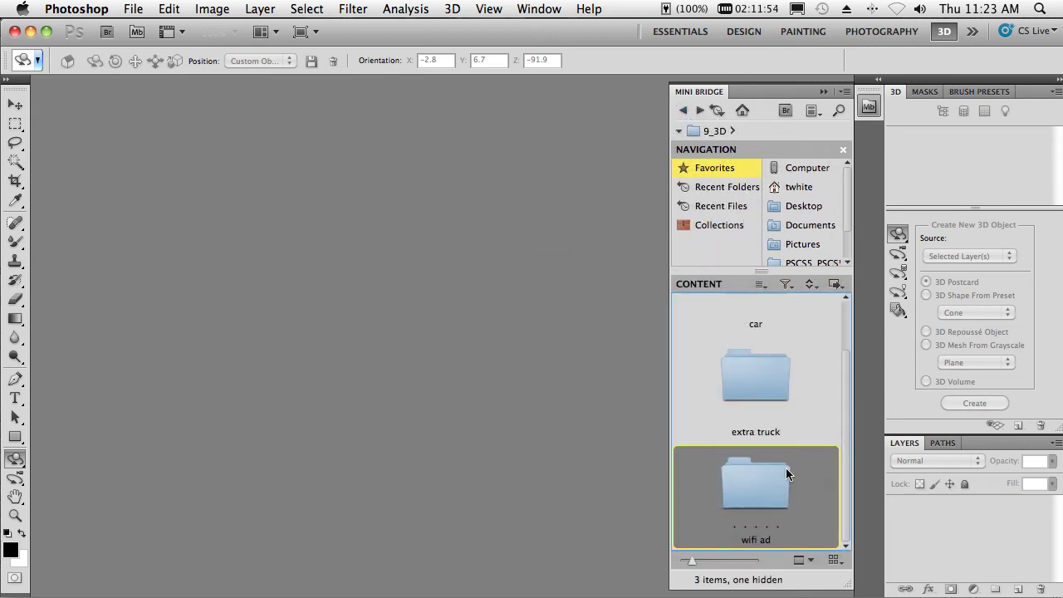
left_click(682, 111)
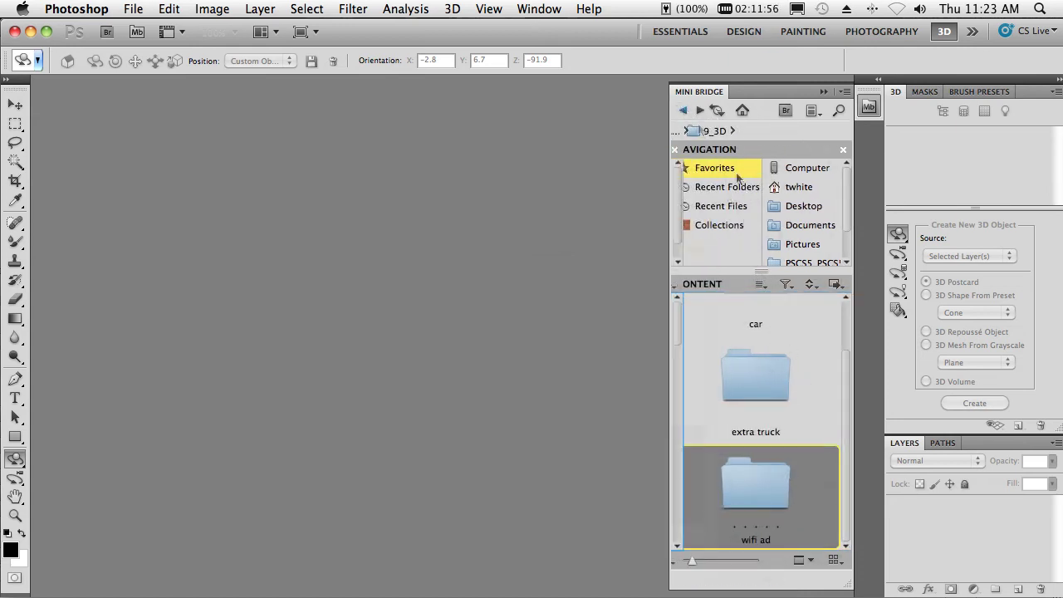
scroll(841, 454, "down", 5)
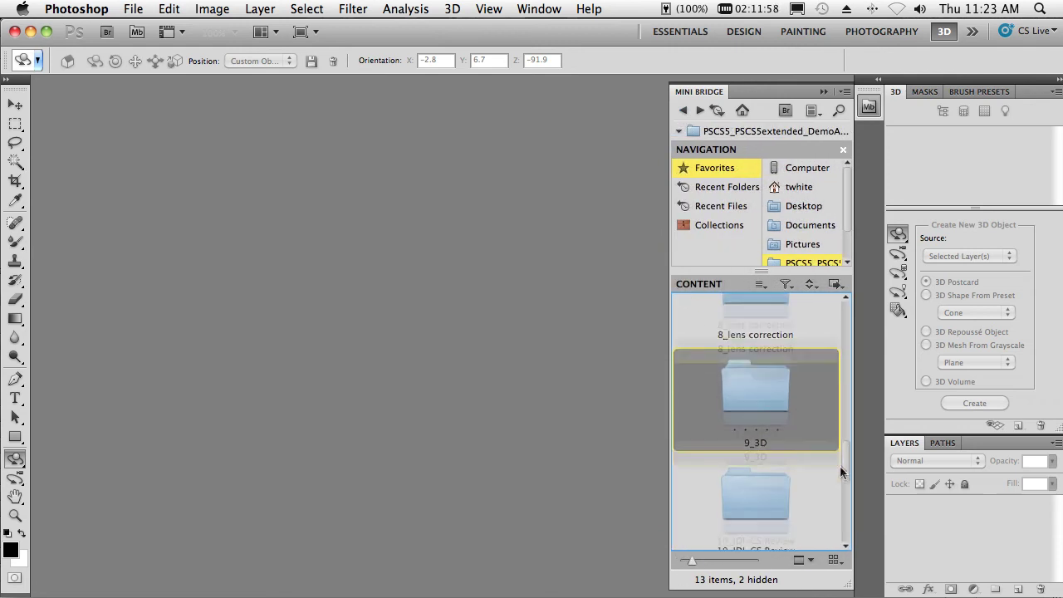
left_click(768, 426)
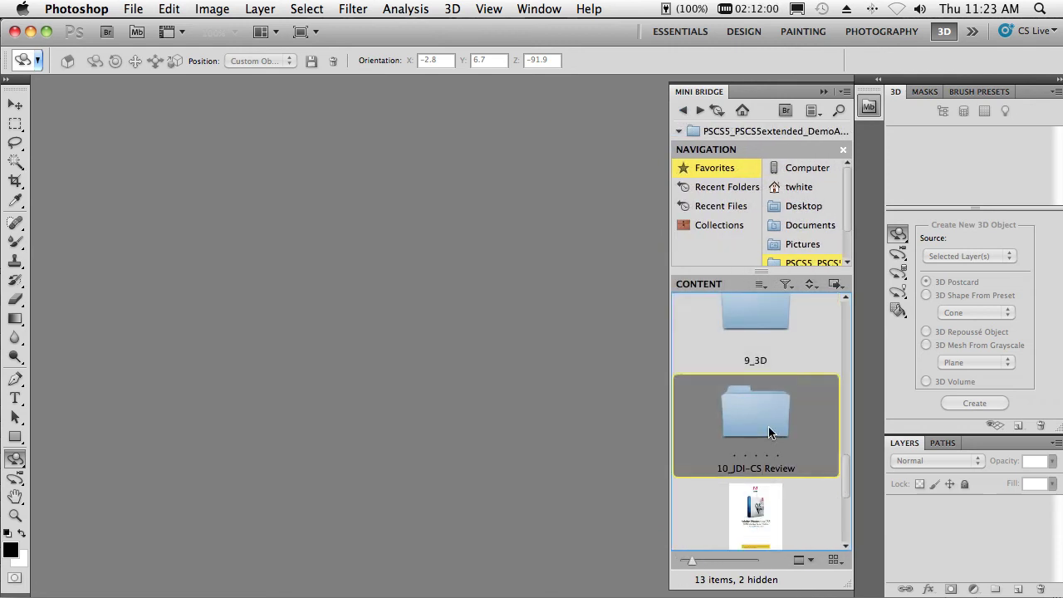
double_click(767, 426)
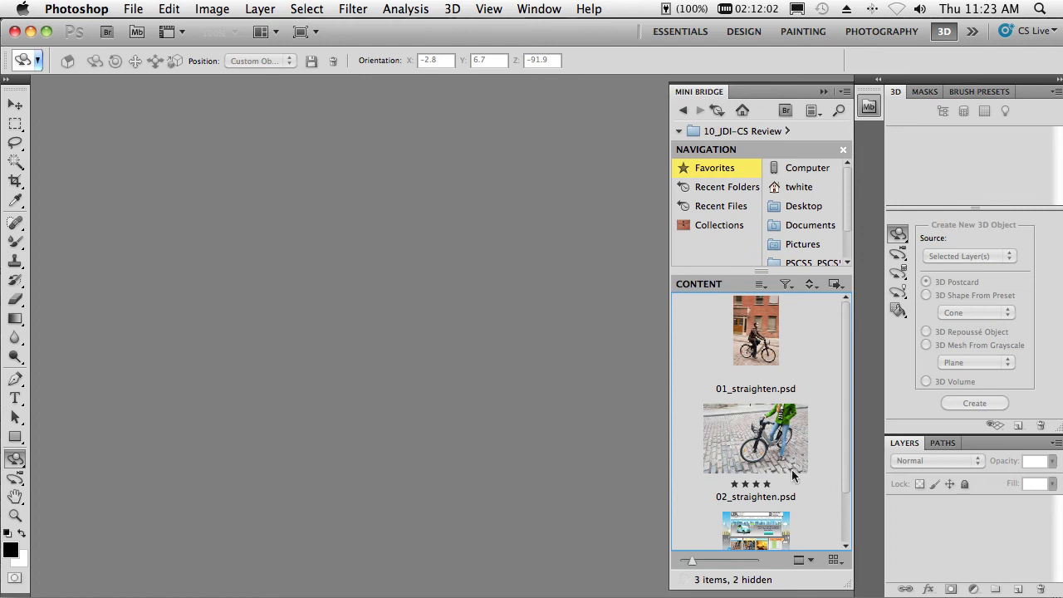
scroll(793, 475, "down", 2)
left_click(759, 472)
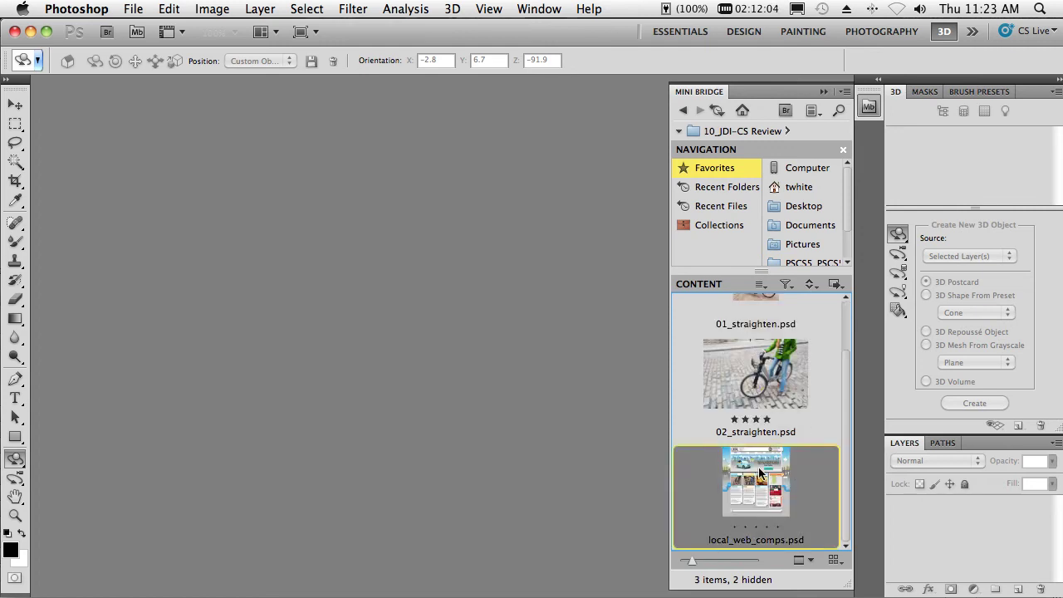
double_click(759, 469)
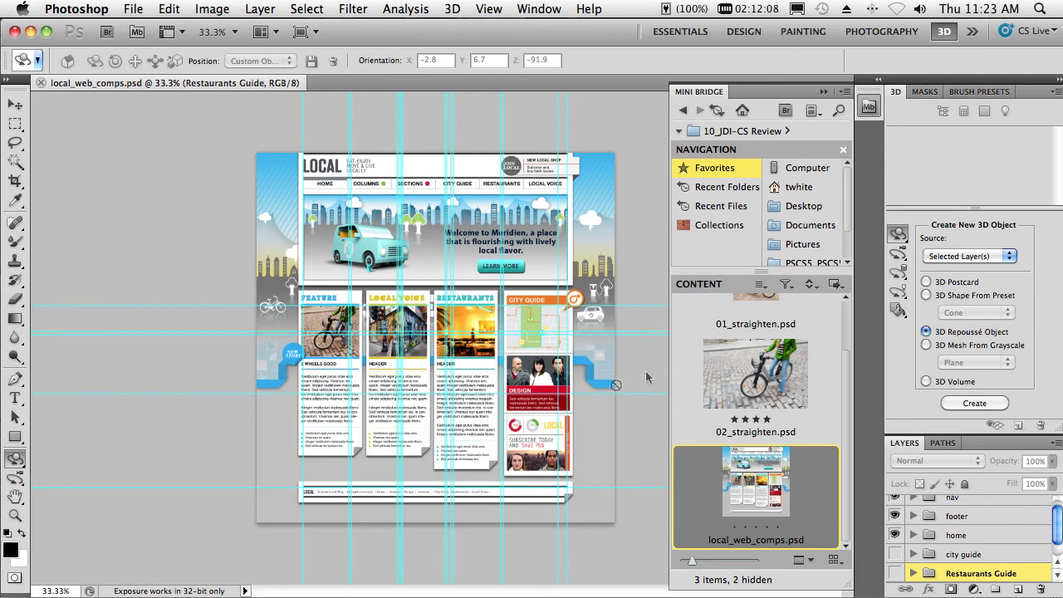
- Collapse Mini Bridge, switch to the Essentials workspace and show the CS Live services list
left_click(824, 91)
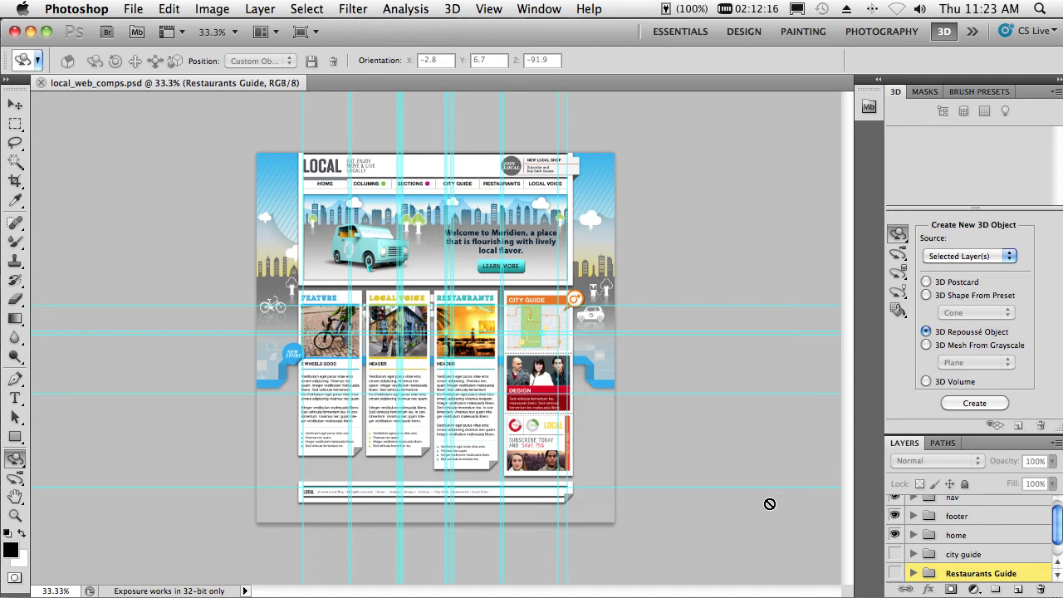
left_click(661, 35)
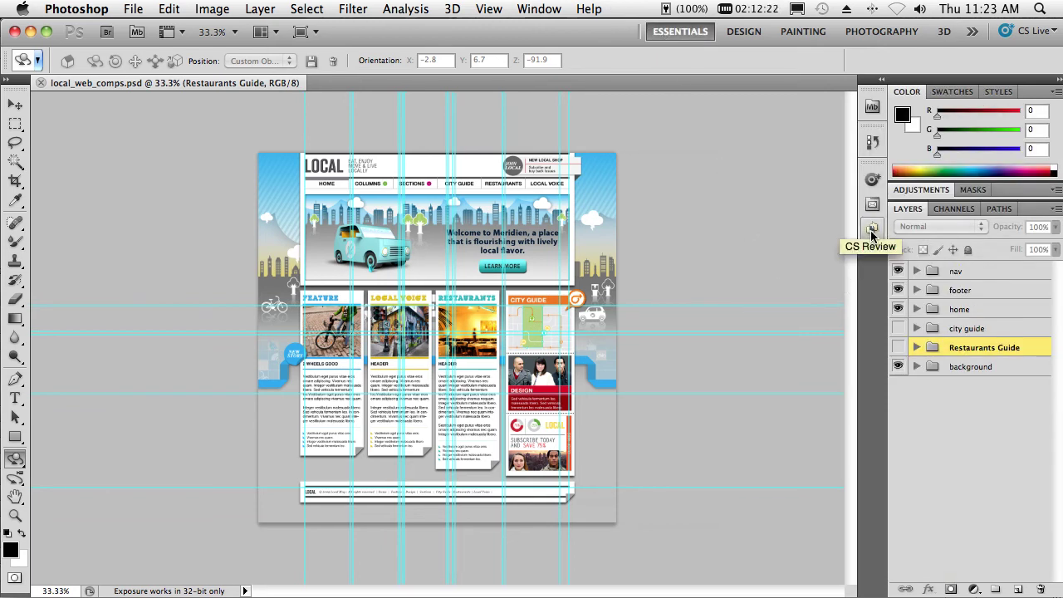
left_click(1053, 33)
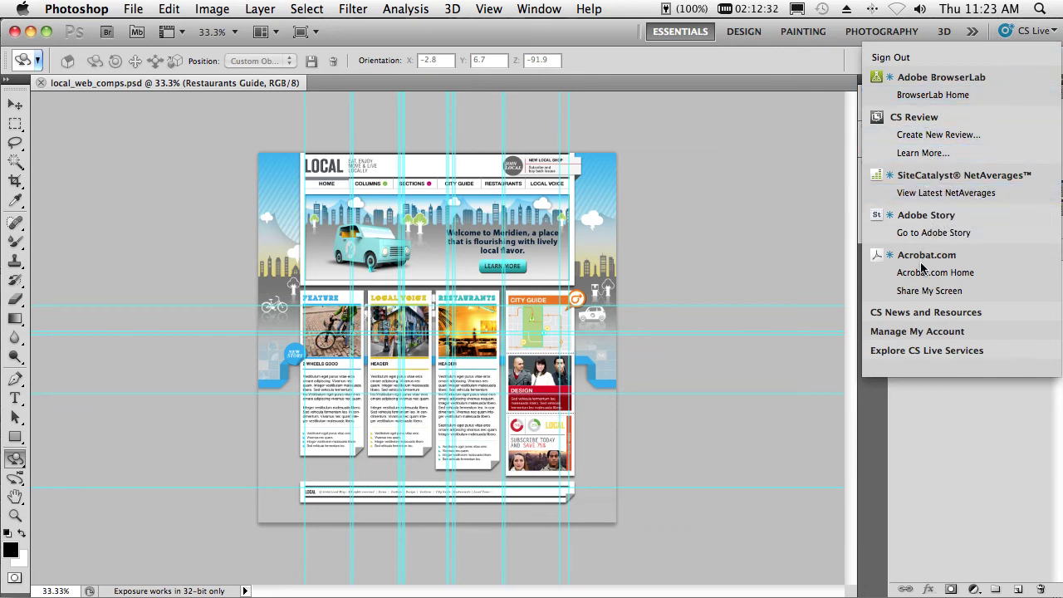
- Open the CS Review panel and start a new review named local_web_comps
left_click(806, 238)
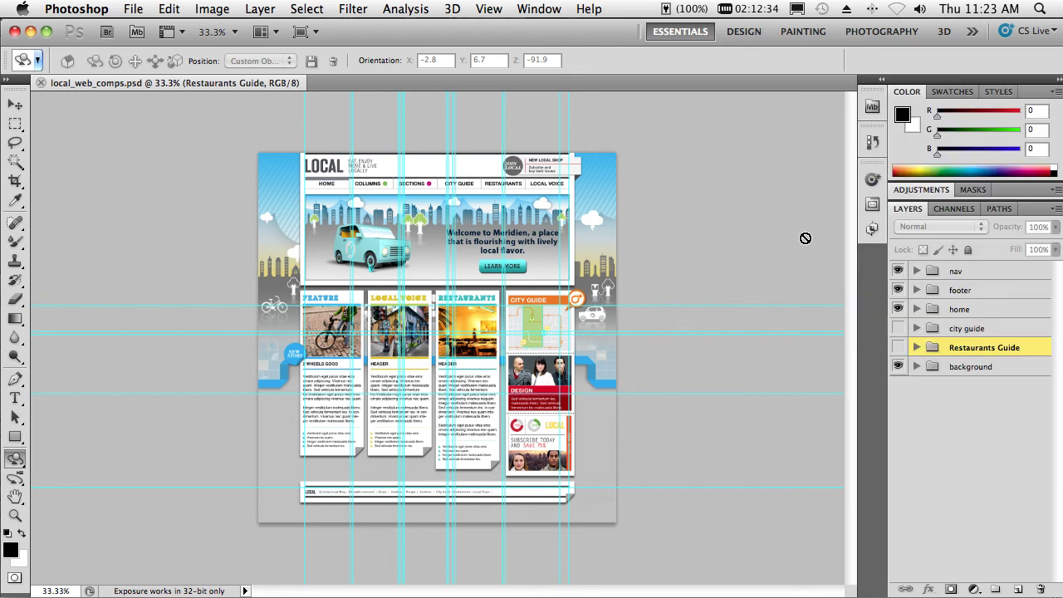
left_click(872, 227)
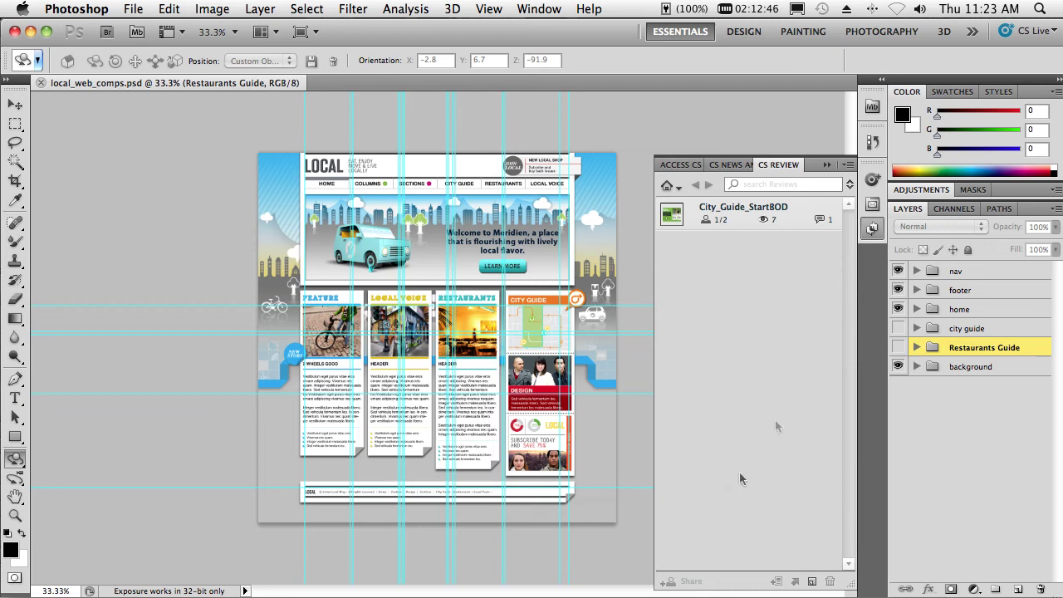
left_click(811, 582)
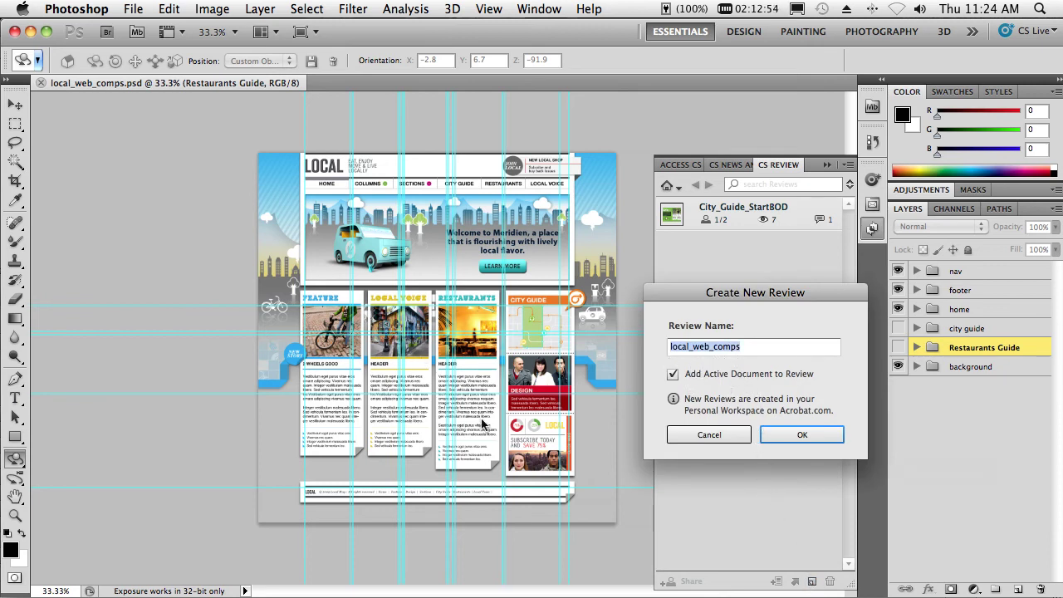
- Create the local_web_comps review, upload the comp, and switch to Acrobat.com in Firefox
left_click(793, 438)
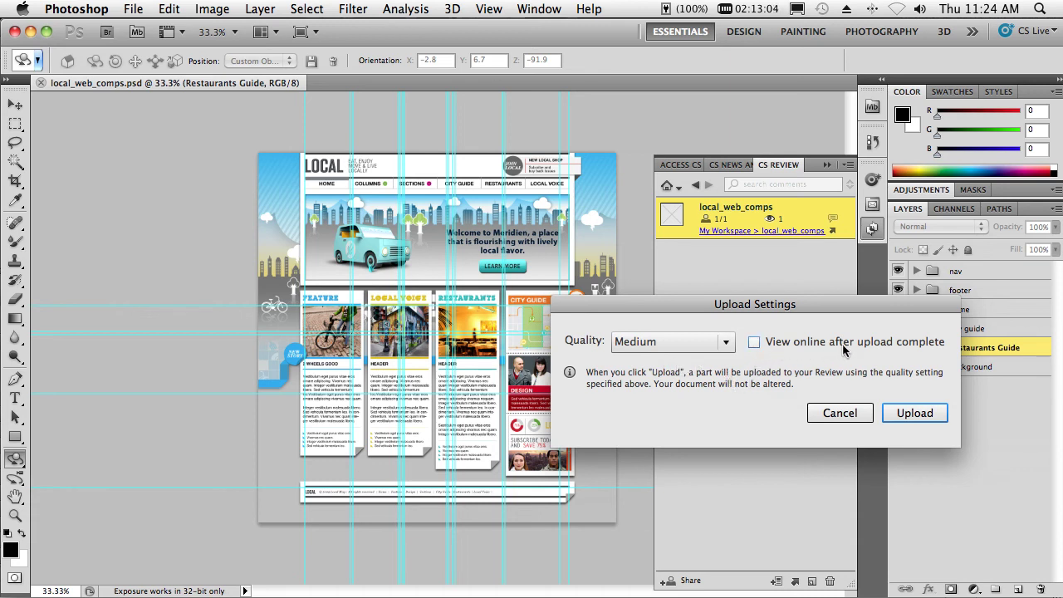
left_click(909, 413)
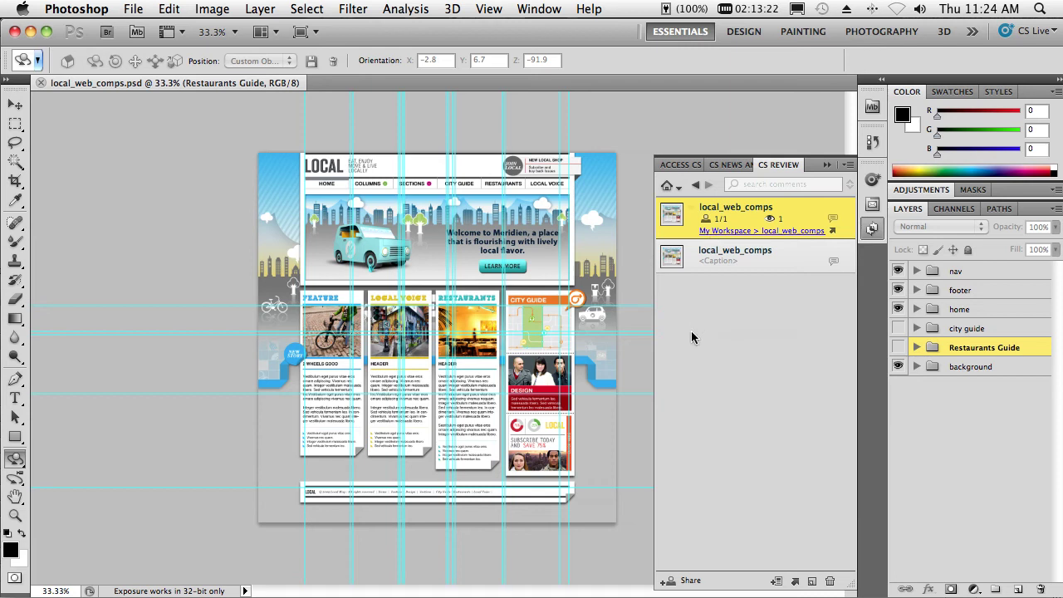
key("super+Tab")
key("super+Tab")
key("super+Tab")
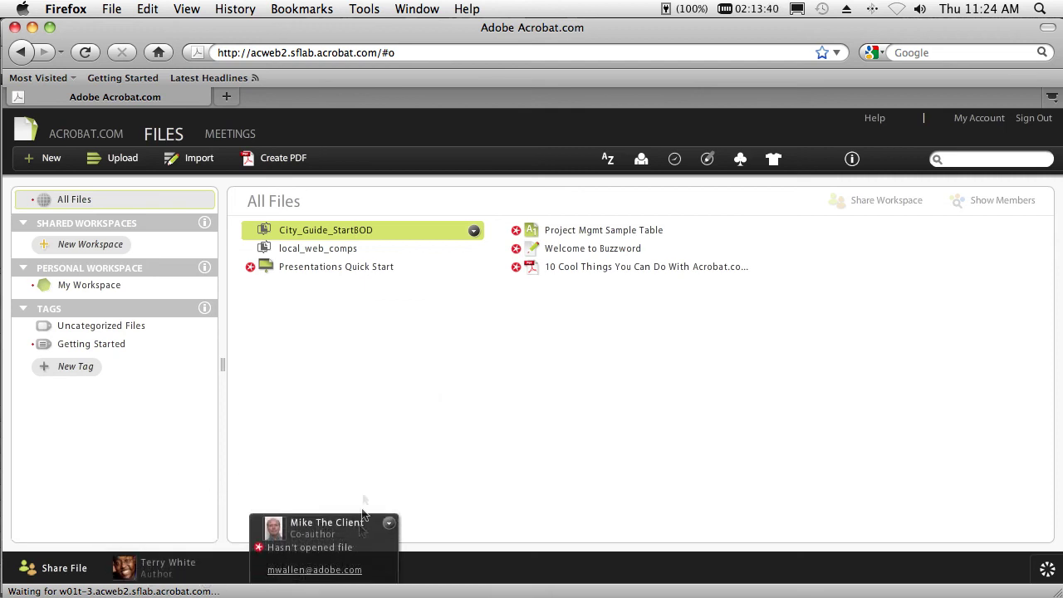
- Open local_web_comps from the Acrobat.com All Files list in the online viewer
left_click(307, 255)
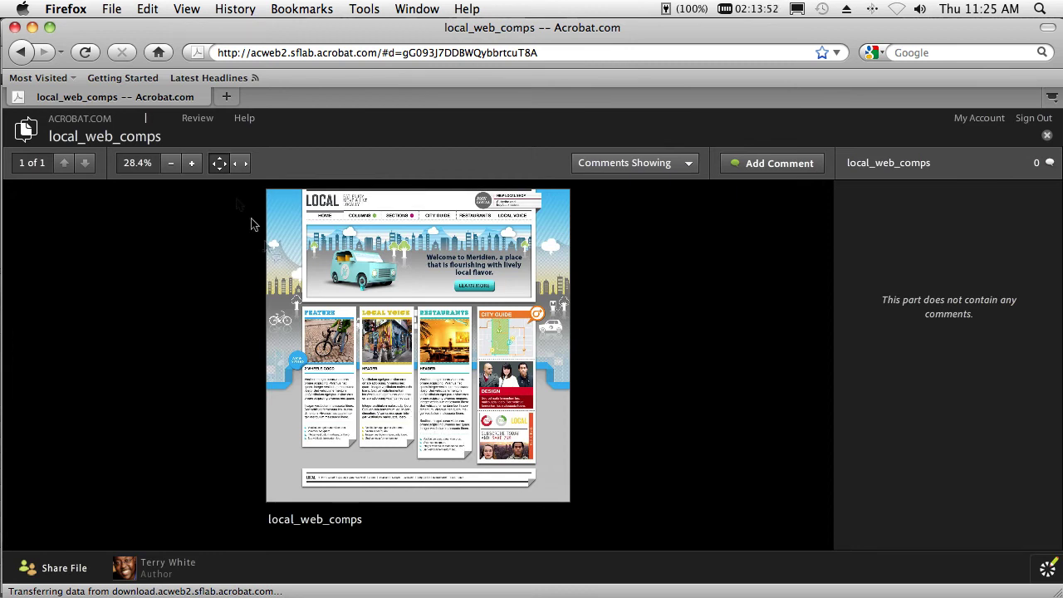
left_click(193, 163)
left_click(192, 164)
left_click(192, 164)
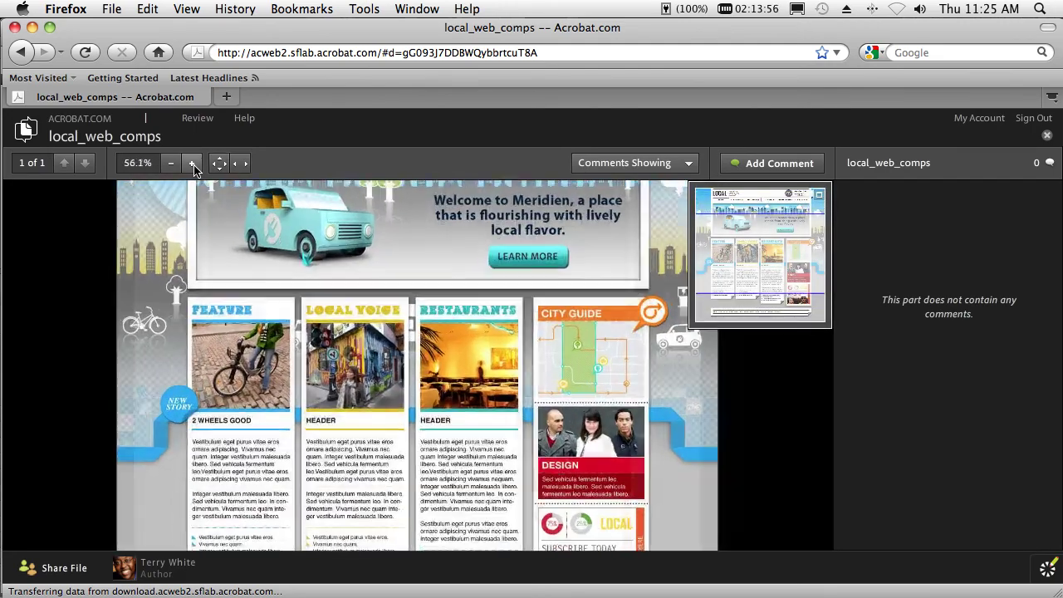
left_click(193, 164)
left_click(193, 164)
left_click(192, 164)
left_click(192, 163)
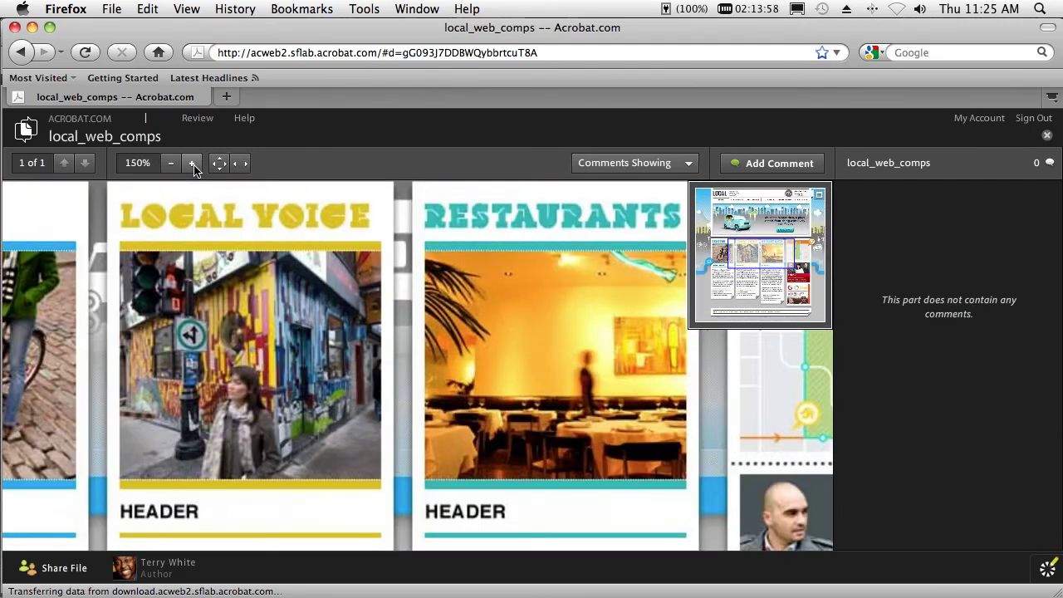
left_click(193, 163)
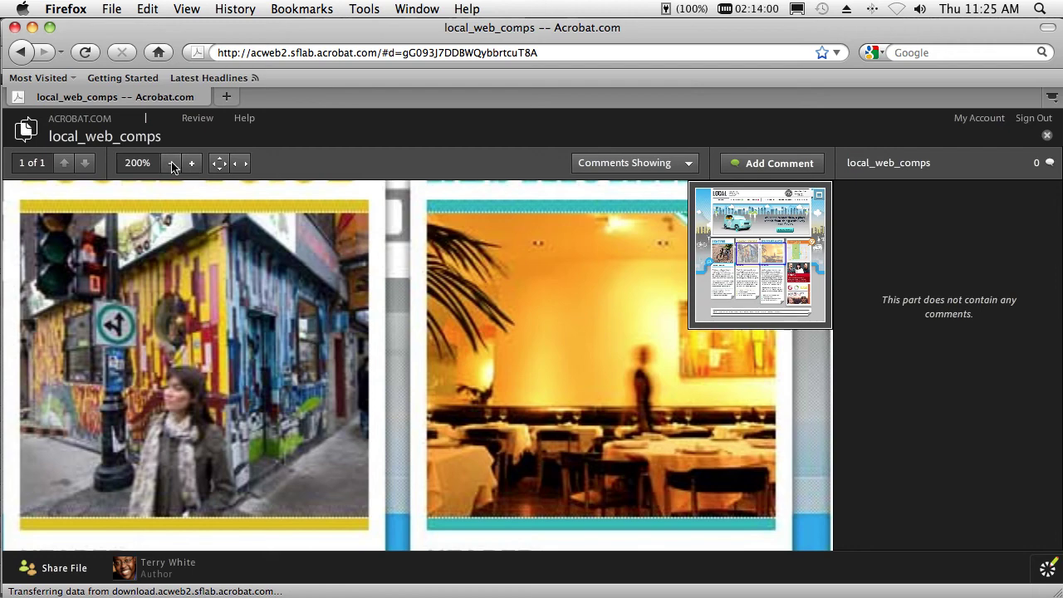
left_click(172, 163)
left_click(172, 163)
left_click(172, 164)
left_click(172, 163)
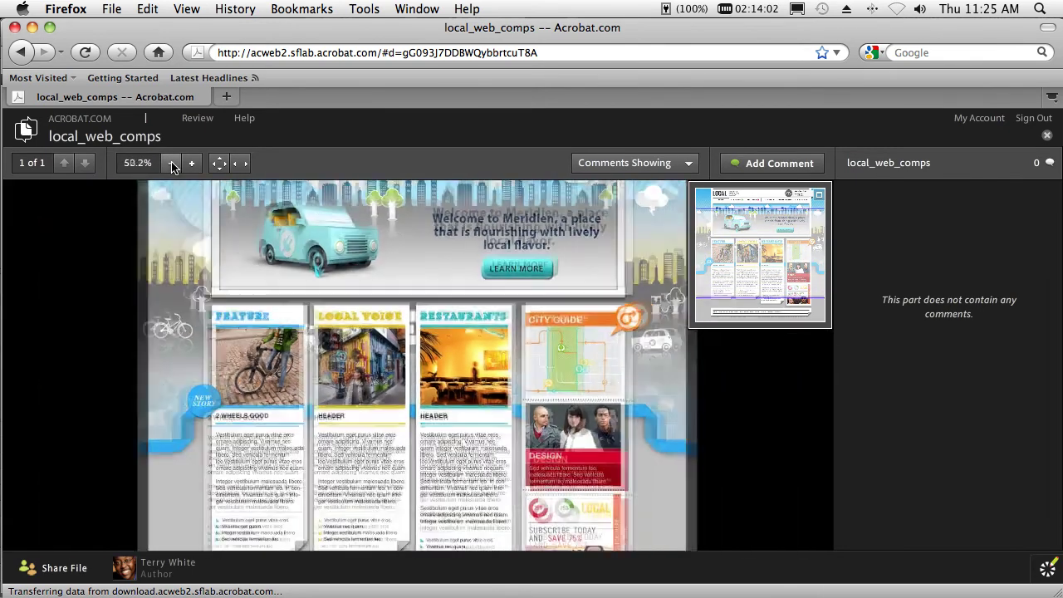
left_click(172, 164)
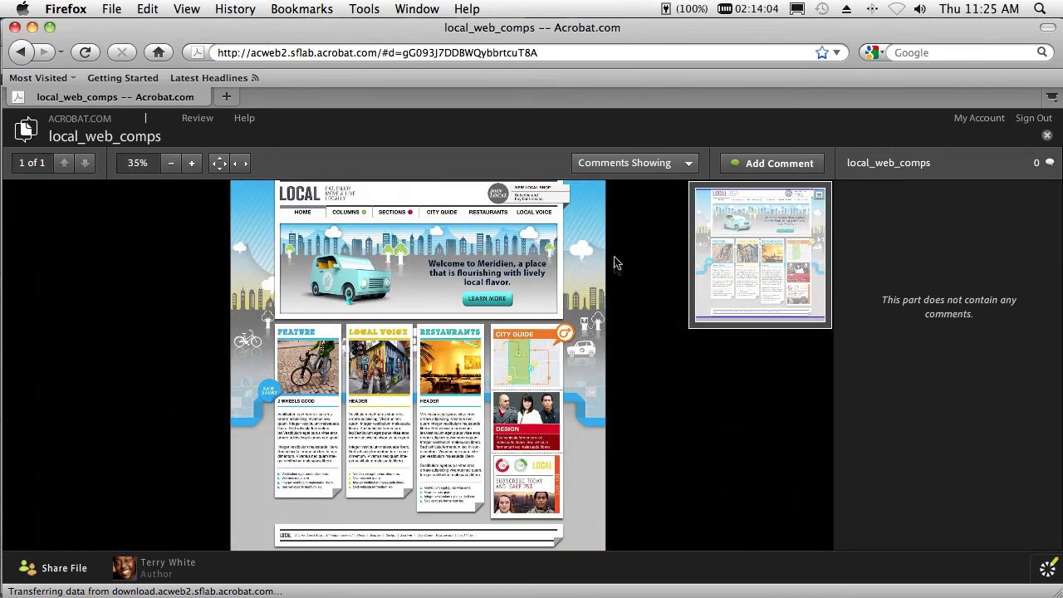
- Add a 'Looks great' comment to the comp
left_click(765, 164)
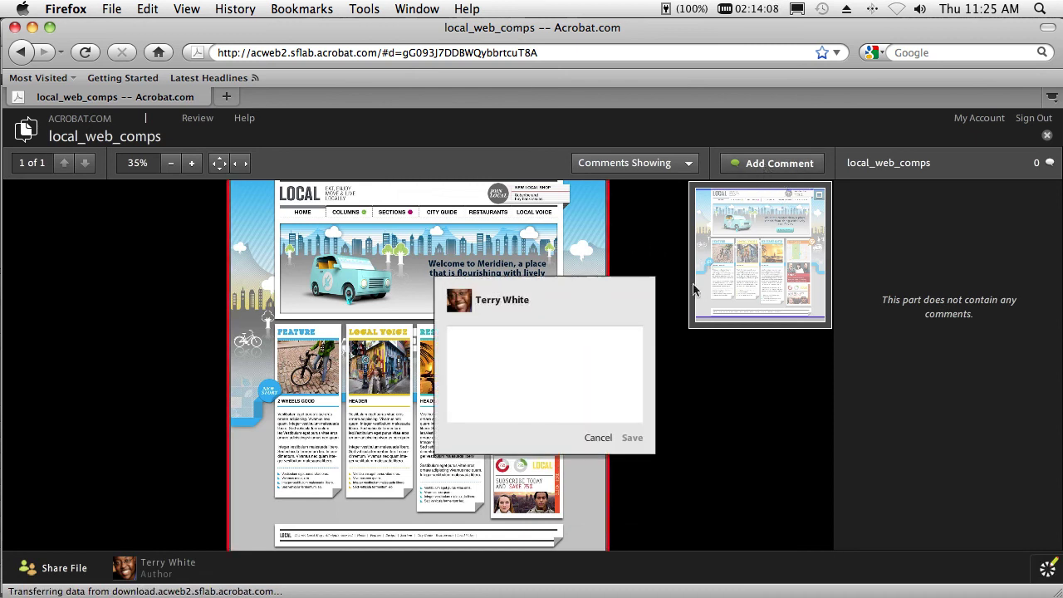
left_click(579, 376)
type("Looks great")
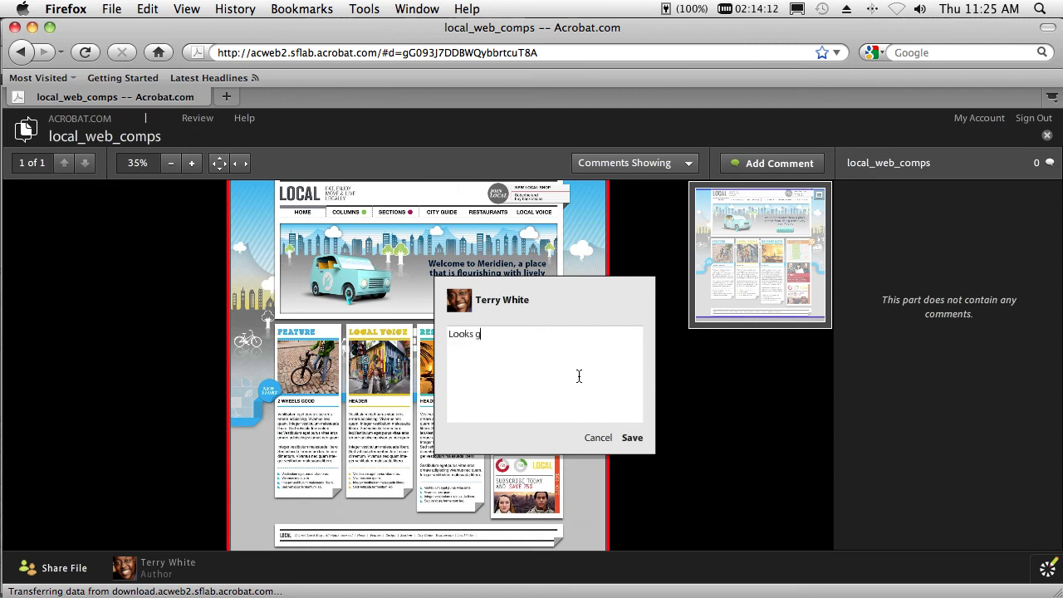
left_click(632, 437)
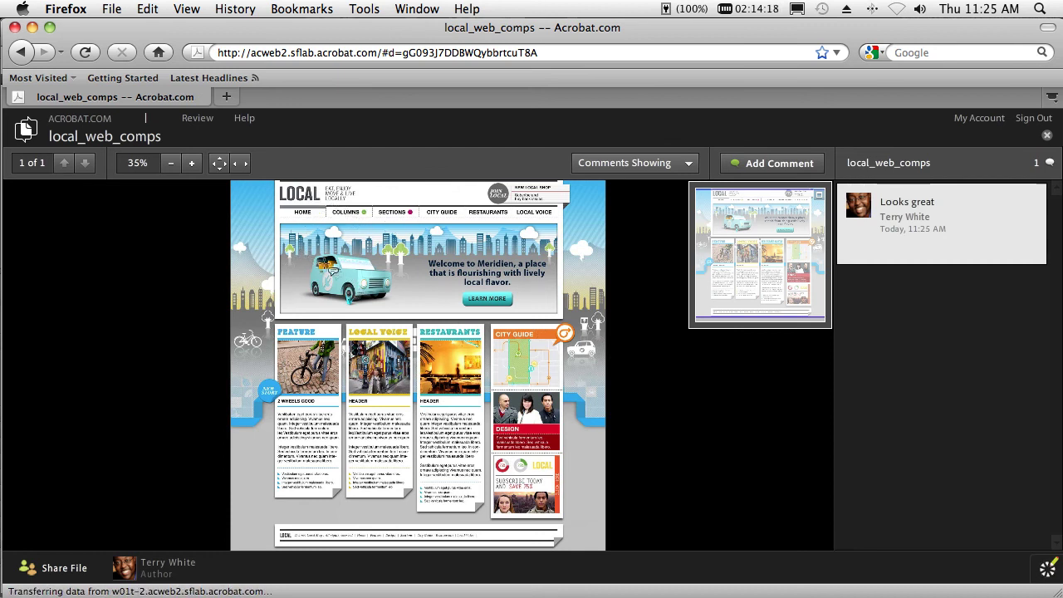
- Comment 'darker blue please' on the banner car area and show the file's sharing status
left_click_drag(330, 263, 405, 315)
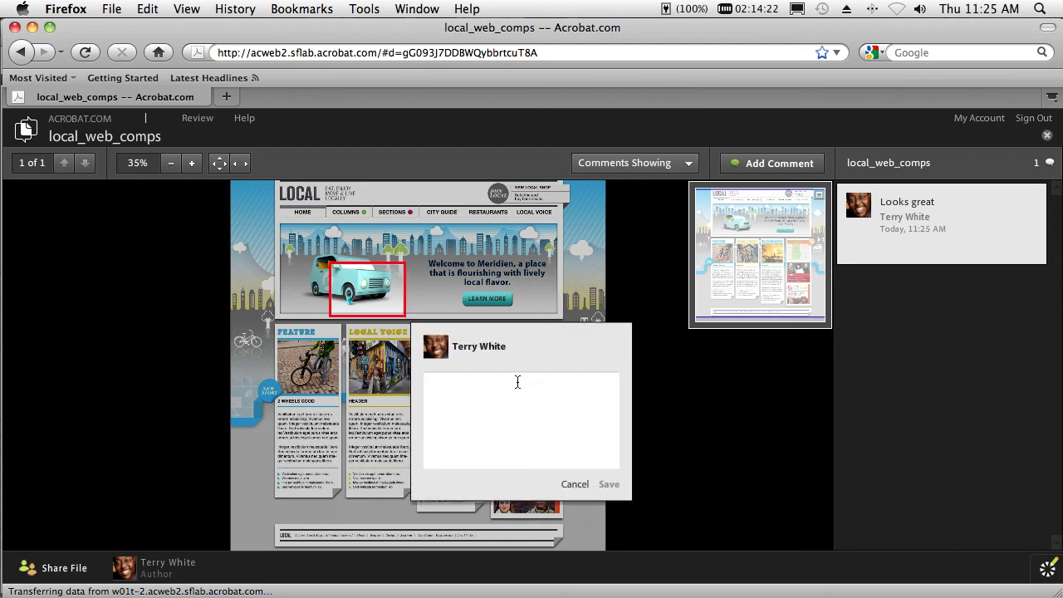
type("darker blue please")
left_click(608, 485)
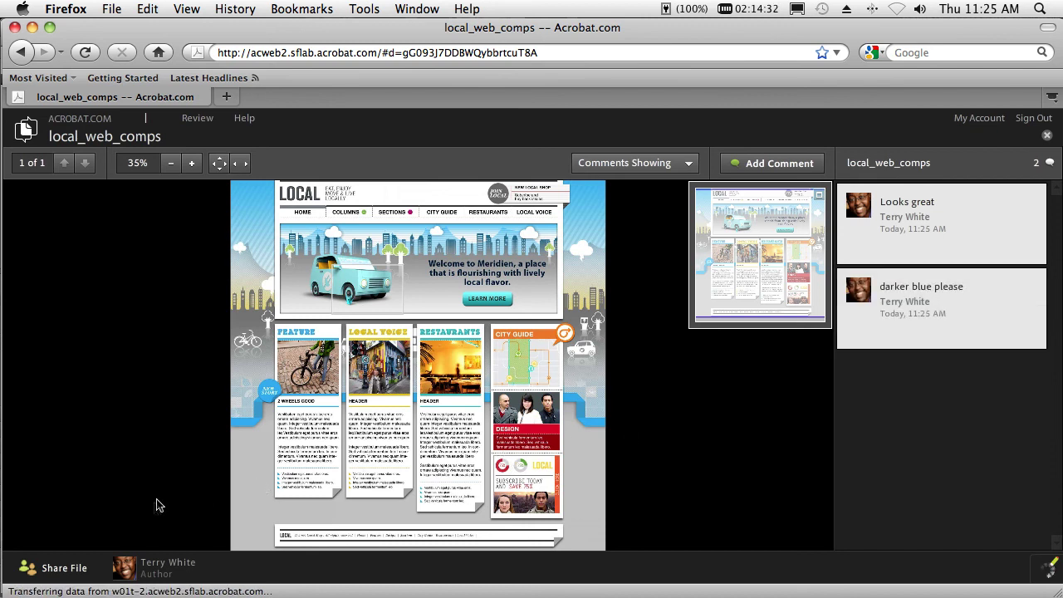
left_click(59, 567)
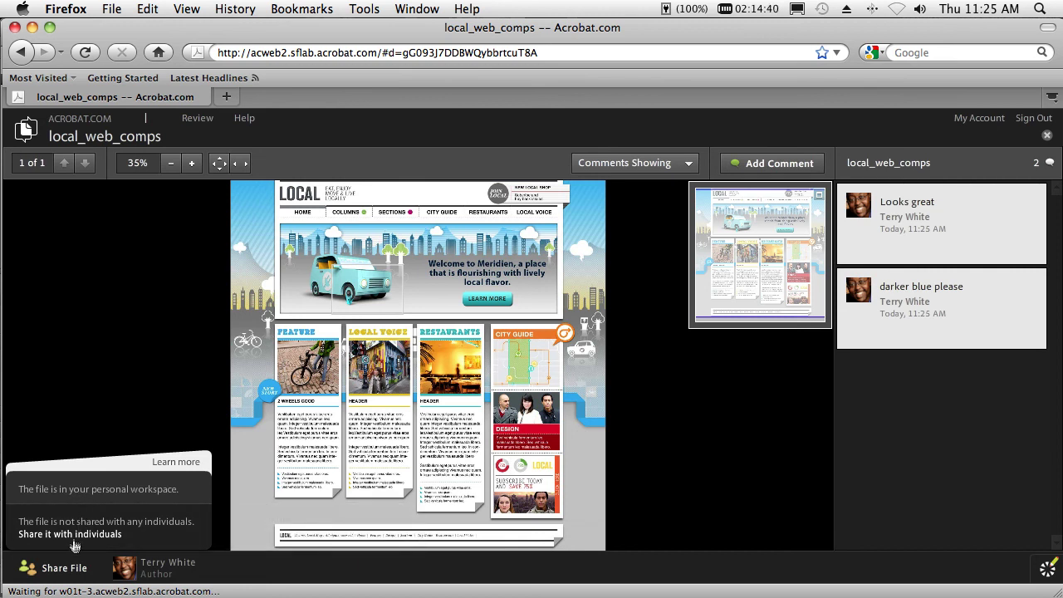
- Share local_web_comps with the client as co-author, including a short review request message
left_click(80, 535)
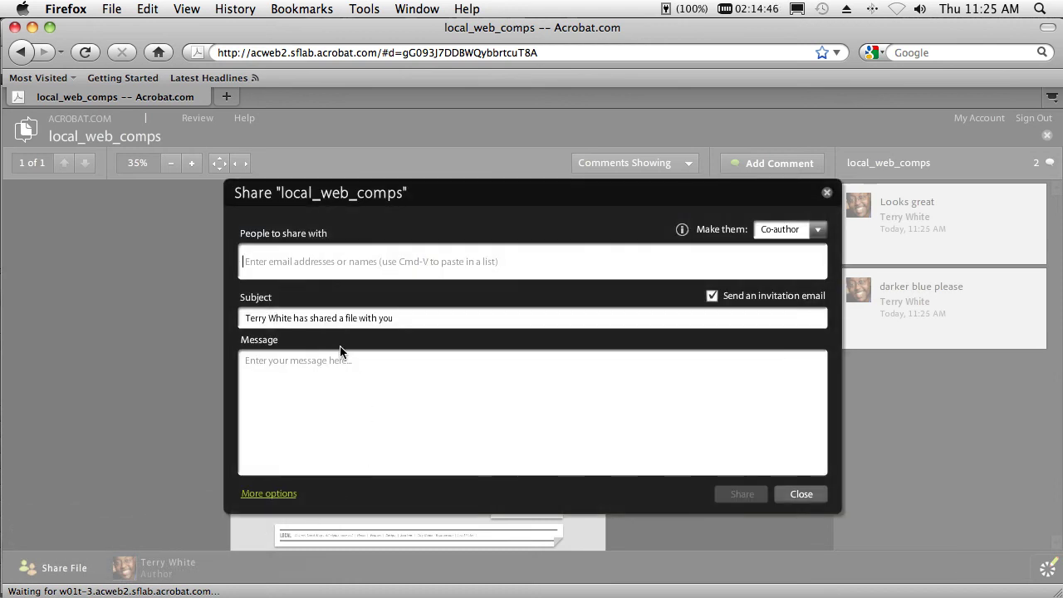
type("mike")
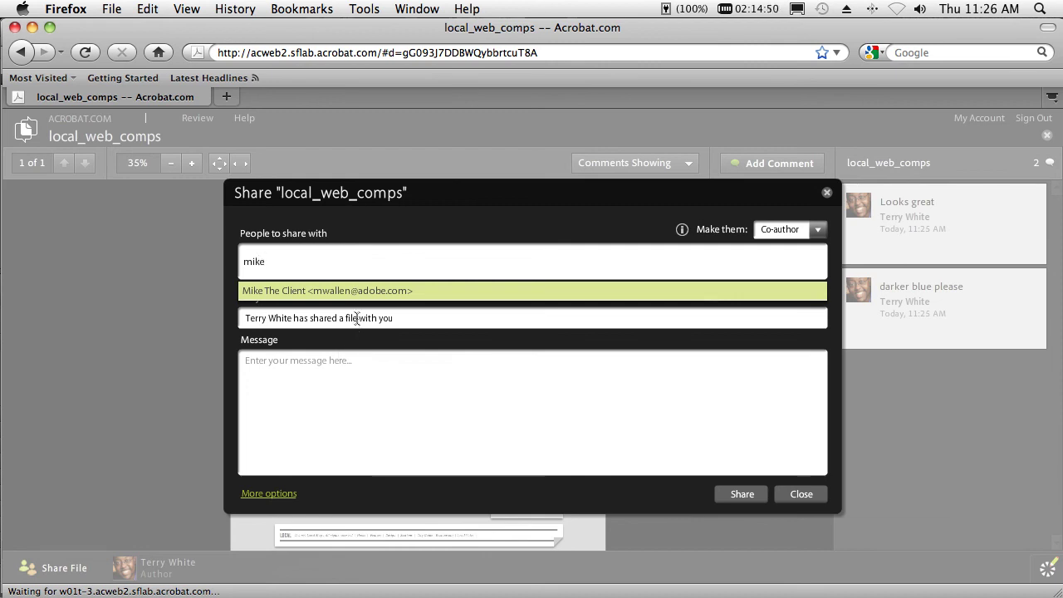
left_click(355, 291)
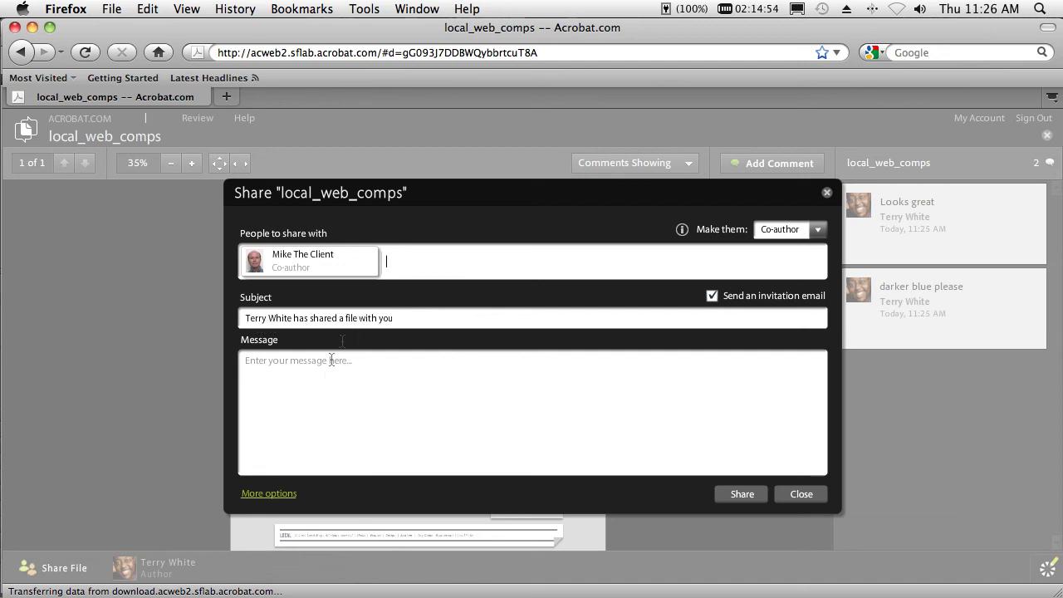
left_click(268, 367)
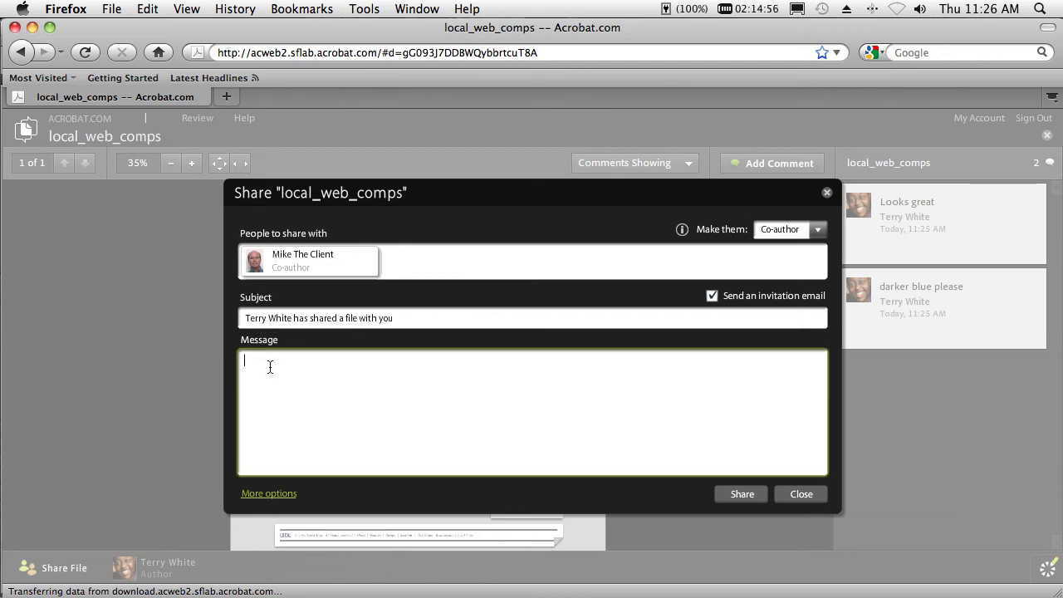
type("Mike, please take a look at this")
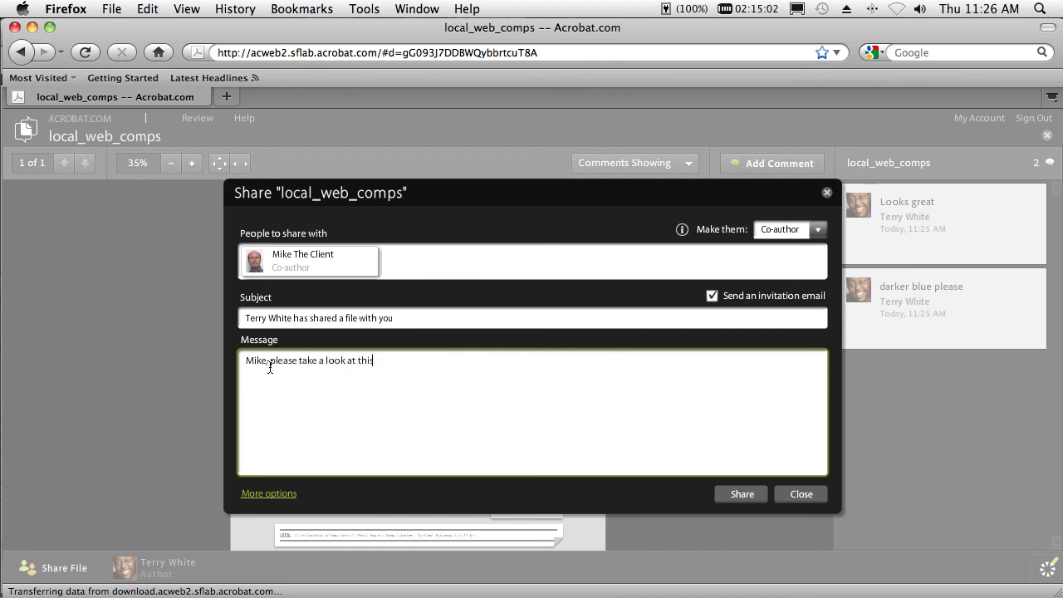
left_click(744, 500)
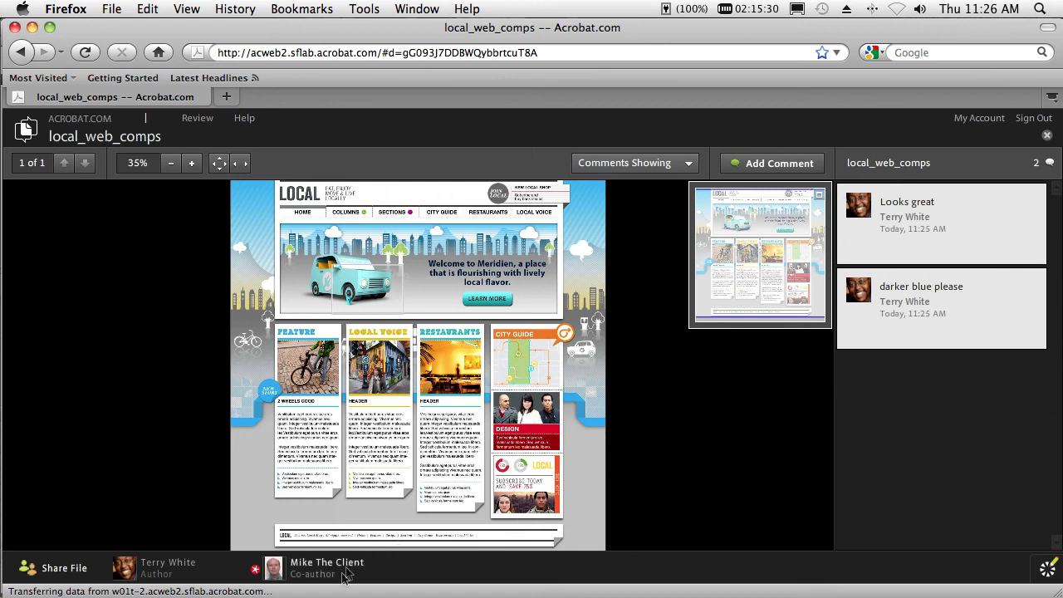
- In Photoshop's CS Review panel, expand the 'Looks great' and 'darker blue please' comments
left_click(301, 594)
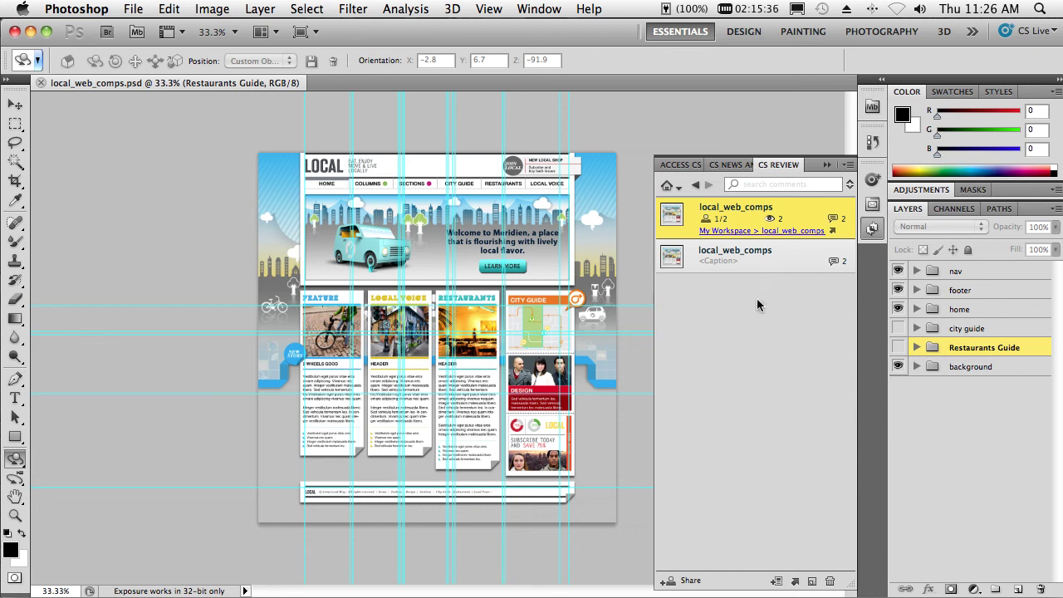
left_click(843, 263)
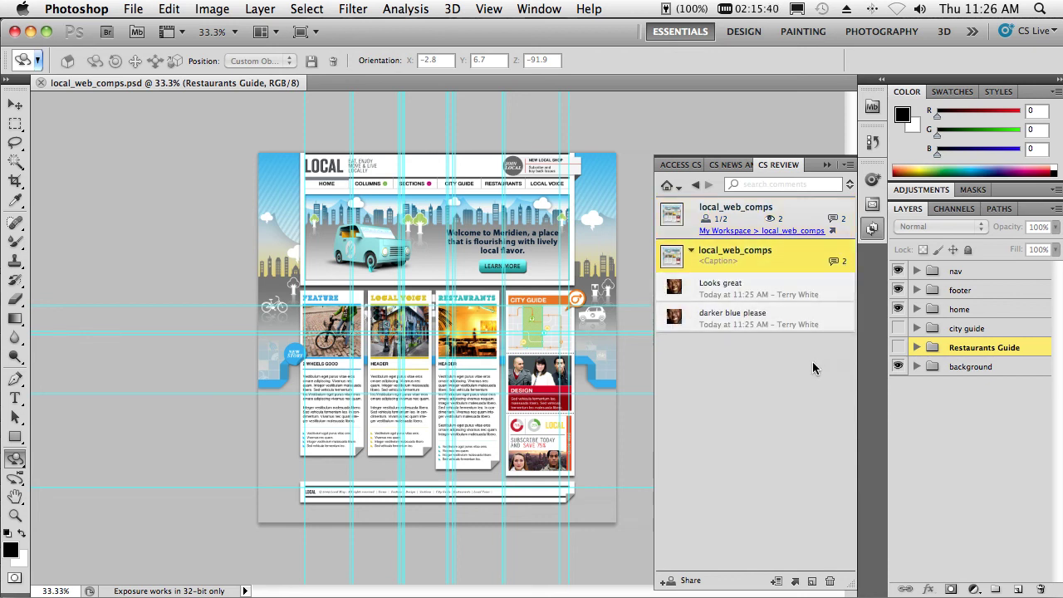
left_click(728, 292)
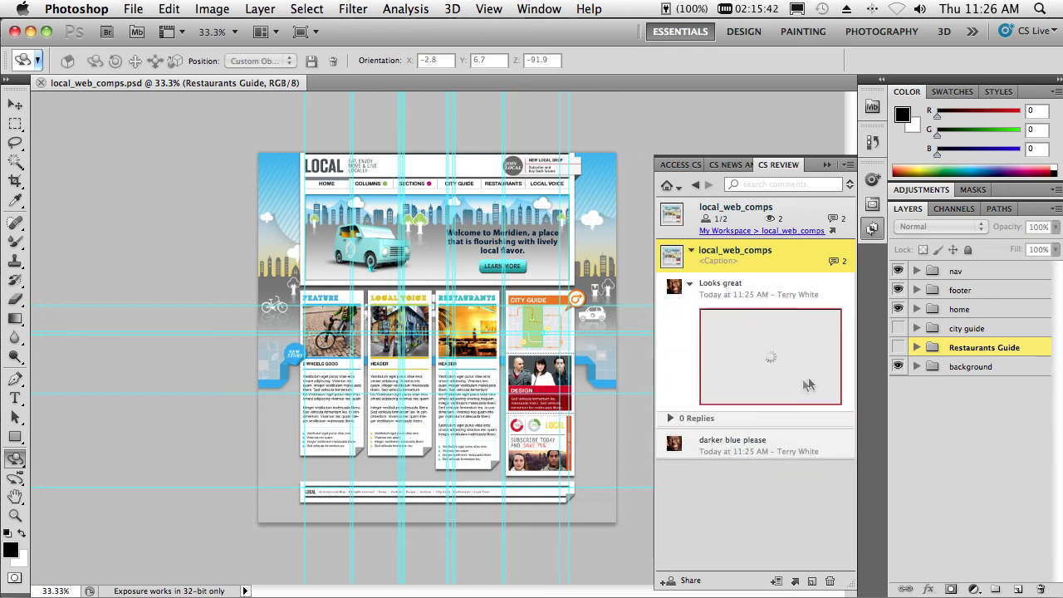
left_click(732, 443)
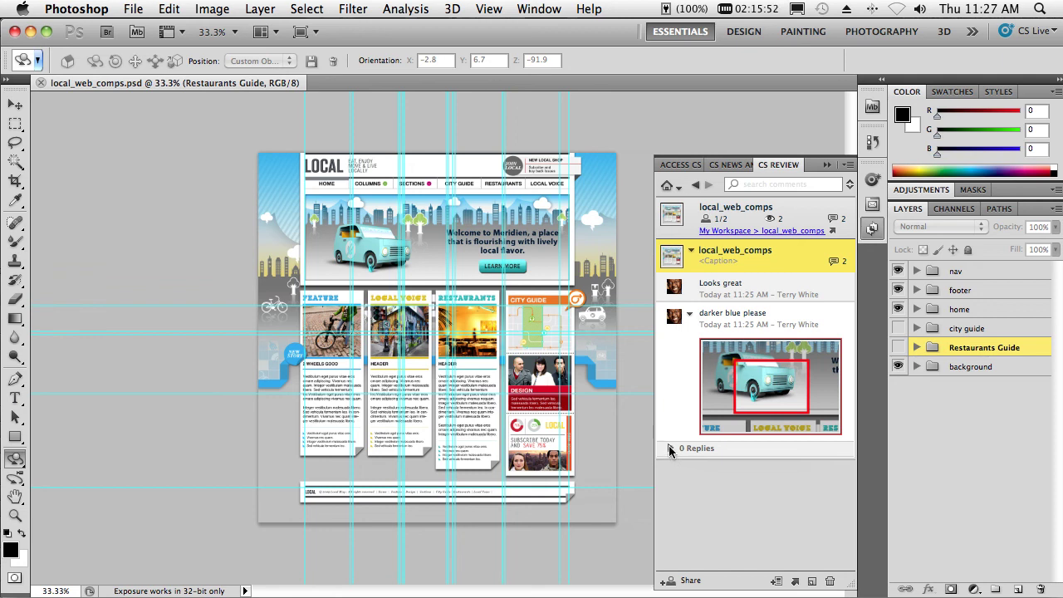
- Flag 'darker blue please' as Approved with the note 'yes', then switch to Acrobat.com
left_click(689, 315)
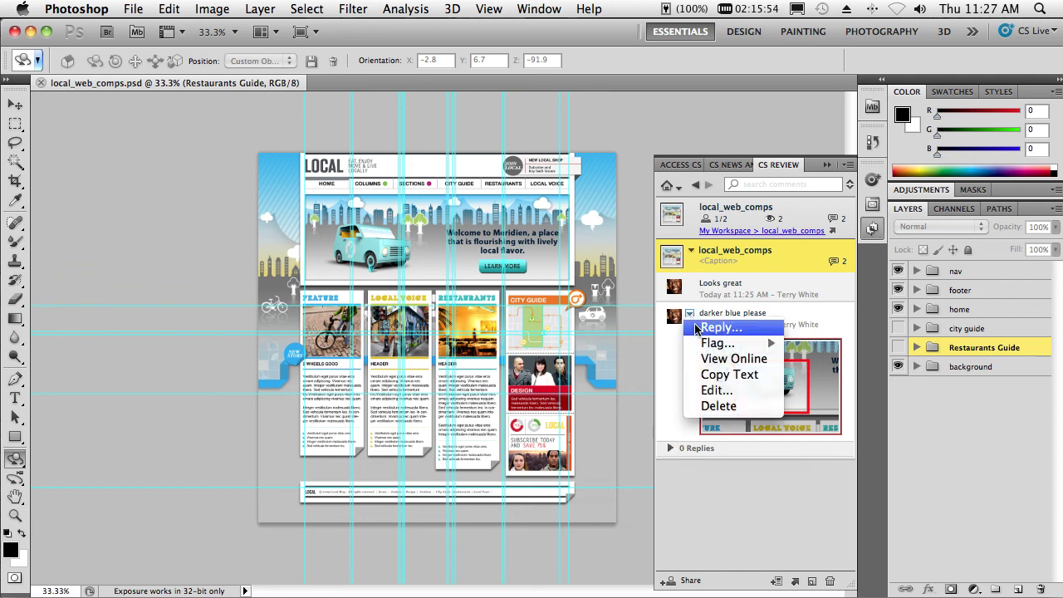
mouse_move(703, 350)
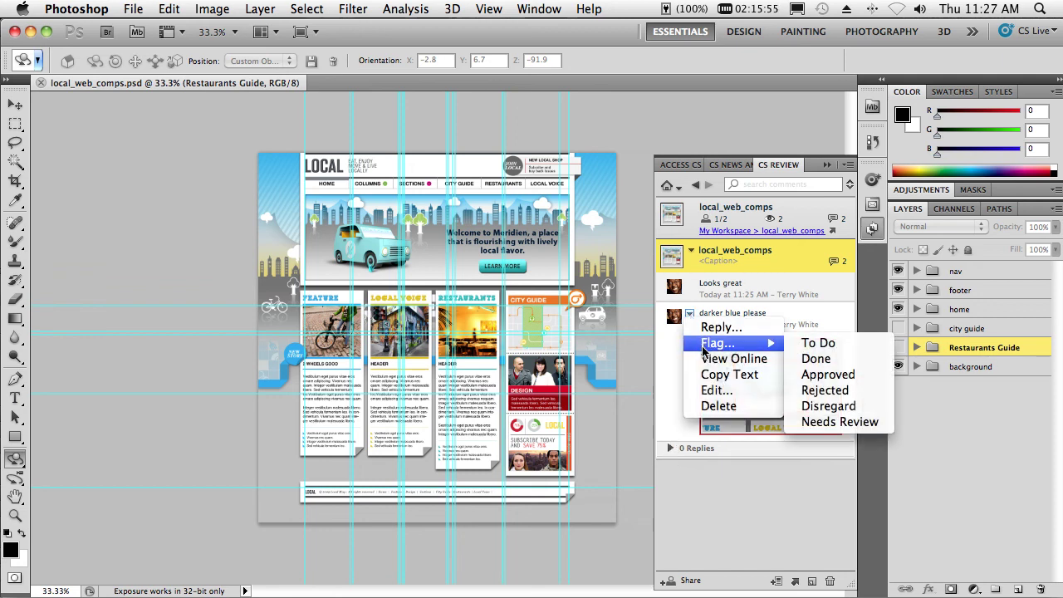
left_click(819, 376)
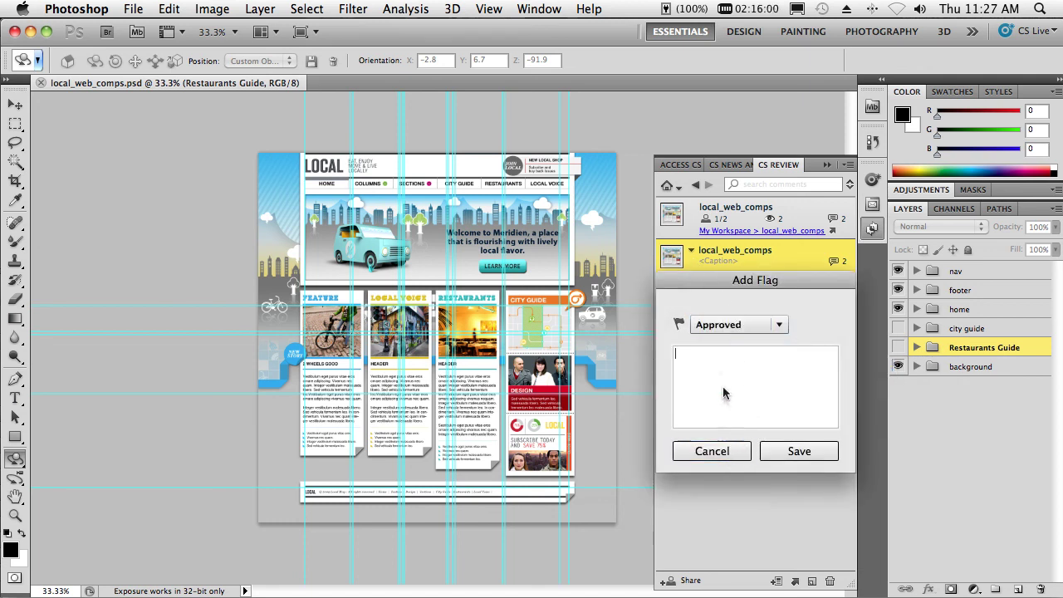
type("yes")
left_click(809, 451)
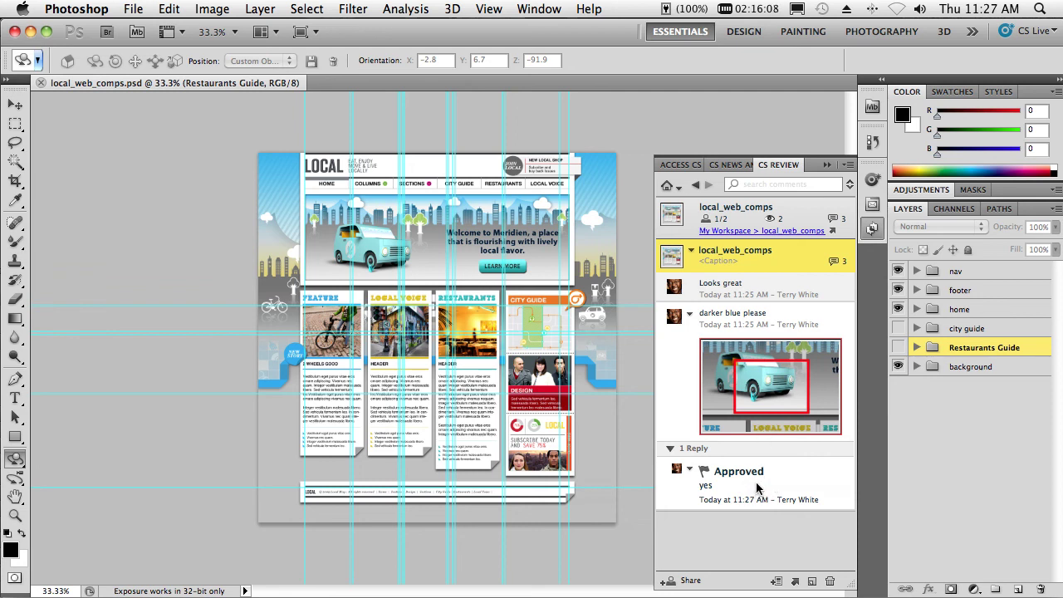
key("super+Tab")
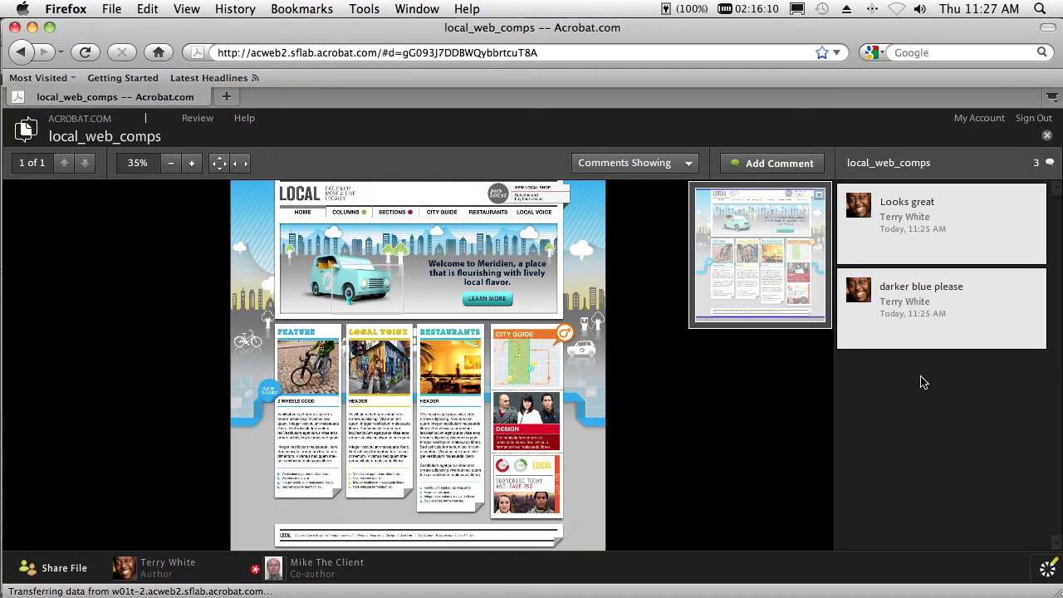
- Reveal the Approved 'yes' reply under 'darker blue please', then return to Photoshop
left_click(901, 332)
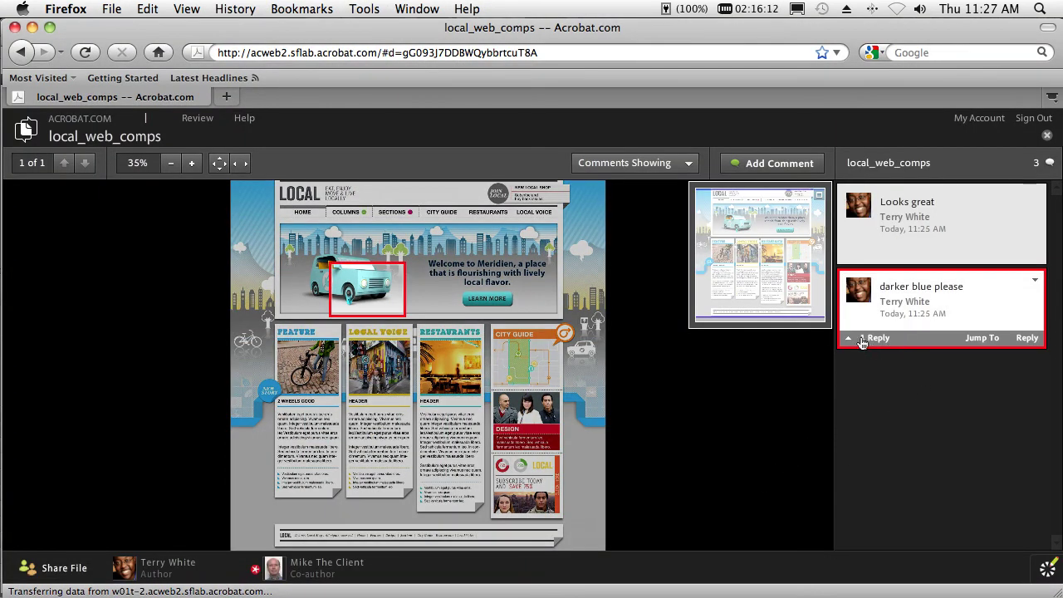
left_click(863, 338)
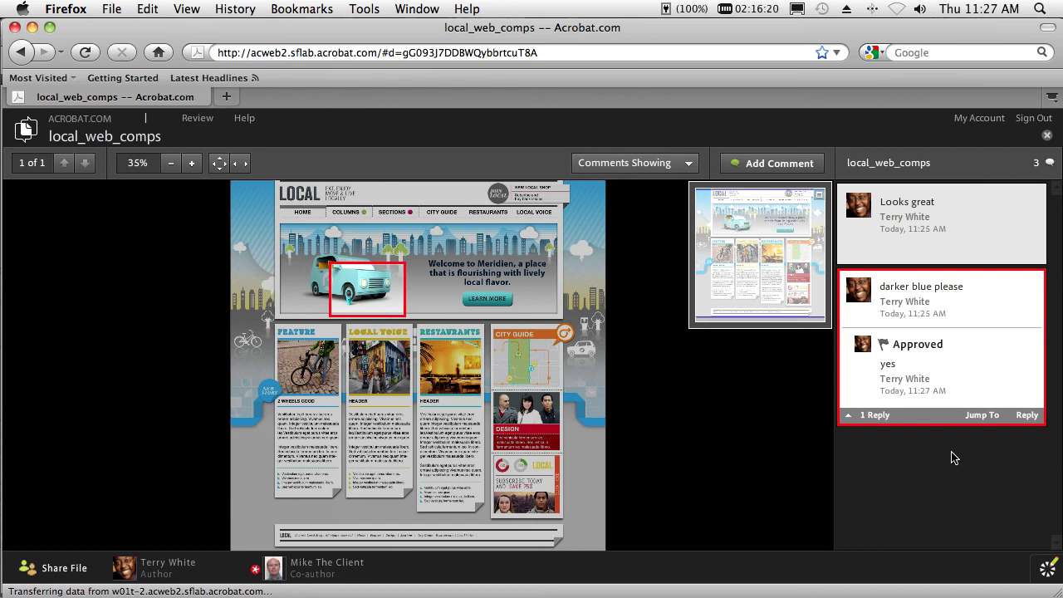
key("super+Tab")
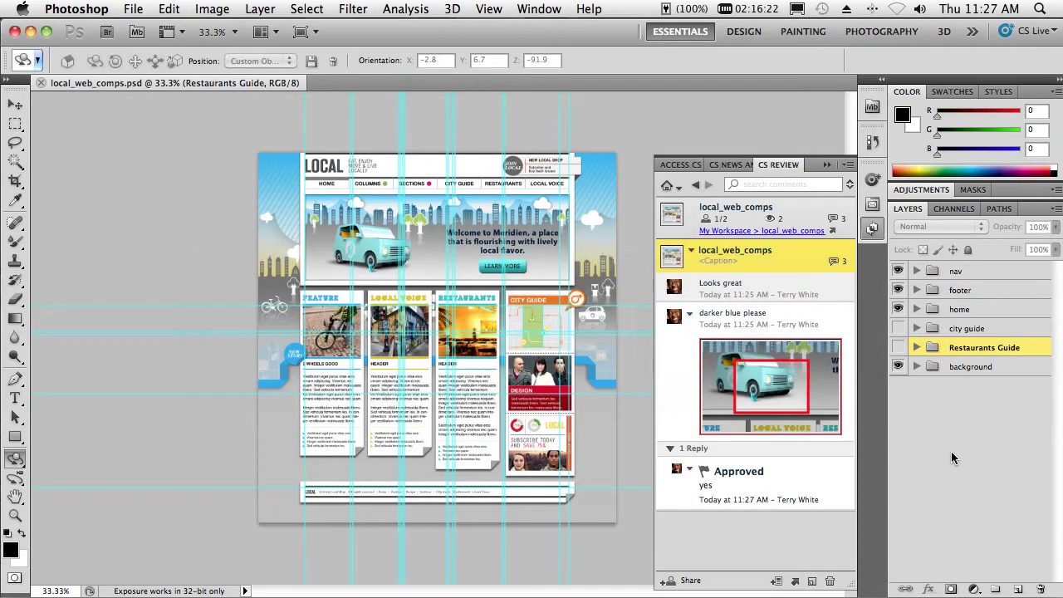
- Close local_web_comps.psd and open 02_straighten.psd from Mini Bridge
left_click(826, 165)
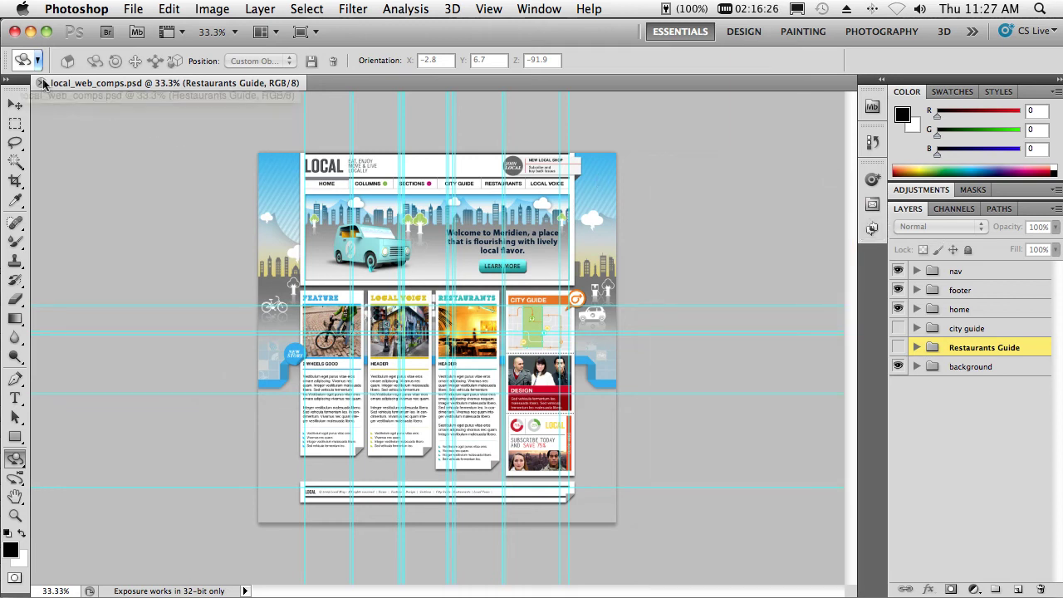
left_click(40, 83)
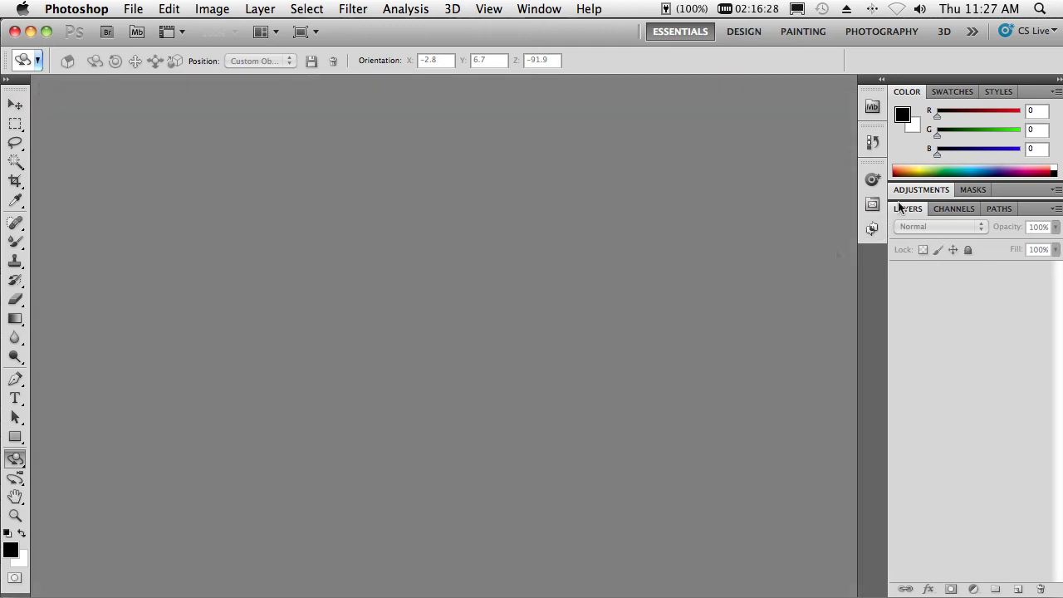
left_click(871, 108)
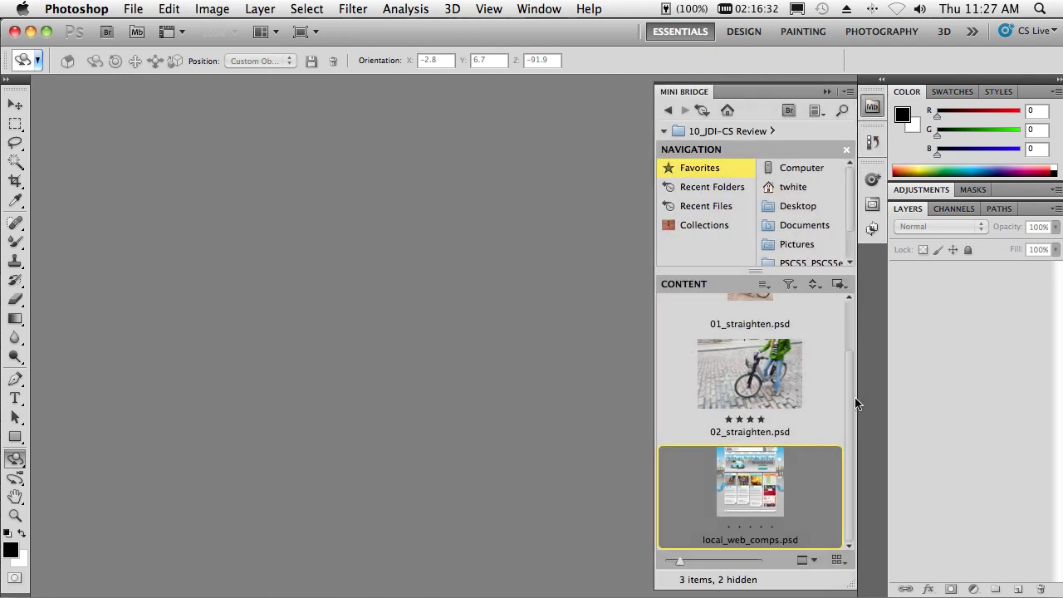
left_click_drag(849, 403, 849, 355)
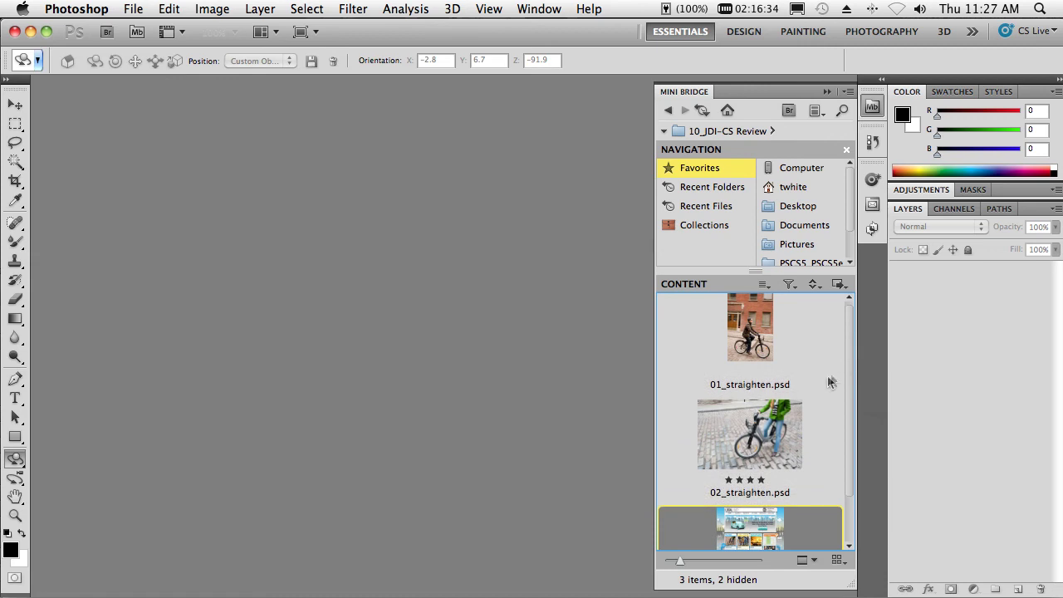
left_click(754, 438)
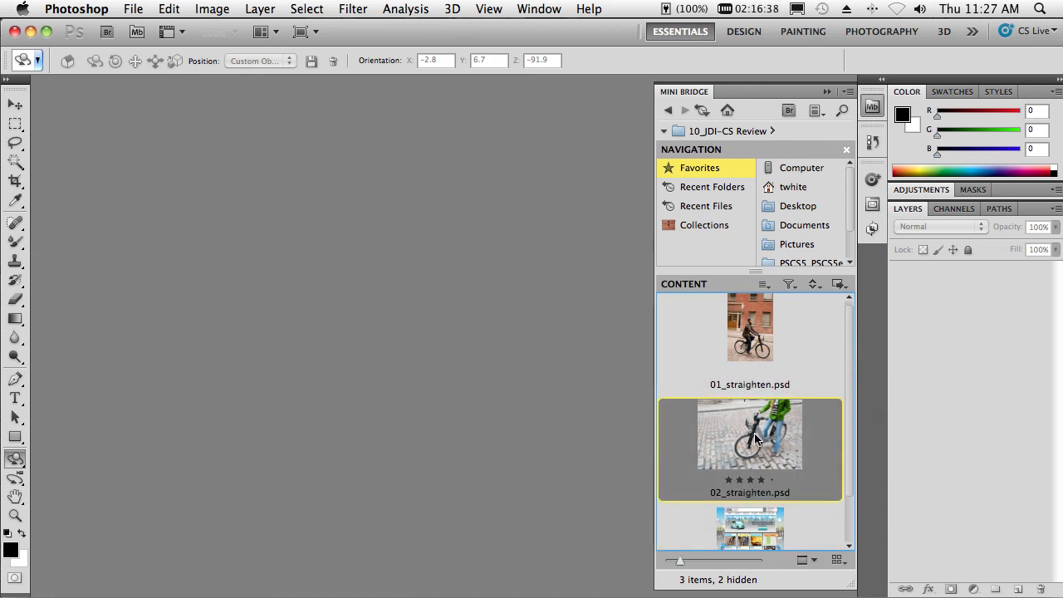
double_click(755, 439)
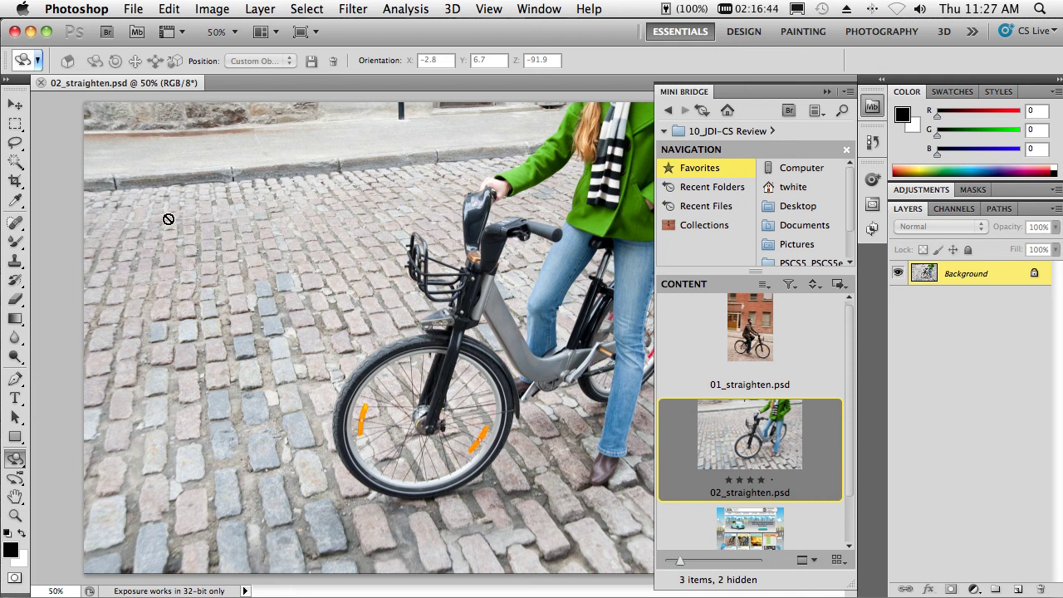
- Straighten the bike photo with the Ruler Tool along the curb, rotating it 5.2° and cropping
left_click(17, 201)
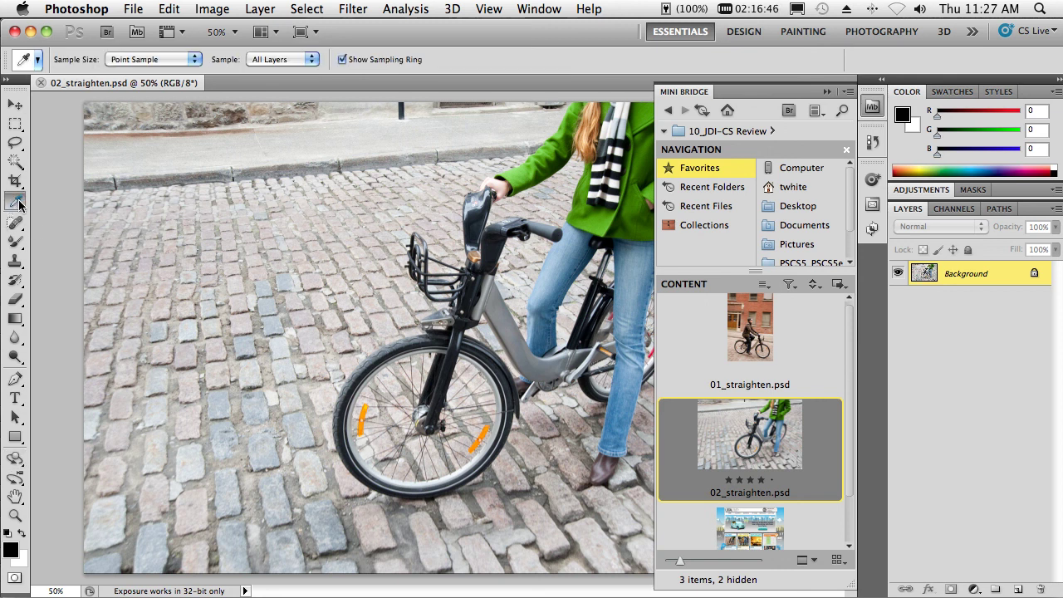
left_click_drag(20, 203, 79, 229)
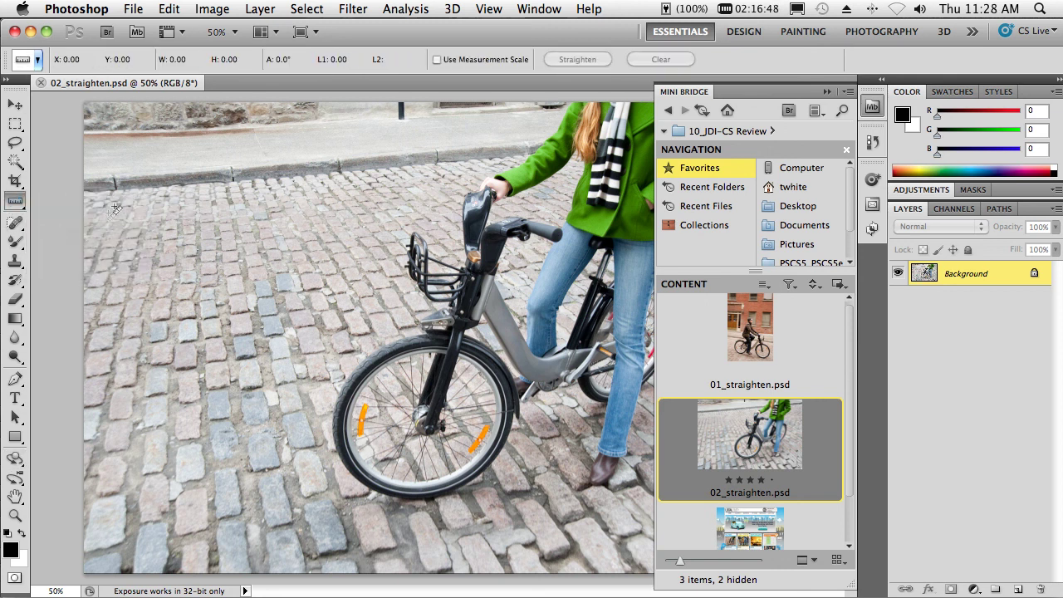
left_click_drag(136, 189, 466, 157)
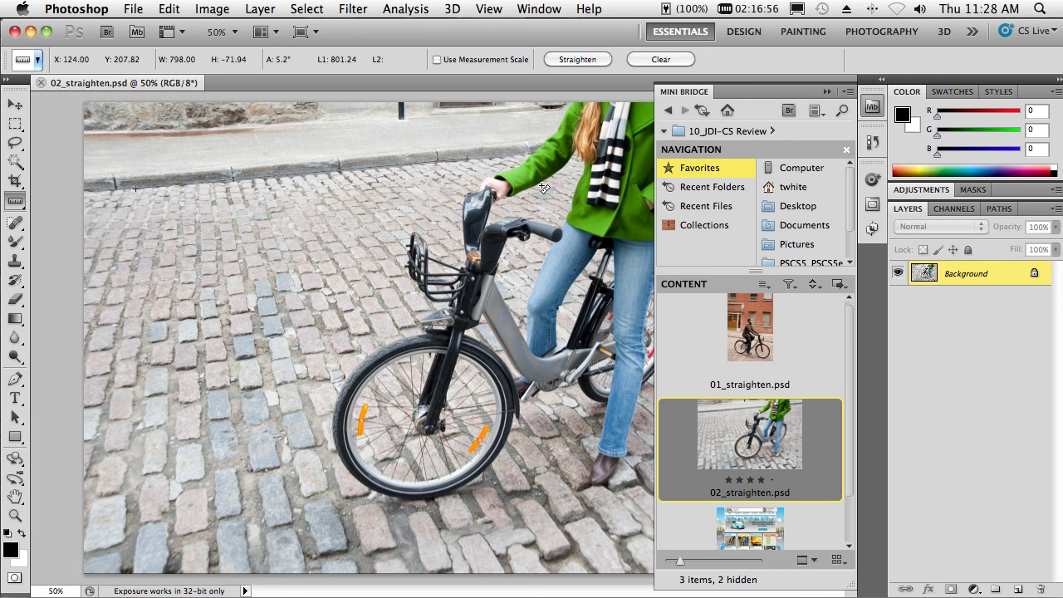
left_click(577, 60)
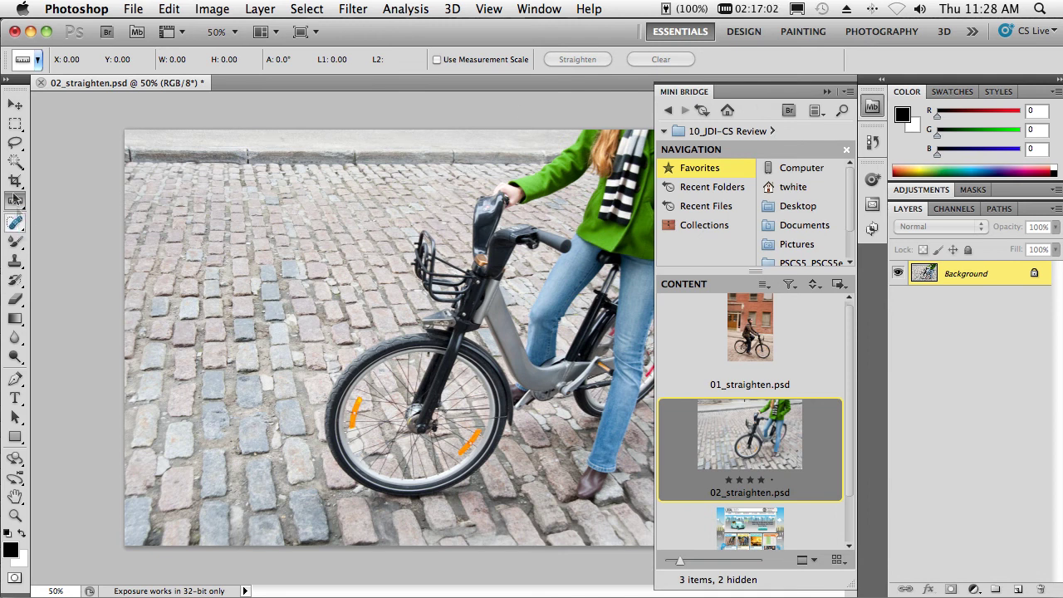
- Copy a rectangle of cobblestones left of the bike onto a new Layer 1
left_click(16, 123)
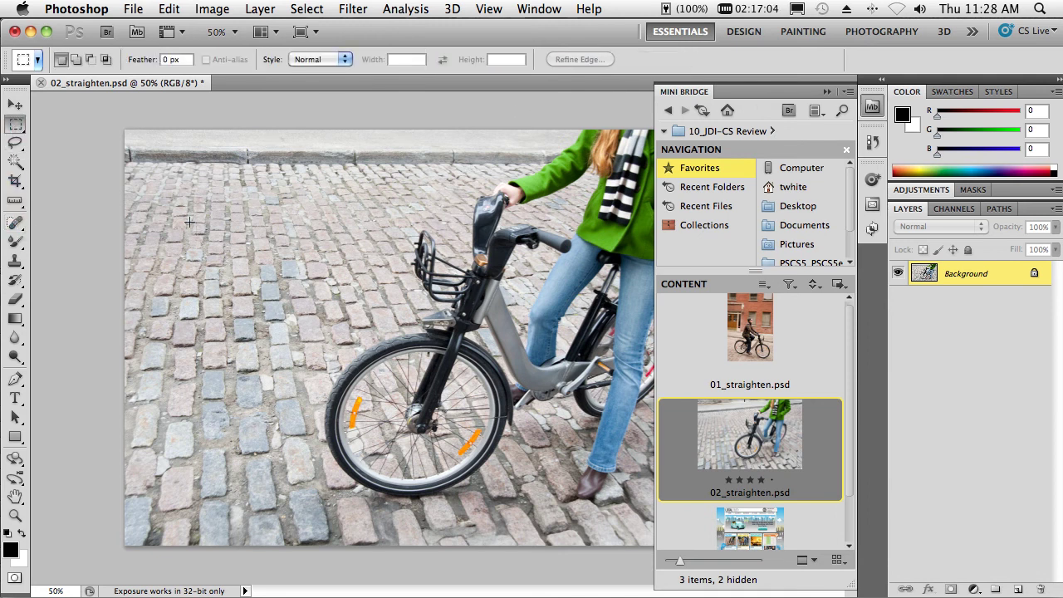
left_click_drag(172, 196, 332, 385)
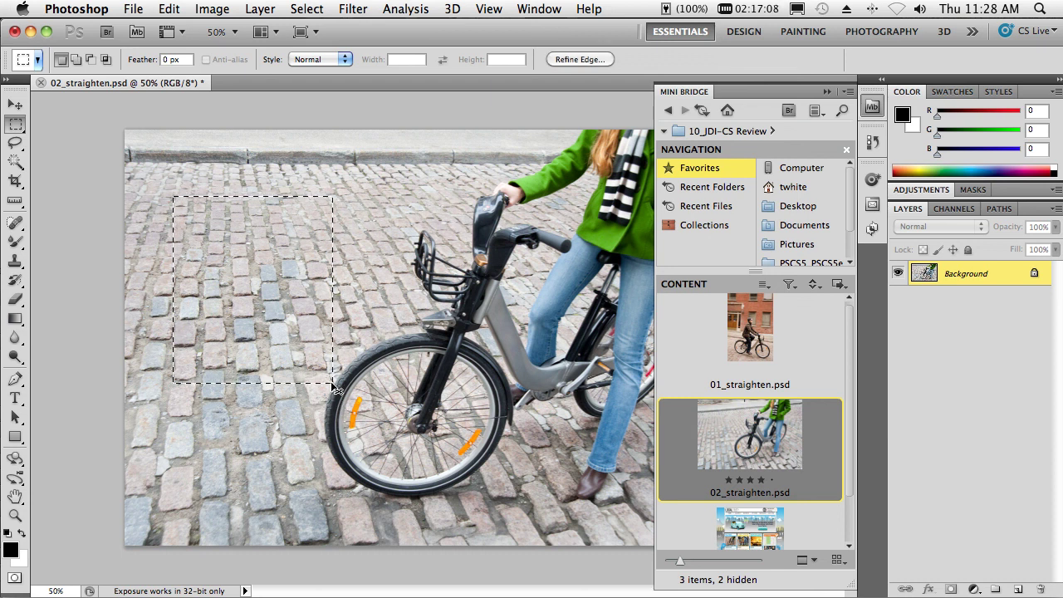
key("ctrl+j")
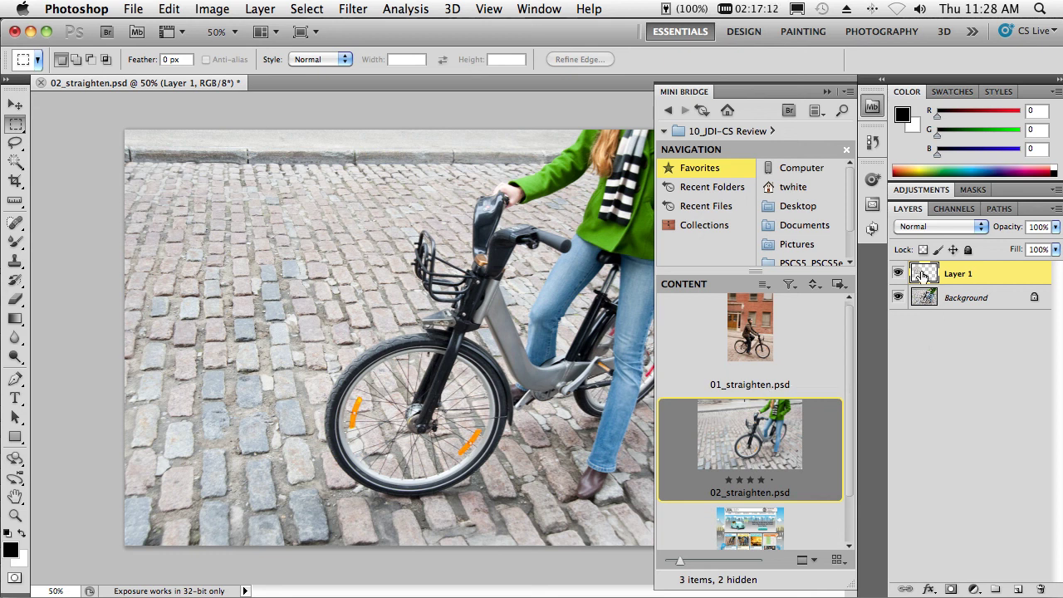
- Give Layer 1 a drop shadow at angle 56°, distance 32 px, size 43 px
left_click(930, 590)
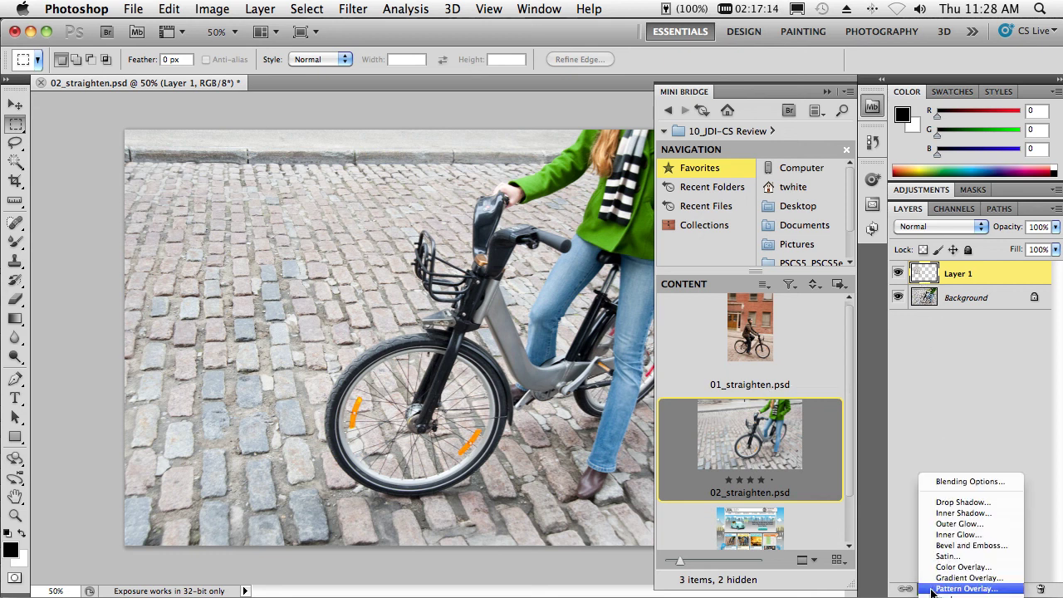
left_click(967, 503)
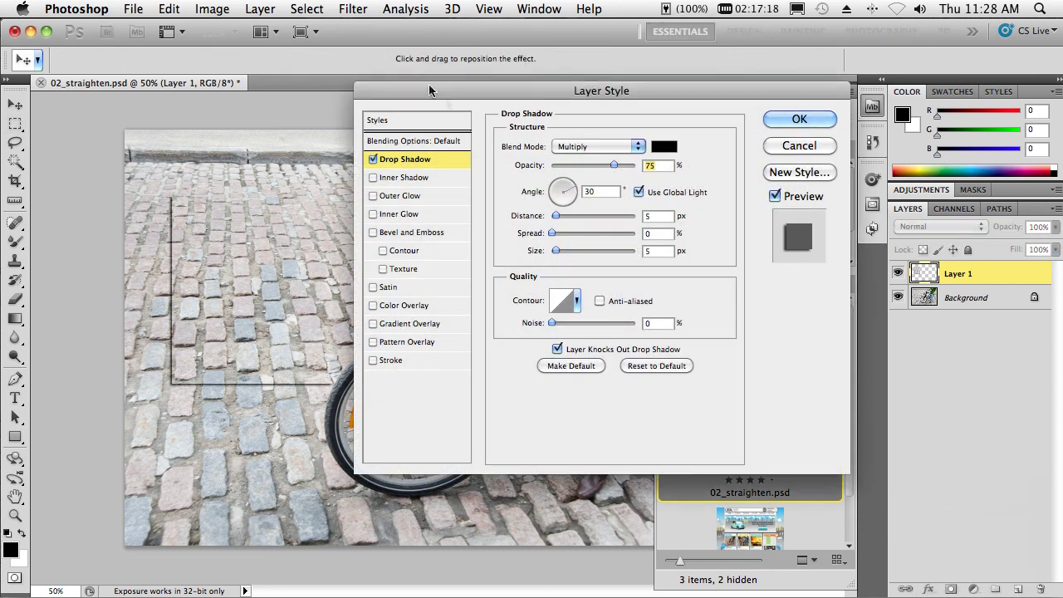
left_click_drag(224, 293, 221, 312)
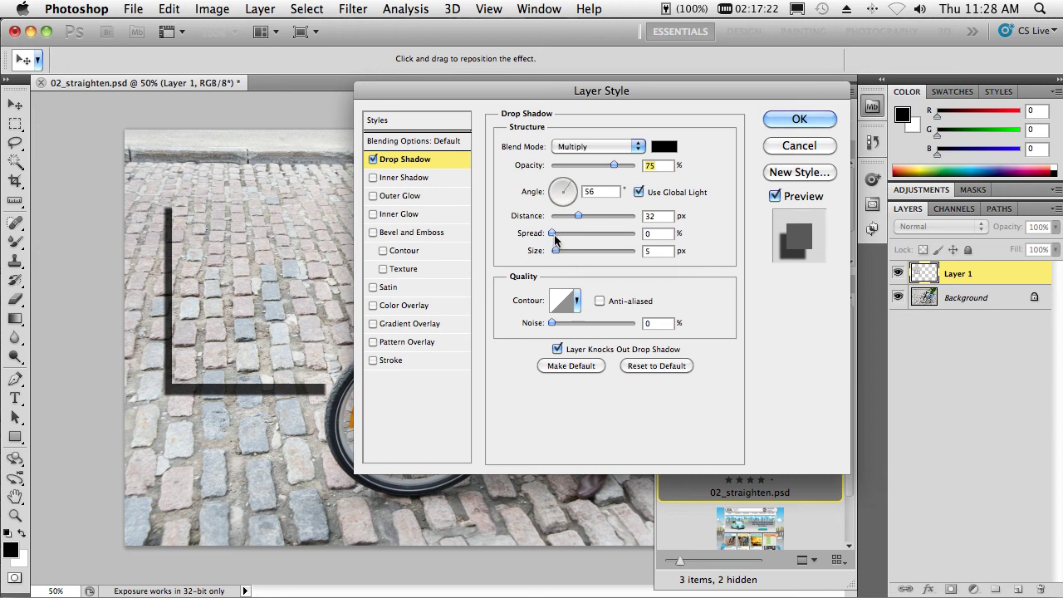
mouse_move(556, 250)
left_mouse_down()
mouse_move(584, 249)
mouse_move(569, 252)
left_mouse_up()
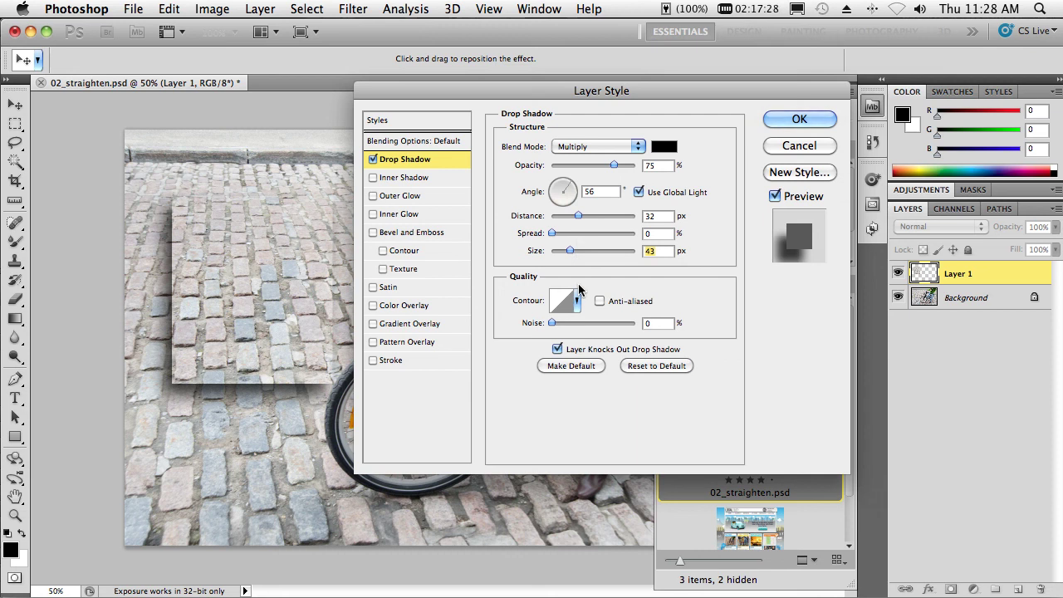
key("alt")
- Apply the Drop Shadow layer style, then cancel the Cmd-H hide prompt
left_click(793, 121)
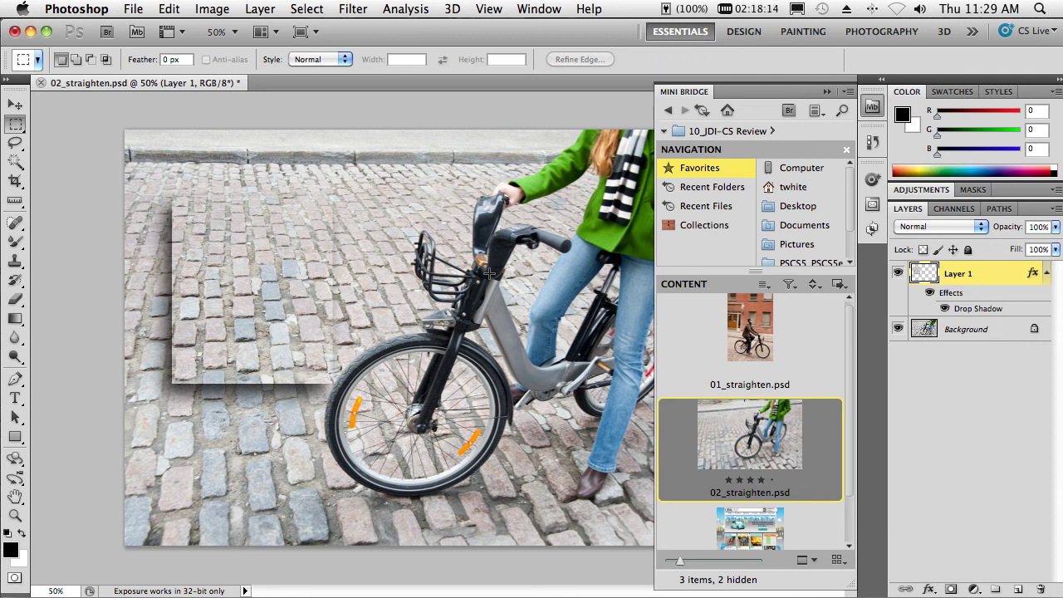
key("super+h")
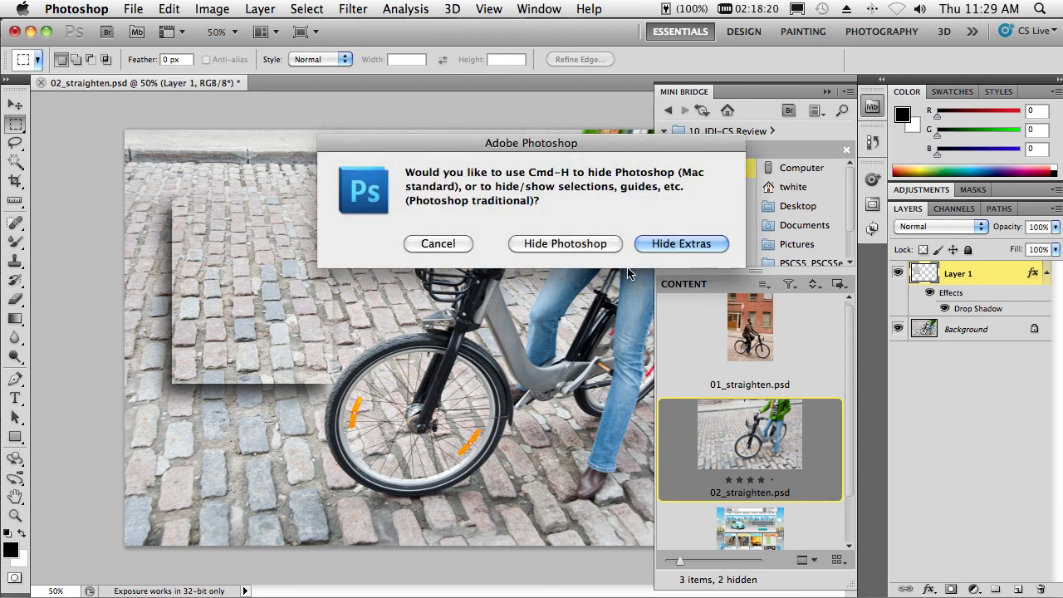
left_click(437, 244)
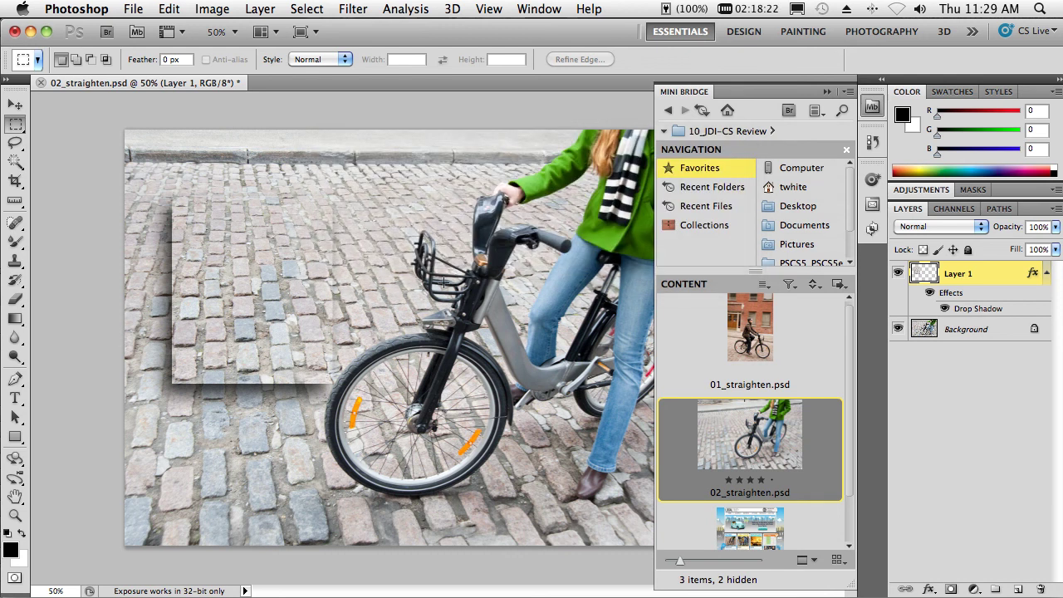